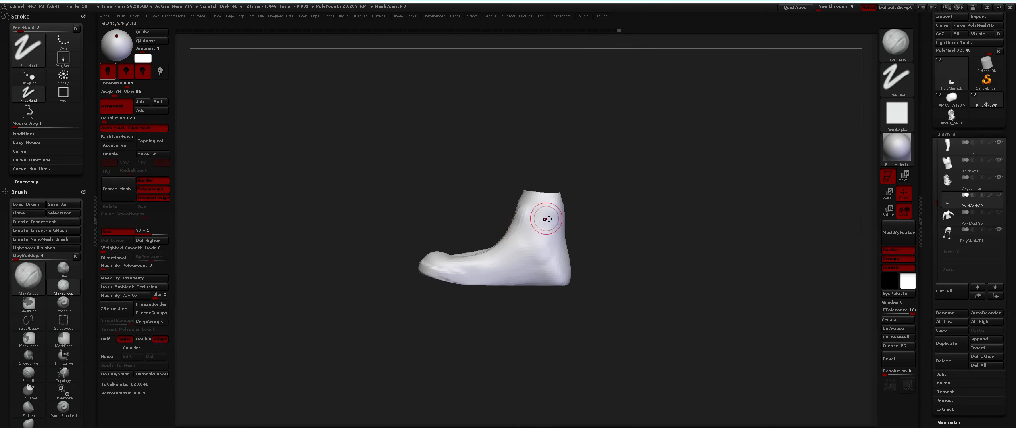
Switch to PureRef and load the shoe reference scene Merle.pur alongside the boot model
left_click_drag(524, 179, 517, 196)
key("alt+Tab")
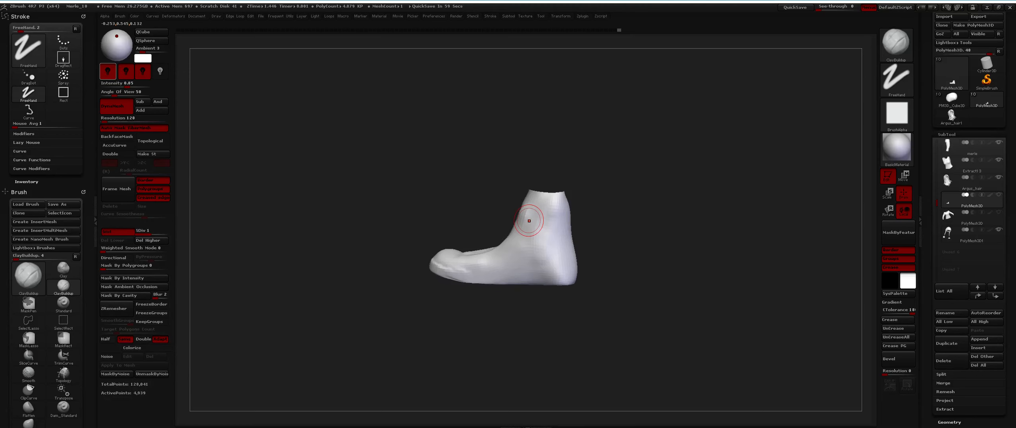
key("alt+Tab")
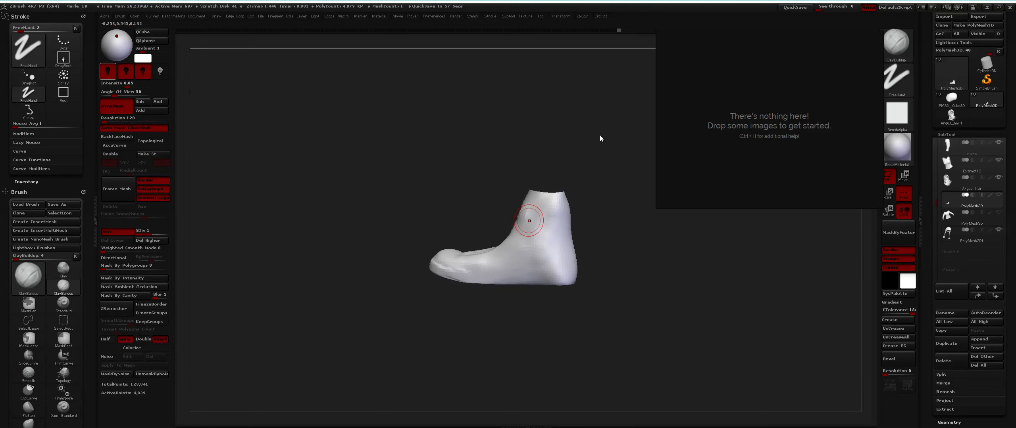
key("ctrl+o")
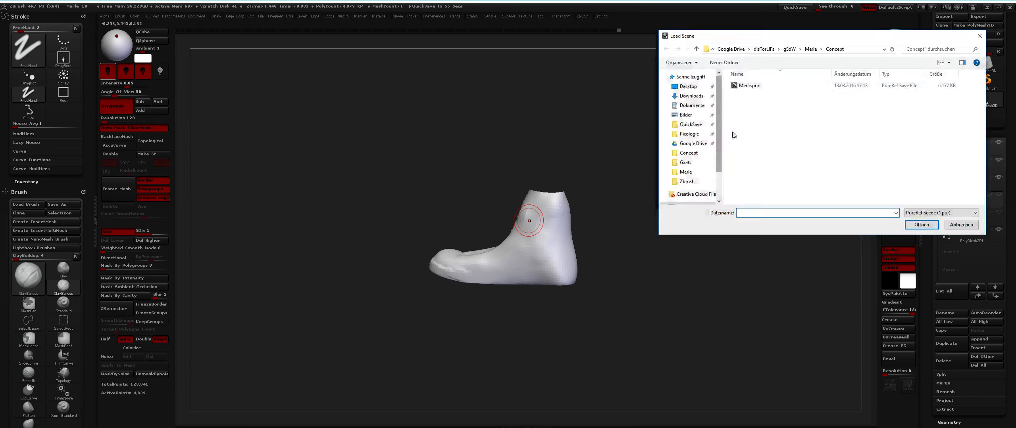
left_click(748, 86)
left_click(921, 224)
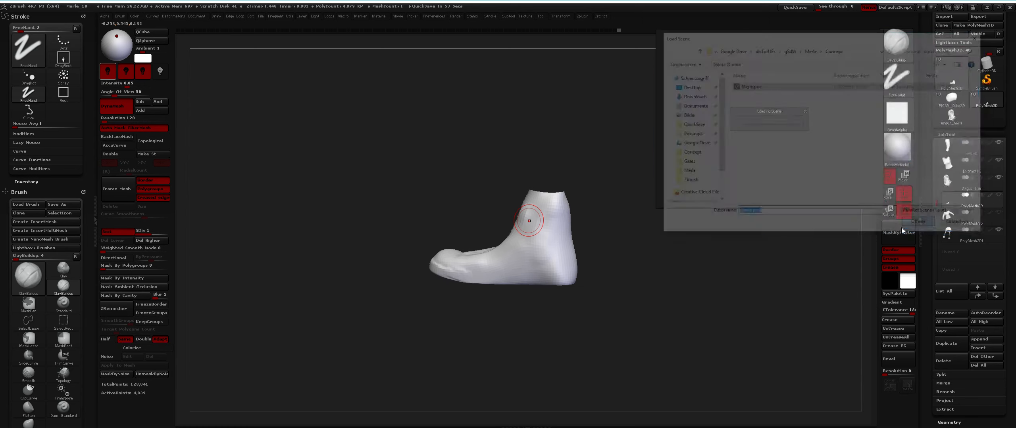
Build up the front of the ankle and the instep of the boot with the ClayBuildup brush
left_click_drag(553, 172, 516, 214)
key("ctrl")
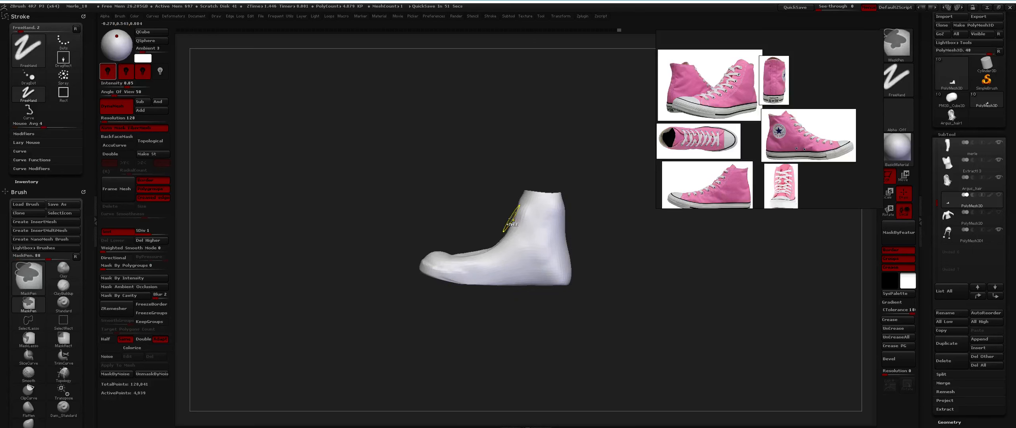
left_click(517, 214, "ctrl+shift")
left_click(501, 196, "ctrl+shift")
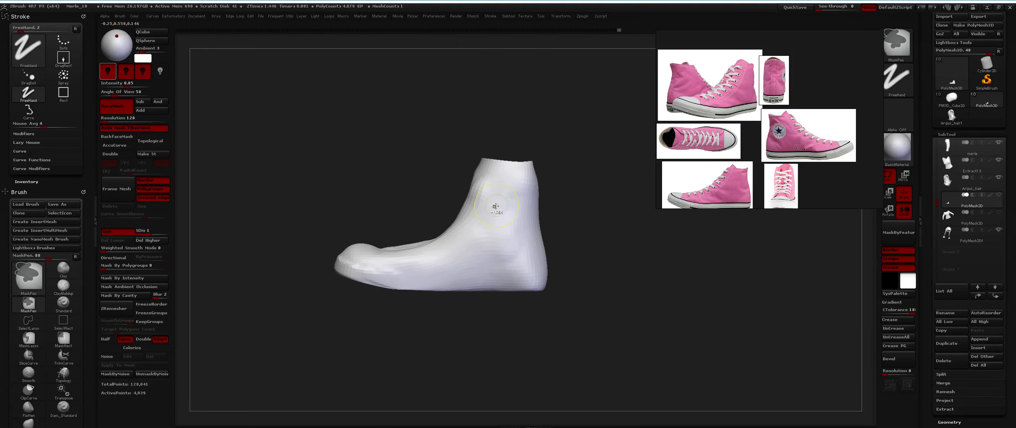
left_click(482, 200, "ctrl+shift")
left_click(478, 214, "ctrl+shift")
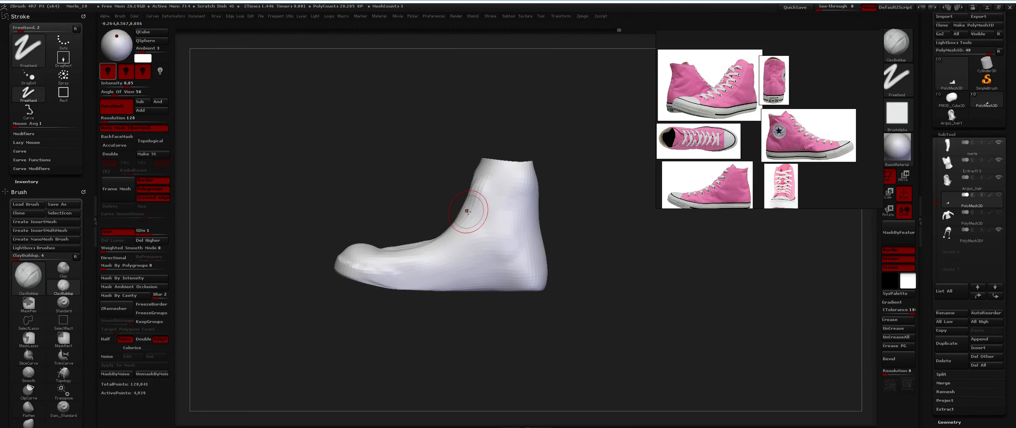
left_click(468, 187, "ctrl+shift")
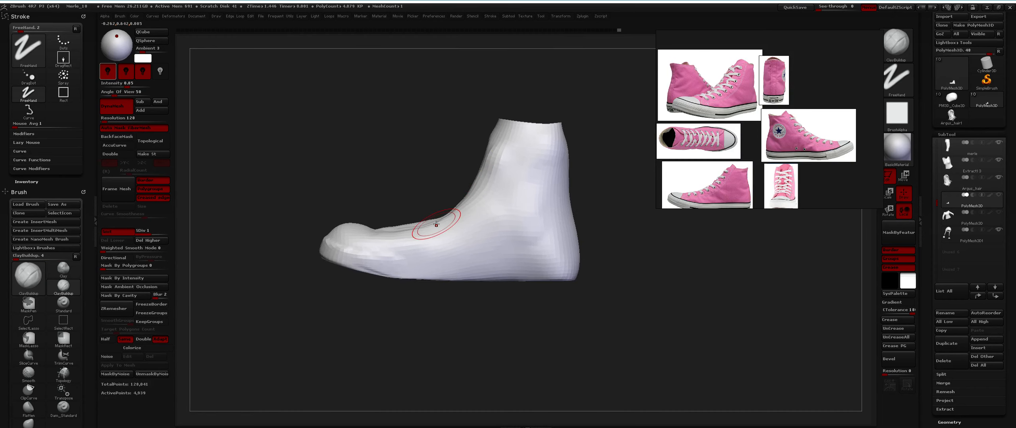
right_click(439, 219)
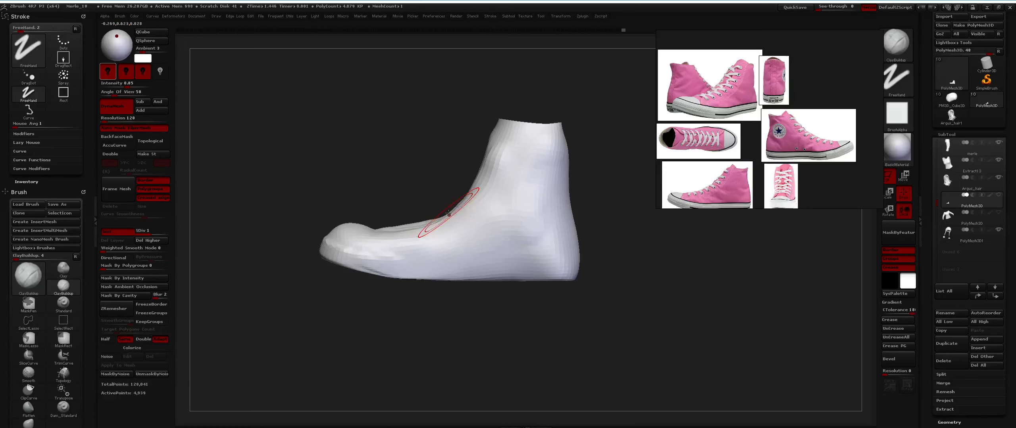
Reshape the instep and upper toe profile of the boot with the Move brush
key("b")
key("m")
key("v")
right_click(448, 217)
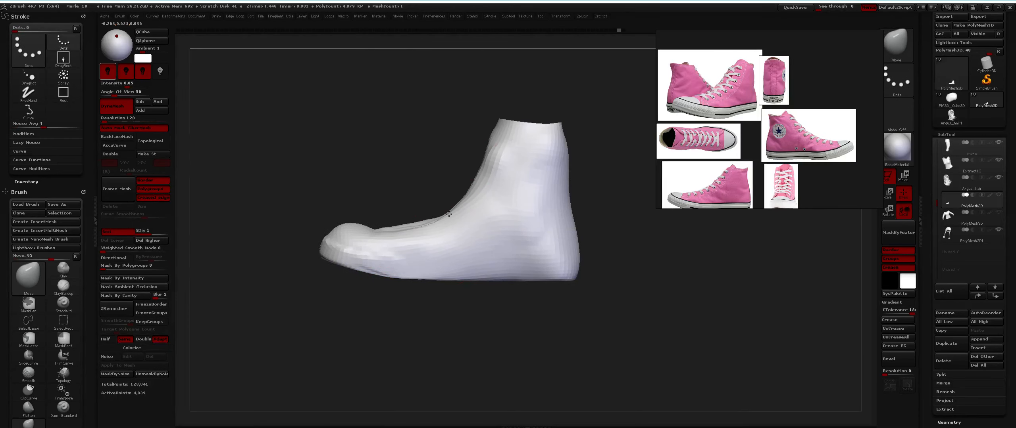
key("shift")
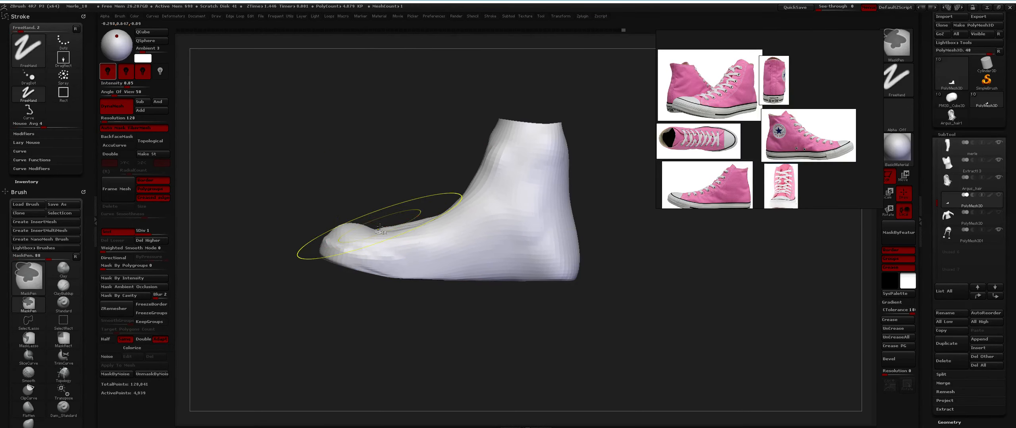
Even out the top of the toe area and the instep with the Flatten brush
right_click(352, 227)
mouse_move(352, 227)
left_mouse_down()
mouse_move(362, 222)
mouse_move(354, 239)
left_mouse_up()
key("b")
key("f")
key("l")
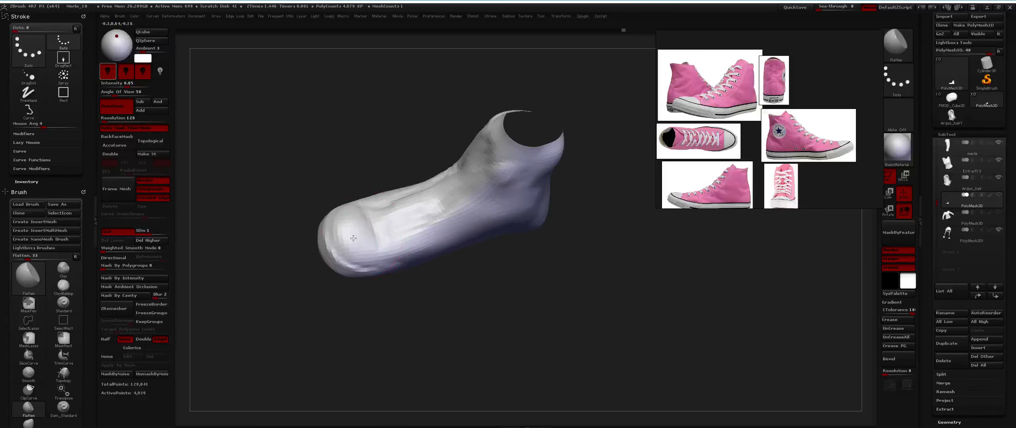
left_click_drag(375, 198, 366, 257, "shift")
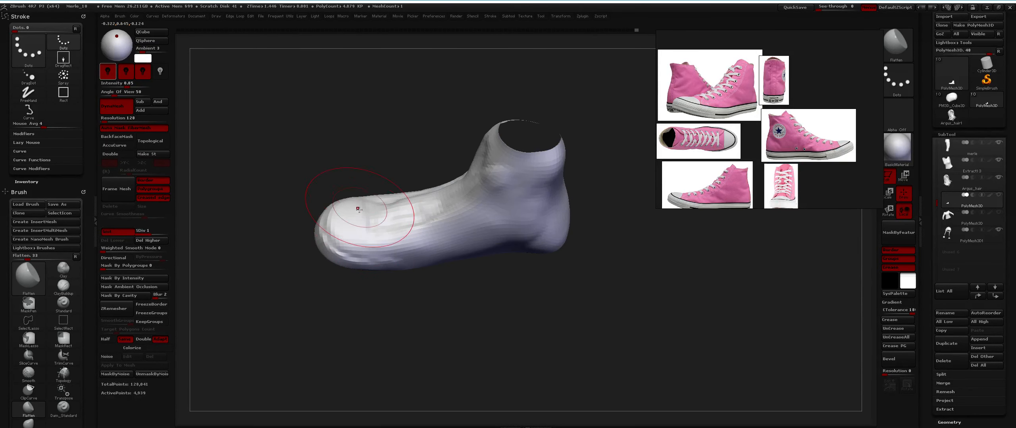
left_click_drag(361, 215, 406, 212)
mouse_move(413, 208)
right_mouse_down("alt")
mouse_move(389, 209)
mouse_move(417, 207)
right_mouse_up("alt")
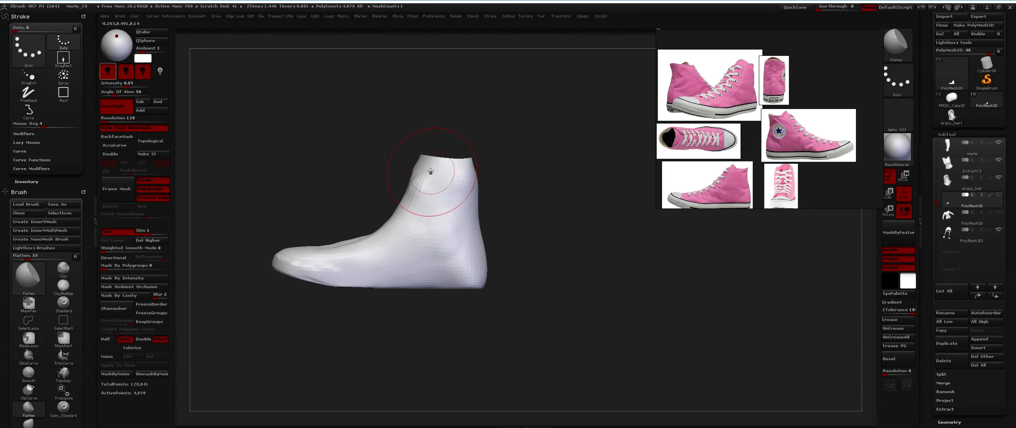
Mask the foot section with a soft Transpose gradient and lower the unmasked ankle shaft to shorten the boot
key("space")
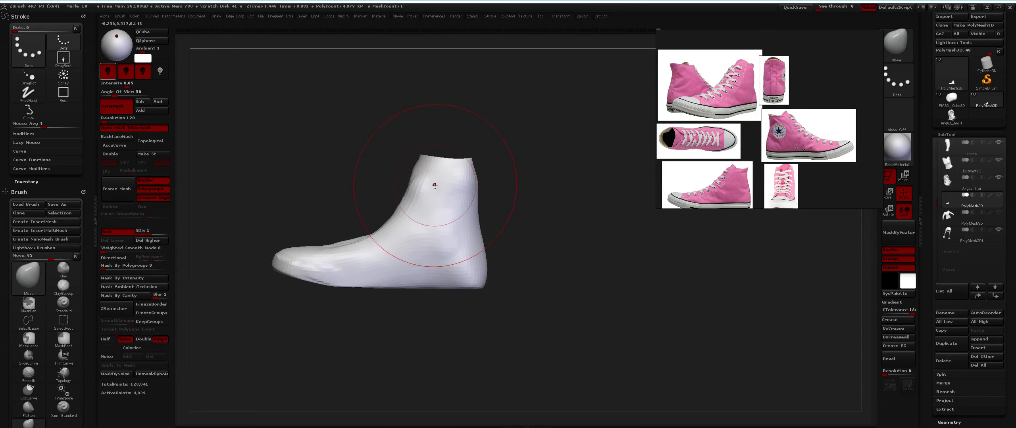
key("w")
left_click_drag(441, 251, 446, 204, "ctrl")
left_click(445, 204, "ctrl")
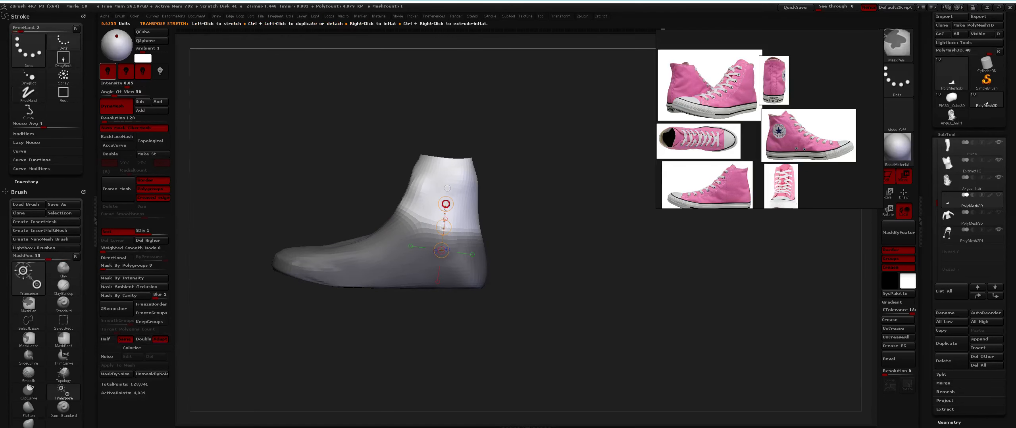
left_click_drag(450, 240, 451, 174, "shift")
left_click(427, 212, "ctrl")
left_click(428, 211, "ctrl")
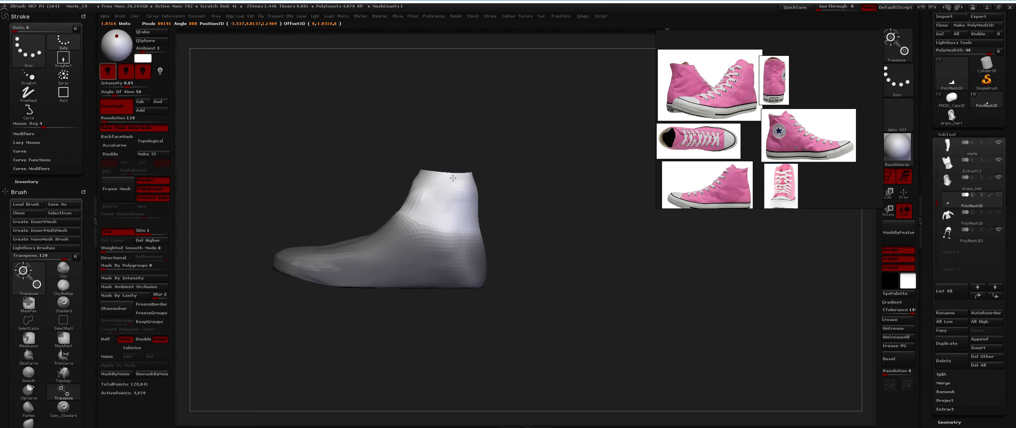
Bring the leg back into view around the boot and clear the mask
left_click_drag(449, 200, 449, 118)
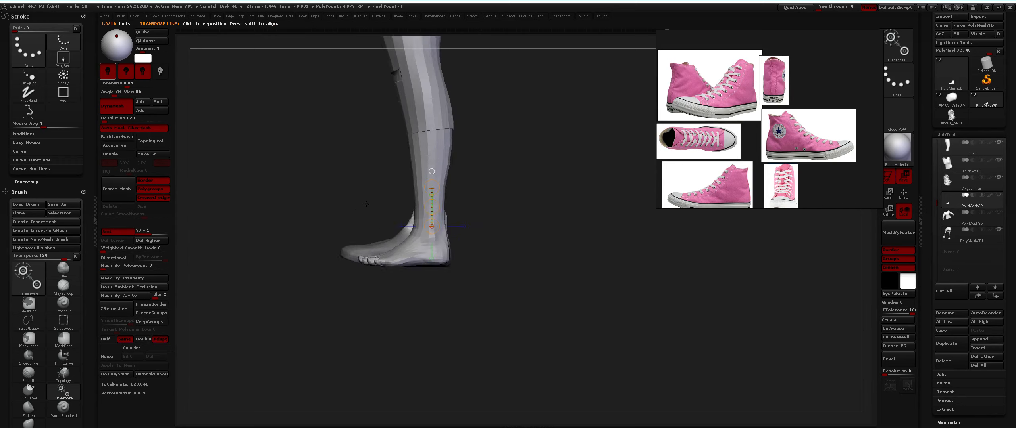
left_click_drag(366, 204, 406, 153)
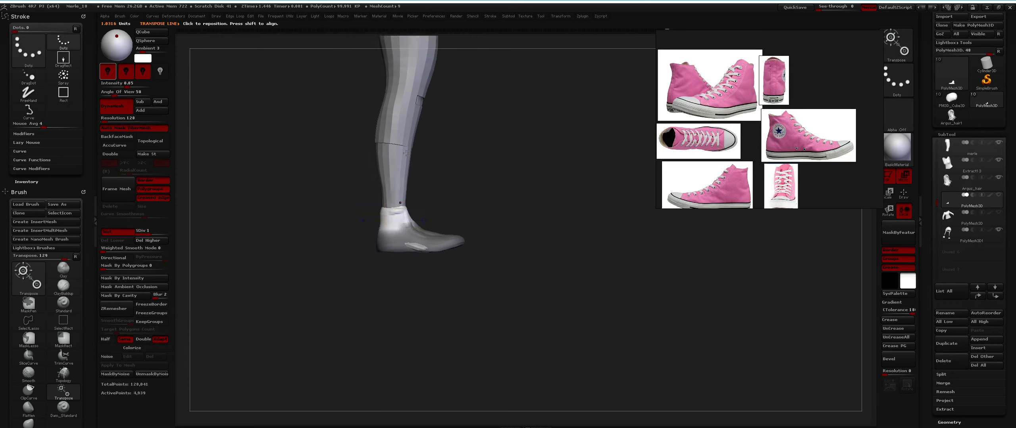
left_click_drag(440, 199, 456, 238)
left_click(455, 177, "ctrl")
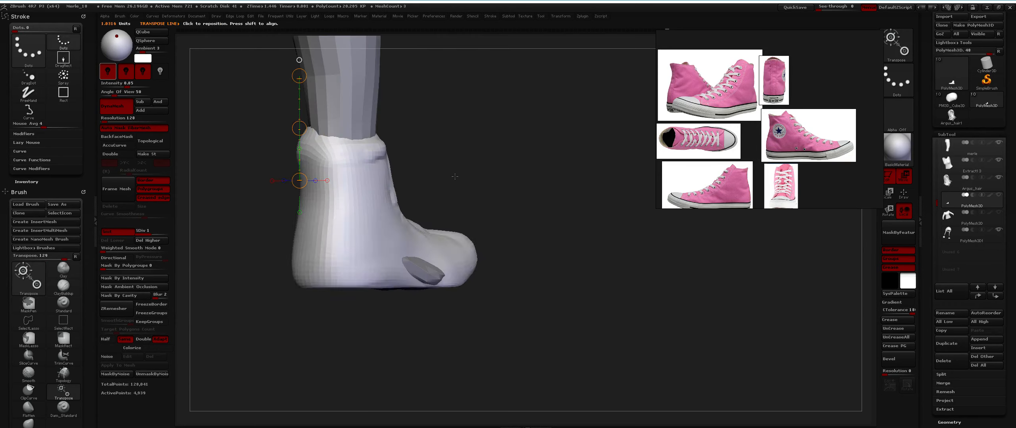
left_click_drag(455, 177, 430, 282, "shift")
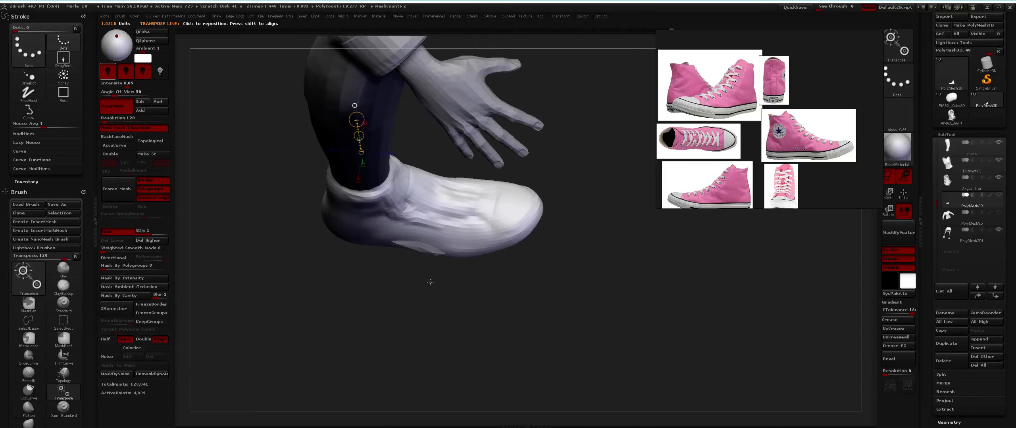
Fit the boot around the foot and ankle from several sides with the Move brush
key("b")
key("m")
key("v")
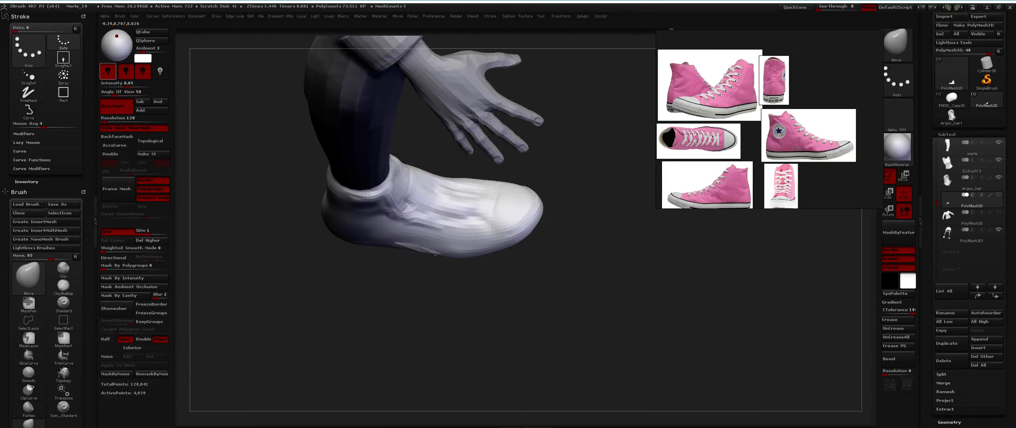
right_click_drag(437, 247, 473, 165, "shift")
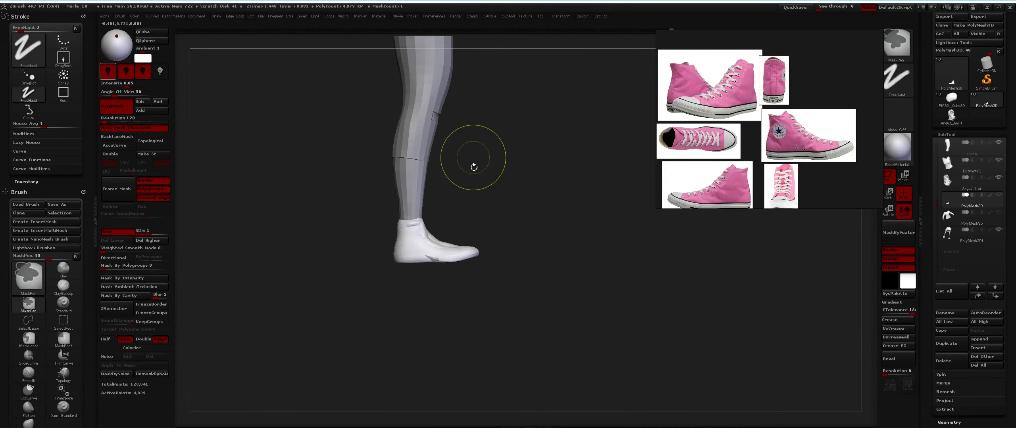
right_click_drag(457, 273, 466, 324, "ctrl")
left_click_drag(429, 253, 450, 257)
right_click_drag(454, 260, 466, 273)
left_click_drag(439, 242, 434, 243)
mouse_move(436, 244)
right_mouse_down()
mouse_move(392, 265)
mouse_move(384, 254)
right_mouse_up()
left_click_drag(447, 240, 448, 244)
right_click_drag(448, 243, 444, 198)
Delete the boot's higher subdivision levels and mirror the boot onto the other foot
right_click_drag(445, 240, 505, 205)
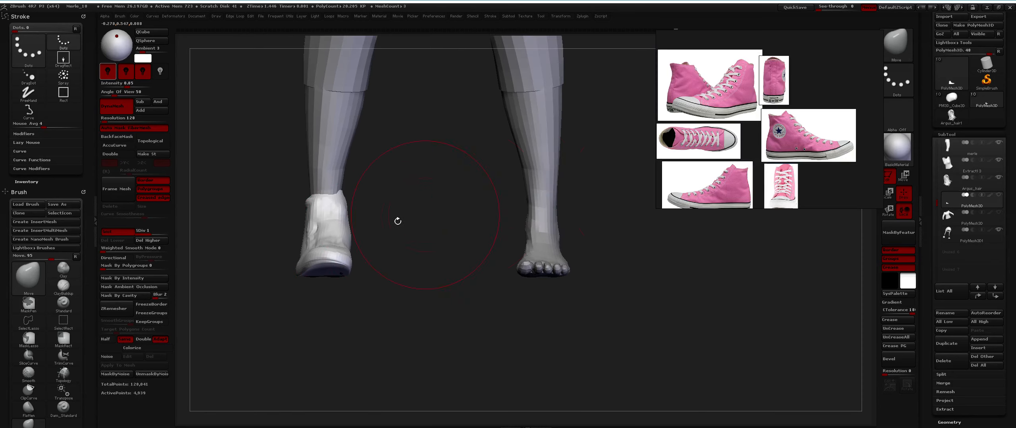
right_click_drag(387, 220, 388, 240)
key("space")
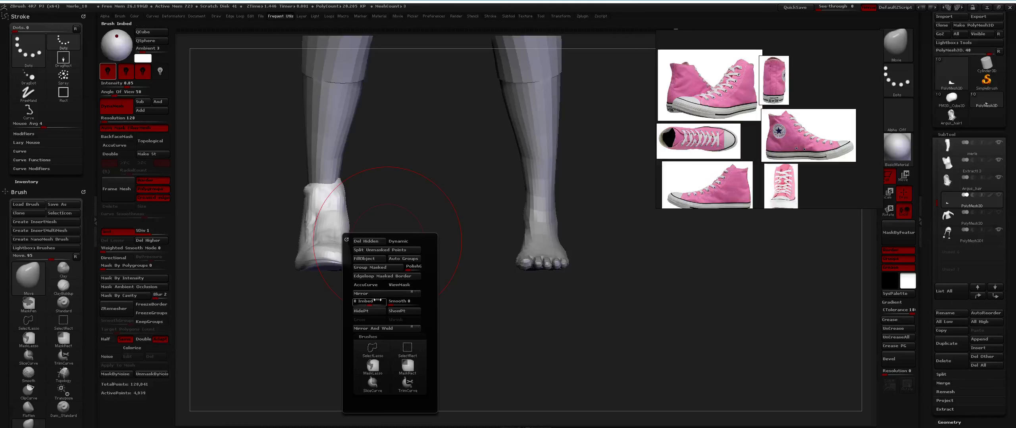
left_click(384, 294)
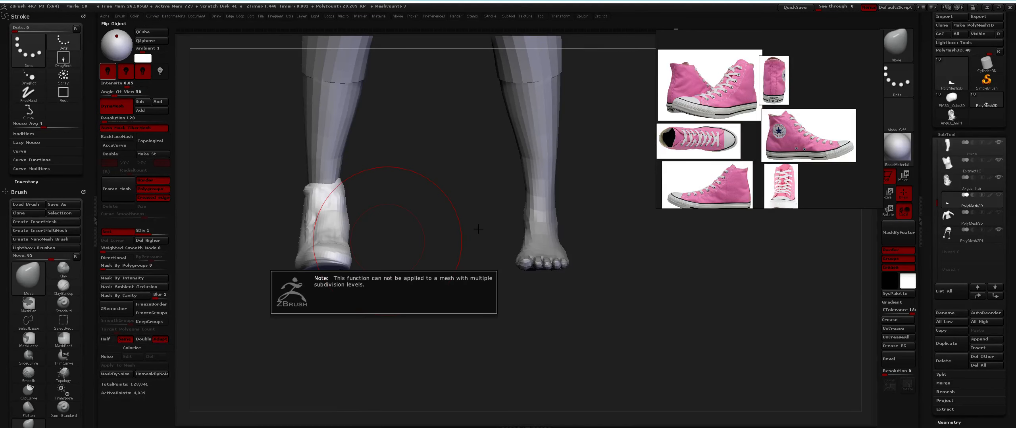
left_click(151, 241)
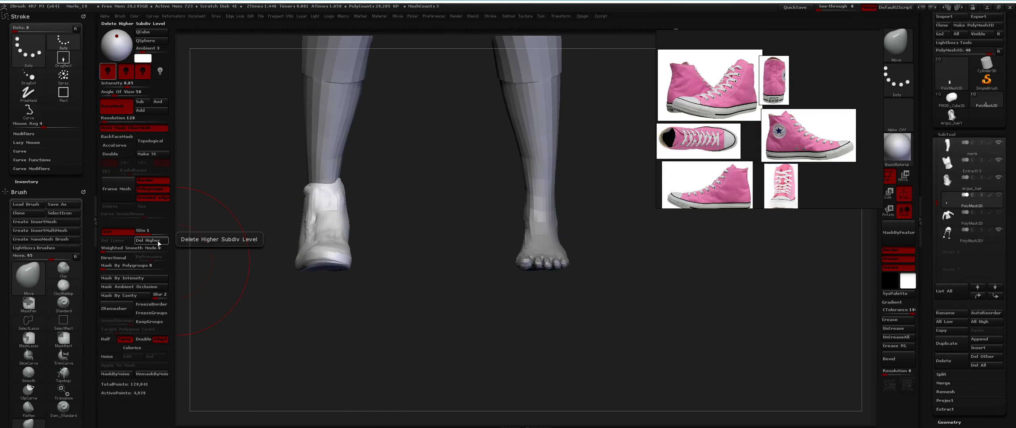
key("space")
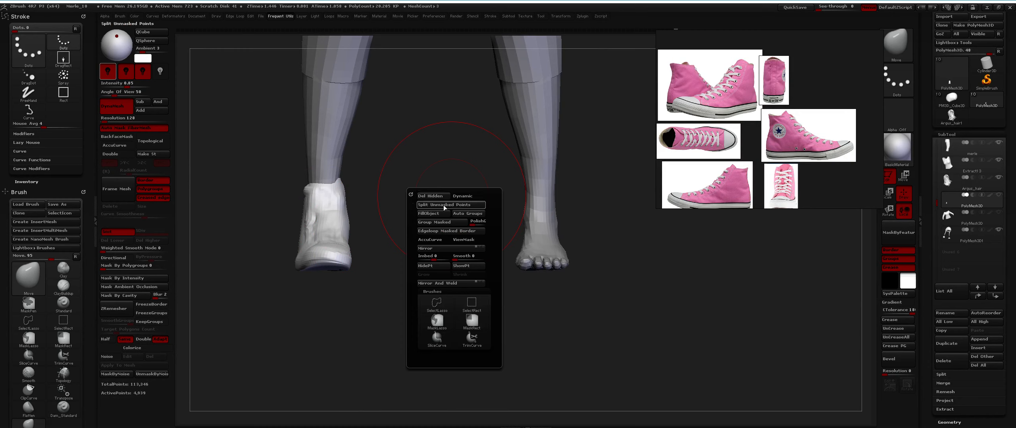
left_click(446, 250)
Adjust the front of the mirrored boot's toe around the foot with a resized Move brush
right_click_drag(565, 173, 460, 211, "alt")
right_click_drag(536, 247, 446, 254, "alt")
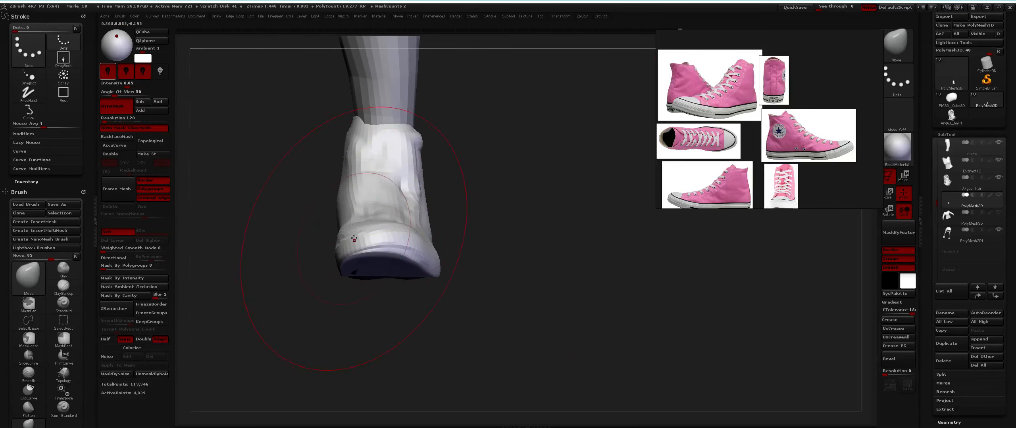
key("space")
key("space")
mouse_move(394, 245)
left_mouse_down()
mouse_move(383, 254)
mouse_move(405, 245)
mouse_move(420, 257)
left_mouse_up()
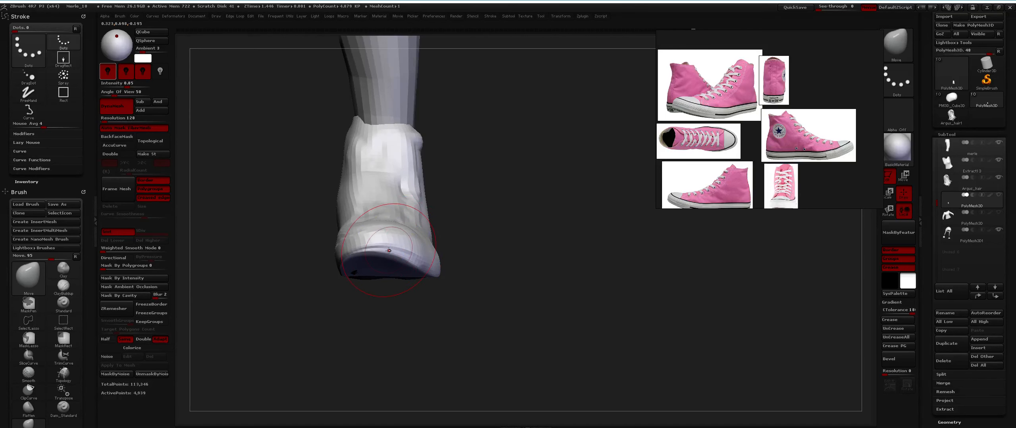
Add volume along the front edge of the boot's toe with a smaller ClayBuildup brush
key("b")
key("c")
key("b")
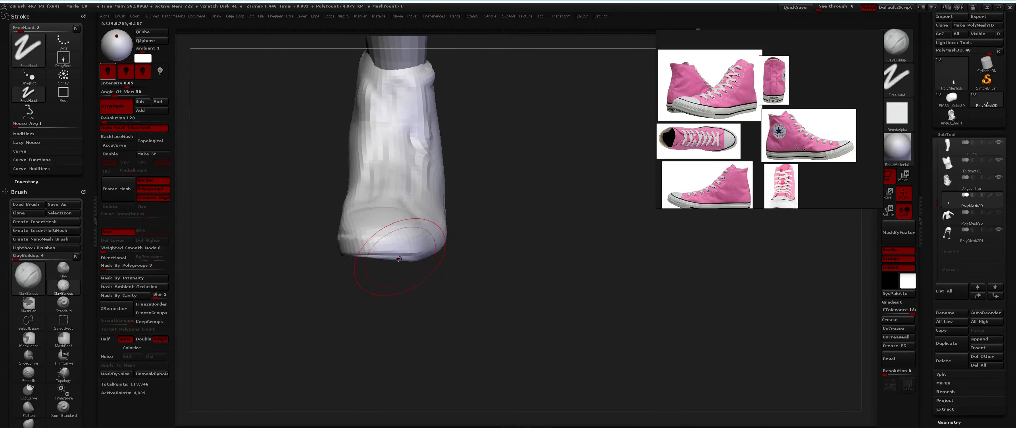
key("space")
key("space")
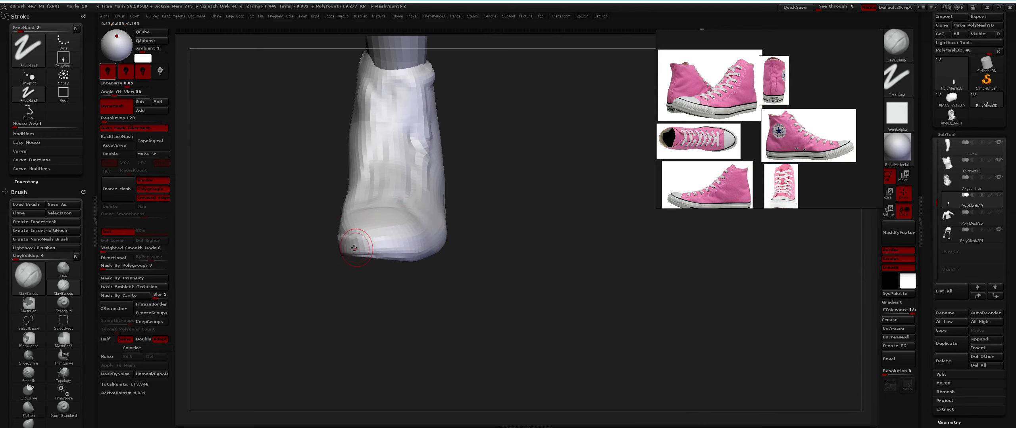
mouse_move(365, 240)
right_mouse_down()
mouse_move(408, 192)
mouse_move(406, 238)
mouse_move(436, 230)
mouse_move(437, 254)
right_mouse_up()
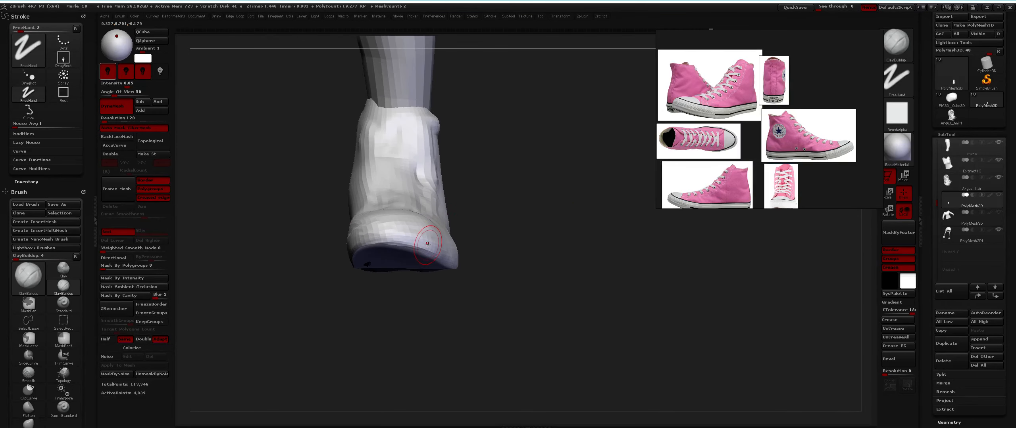
Refine the toe and sole outline of the mirrored boot with the Move brush
key("b")
key("m")
key("v")
key("space")
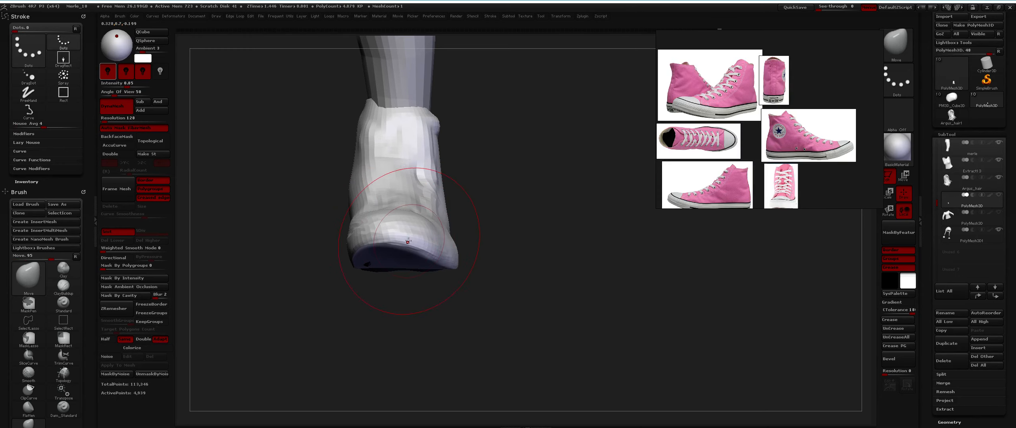
right_click_drag(408, 242, 345, 237)
right_click_drag(450, 254, 436, 234, "ctrl")
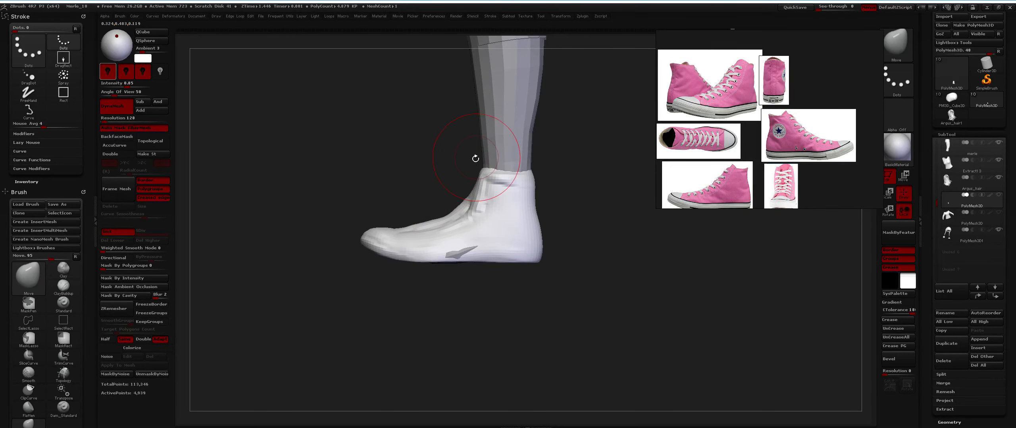
Isolate the boot and build up its ankle and instep with the ClayBuildup brush
mouse_move(475, 159)
left_mouse_down()
mouse_move(492, 161)
mouse_move(484, 164)
left_mouse_up()
key("b")
key("c")
key("b")
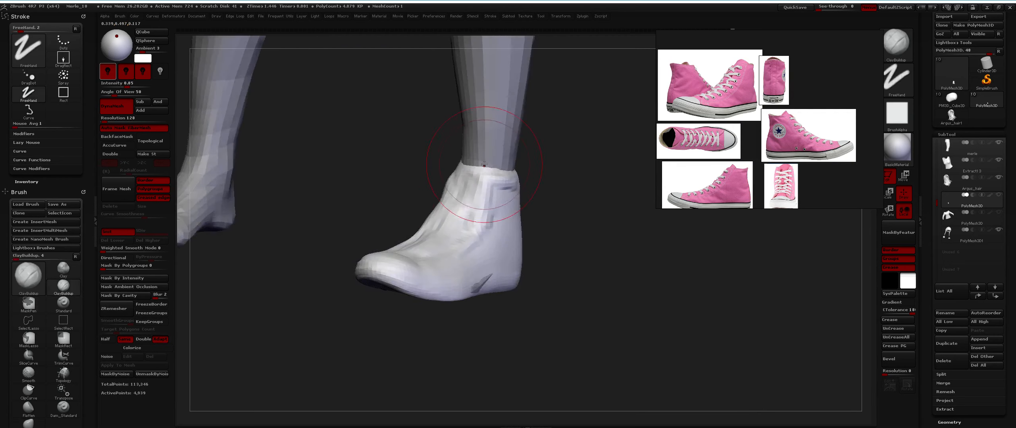
key("alt+s")
key("space")
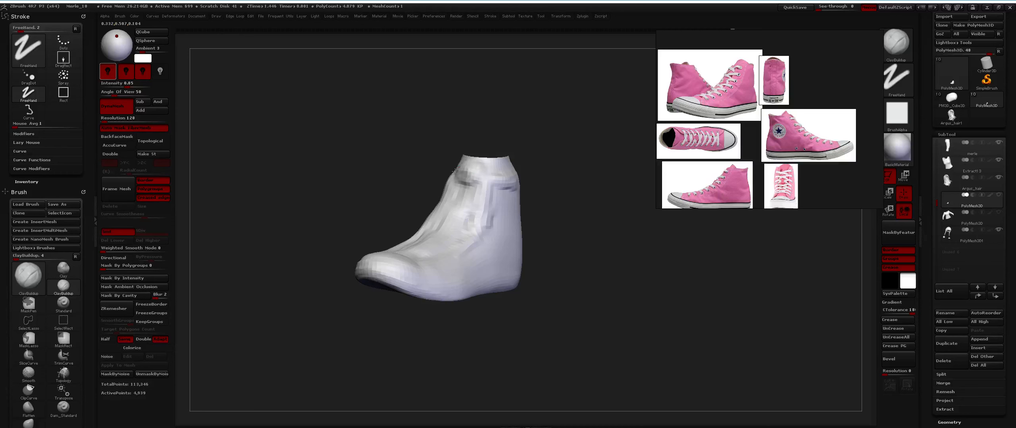
right_click_drag(466, 163, 473, 168)
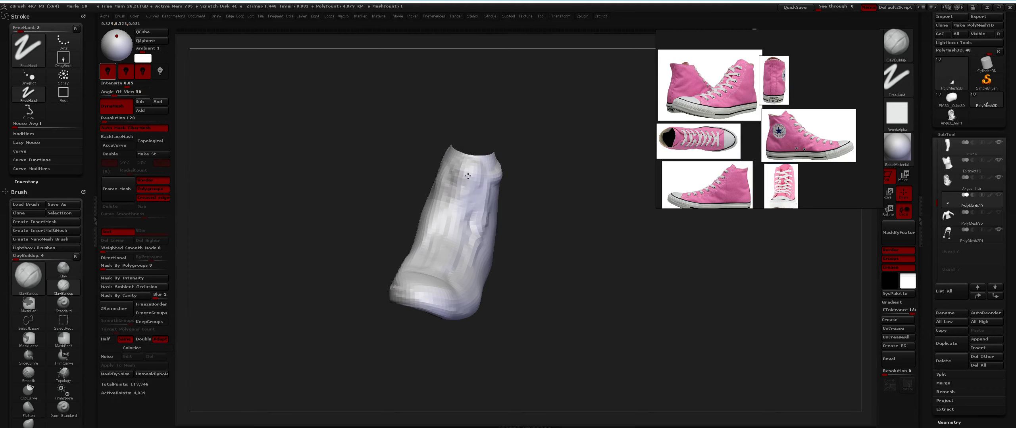
Even out the lumpy surface on the boot's ankle and instep with the Flatten brush
key("b")
key("f")
key("l")
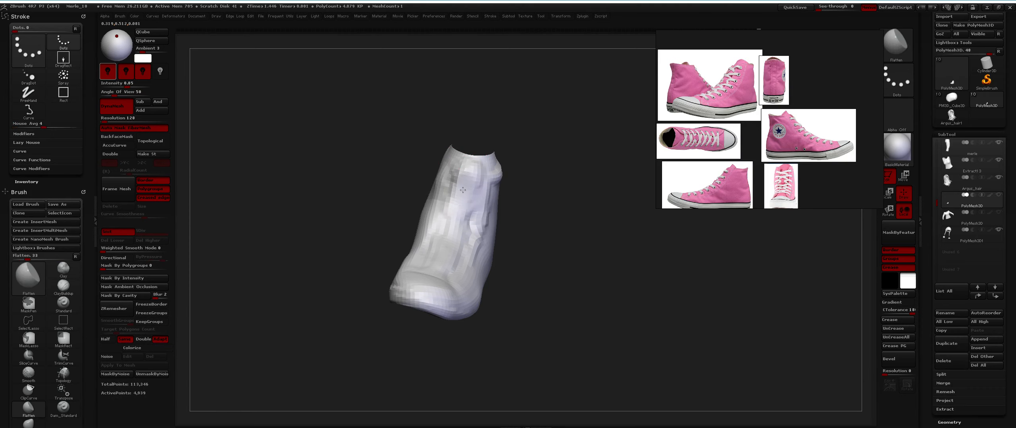
mouse_move(460, 196)
right_mouse_down()
mouse_move(465, 185)
mouse_move(482, 210)
mouse_move(477, 187)
mouse_move(470, 194)
mouse_move(451, 172)
right_mouse_up()
key("b")
right_click(470, 193)
right_click(465, 192)
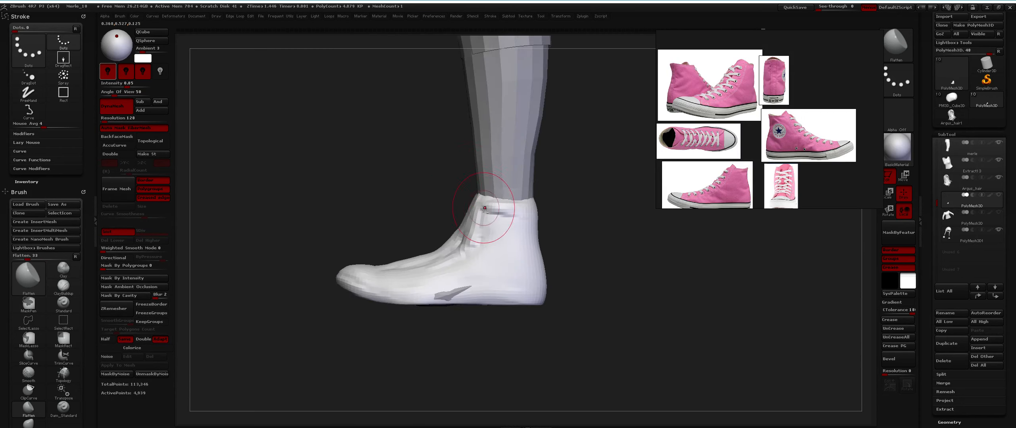
mouse_move(483, 209)
right_mouse_down("alt")
mouse_move(445, 181)
mouse_move(464, 206)
mouse_move(429, 226)
right_mouse_up("alt")
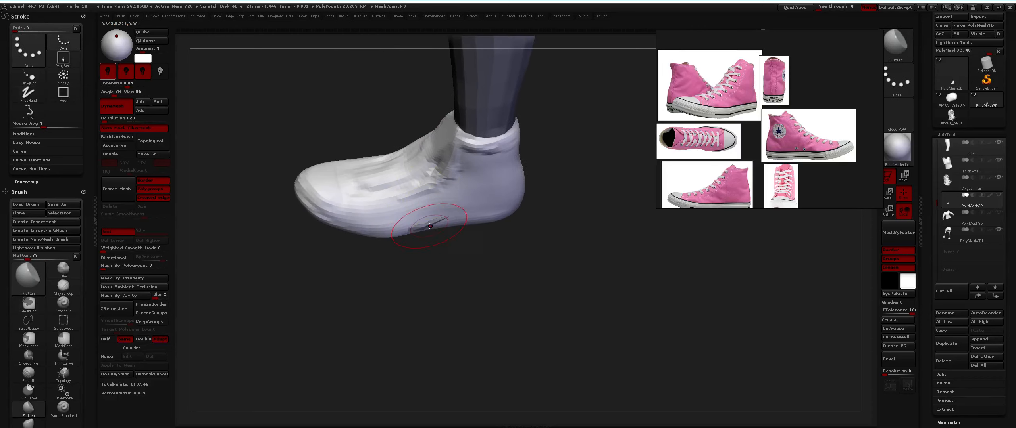
Pull the boot's side near the sole out over the protruding foot with the Move brush
key("b")
key("m")
key("v")
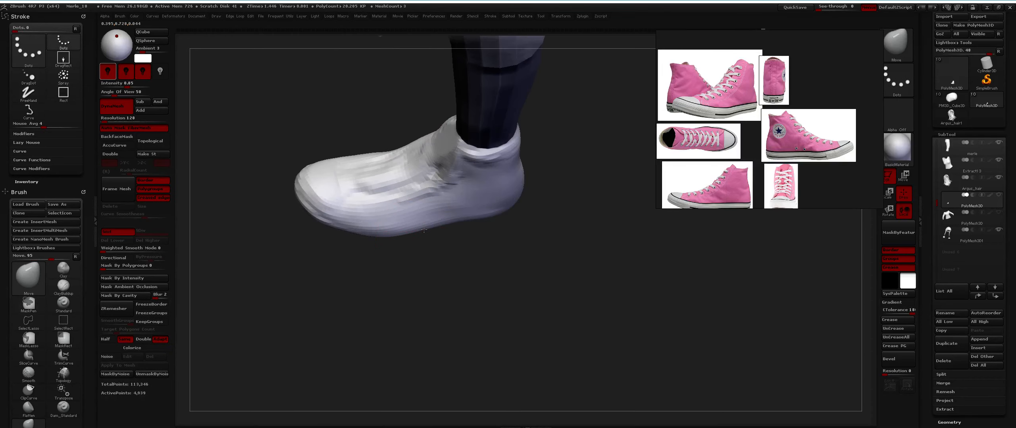
mouse_move(426, 258)
right_mouse_down("shift")
mouse_move(460, 222)
mouse_move(466, 234)
right_mouse_up("shift")
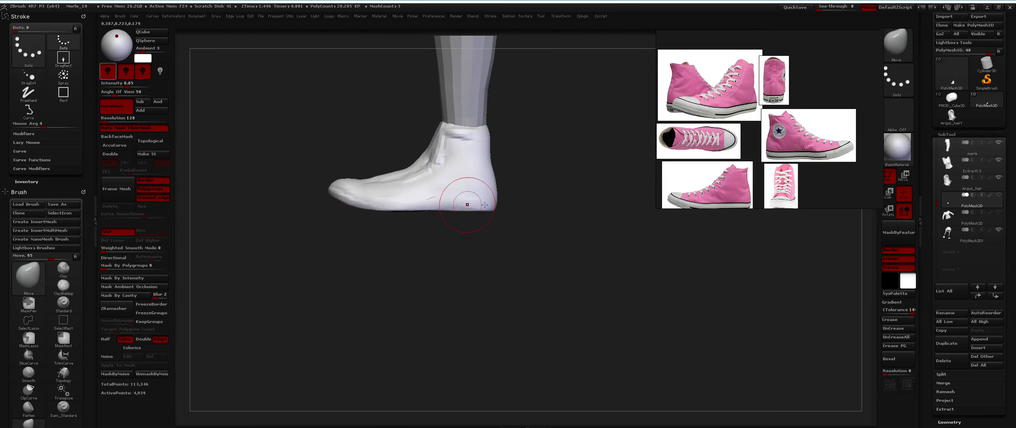
mouse_move(491, 129)
right_mouse_down()
mouse_move(410, 190)
mouse_move(421, 195)
mouse_move(401, 203)
mouse_move(411, 208)
mouse_move(374, 193)
mouse_move(431, 179)
mouse_move(437, 197)
right_mouse_up()
Start a Topology brush curve from the ankle collar down the front lacing edge, consulting the top-view shoe reference
key("b")
key("t")
key("o")
key("space")
left_click_drag(437, 195, 427, 194)
right_click_drag(427, 194, 470, 178, "alt")
mouse_move(481, 137)
right_mouse_down()
mouse_move(525, 153)
mouse_move(464, 190)
right_mouse_up()
right_click_drag(420, 273, 438, 216, "ctrl")
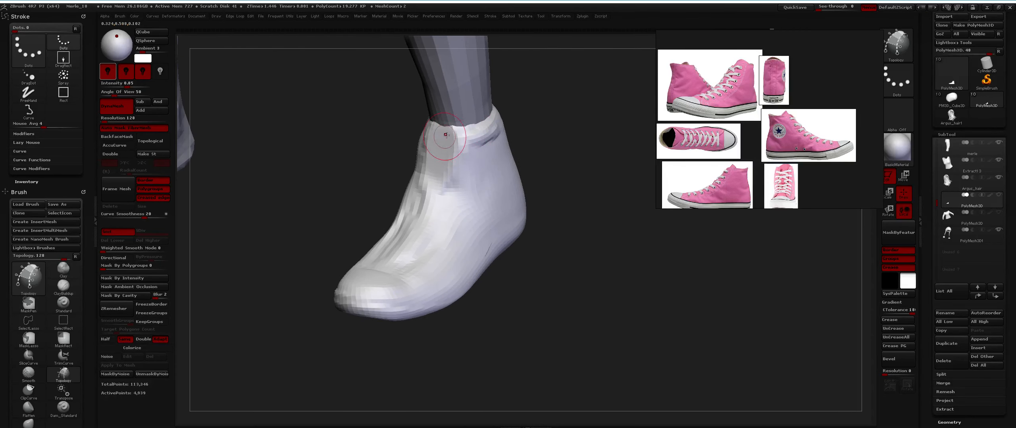
right_click_drag(463, 142, 477, 144)
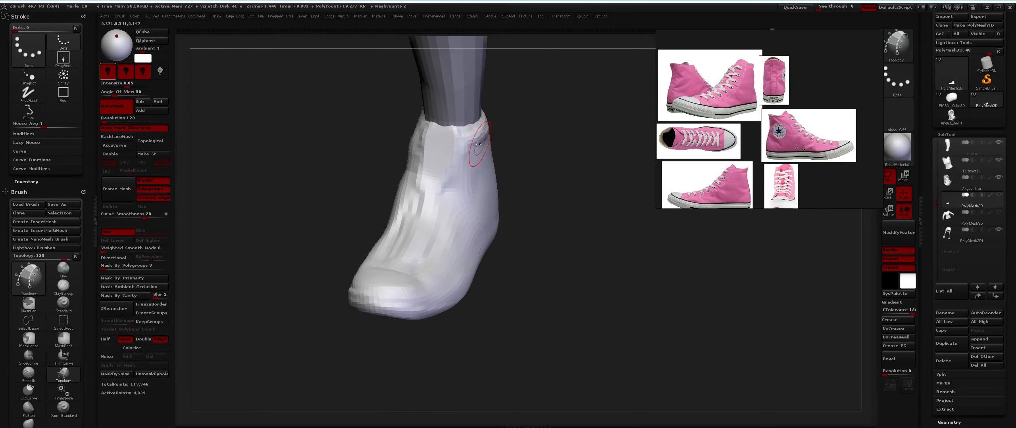
double_click(703, 144)
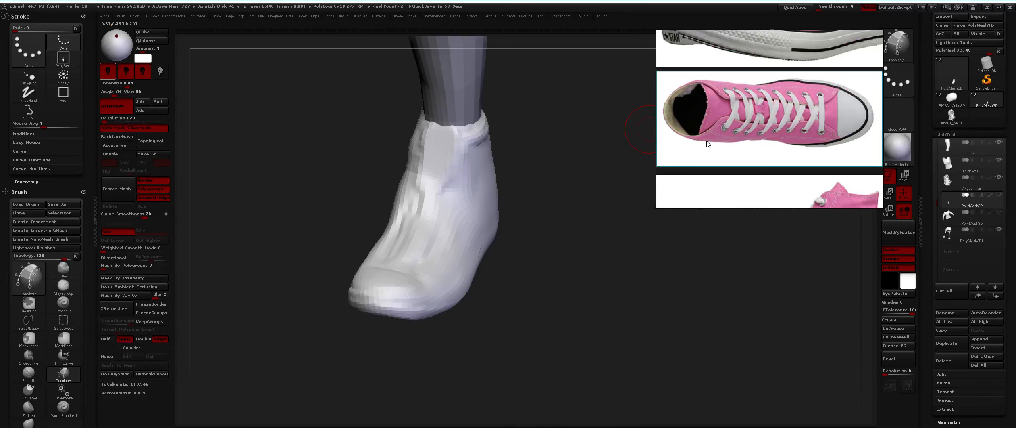
right_click_drag(505, 174, 532, 174)
left_click_drag(460, 136, 454, 190)
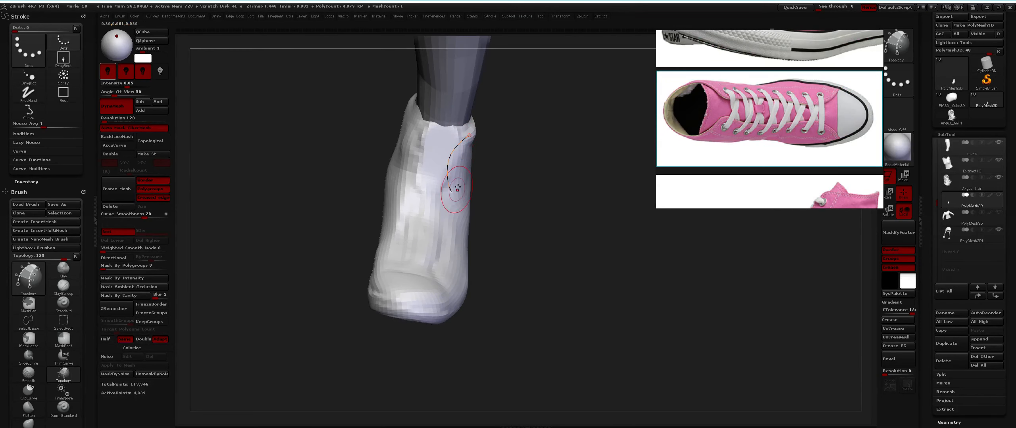
right_click_drag(470, 155, 458, 148)
key("ctrl+z")
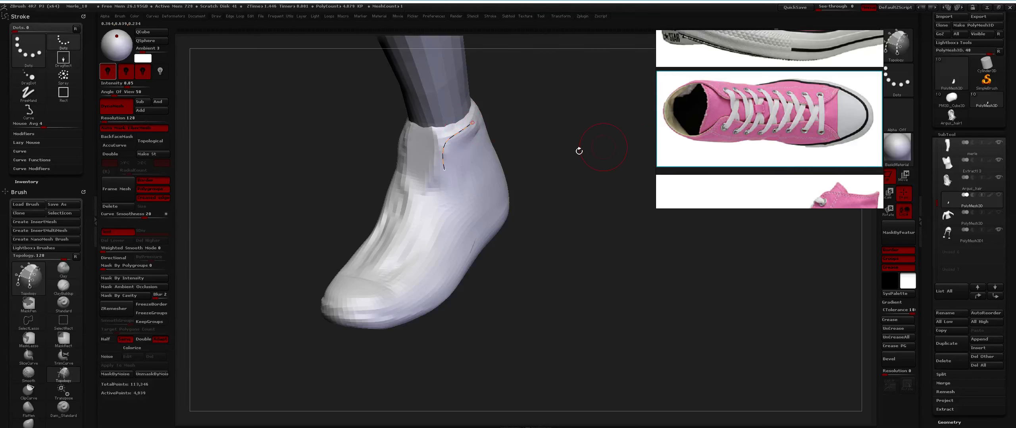
Extend the topology curve down the lacing edge to the toe cap, following the reference photo of the shoe pair
double_click(766, 127)
double_click(723, 176)
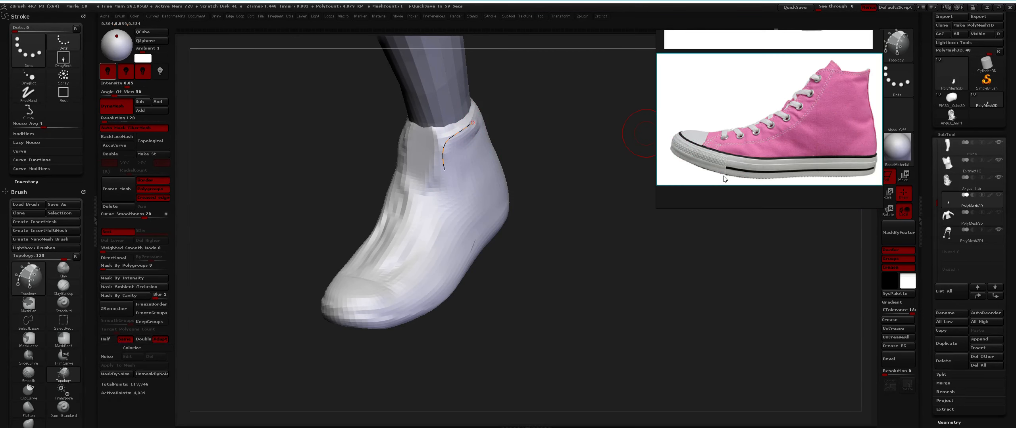
double_click(743, 146)
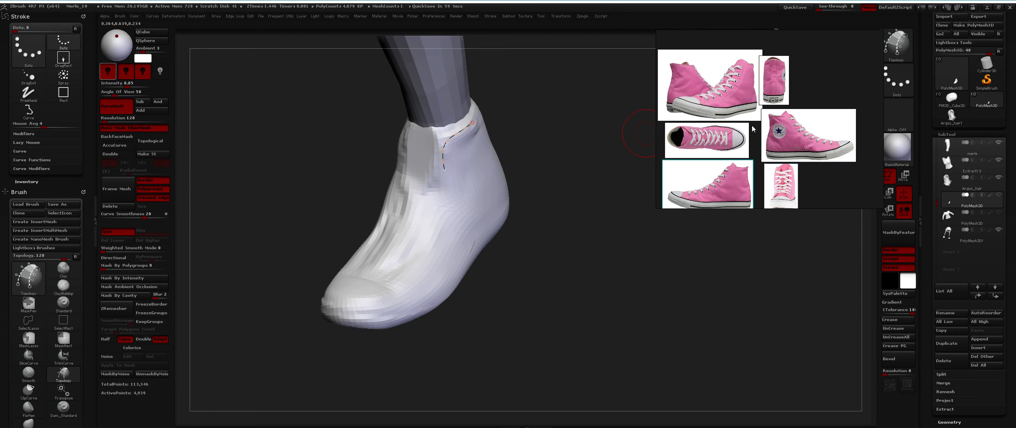
double_click(733, 91)
right_click_drag(443, 205, 428, 201)
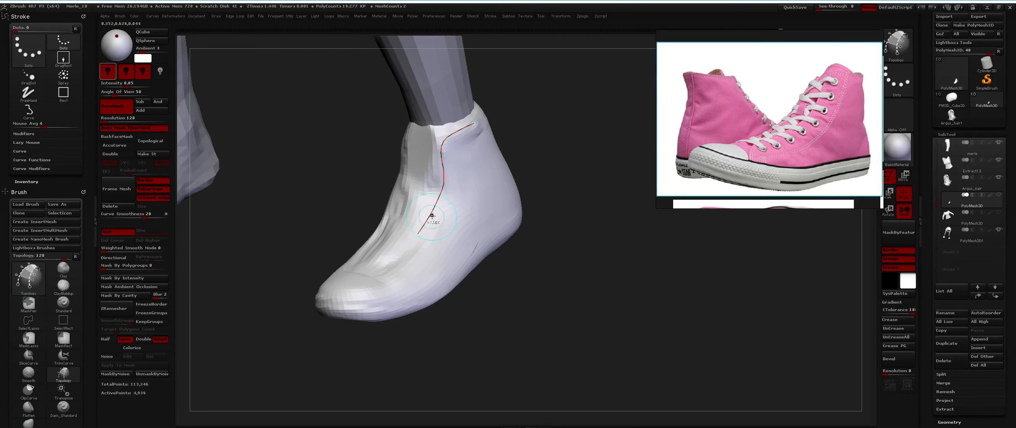
left_click_drag(432, 216, 442, 168)
left_click_drag(388, 281, 390, 292)
mouse_move(471, 233)
right_mouse_down("ctrl")
mouse_move(469, 217)
mouse_move(488, 228)
mouse_move(457, 242)
mouse_move(447, 206)
mouse_move(449, 234)
right_mouse_up("ctrl")
right_click_drag(449, 234, 371, 225)
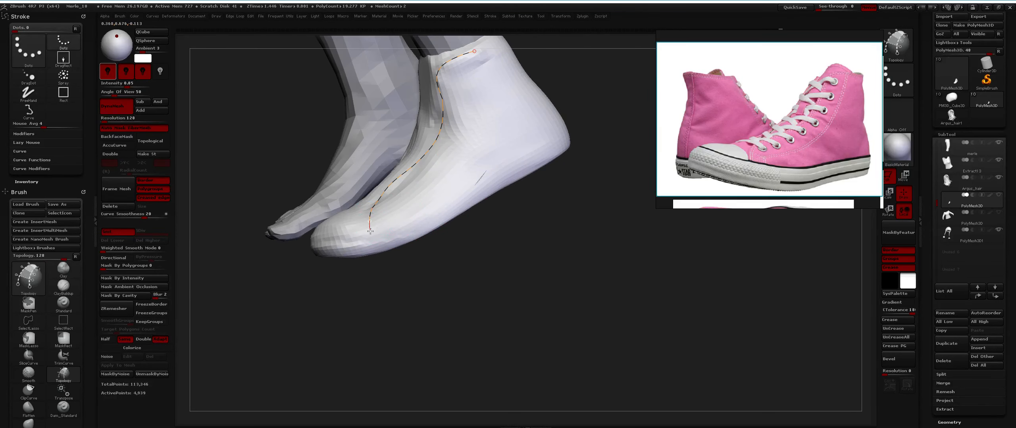
Draw the topology curve along the boot's side just above the sole, from the toe cap around to the heel
mouse_move(374, 233)
left_mouse_down()
mouse_move(556, 119)
mouse_move(492, 191)
mouse_move(481, 188)
mouse_move(524, 219)
mouse_move(475, 217)
mouse_move(523, 216)
left_mouse_up()
left_click_drag(523, 216, 517, 211, "alt")
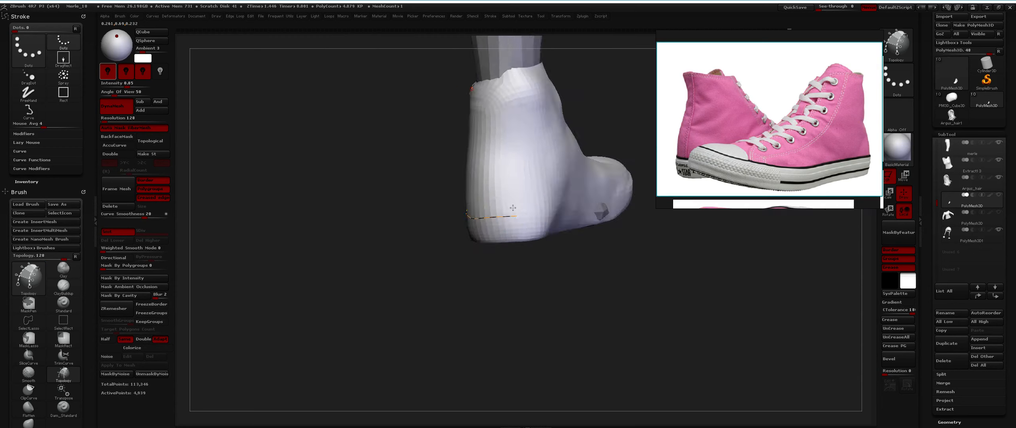
key("ctrl")
left_click(549, 197)
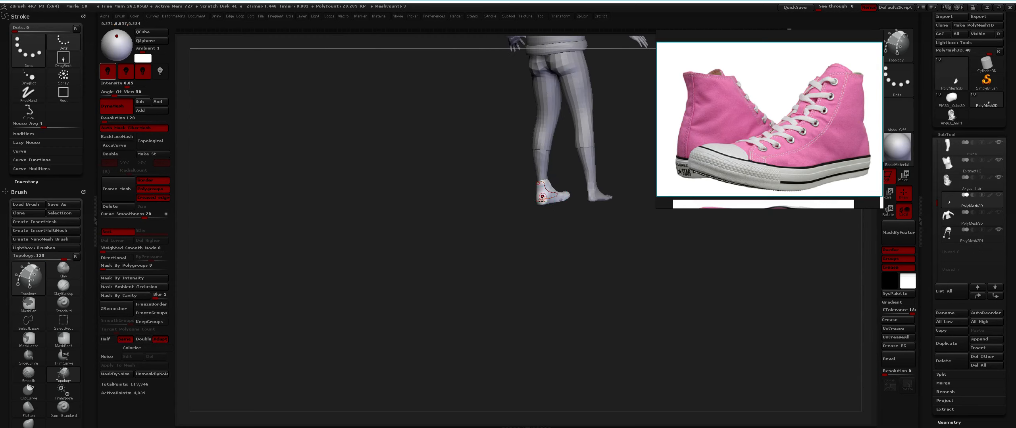
left_click_drag(544, 204, 548, 281, "alt")
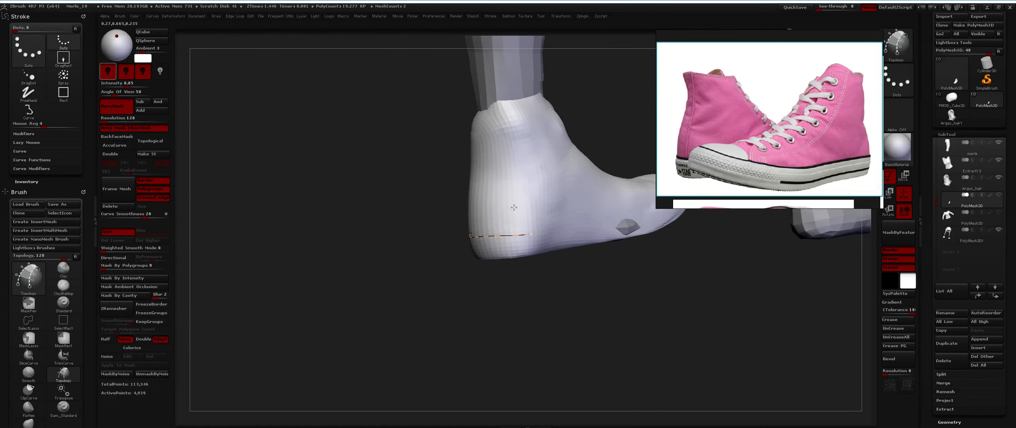
left_click_drag(619, 135, 647, 105)
left_click_drag(620, 160, 510, 154)
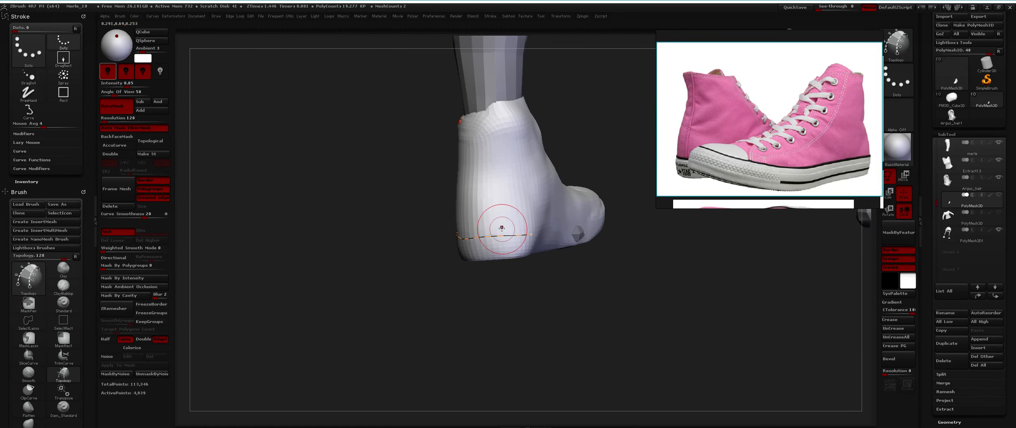
mouse_move(502, 227)
left_mouse_down()
mouse_move(524, 230)
mouse_move(504, 242)
mouse_move(517, 223)
left_mouse_up()
key("ctrl")
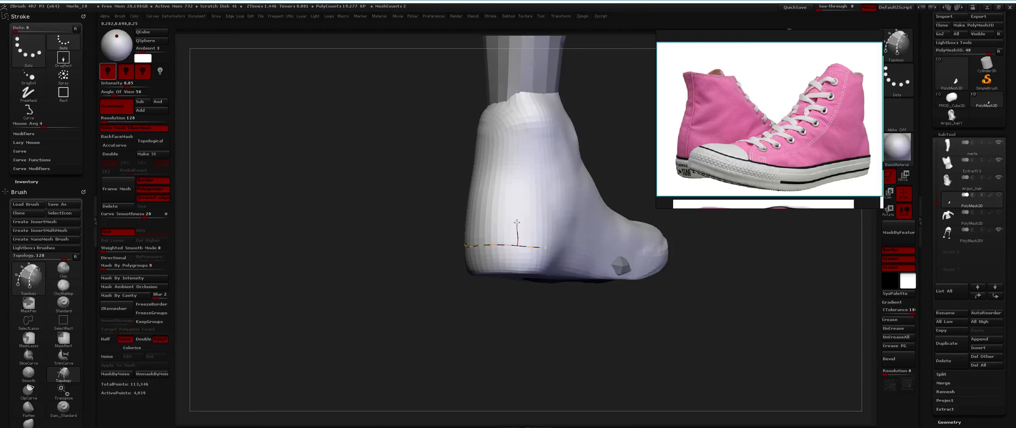
Draw topology curves up the back of the heel and along the ankle collar to close the side panel's outline
left_click_drag(521, 182, 527, 113)
mouse_move(544, 286)
left_mouse_down()
mouse_move(511, 136)
mouse_move(529, 132)
left_mouse_up()
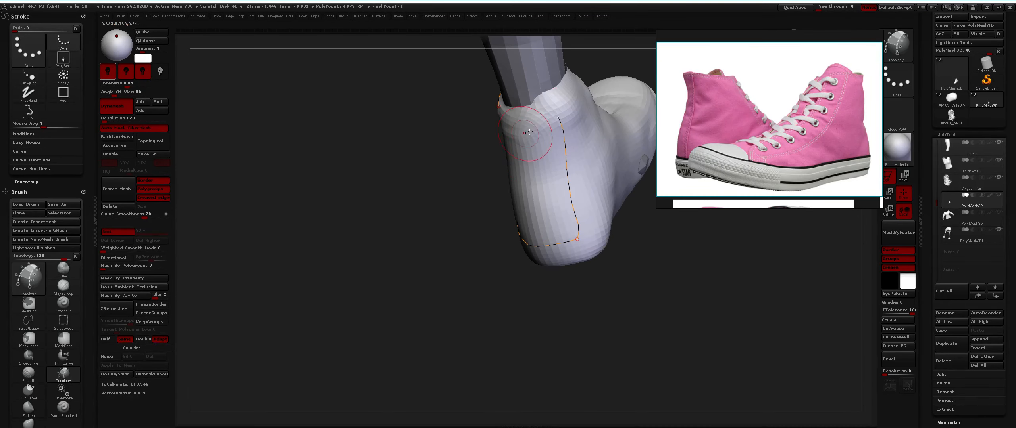
left_click_drag(619, 302, 512, 151)
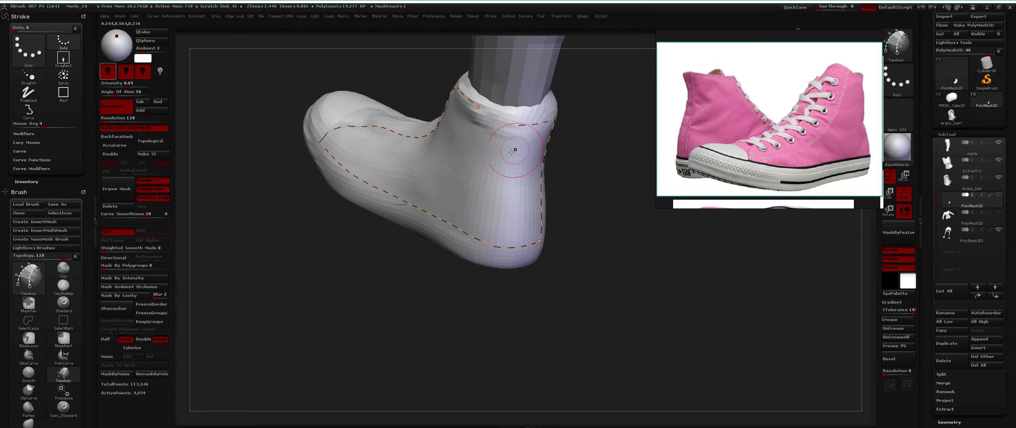
mouse_move(456, 171)
left_mouse_down()
mouse_move(515, 112)
mouse_move(478, 113)
mouse_move(512, 128)
mouse_move(531, 159)
mouse_move(499, 170)
left_mouse_up()
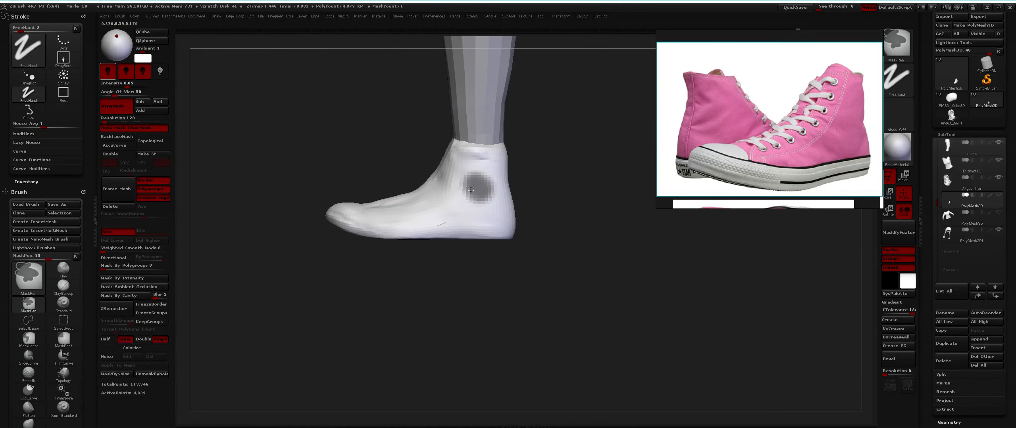
right_click(496, 179)
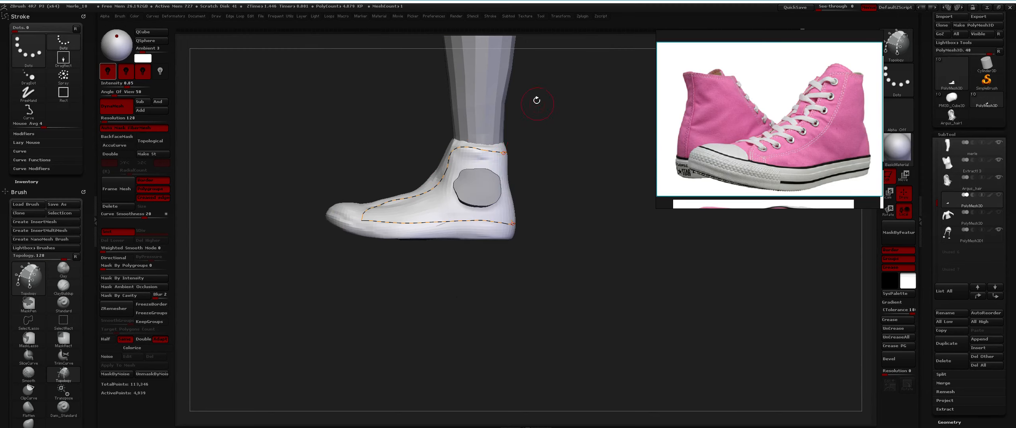
mouse_move(535, 99)
left_mouse_down()
mouse_move(523, 179)
mouse_move(470, 186)
mouse_move(545, 184)
left_mouse_up()
key("ctrl")
right_click(546, 185)
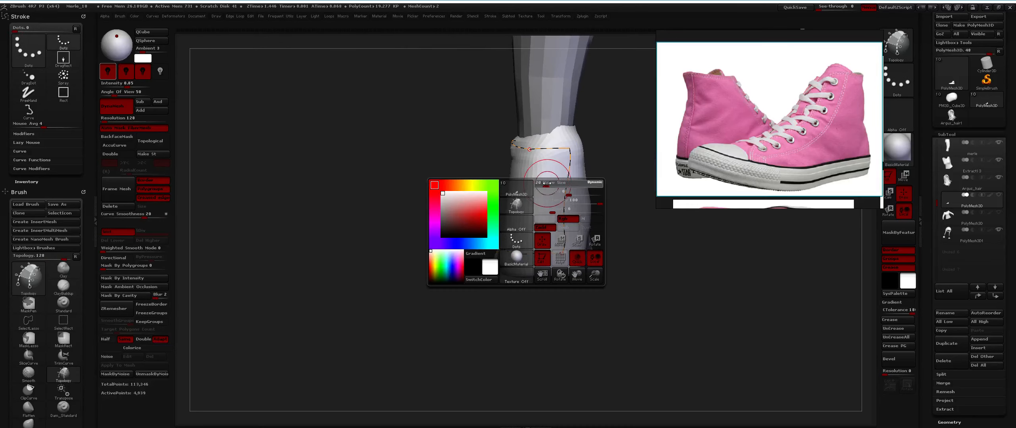
key("f")
mouse_move(540, 145)
left_mouse_down()
mouse_move(527, 221)
mouse_move(540, 257)
left_mouse_up()
key("ctrl+z")
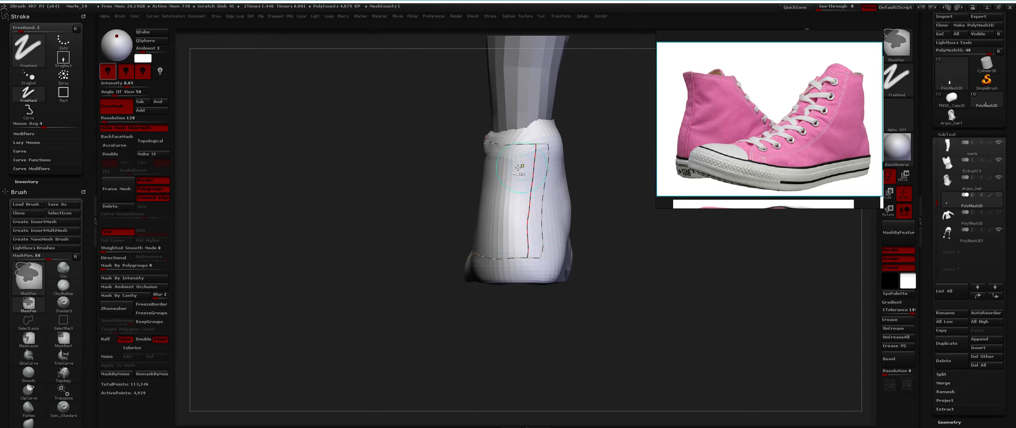
left_click_drag(488, 183, 513, 183)
mouse_move(513, 184)
right_mouse_down()
mouse_move(530, 182)
mouse_move(492, 175)
mouse_move(512, 153)
right_mouse_up()
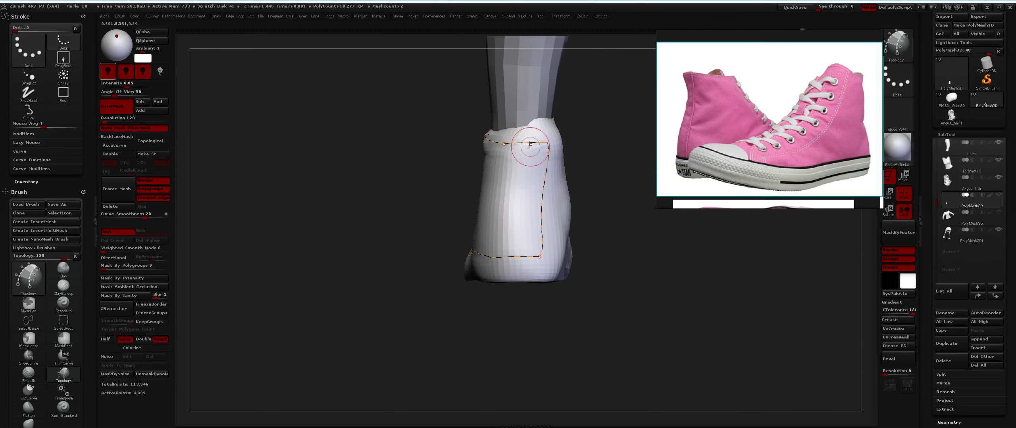
key("ctrl+z")
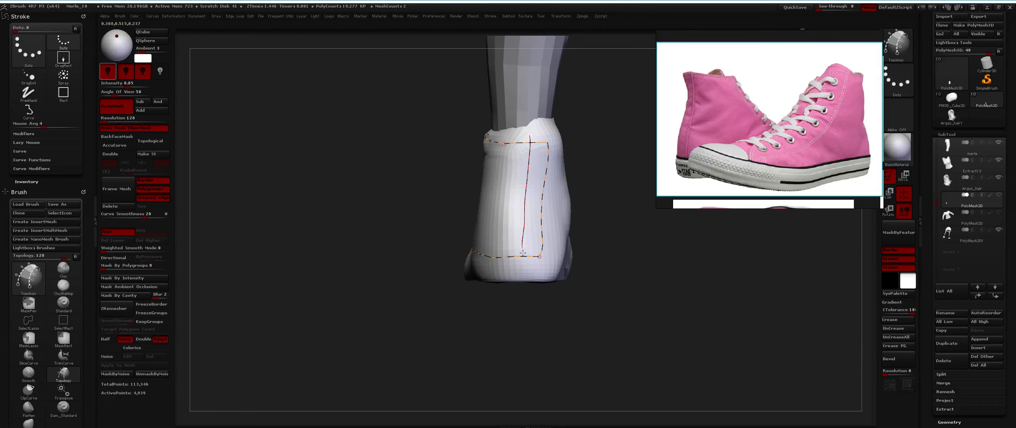
Divide the heel area with vertical topology curves running from the collar line to the sole line
left_click_drag(544, 168, 547, 139)
right_click_drag(464, 206, 473, 224)
left_click_drag(494, 261, 494, 278)
right_click_drag(471, 207, 500, 225)
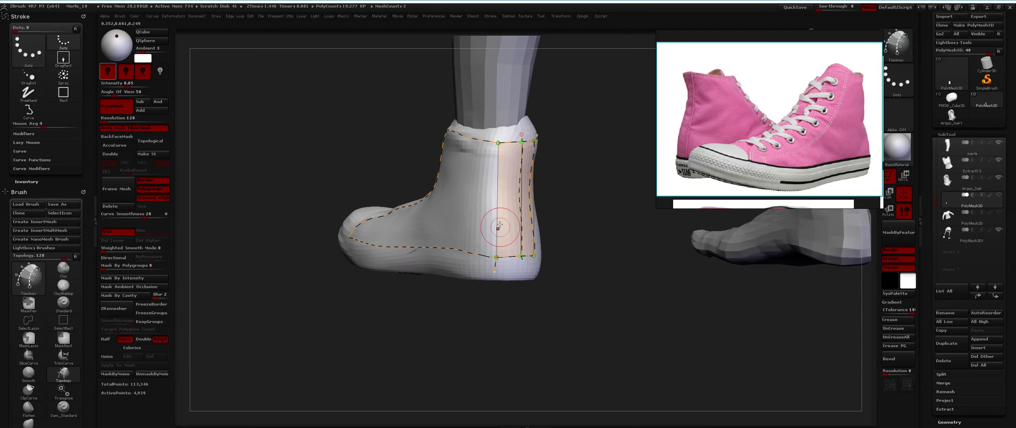
right_click_drag(484, 167, 482, 144)
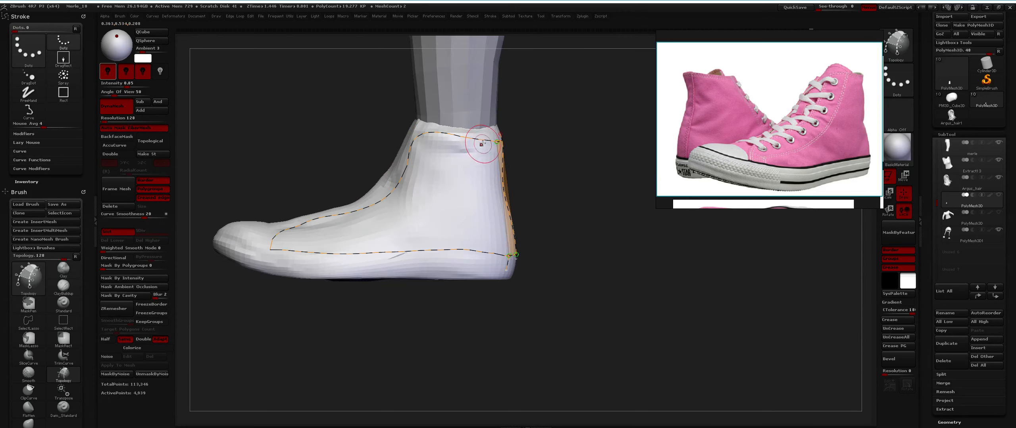
left_click_drag(484, 248, 484, 263)
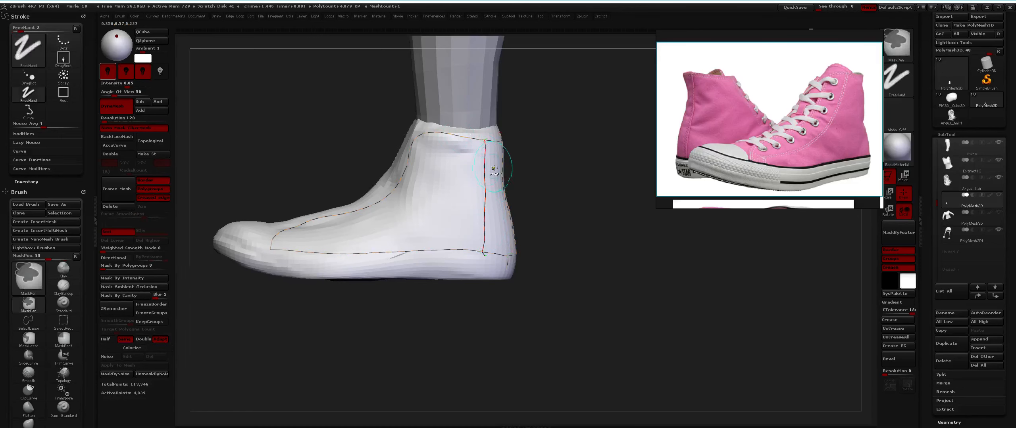
key("ctrl+z")
right_click_drag(504, 169, 485, 174)
left_click_drag(484, 257, 484, 264)
right_click_drag(477, 178, 499, 140)
key("ctrl+z")
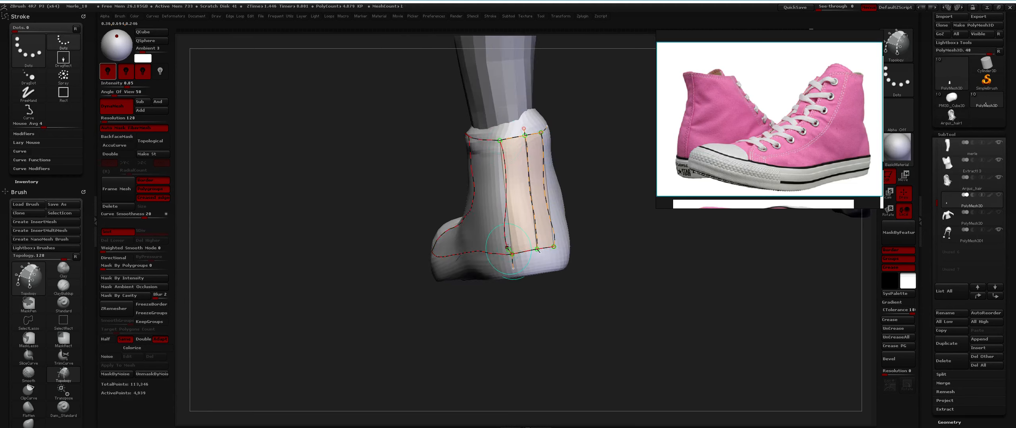
Add another vertical topology curve on the boot's side just in front of the heel strips, crossing the collar and sole lines
right_click_drag(507, 247, 497, 178)
right_click_drag(483, 257, 460, 146)
left_click_drag(482, 149, 482, 140)
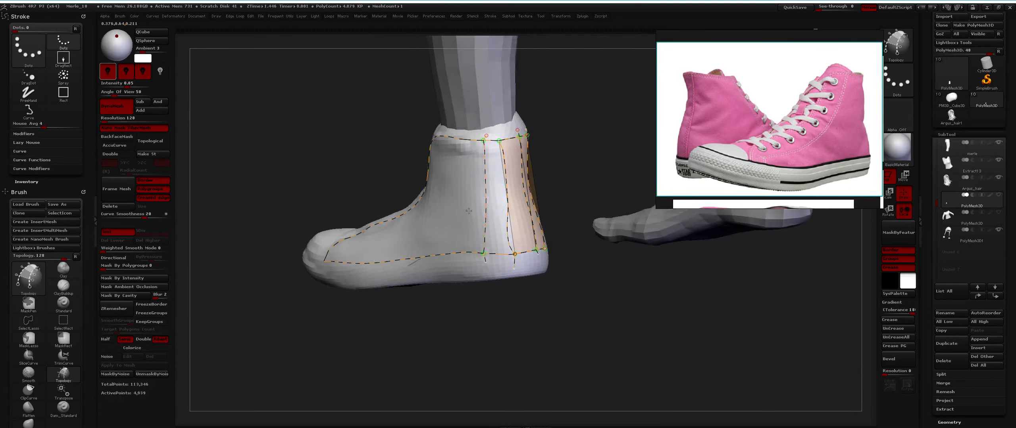
Draw two more vertical topology curves from the collar to the sole line, one within the heel strips and one in front of them
right_click_drag(468, 211, 510, 192)
left_click_drag(512, 199, 497, 201, "alt")
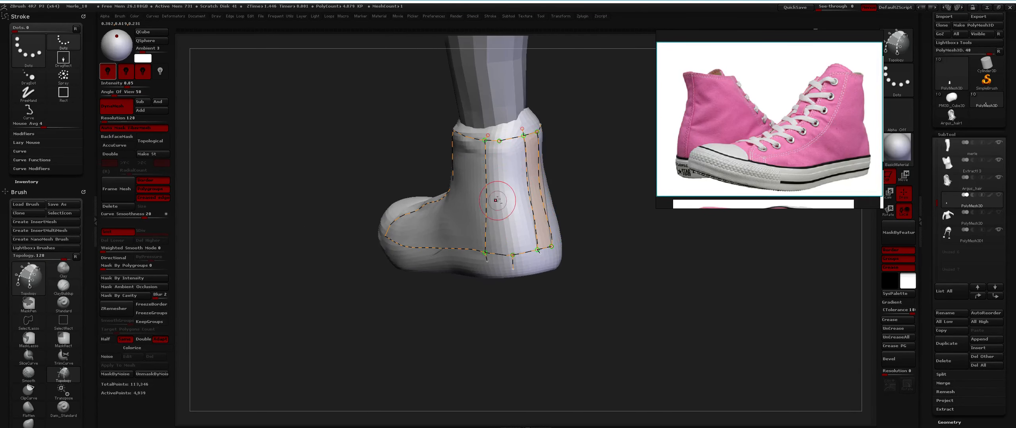
left_click_drag(500, 141, 513, 262)
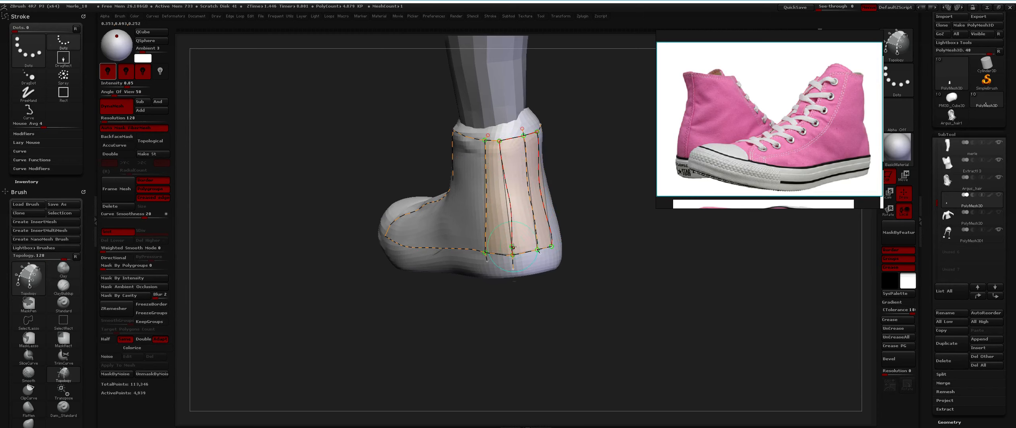
right_click_drag(519, 212, 563, 207)
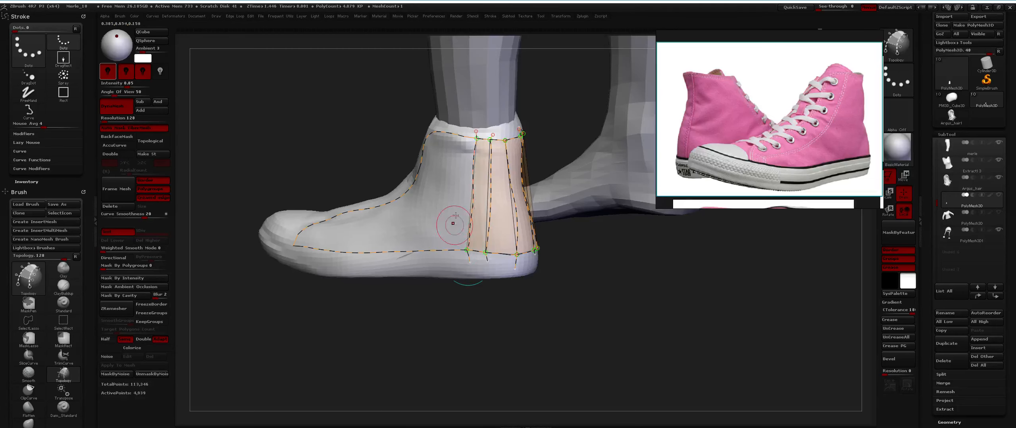
right_click_drag(449, 220, 465, 139)
left_click_drag(461, 139, 447, 254)
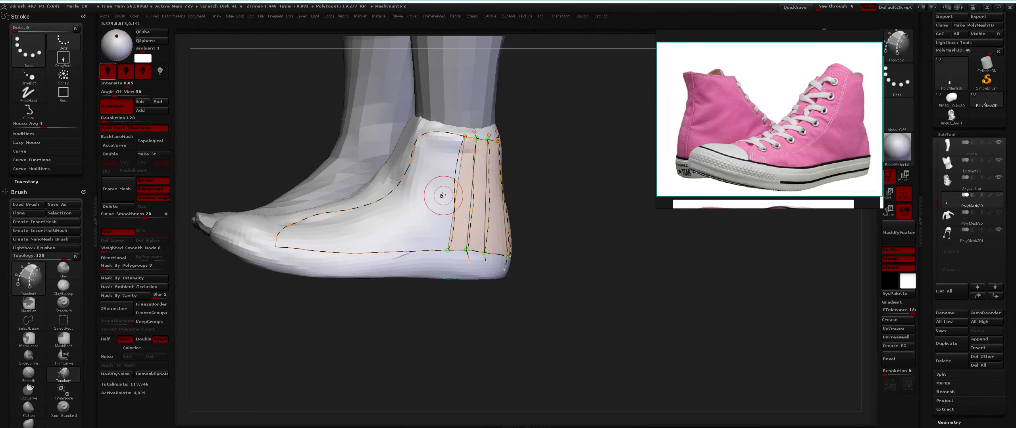
right_click_drag(443, 196, 442, 147)
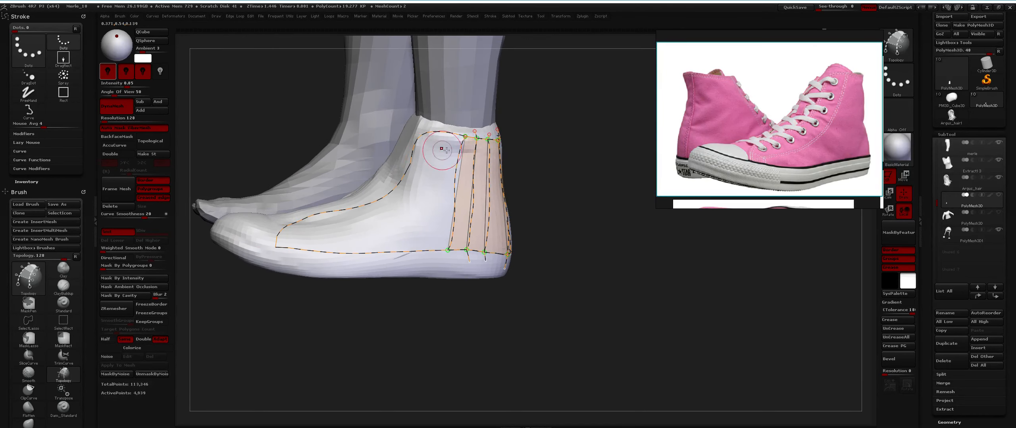
Draw a lengthwise topology curve through the side panel, from the collar line down along the foot towards the toe corner
mouse_move(450, 132)
left_mouse_down()
mouse_move(419, 203)
mouse_move(293, 237)
left_mouse_up()
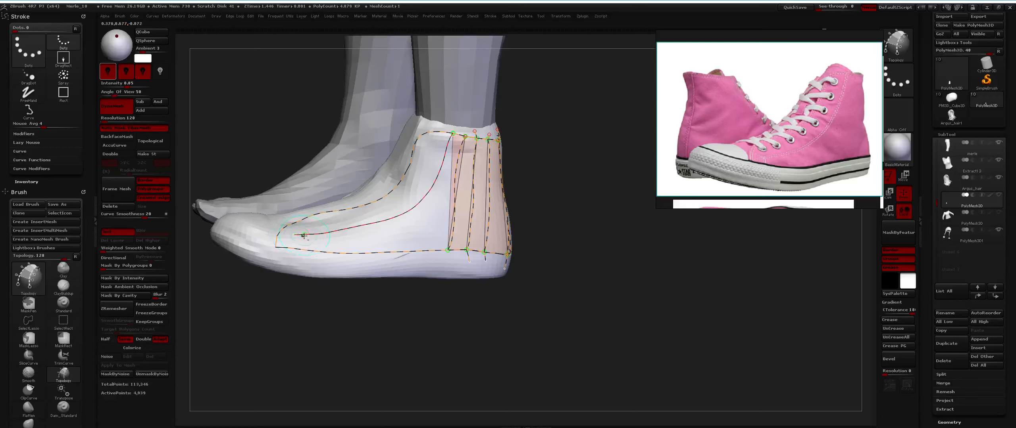
right_click_drag(292, 237, 370, 204)
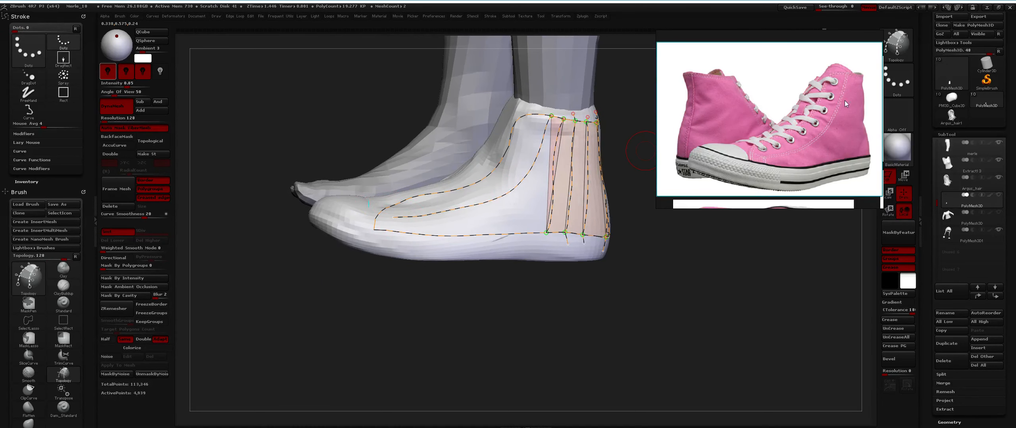
right_click_drag(430, 166, 452, 196)
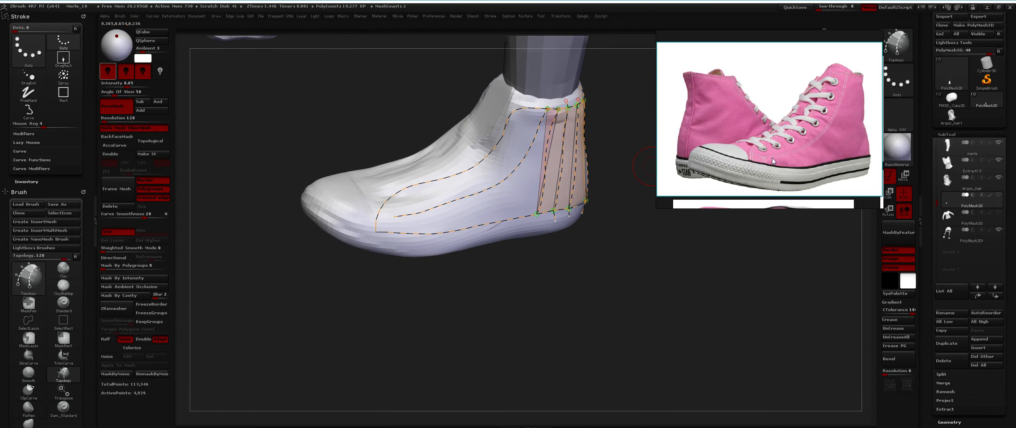
Connect the toe end of the lengthwise curve to the sole line and the panel's front outline with short topology curves
right_click_drag(393, 237, 393, 264, "ctrl")
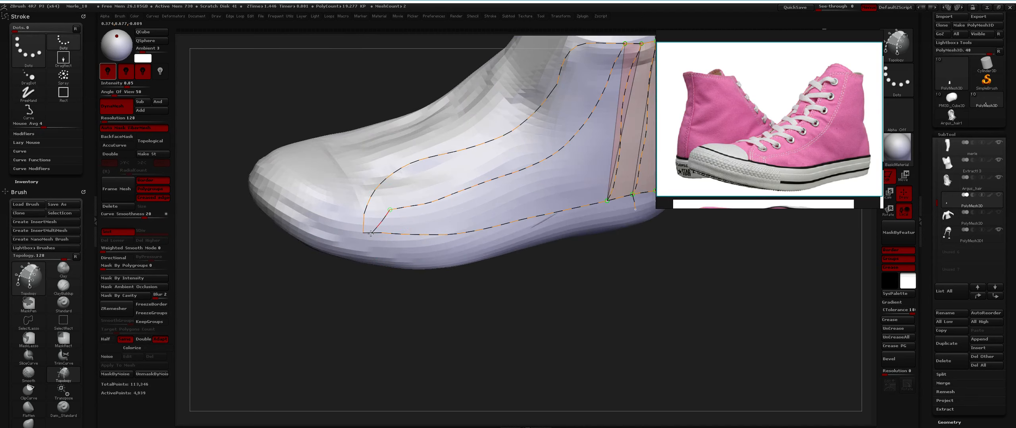
left_click_drag(371, 233, 391, 235)
key("ctrl+z")
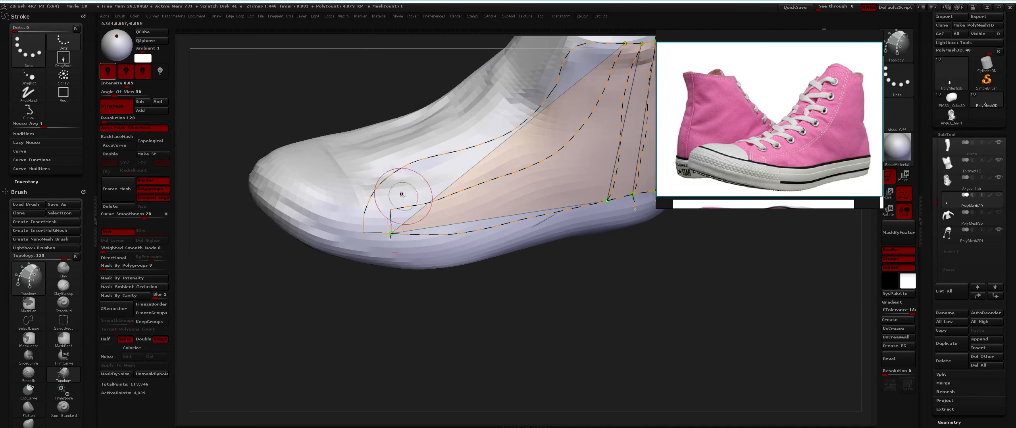
right_click_drag(391, 205, 390, 226, "ctrl")
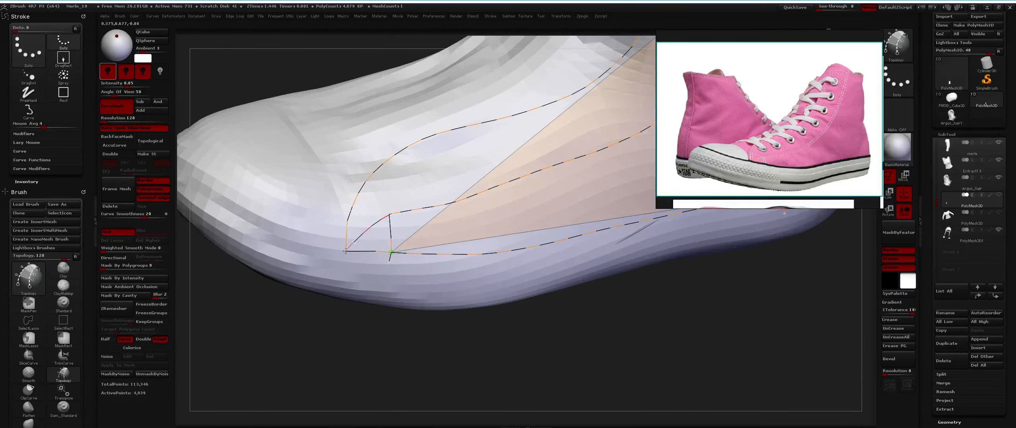
left_click_drag(345, 251, 345, 252)
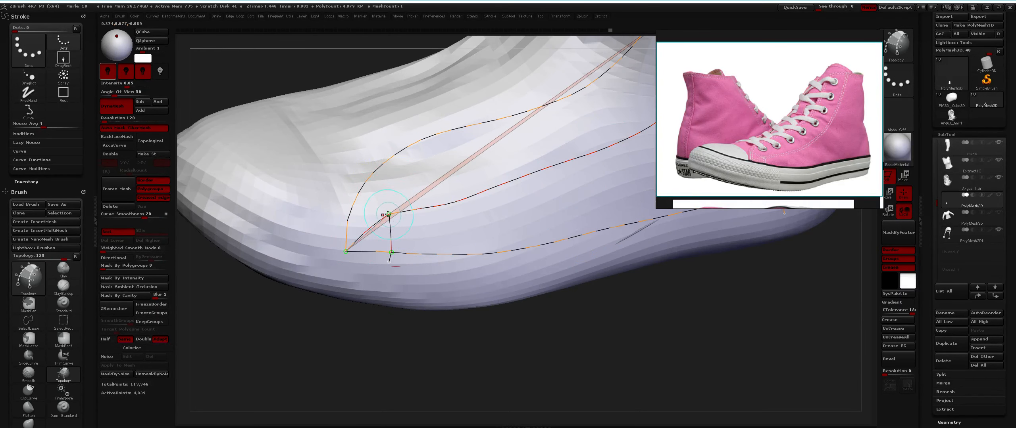
left_click_drag(351, 209, 349, 208)
right_click_drag(392, 254, 402, 203, "ctrl")
Divide the forefoot panel into quads with cross topology curves running from its upper outline over the lengthwise curve to the sole line
left_click_drag(409, 211, 423, 265)
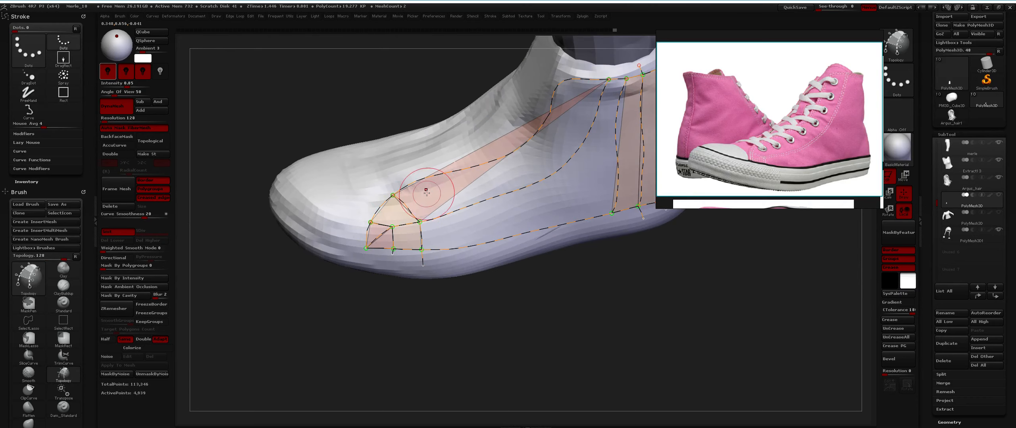
mouse_move(425, 178)
left_mouse_down()
mouse_move(440, 201)
mouse_move(444, 266)
left_mouse_up()
left_click_drag(461, 172, 477, 245)
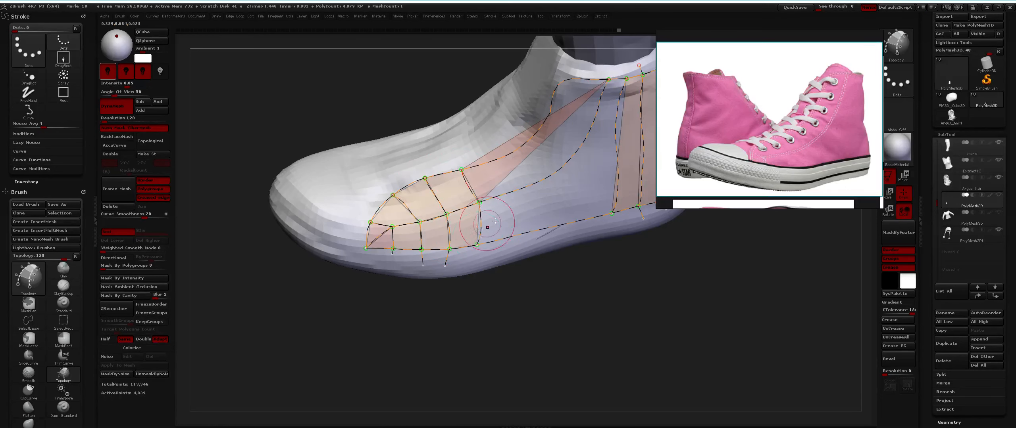
right_click_drag(493, 174, 414, 195, "alt")
left_click_drag(427, 203, 444, 269)
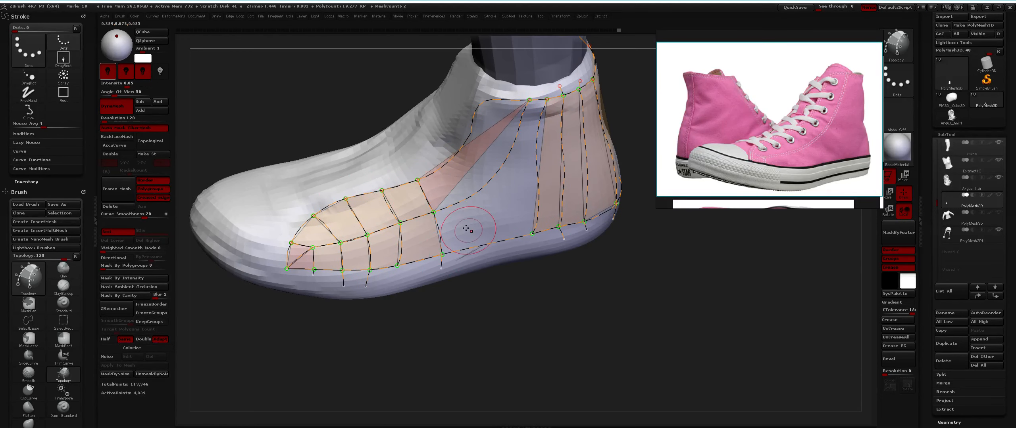
mouse_move(470, 228)
right_mouse_down()
mouse_move(472, 187)
mouse_move(435, 167)
mouse_move(403, 223)
right_mouse_up()
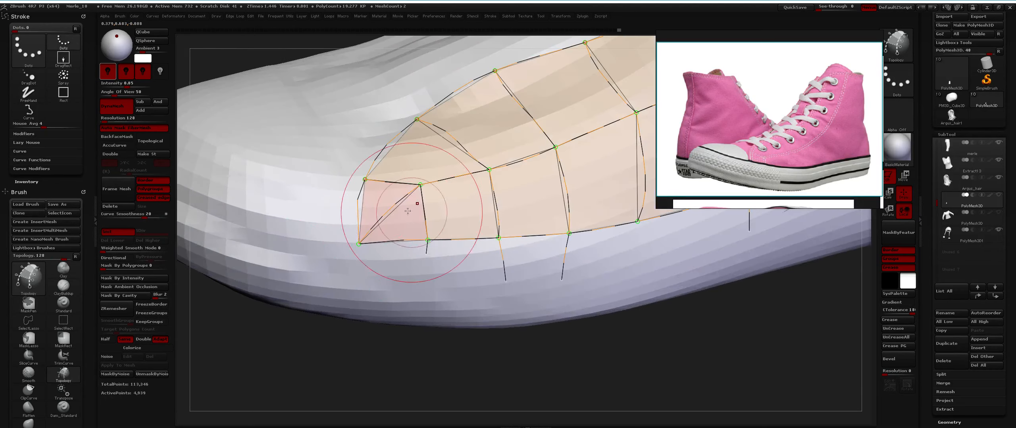
Try to rework the toe corner quad with small topology curves linked to its corners and front edge
key("space")
left_click_drag(419, 217, 408, 214)
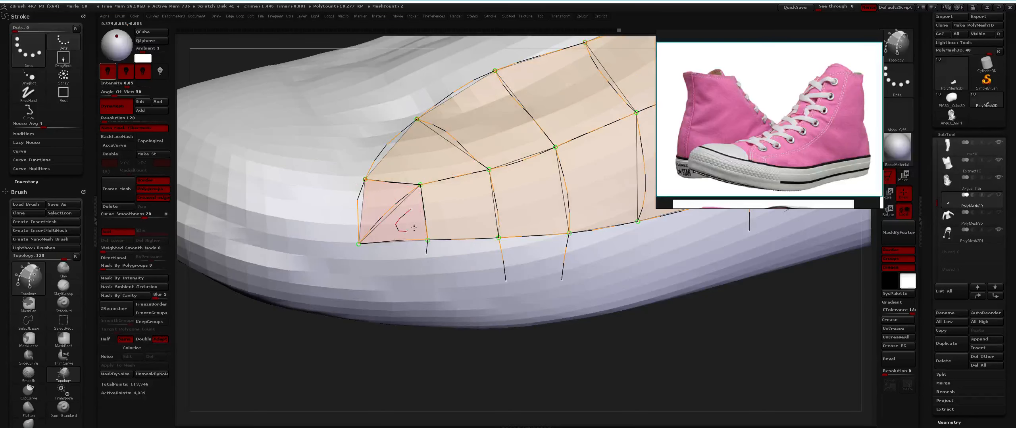
mouse_move(420, 184)
left_mouse_down()
mouse_move(415, 230)
mouse_move(427, 240)
left_mouse_up()
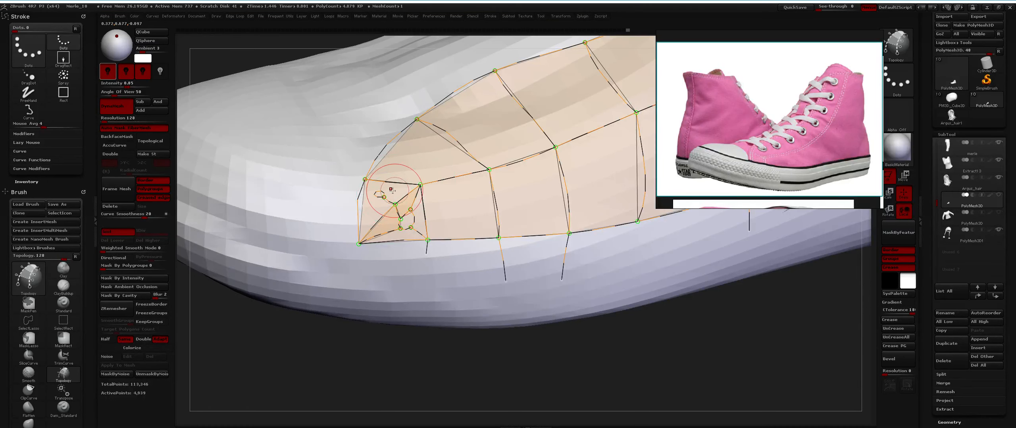
left_click_drag(411, 189, 421, 186)
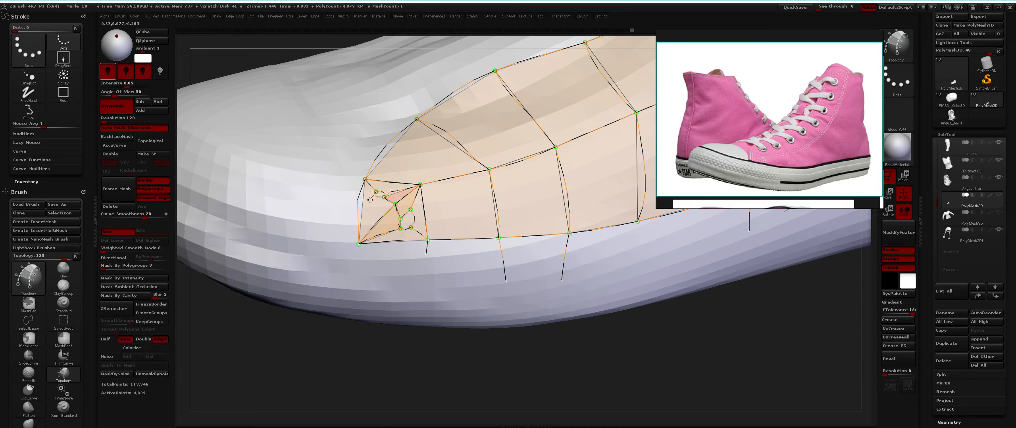
left_click_drag(359, 239, 359, 244)
mouse_move(405, 255)
right_mouse_down("ctrl")
mouse_move(413, 181)
mouse_move(464, 160)
mouse_move(340, 198)
right_mouse_up("ctrl")
left_click_drag(323, 204, 367, 202)
key("ctrl+z")
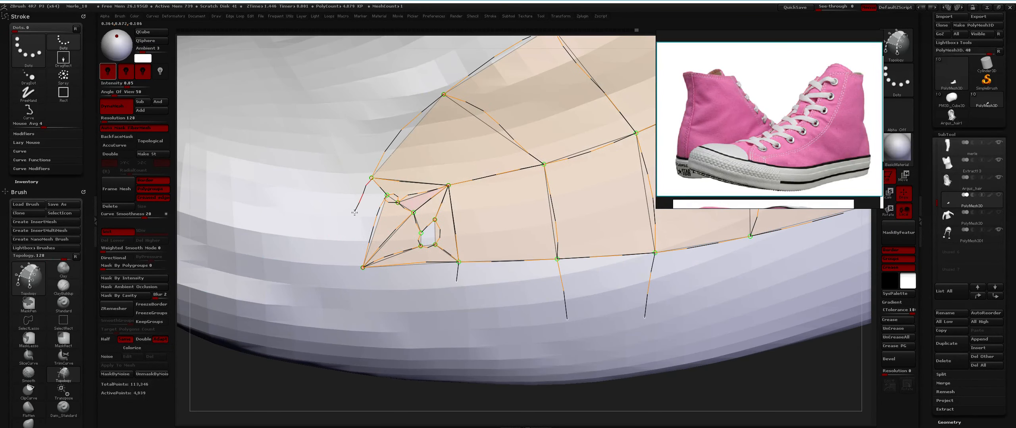
Try to add an extra topology curve across the front edge of the toe corner quad
left_click_drag(363, 266, 363, 267)
left_click_drag(357, 212, 329, 205)
left_click(393, 205)
key("ctrl+z")
left_click_drag(398, 203, 390, 221)
mouse_move(406, 214)
right_mouse_down("ctrl")
mouse_move(403, 194)
mouse_move(423, 214)
right_mouse_up("ctrl")
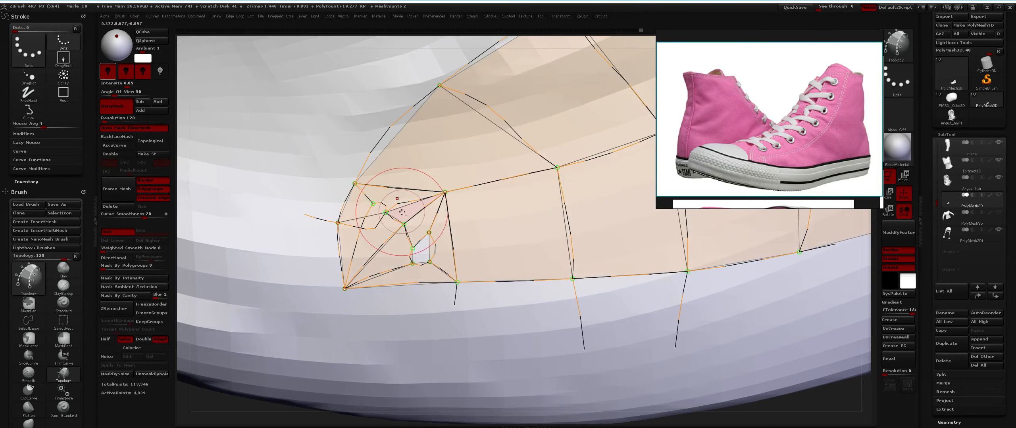
Try to clean up the toe corner by erasing some inner curves and linking the remaining ones to the lower corner
left_click_drag(383, 230, 381, 232, "alt")
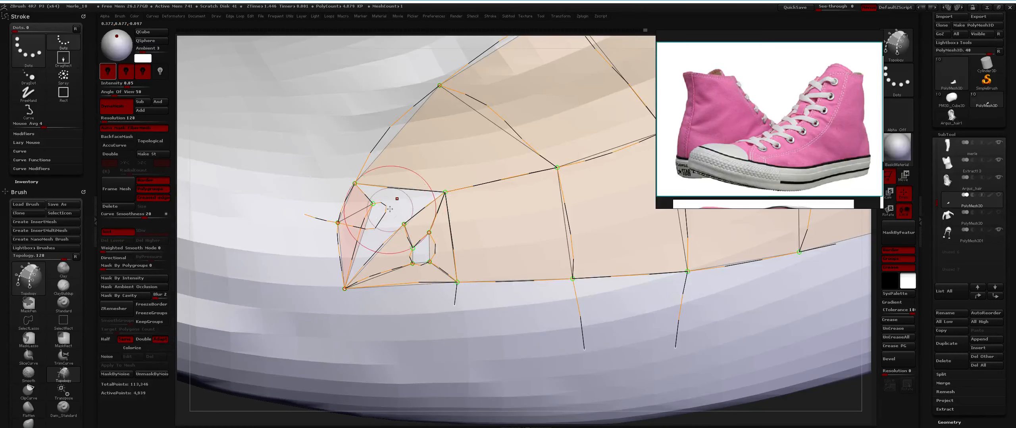
left_click_drag(445, 192, 445, 192)
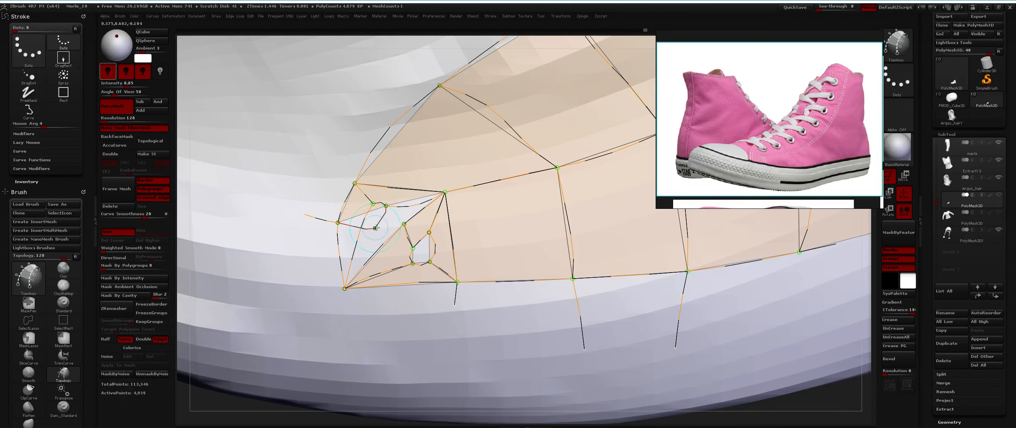
mouse_move(406, 237)
right_mouse_down("ctrl")
mouse_move(399, 212)
mouse_move(379, 223)
right_mouse_up("ctrl")
mouse_move(370, 230)
left_mouse_down("alt")
mouse_move(366, 242)
mouse_move(369, 230)
left_mouse_up("alt")
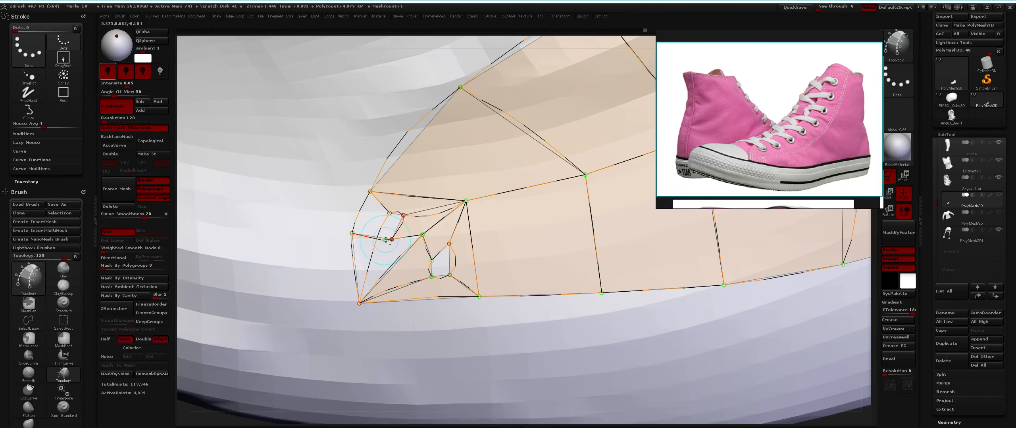
key("ctrl+z")
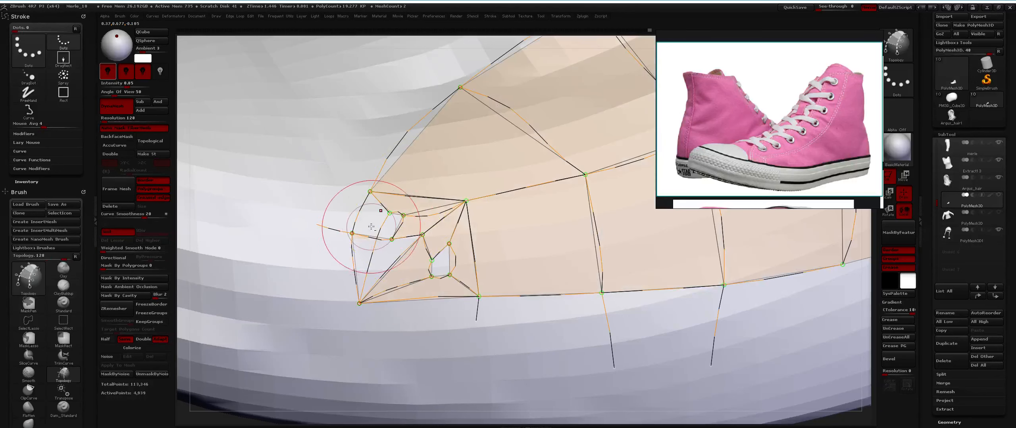
key("space")
mouse_move(379, 223)
left_mouse_down()
mouse_move(363, 248)
mouse_move(347, 238)
left_mouse_up()
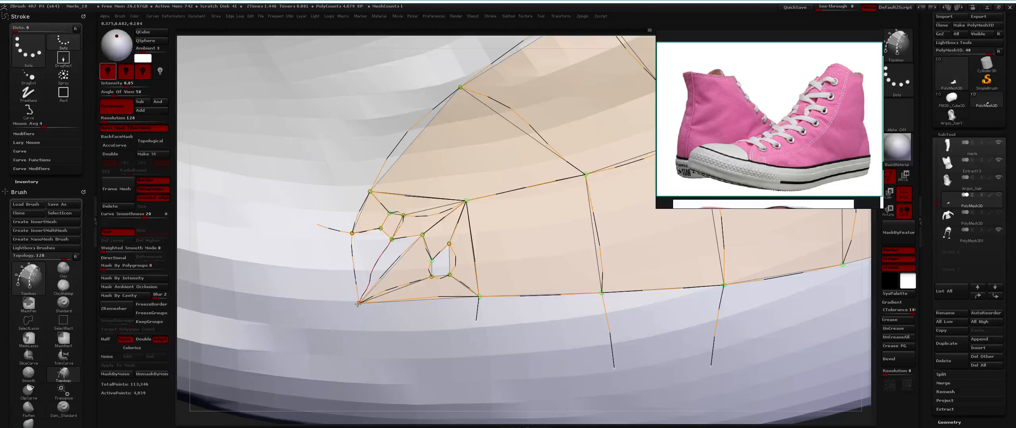
left_click_drag(359, 304, 358, 305)
mouse_move(387, 280)
right_mouse_down("ctrl")
mouse_move(392, 258)
mouse_move(432, 280)
right_mouse_up("ctrl")
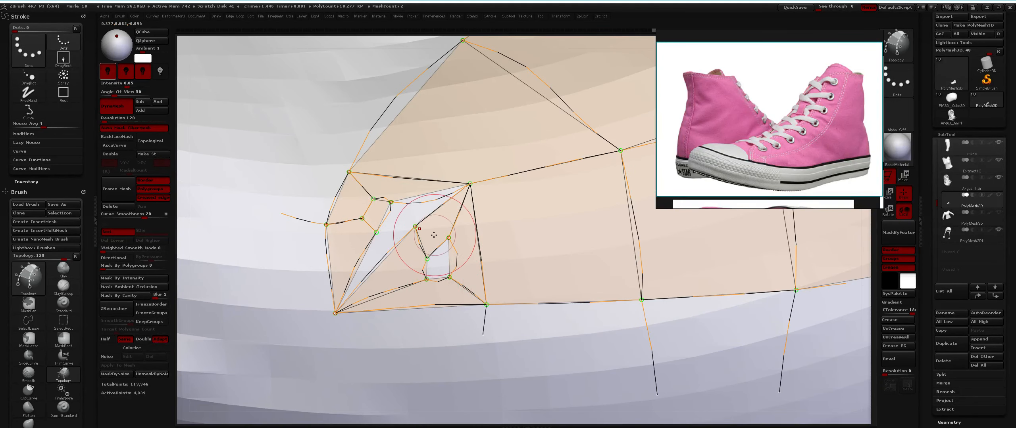
left_click_drag(407, 253, 405, 254, "alt")
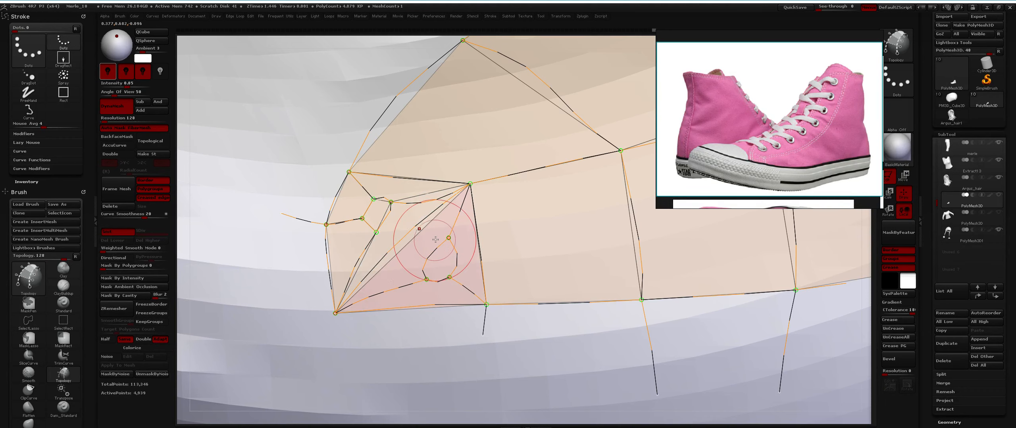
right_click_drag(460, 259, 450, 240, "ctrl")
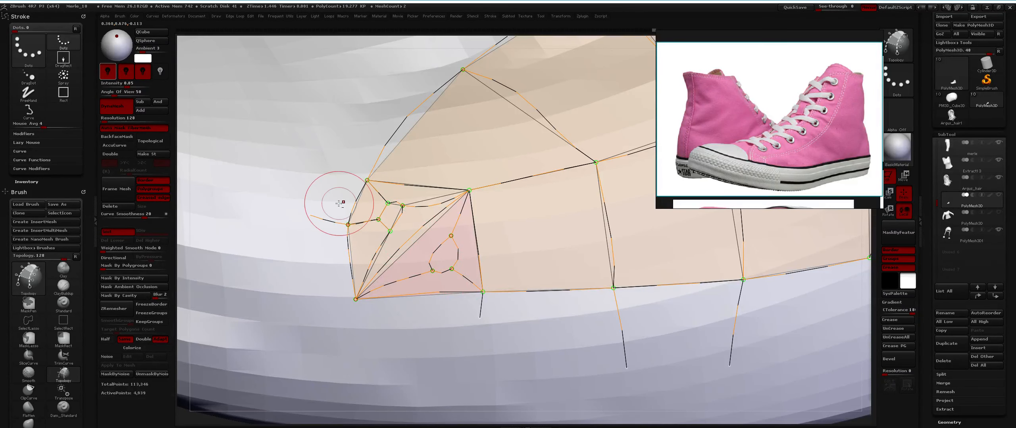
Erase the small stray curves and the diagonal from the toe corner, leaving a clean quad
mouse_move(357, 212)
left_mouse_down("alt")
mouse_move(360, 242)
mouse_move(369, 234)
left_mouse_up("alt")
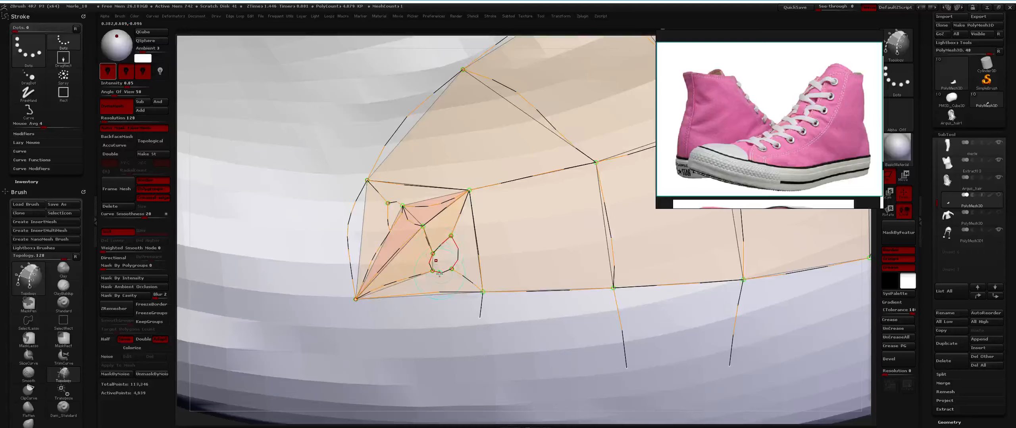
right_click_drag(440, 274, 423, 285, "ctrl")
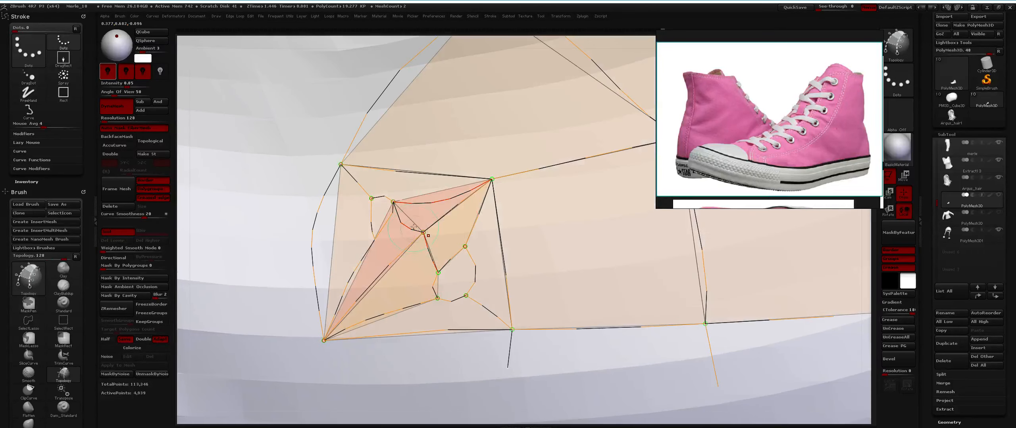
left_click_drag(413, 222, 404, 237, "alt")
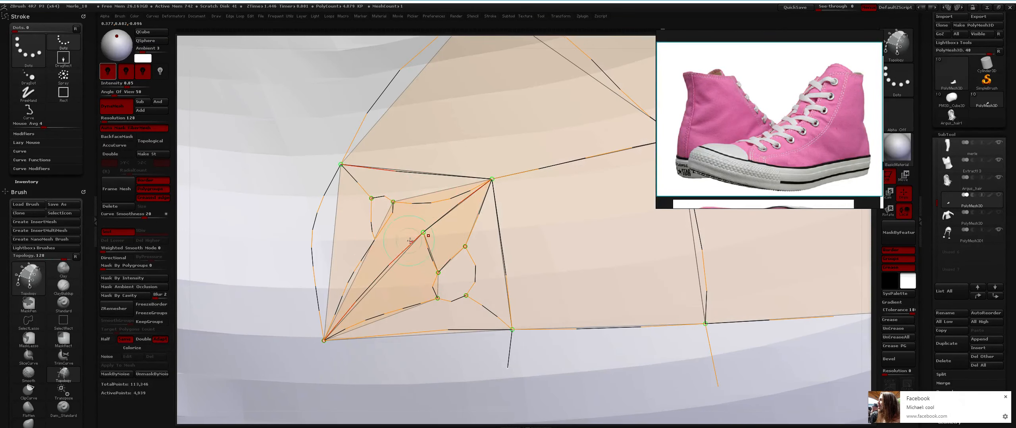
right_click_drag(406, 239, 412, 274, "ctrl")
left_click_drag(401, 270, 363, 262, "alt")
left_click_drag(447, 310, 403, 311, "alt")
left_click_drag(442, 331, 411, 328, "alt")
right_click_drag(429, 253, 445, 304, "ctrl")
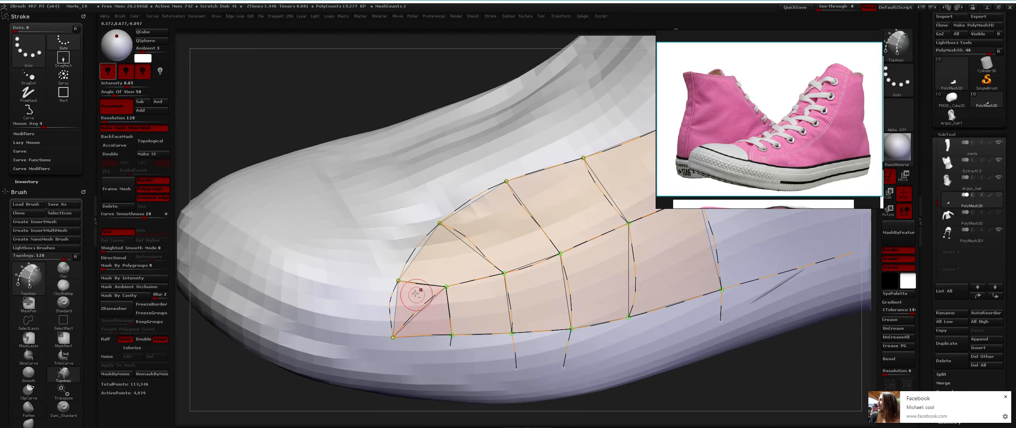
left_click_drag(415, 294, 444, 309, "alt")
Draw topology curves across the ankle below the collar and around the inside of the side panel's toe corner
mouse_move(558, 243)
right_mouse_down()
mouse_move(570, 253)
mouse_move(491, 273)
right_mouse_up()
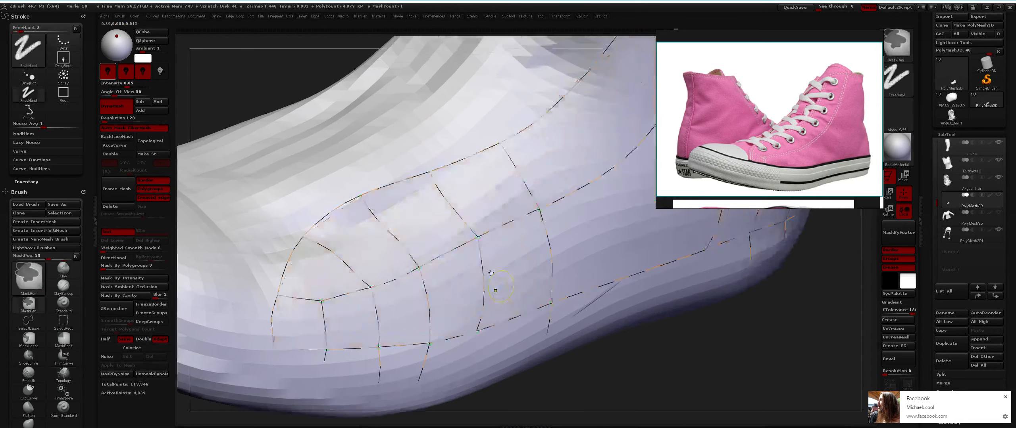
key("space")
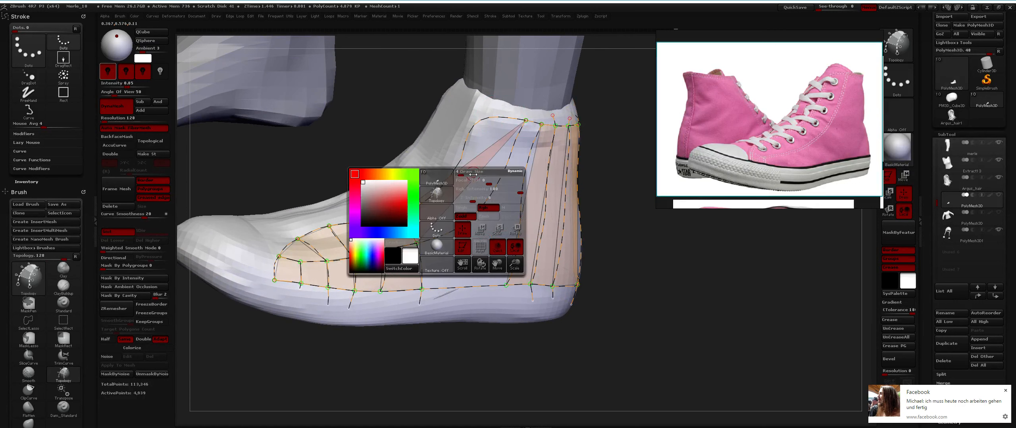
left_click_drag(545, 140, 503, 139)
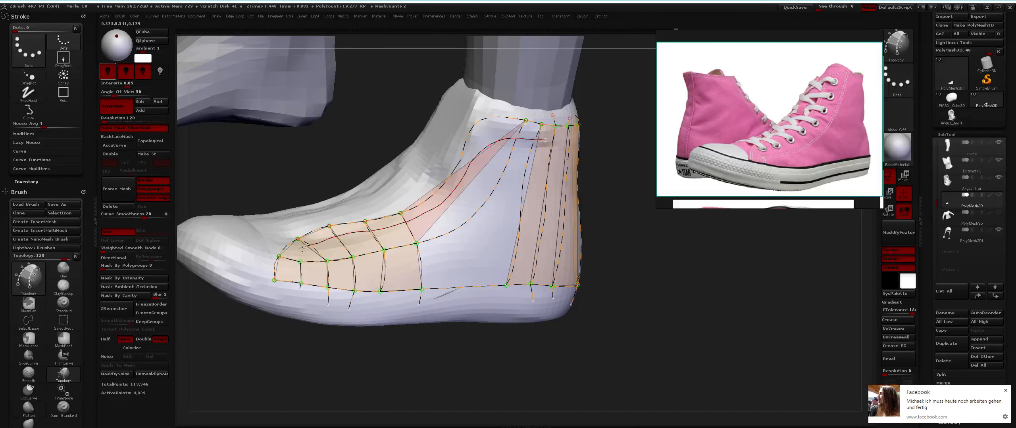
left_click_drag(285, 280, 273, 270)
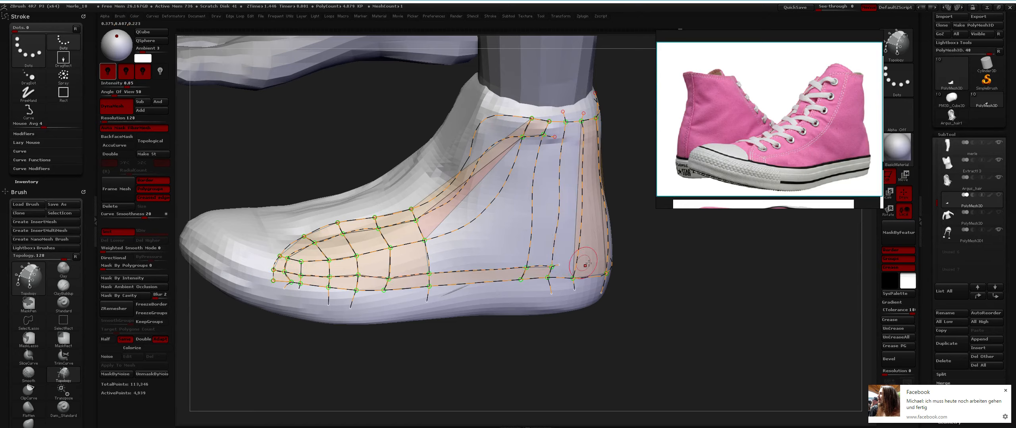
Extend the curve running parallel to the sole to the heel and draw the panel's front edge down from the collar
mouse_move(509, 269)
left_mouse_down()
mouse_move(517, 246)
mouse_move(496, 262)
mouse_move(527, 262)
left_mouse_up()
left_click_drag(589, 239, 407, 189)
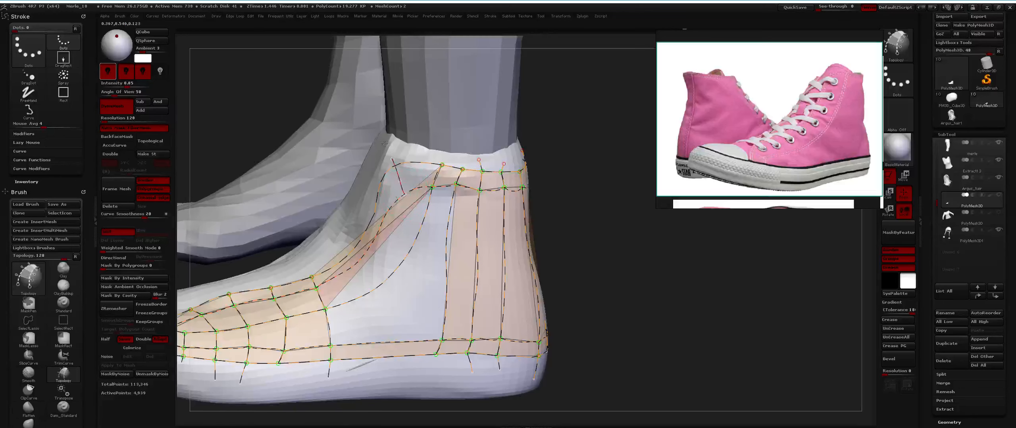
mouse_move(384, 144)
left_mouse_down()
mouse_move(412, 235)
mouse_move(397, 219)
left_mouse_up()
key("ctrl")
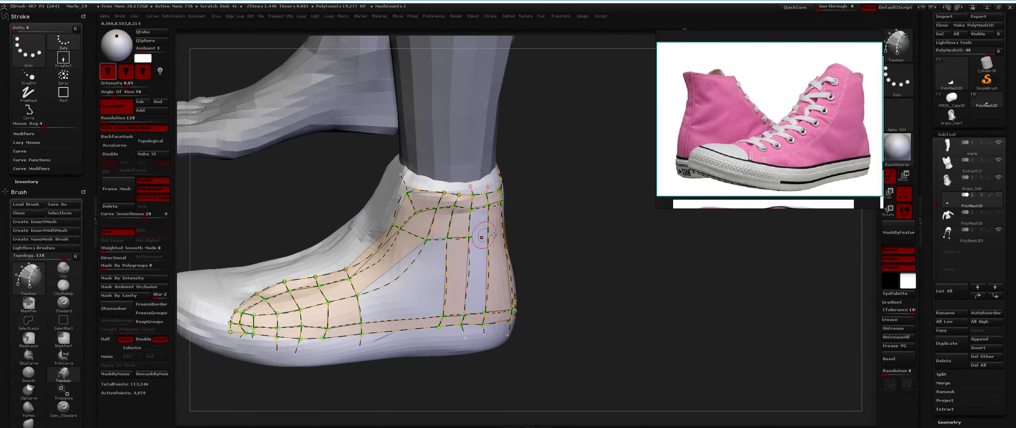
Draw horizontal topology curves across the ankle from the panel's front edge around to the heel
left_click_drag(493, 235, 351, 232)
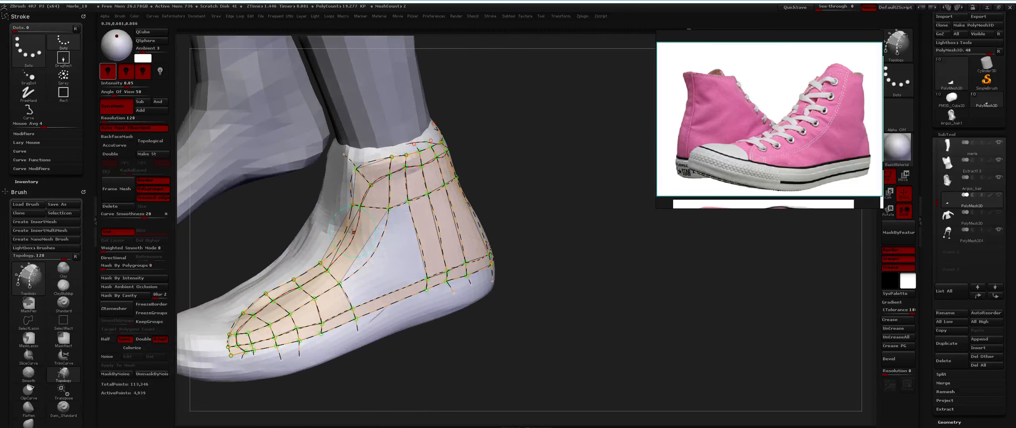
left_click_drag(444, 223, 391, 232)
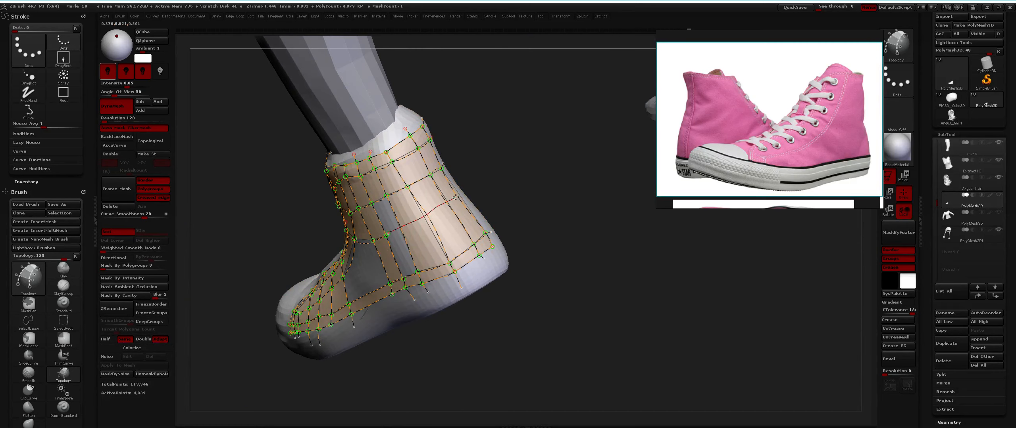
left_click_drag(457, 198, 665, 123)
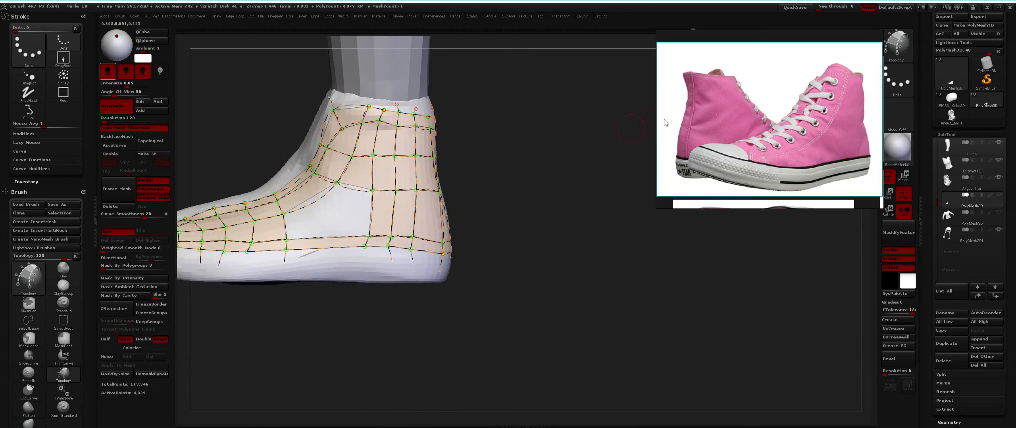
Divide the open gap at mid-foot with vertical curves and a horizontal curve continued to the heel's back edge
left_click_drag(308, 180, 295, 182)
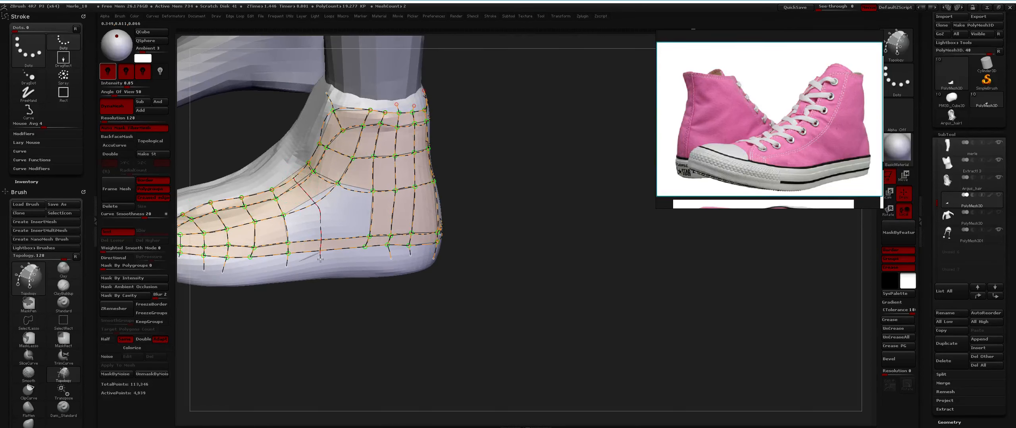
mouse_move(320, 259)
left_mouse_down()
mouse_move(358, 208)
mouse_move(320, 205)
left_mouse_up()
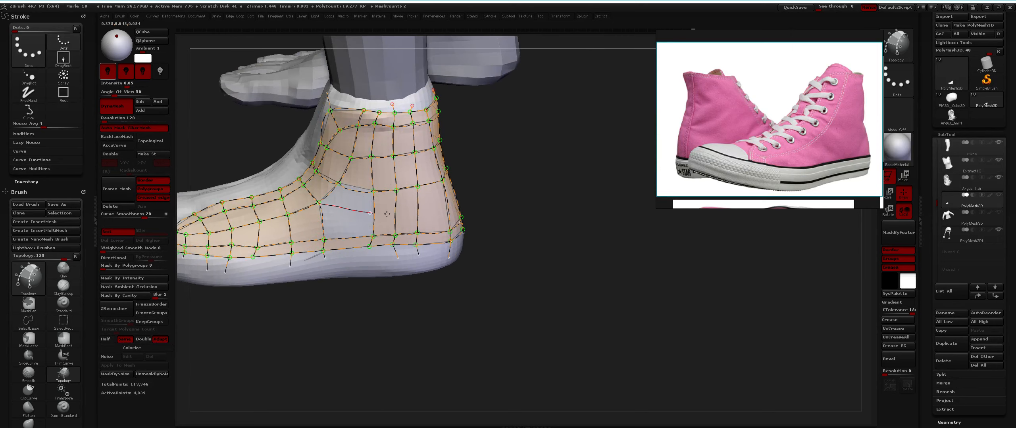
left_click_drag(387, 213, 436, 210)
right_click_drag(432, 205, 397, 204)
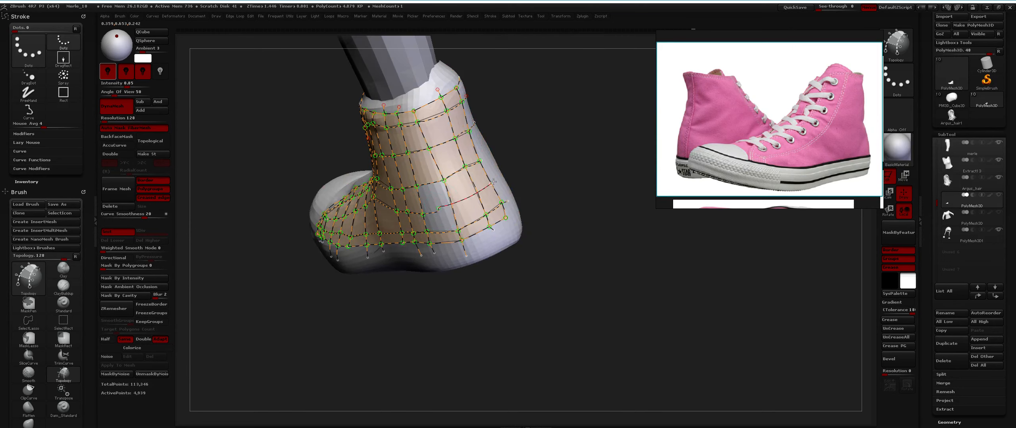
left_click_drag(493, 182, 495, 181)
Generate the side panel mesh from the topology curves and separate it into its own subtool with Split Unmasked Points
mouse_move(449, 198)
right_mouse_down()
mouse_move(337, 210)
mouse_move(334, 179)
right_mouse_up()
right_click_drag(290, 214, 320, 221)
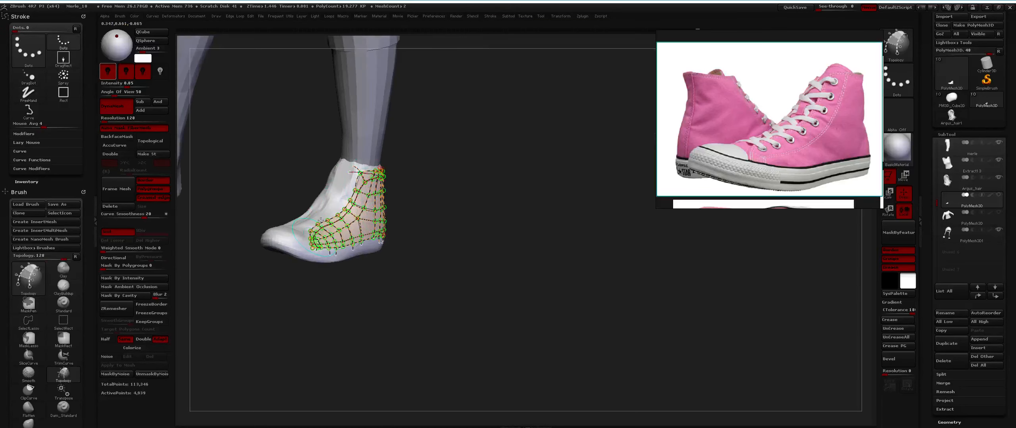
right_click_drag(326, 194, 336, 202)
right_click_drag(338, 162, 344, 183, "ctrl")
key("space")
key("space")
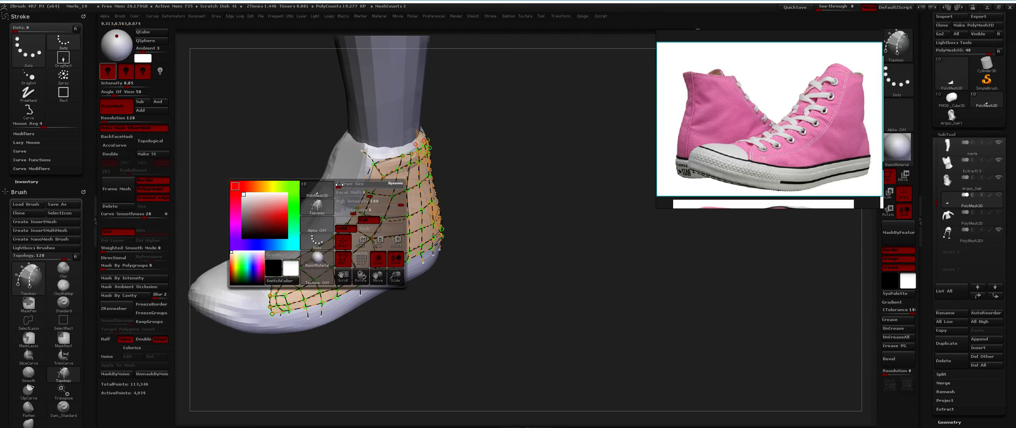
left_click(344, 184)
key("1")
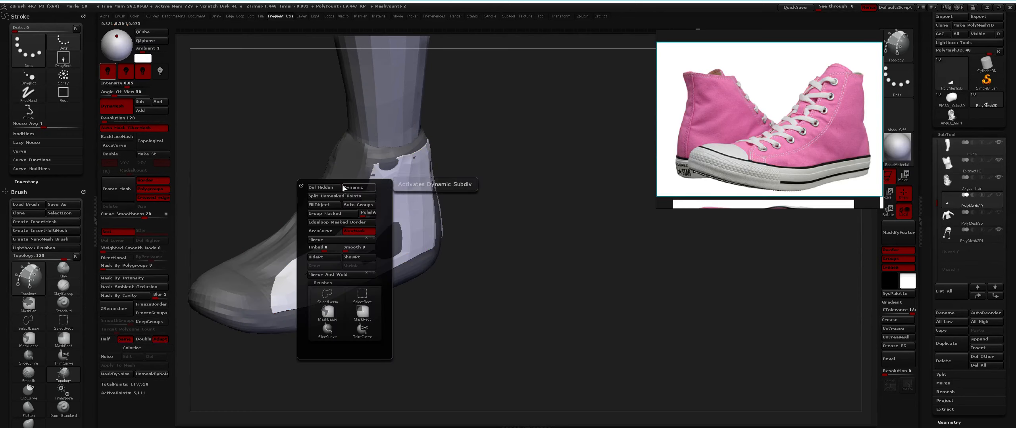
left_click(348, 197)
right_click_drag(406, 164, 392, 194)
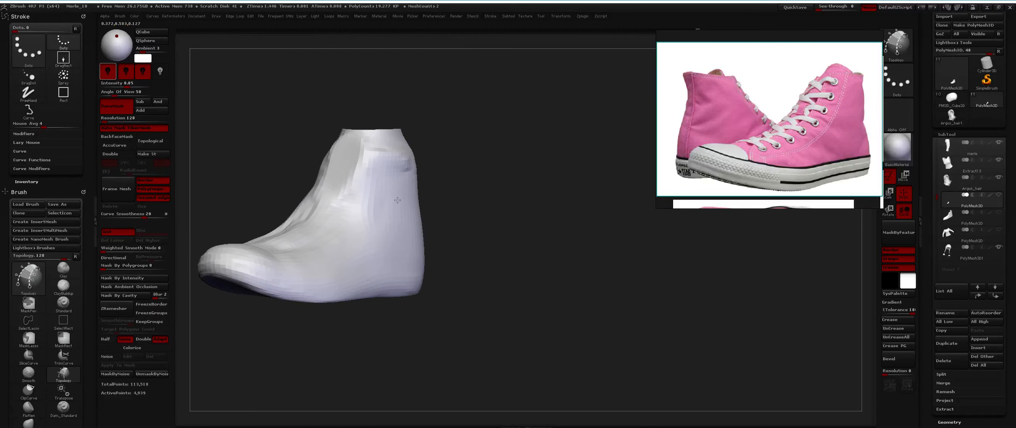
left_click(999, 213)
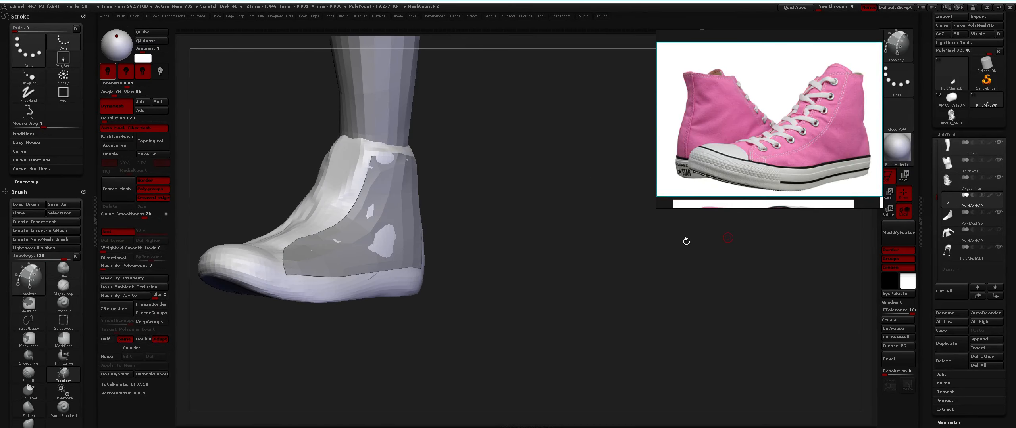
Draw the instep panel's front curve across the toes and its side curve over the finished panel up to the collar
right_click_drag(400, 231, 371, 274)
mouse_move(371, 274)
right_mouse_down()
mouse_move(399, 258)
mouse_move(358, 254)
mouse_move(343, 231)
right_mouse_up()
right_click_drag(322, 274, 326, 238, "alt")
left_click_drag(291, 224, 354, 250)
right_click_drag(377, 235, 370, 234)
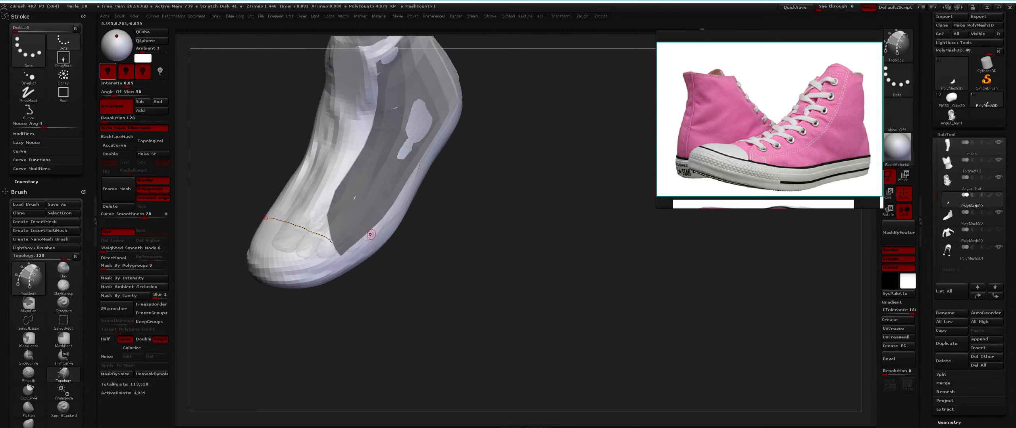
right_click_drag(344, 211, 341, 261)
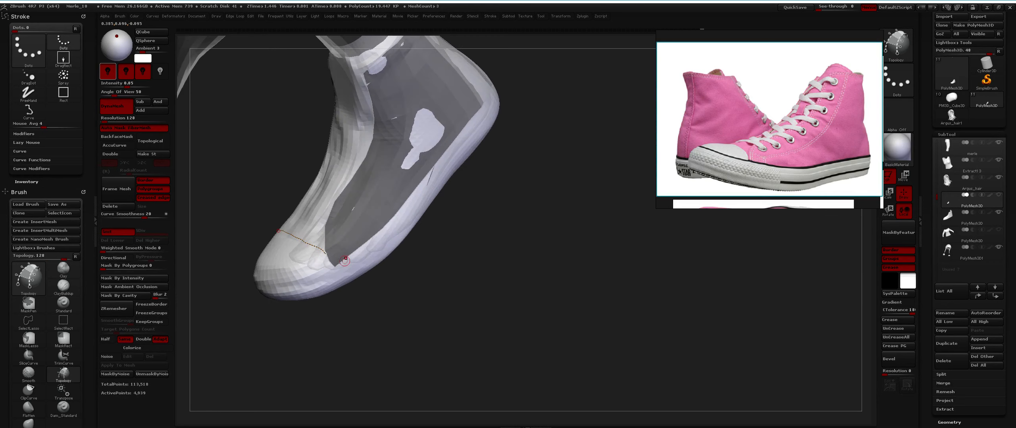
left_click_drag(327, 253, 337, 245)
right_click_drag(414, 140, 392, 186, "alt")
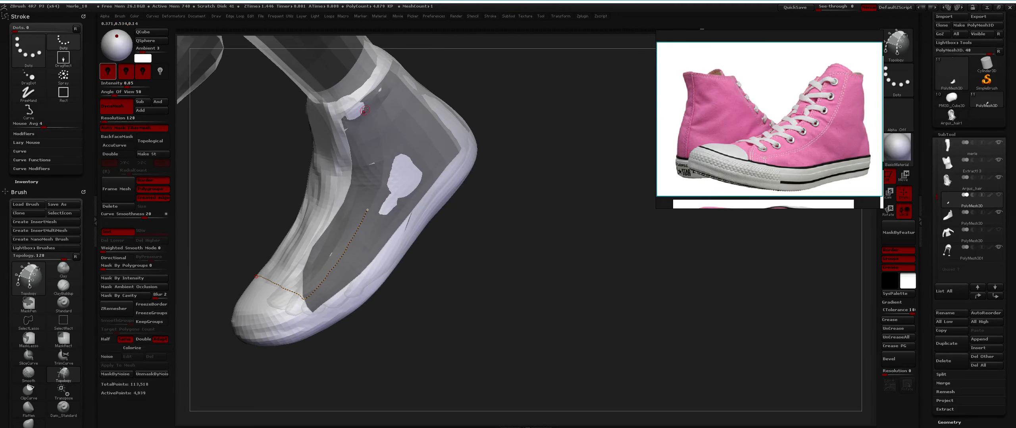
left_click_drag(387, 168, 385, 179)
key("ctrl+z")
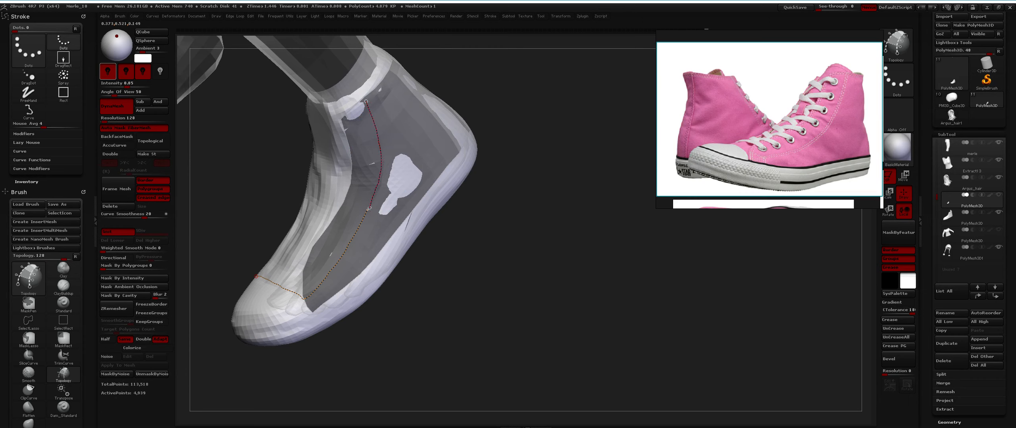
Draw the opposite side curve of the instep panel from the toe line up to the ankle
right_click_drag(364, 182, 300, 289)
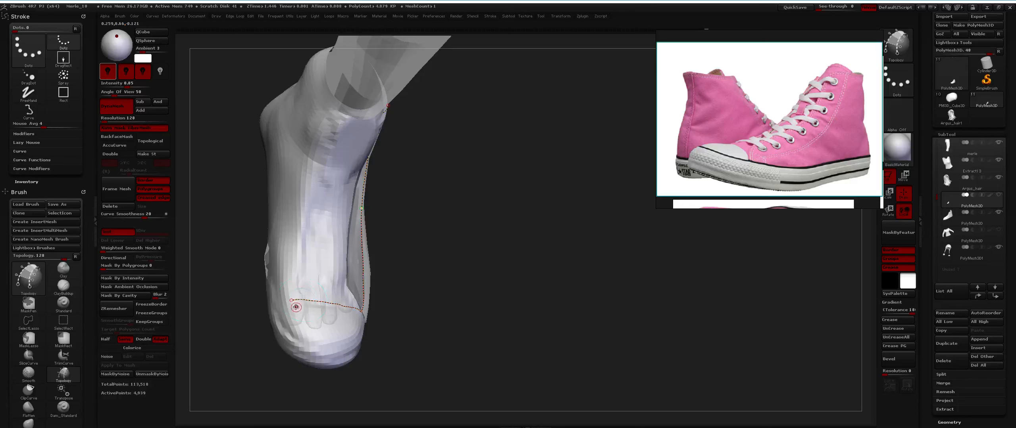
left_click_drag(293, 302, 291, 256)
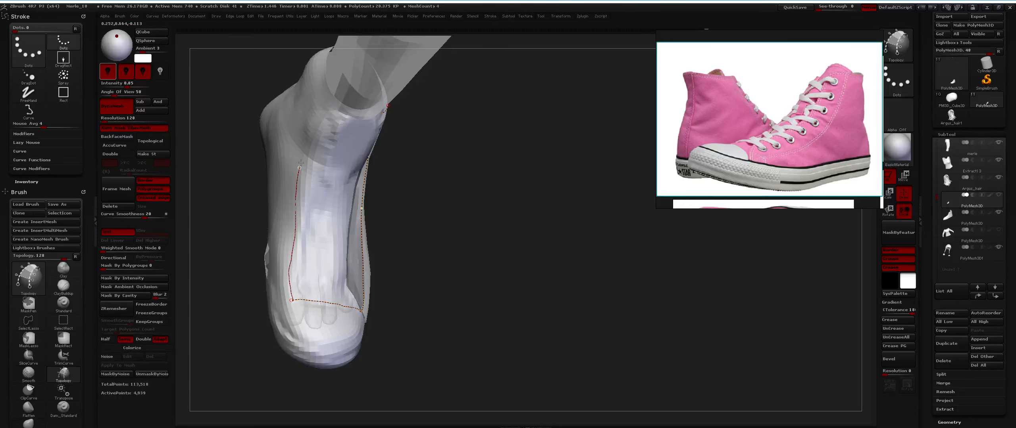
left_click_drag(327, 121, 328, 116)
Close the instep panel's outline with a curve across the ankle just below the collar, joined to both side curves
right_click_drag(332, 159, 329, 127, "ctrl")
right_click_drag(329, 127, 341, 170)
key("space")
left_click_drag(342, 170, 328, 163)
key("space")
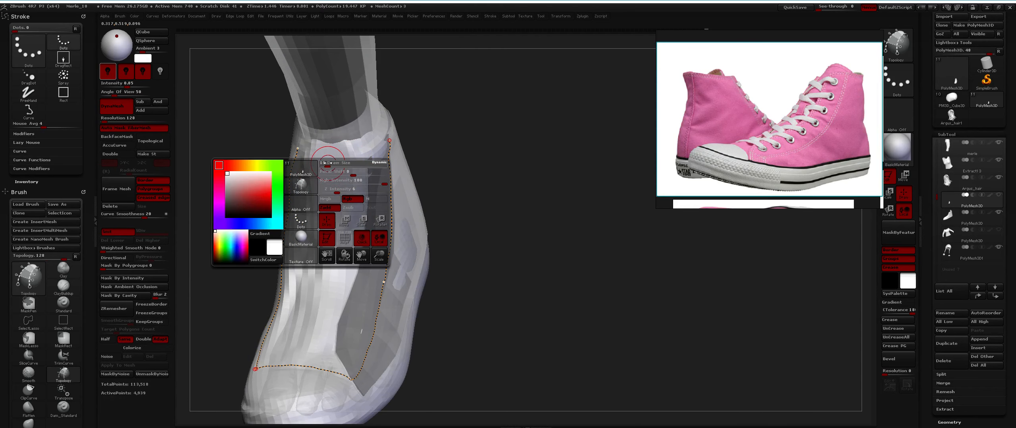
mouse_move(290, 153)
right_mouse_down()
mouse_move(310, 151)
mouse_move(295, 151)
right_mouse_up()
left_click_drag(295, 150, 329, 140)
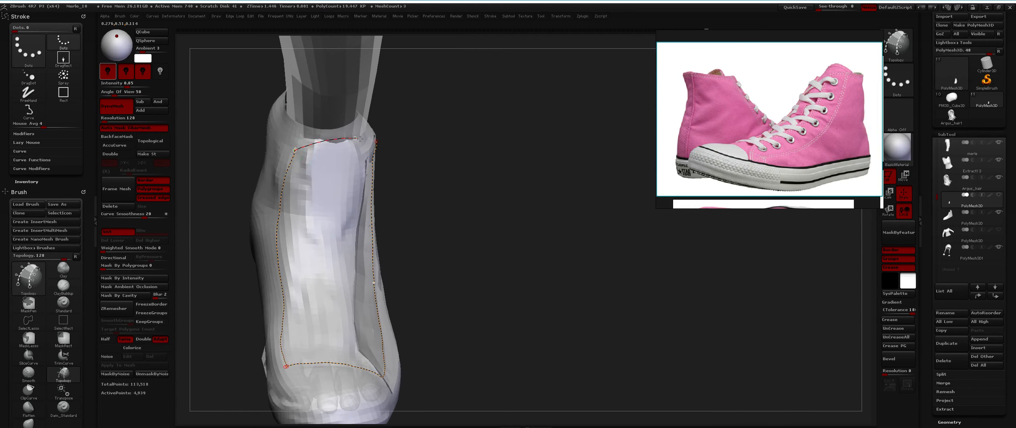
right_click_drag(378, 145, 357, 150)
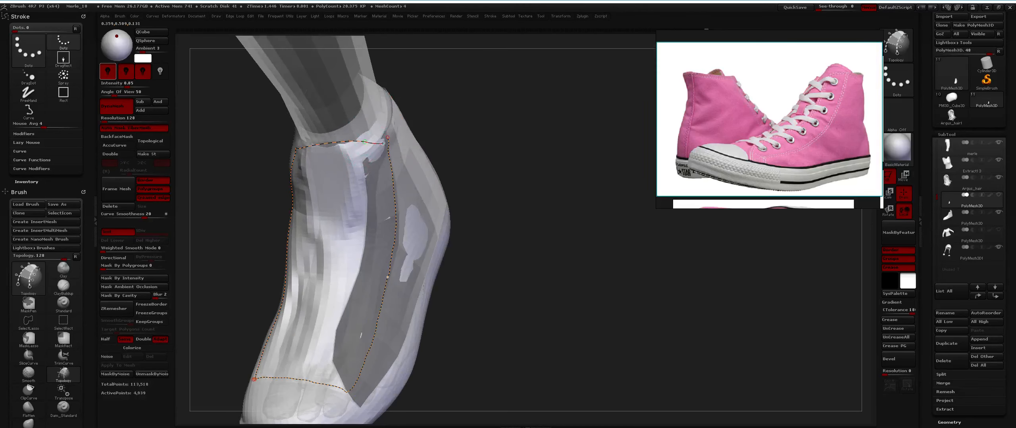
left_click_drag(388, 141, 388, 141)
Draw three lengthwise topology curves through the instep panel from its upper edge down to the toe line
mouse_move(318, 159)
right_mouse_down()
mouse_move(342, 155)
mouse_move(326, 159)
mouse_move(320, 182)
mouse_move(304, 164)
right_mouse_up()
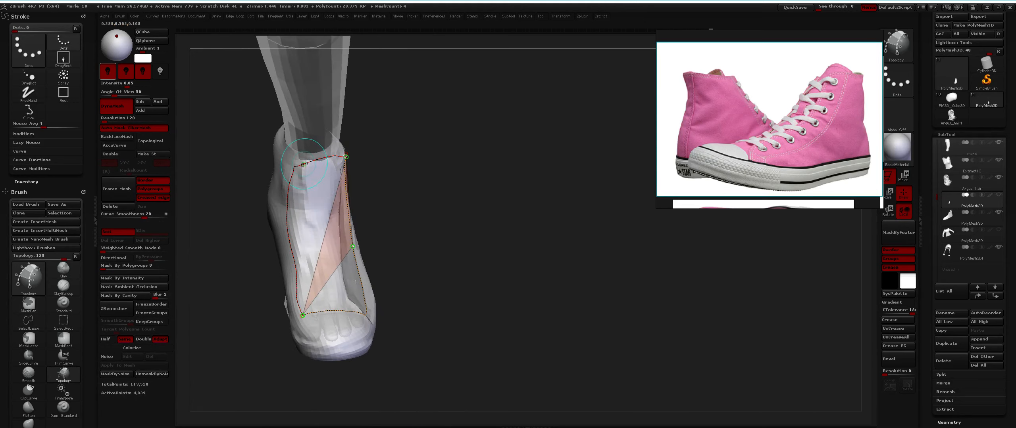
left_click_drag(303, 164, 306, 227)
left_click_drag(319, 314, 319, 314)
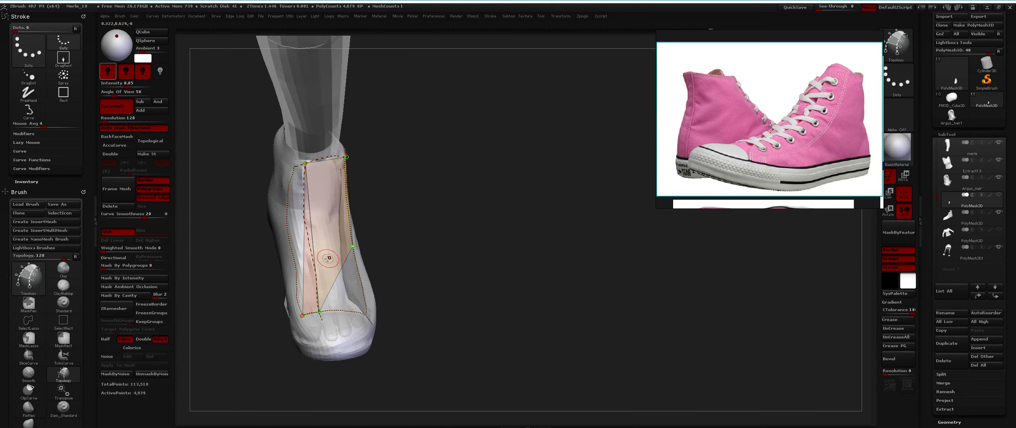
right_click_drag(319, 313, 325, 166)
left_click_drag(325, 159, 326, 311)
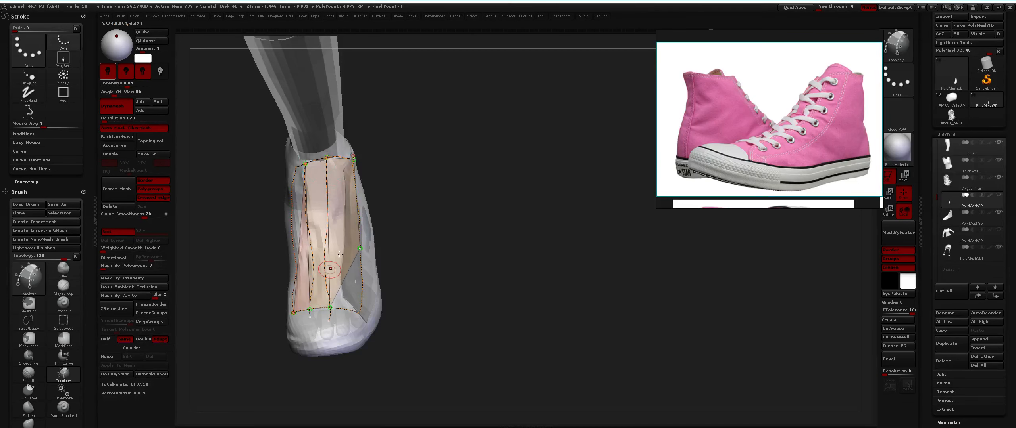
right_click_drag(327, 312, 344, 159)
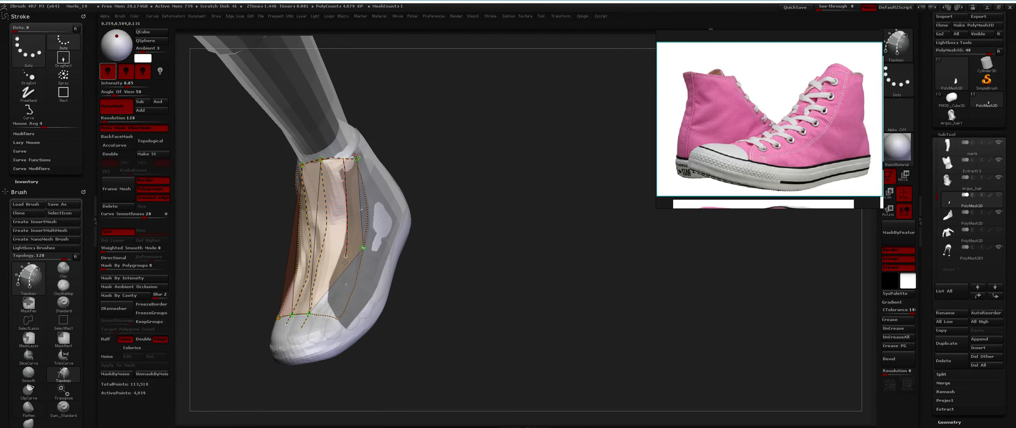
left_click_drag(324, 326, 323, 326)
Draw the first crosswise topology curve over the instep panel just below its ankle edge, crossing the lengthwise curves
right_click_drag(335, 198, 417, 188)
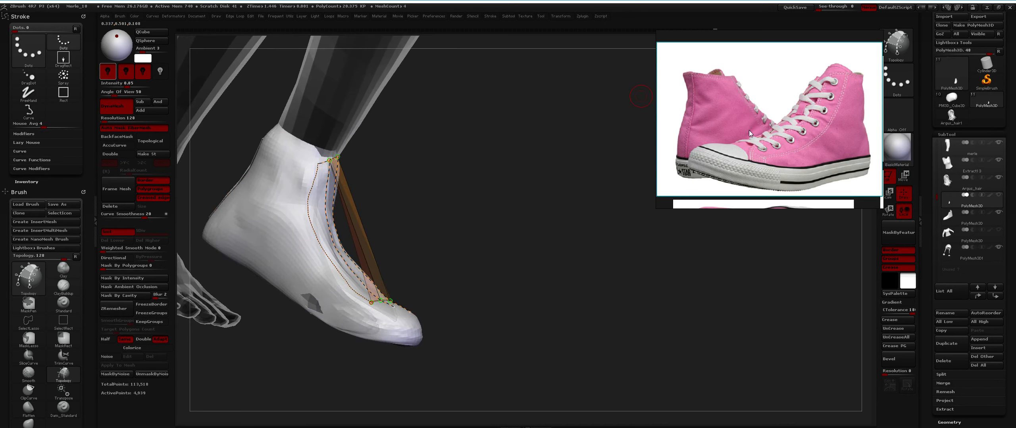
left_click_drag(573, 173, 444, 176)
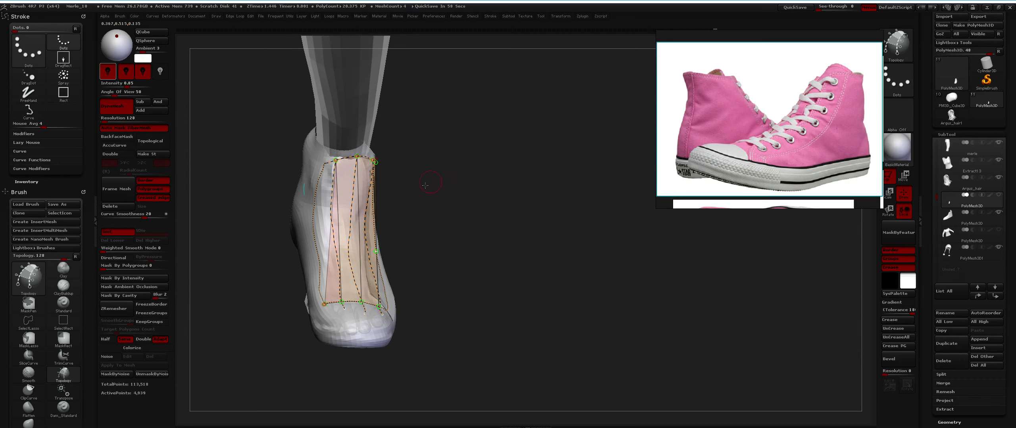
right_click_drag(425, 186, 377, 180)
right_click_drag(377, 181, 373, 210, "ctrl")
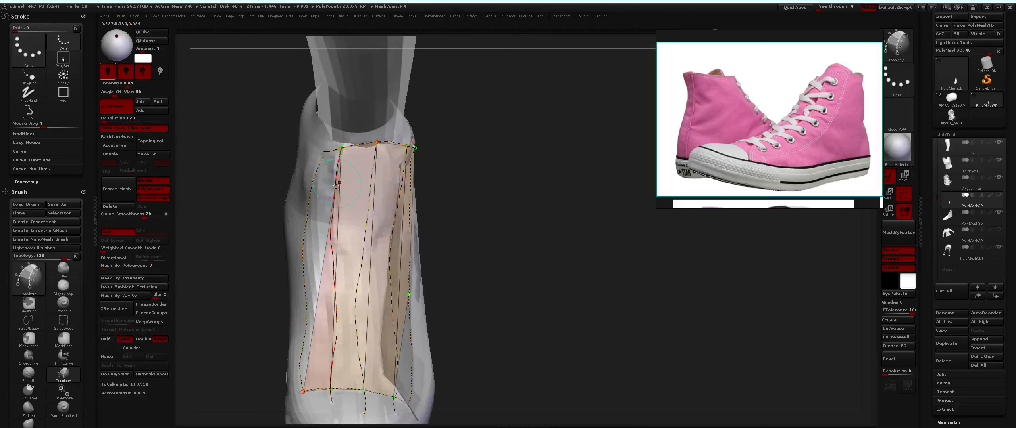
mouse_move(329, 137)
right_mouse_down()
mouse_move(317, 150)
mouse_move(325, 168)
right_mouse_up()
left_click_drag(403, 173, 440, 173)
right_click_drag(433, 175, 413, 149, "ctrl")
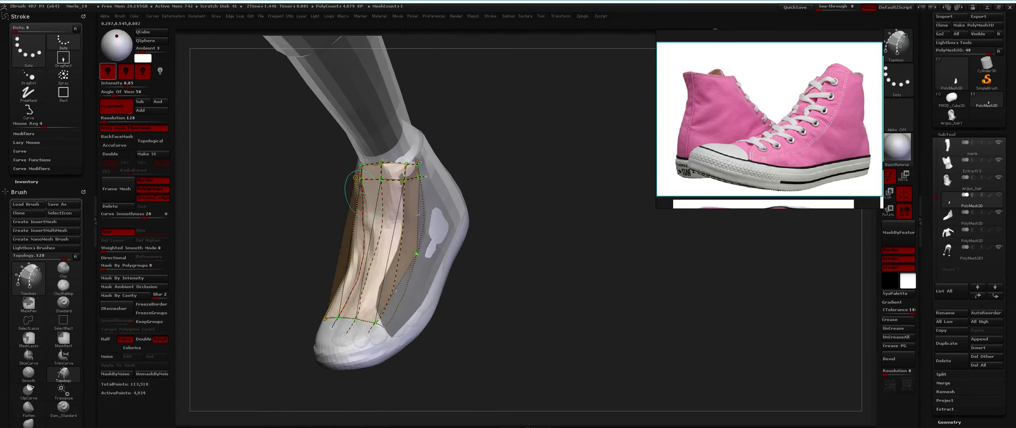
Add further crosswise topology curves over the upper and middle instep, spaced evenly down toward the toes
mouse_move(318, 164)
right_mouse_down()
mouse_move(389, 173)
mouse_move(367, 186)
mouse_move(355, 175)
mouse_move(373, 166)
mouse_move(353, 123)
mouse_move(317, 127)
right_mouse_up()
left_click_drag(334, 180, 402, 184)
right_click_drag(401, 183, 341, 217)
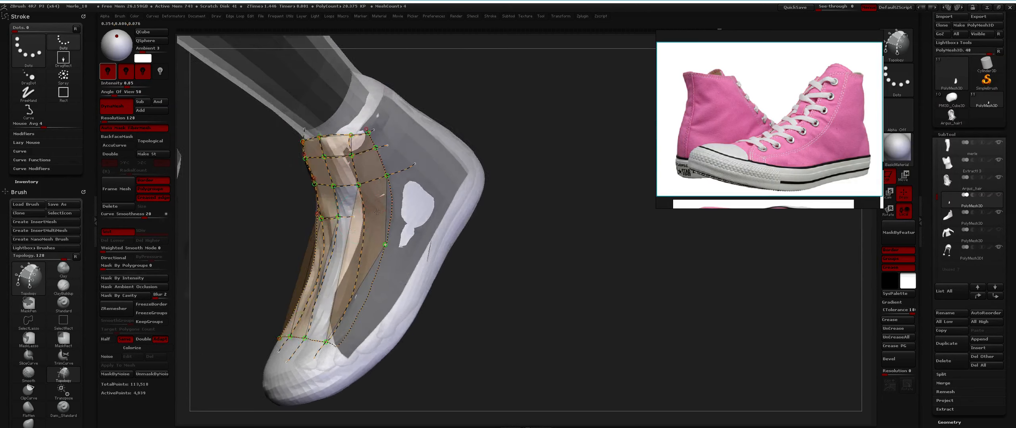
left_click_drag(341, 217, 407, 202)
right_click_drag(407, 203, 325, 217)
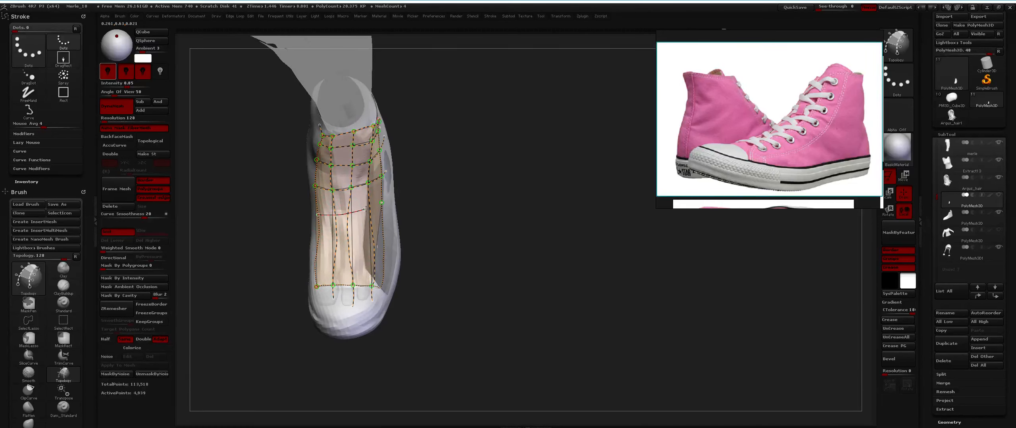
right_click_drag(387, 211, 317, 201)
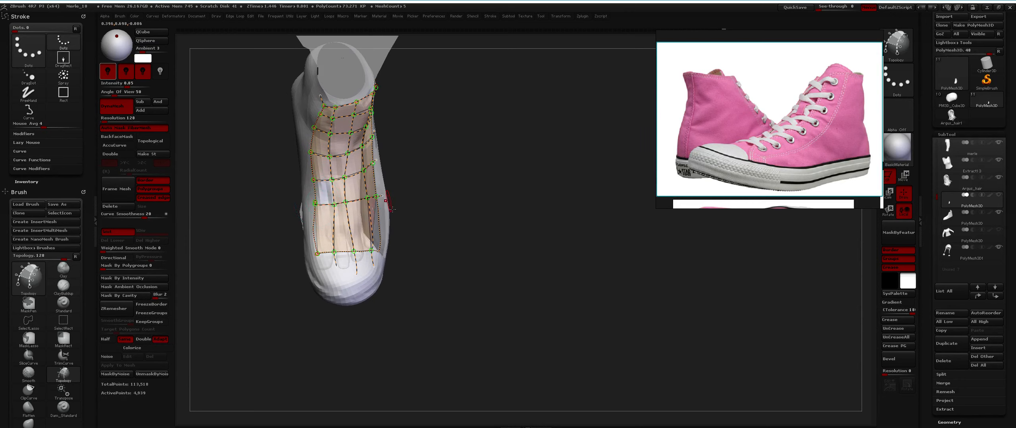
Repair the instep grid's side border at the unfilled cell and add crosswise curves down to the toe line
right_click_drag(392, 209, 341, 210)
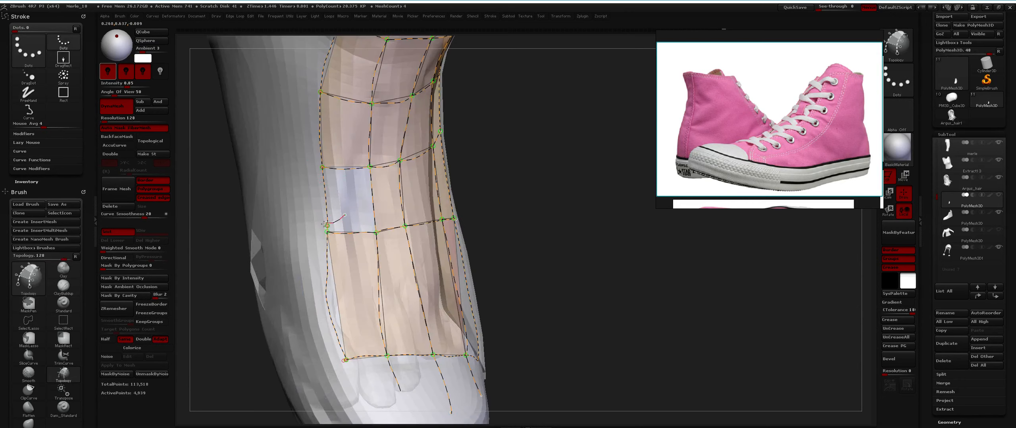
left_click_drag(336, 225, 327, 232, "alt")
mouse_move(357, 253)
right_mouse_down("ctrl")
mouse_move(367, 222)
mouse_move(389, 248)
mouse_move(378, 255)
mouse_move(334, 239)
right_mouse_up("ctrl")
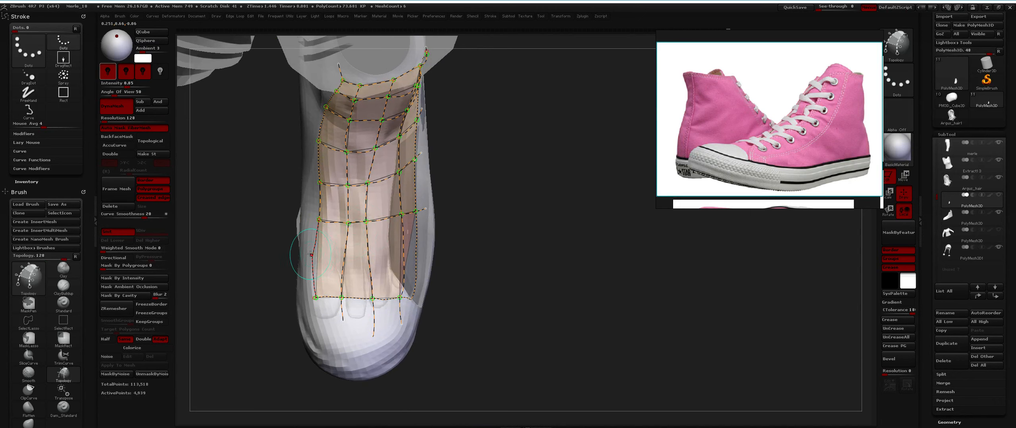
left_click_drag(425, 244, 426, 244)
right_click_drag(408, 248, 369, 253)
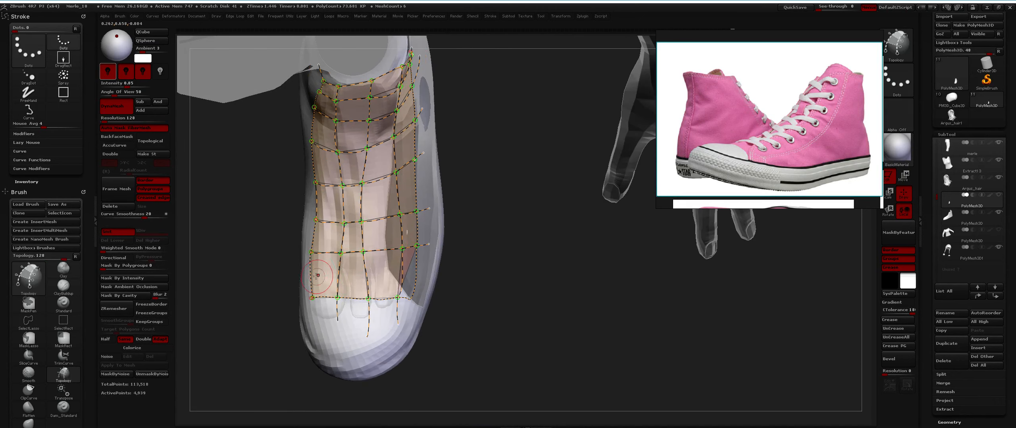
left_click_drag(404, 278, 428, 276)
mouse_move(433, 278)
right_mouse_down()
mouse_move(410, 308)
mouse_move(396, 248)
right_mouse_up()
mouse_move(366, 150)
right_mouse_down()
mouse_move(307, 193)
mouse_move(294, 173)
right_mouse_up()
Generate the instep panel mesh from the finished curve grid and separate it into its own subtool
key("space")
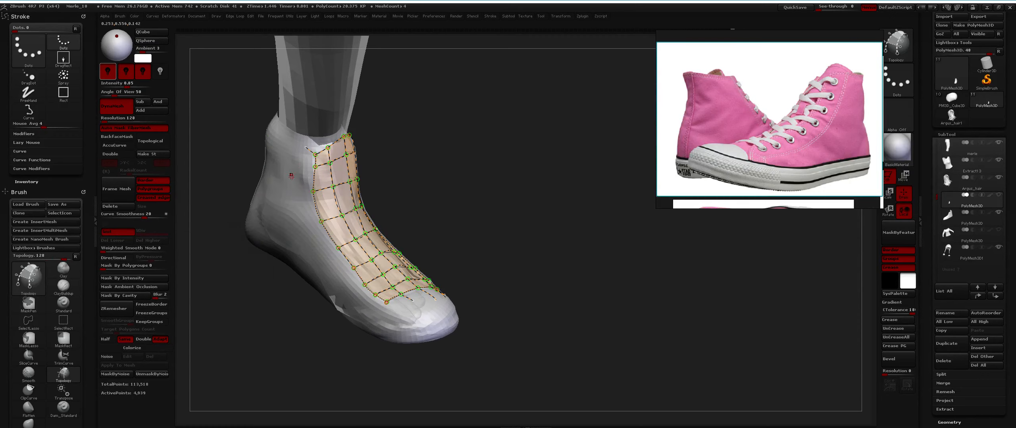
key("space")
right_click_drag(296, 176, 391, 209)
left_click(302, 174)
key("1")
left_click(325, 190)
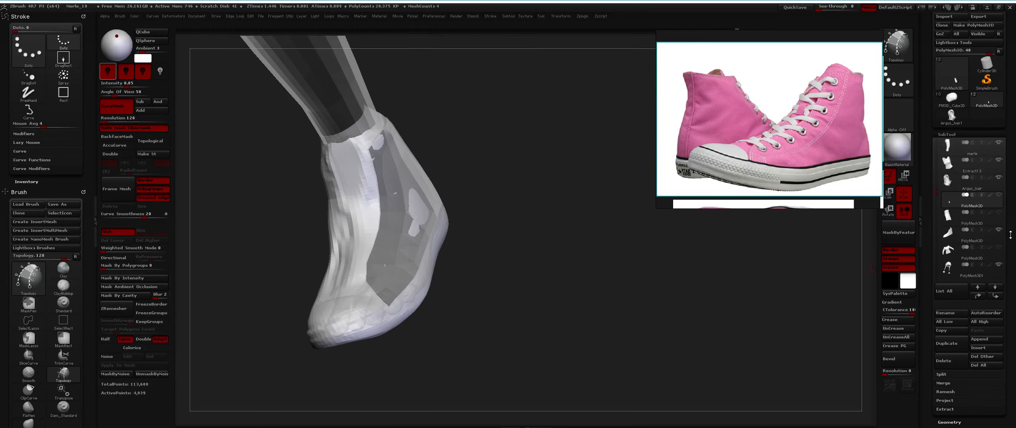
left_click(999, 213)
Draw a collar curve from the back of the heel around the side of the ankle to the instep panel
right_click_drag(292, 261, 337, 129)
key("space")
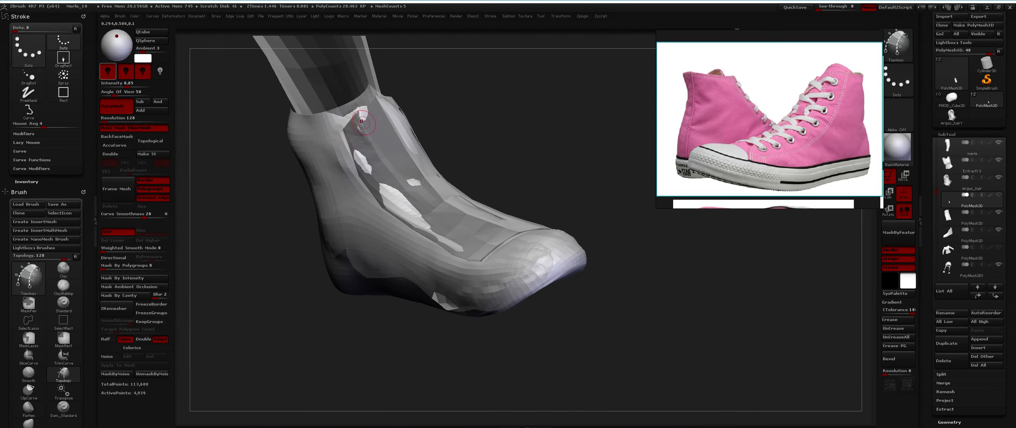
right_click_drag(358, 136, 421, 123)
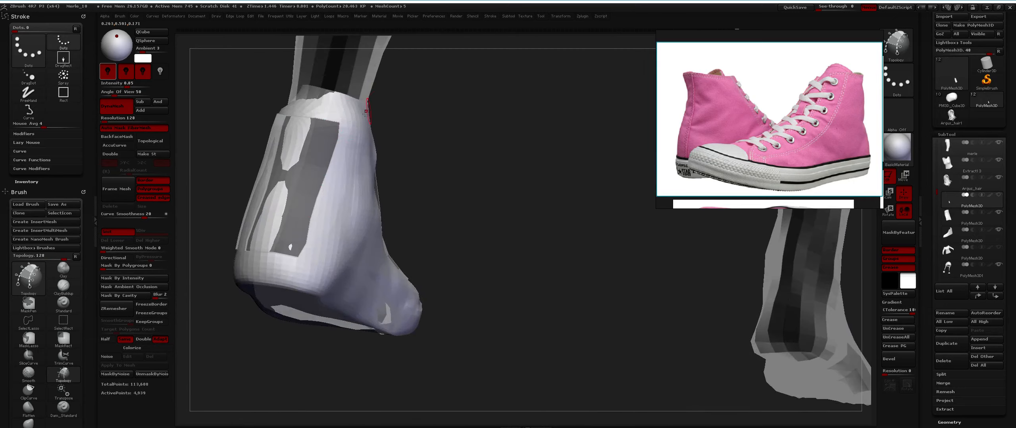
mouse_move(368, 104)
right_mouse_down()
mouse_move(354, 131)
mouse_move(337, 118)
right_mouse_up()
left_click_drag(335, 126, 405, 105)
right_click_drag(446, 102, 413, 112)
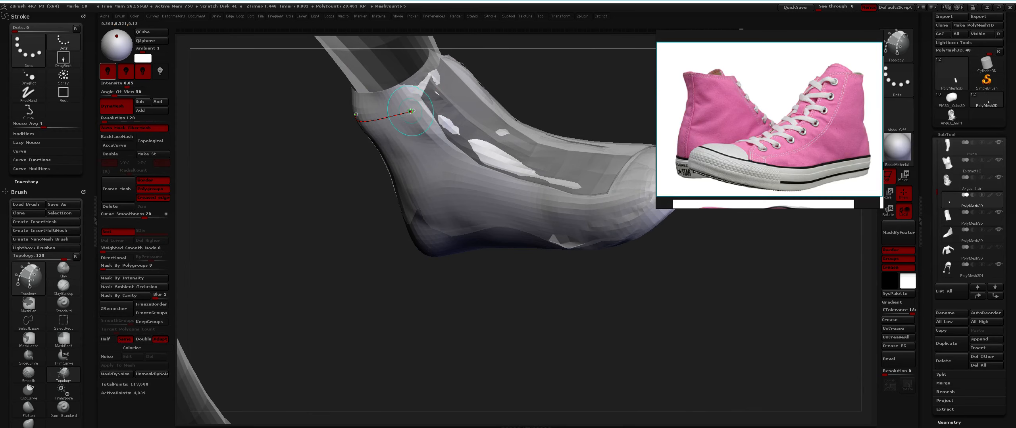
right_click_drag(409, 111, 415, 109)
left_click_drag(416, 107, 455, 100)
Examine the side view of the pink high-top in the reference board, enlarged
double_click(789, 141)
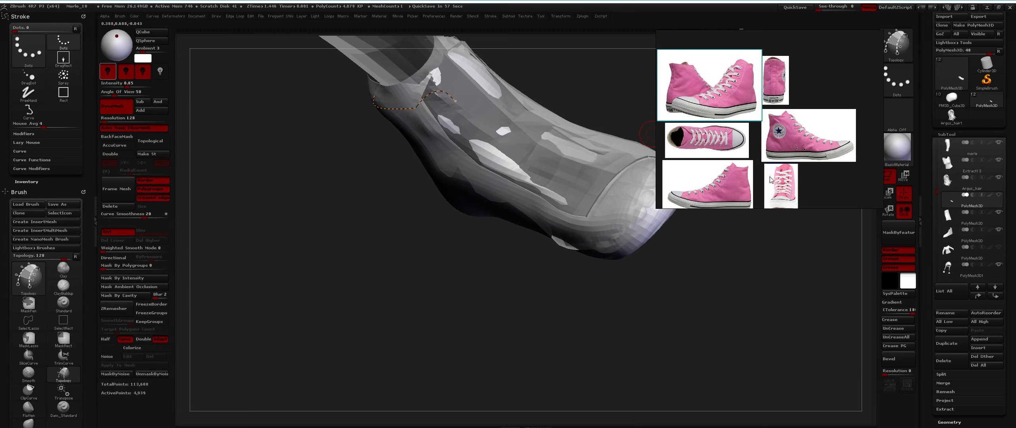
left_click(801, 140)
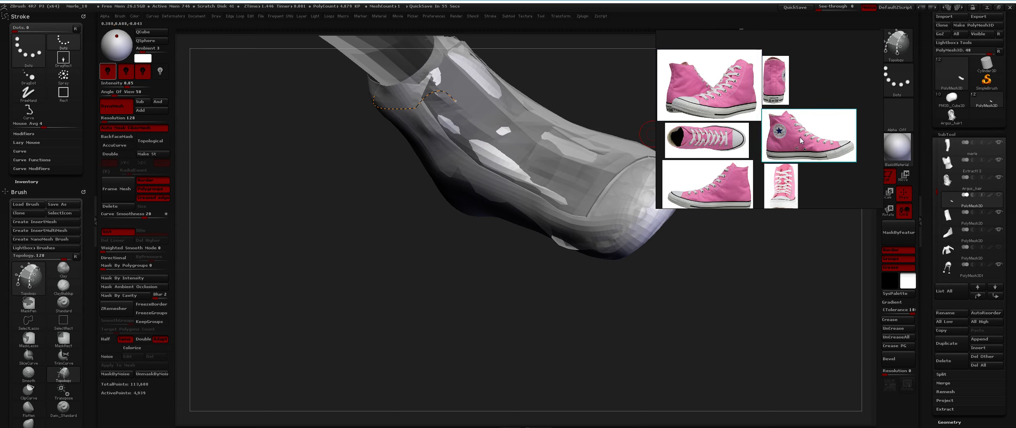
double_click(806, 144)
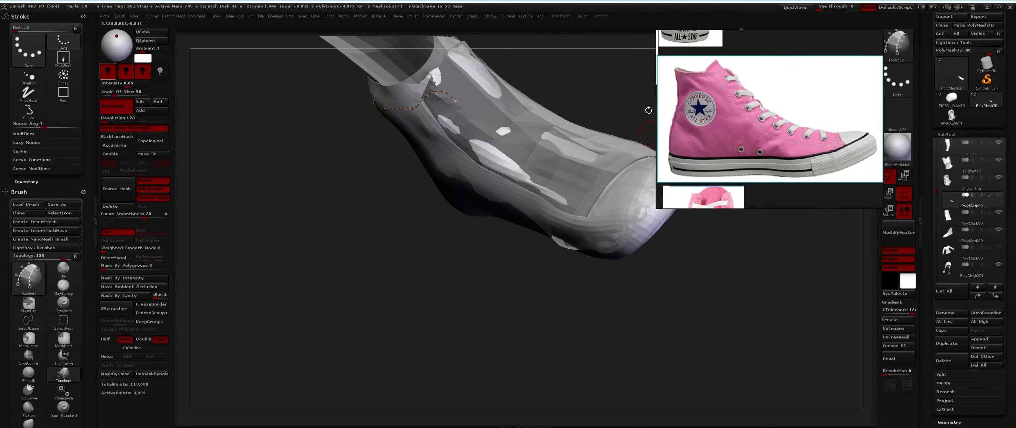
Redraw the collar curve's front end so it bends down over the instep panel, with a short branch at the panel's edge
left_click_drag(649, 110, 607, 95)
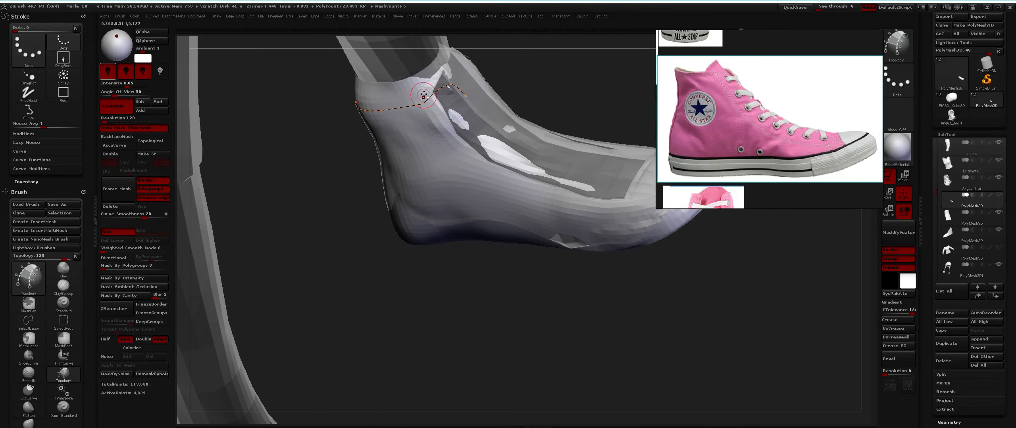
mouse_move(423, 95)
right_mouse_down()
mouse_move(512, 101)
mouse_move(423, 104)
right_mouse_up()
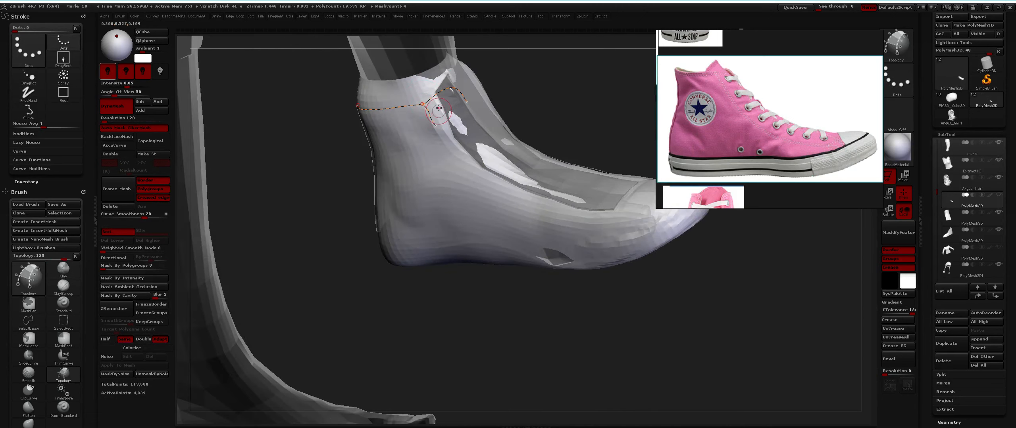
left_click_drag(428, 91, 445, 96, "alt")
right_click_drag(446, 95, 440, 101)
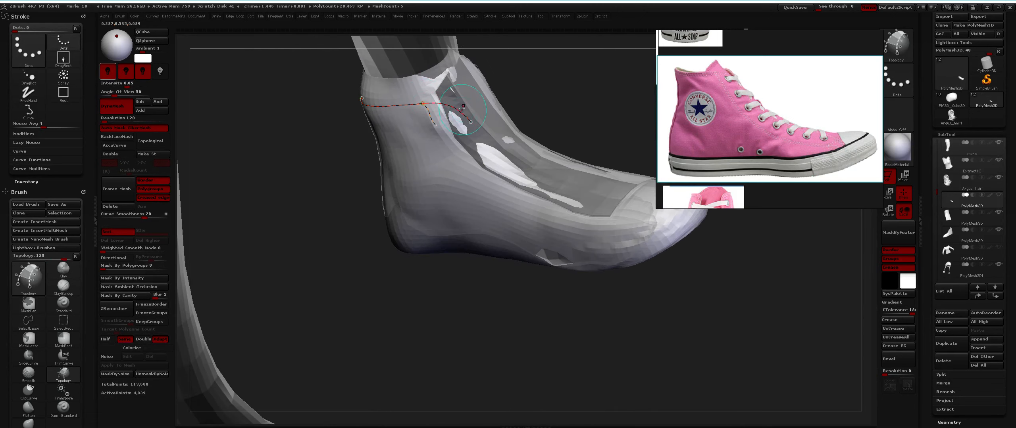
key("ctrl+z")
mouse_move(422, 104)
left_mouse_down()
mouse_move(438, 101)
mouse_move(425, 102)
left_mouse_up()
Extend the collar curve down over the instep panel to the toes and draw a second curve along the panel's side edge
right_click_drag(468, 142, 487, 122)
right_click_drag(487, 117, 489, 118)
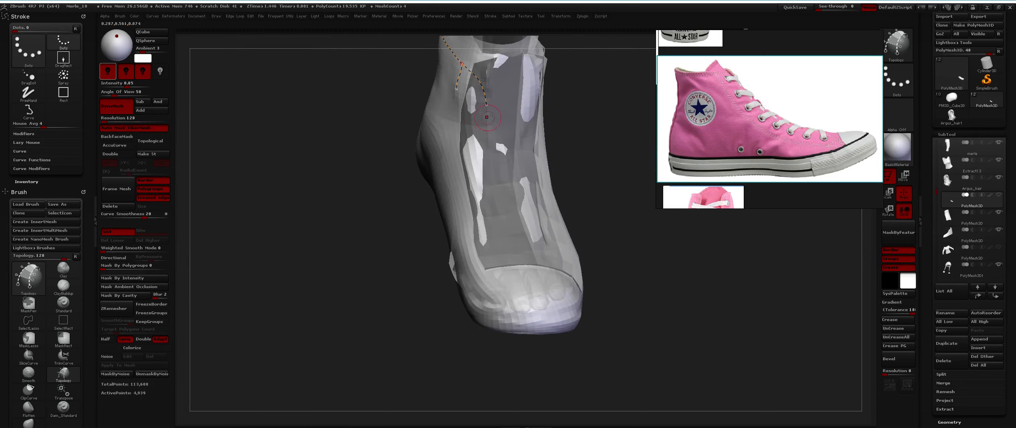
left_click_drag(487, 109, 486, 121)
left_click_drag(492, 274, 493, 273)
mouse_move(493, 273)
right_mouse_down()
mouse_move(498, 252)
mouse_move(503, 290)
right_mouse_up()
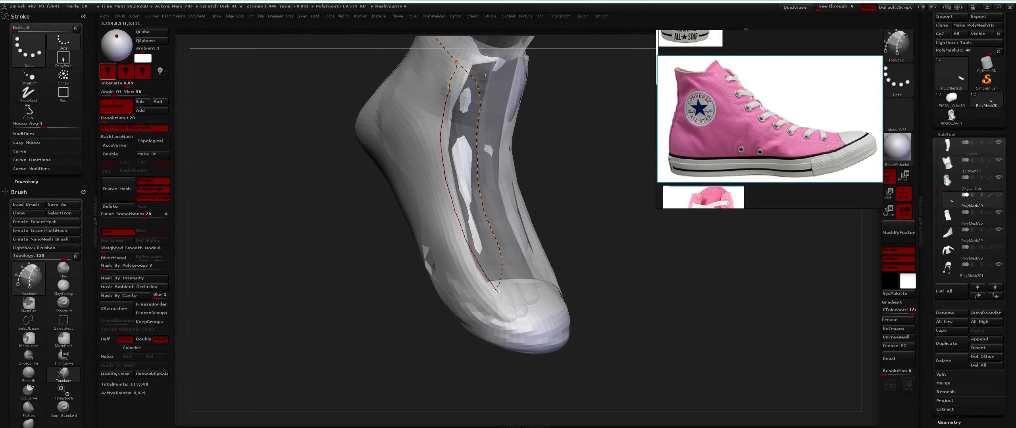
right_click_drag(495, 226, 490, 103)
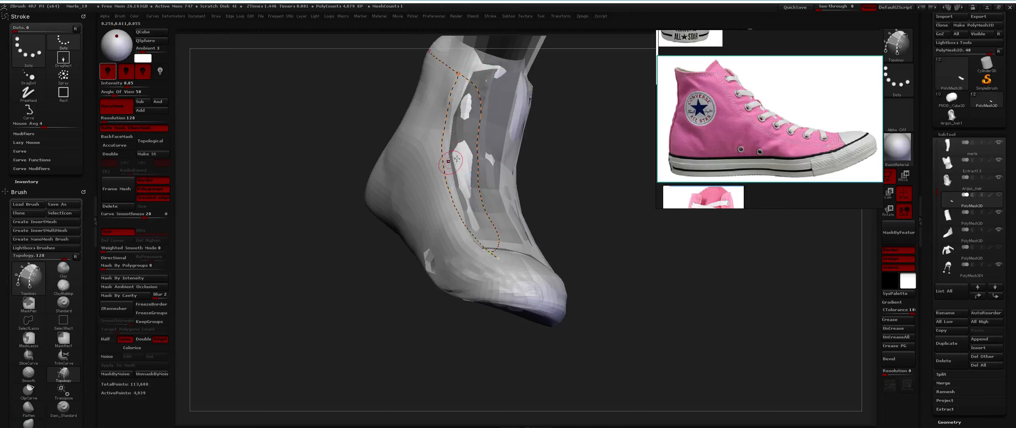
Erase the curve along the instep panel's side edge and redraw it from the collar to the toes
right_click_drag(464, 200, 479, 223)
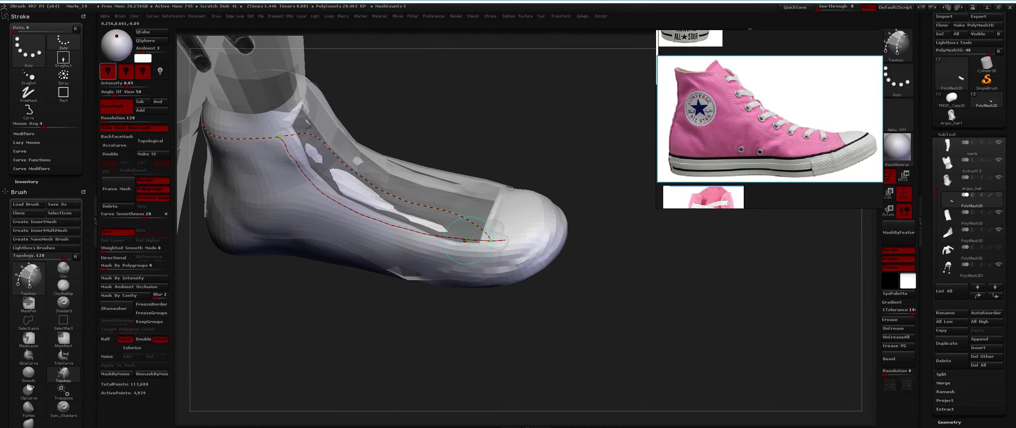
right_click_drag(461, 249, 464, 234)
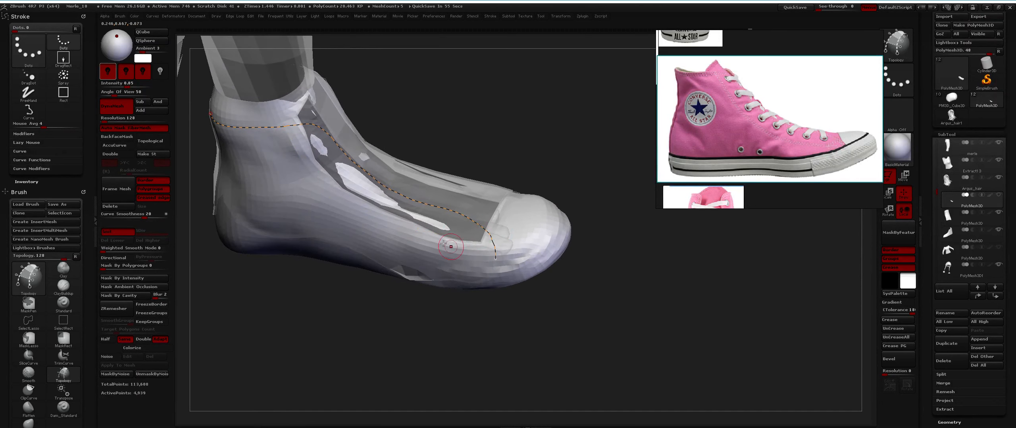
left_click_drag(289, 126, 295, 138)
right_click_drag(526, 236, 512, 221)
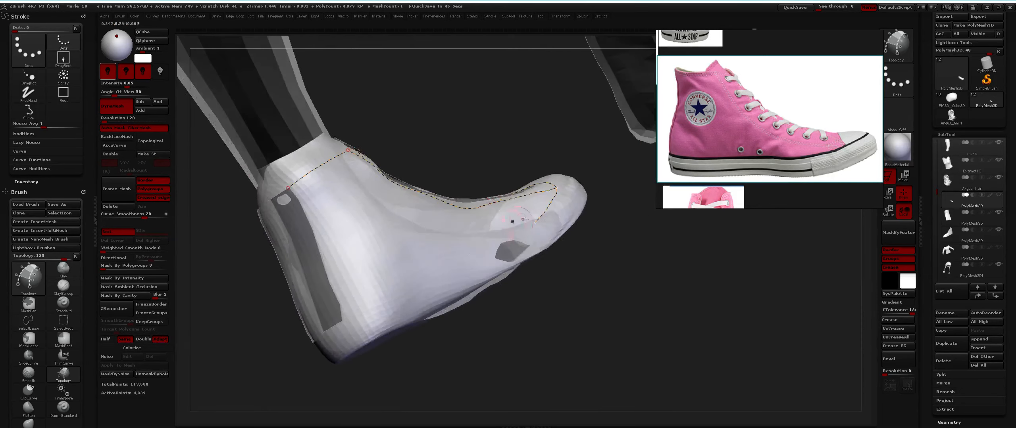
Draw the side panel's lower edge curve from the toe area back along the sole to the heel
left_click_drag(536, 221, 519, 236)
left_click_drag(373, 302, 369, 303)
right_click_drag(369, 304, 357, 297)
left_click_drag(363, 305, 341, 321)
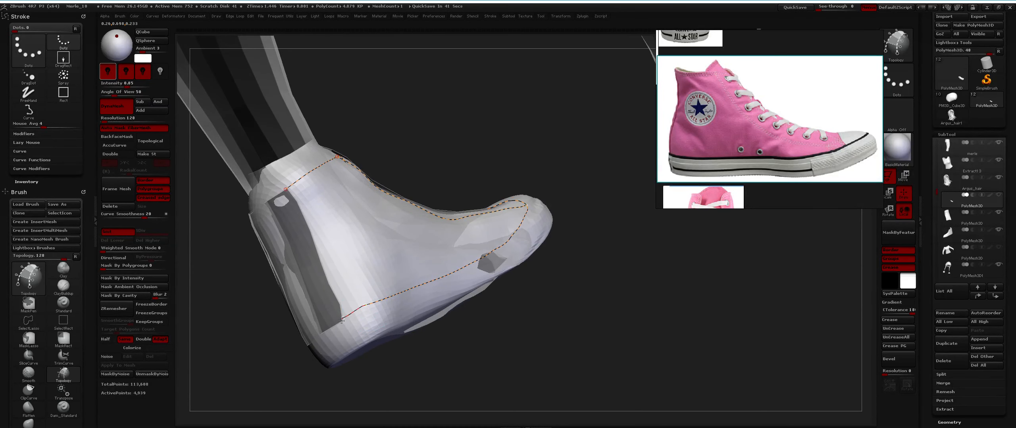
left_click(288, 210)
Examine the three-quarter photo of the sneaker pair in the reference board
right_click_drag(357, 198, 702, 170)
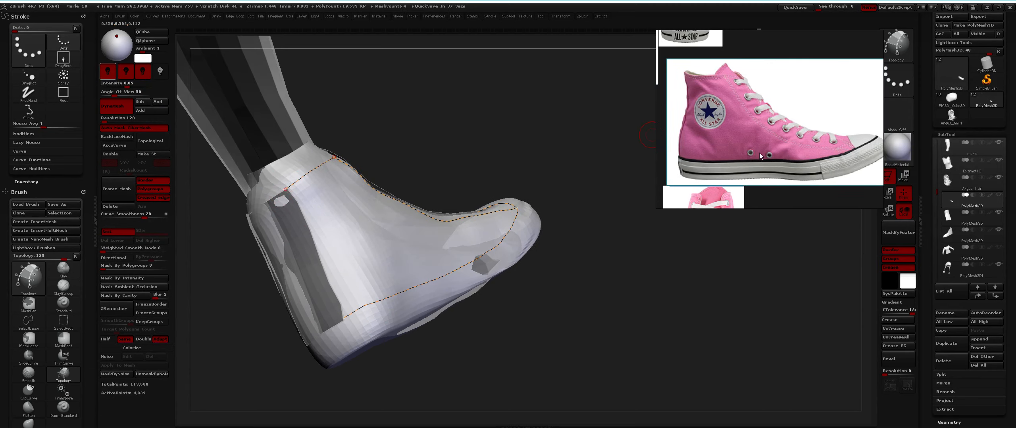
scroll(739, 143, "down", 3)
scroll(737, 137, "down", 3)
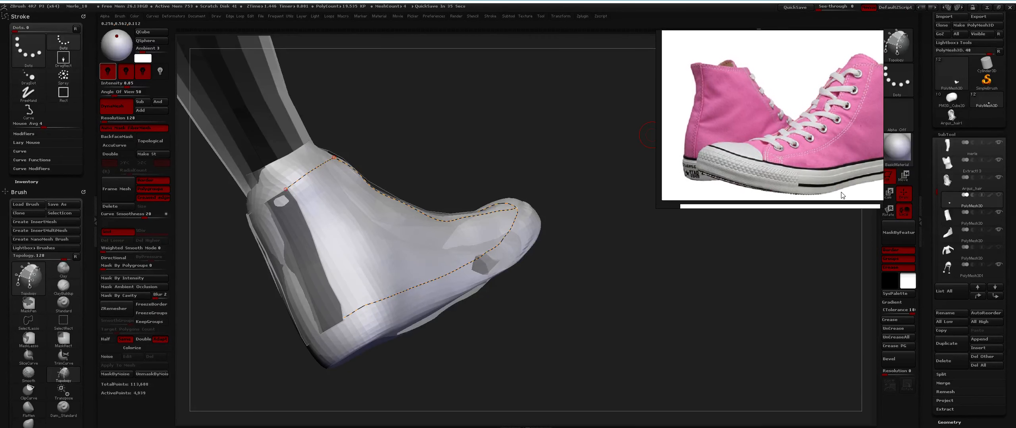
Close the side panel's outline with a rear curve down the heel from the collar to the sole edge
right_click_drag(283, 216, 279, 193)
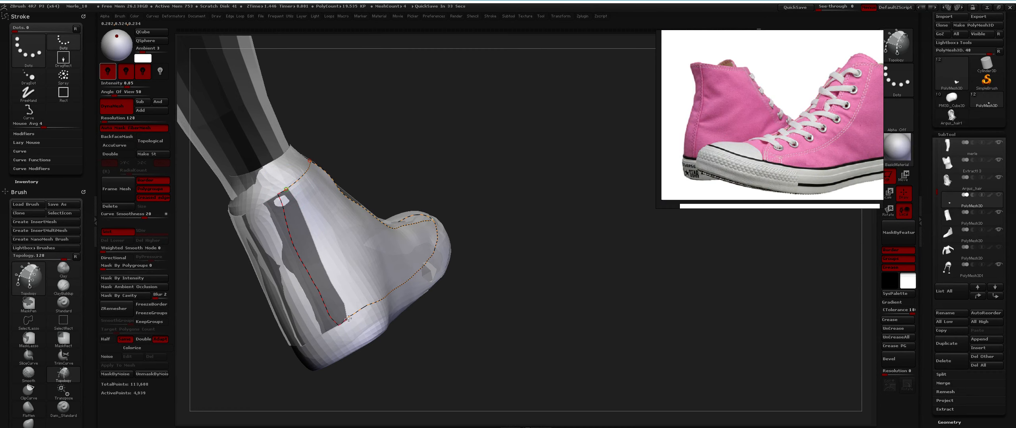
left_click_drag(348, 319, 347, 319)
right_click_drag(366, 274, 347, 255)
left_click_drag(288, 191, 350, 328)
right_click_drag(363, 272, 320, 206)
Draw three vertical topology curves across the rear of the side panel from the collar down to the sole edge
left_click_drag(300, 170, 370, 310)
left_click_drag(322, 157, 395, 304)
mouse_move(405, 286)
right_mouse_down()
mouse_move(468, 196)
mouse_move(405, 166)
right_mouse_up()
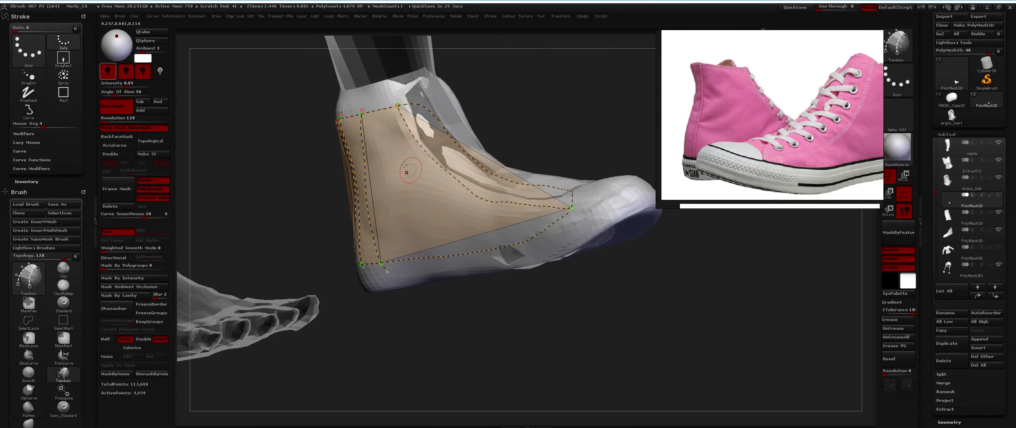
left_click_drag(380, 106, 408, 274)
mouse_move(420, 240)
right_mouse_down()
mouse_move(443, 157)
mouse_move(473, 104)
mouse_move(449, 117)
right_mouse_up()
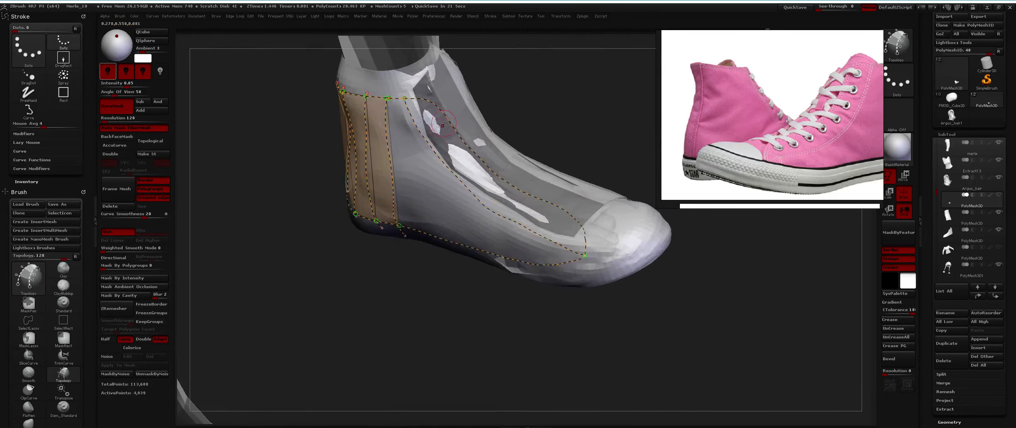
Draw a horizontal topology curve across the ankle from the heel to the instep, plus a short cross curve at the panel's toe end
left_click_drag(361, 137, 361, 137)
right_click_drag(362, 137, 423, 108)
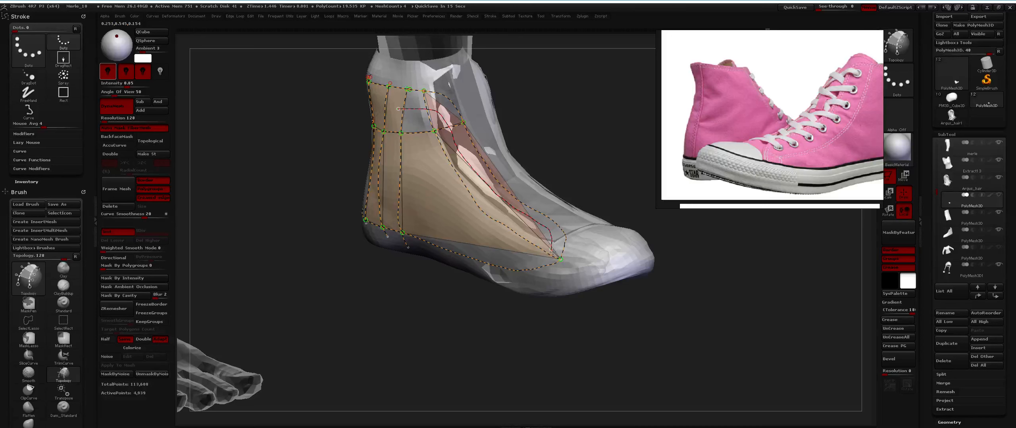
left_click_drag(544, 284, 544, 286)
right_click_drag(542, 275, 473, 153)
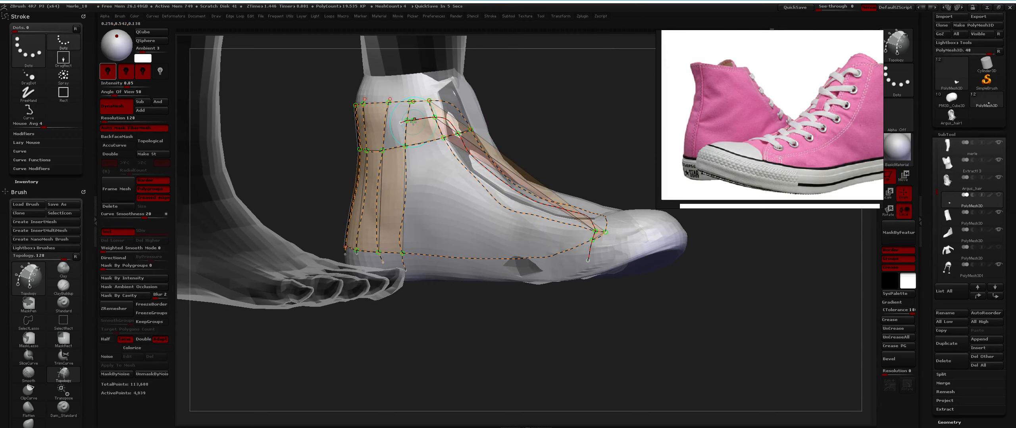
left_click_drag(435, 124, 456, 116)
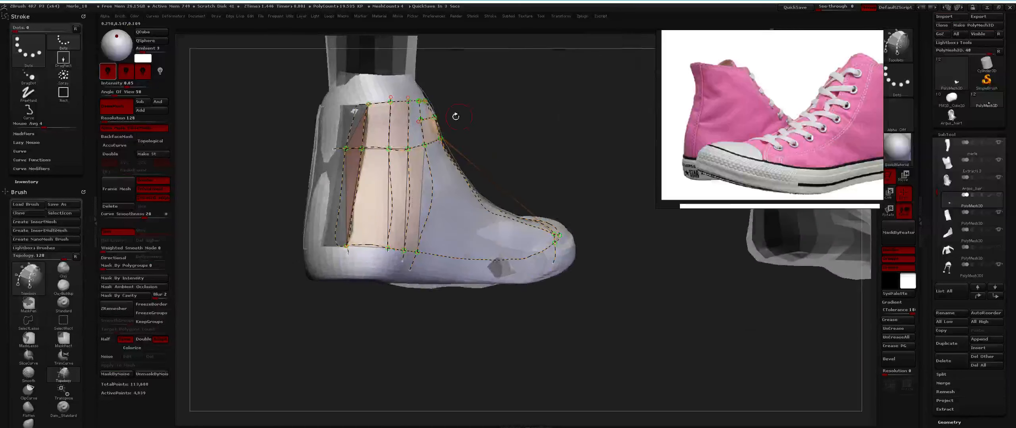
Draw a vertical curve down the back of the heel and a cross curve from the lacing edge to the sole near the toe
left_click_drag(349, 100, 334, 243)
right_click_drag(381, 226, 426, 228)
left_click_drag(405, 297, 406, 301)
mouse_move(417, 262)
right_mouse_down()
mouse_move(434, 246)
mouse_move(431, 204)
mouse_move(421, 210)
mouse_move(459, 211)
right_mouse_up()
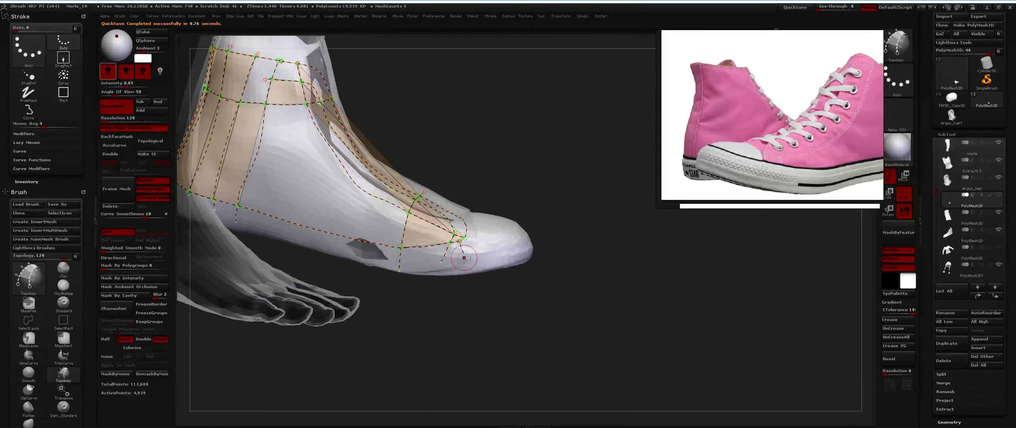
Bring up the sneaker's side-view photo and draw cross curves over the forefoot from the lacing edge to the sole edge
middle_click_drag(798, 151, 540, 8)
right_click_drag(465, 219, 395, 190)
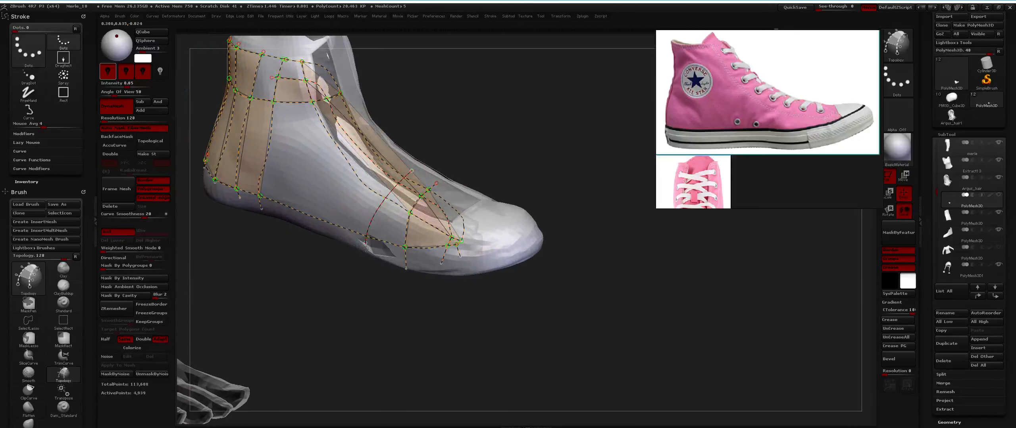
mouse_move(398, 158)
left_mouse_down()
mouse_move(323, 221)
mouse_move(280, 221)
left_mouse_up()
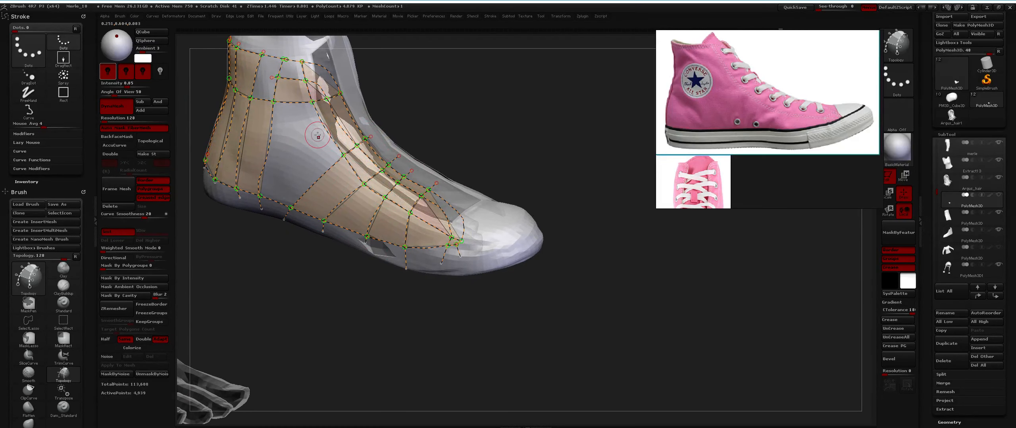
right_click_drag(304, 176, 344, 151)
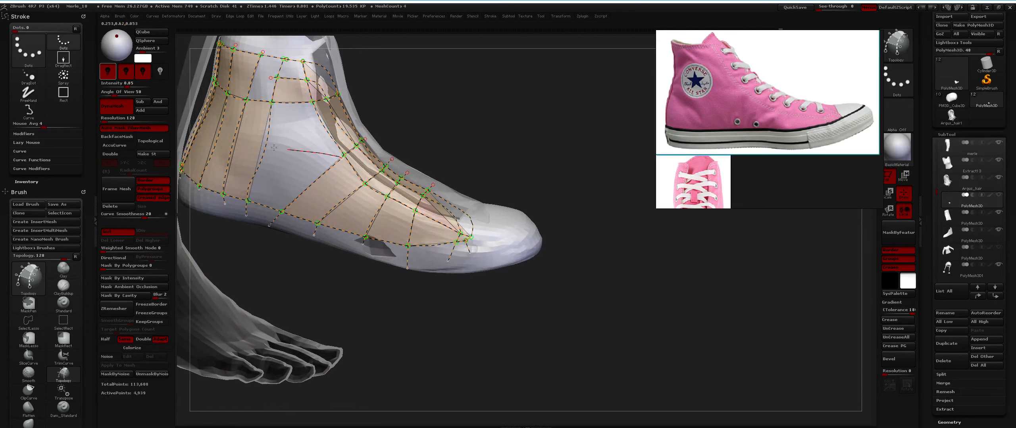
Draw a mid-height curve from the heel to the lacing edge and another horizontal curve just below the collar
left_click_drag(229, 130, 228, 130)
mouse_move(230, 133)
right_mouse_down()
mouse_move(279, 162)
mouse_move(278, 144)
mouse_move(359, 115)
right_mouse_up()
right_click_drag(396, 62, 320, 107)
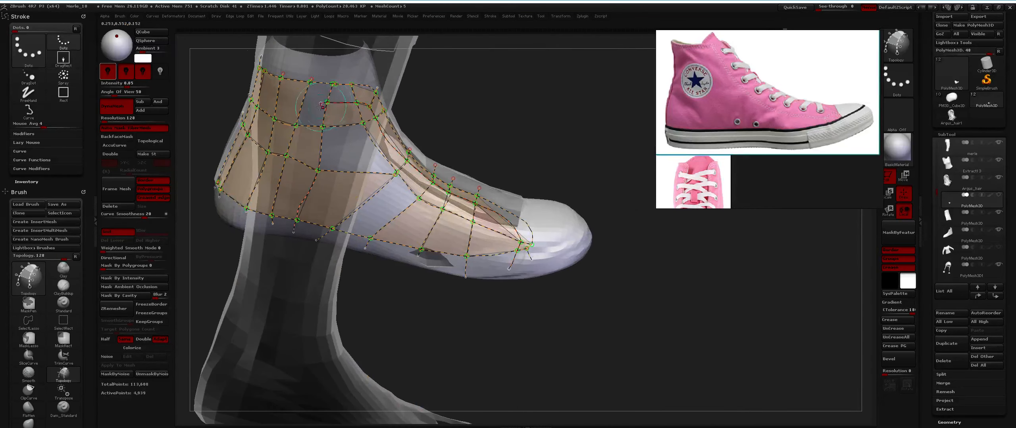
left_click_drag(294, 98, 255, 85)
right_click_drag(312, 106, 339, 77)
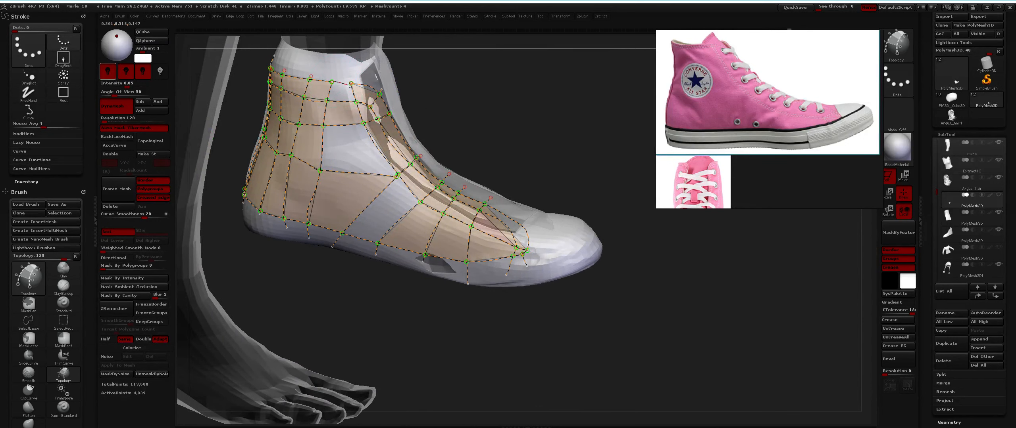
Delete the curves meeting at the middle of the lacing edge and redraw them to close the gap in the side panel
right_click_drag(340, 95, 395, 183)
left_click(392, 176, "alt")
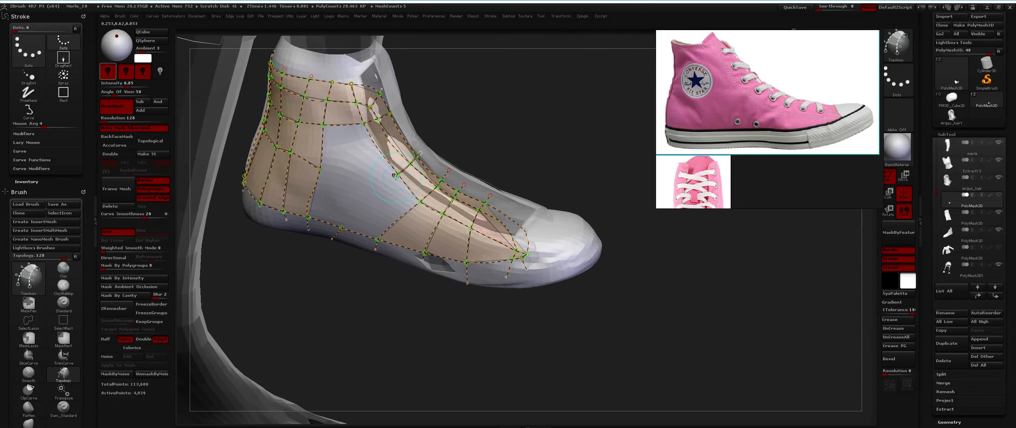
left_click_drag(341, 227, 341, 227)
left_click_drag(320, 168, 396, 174)
right_click_drag(395, 175, 380, 161)
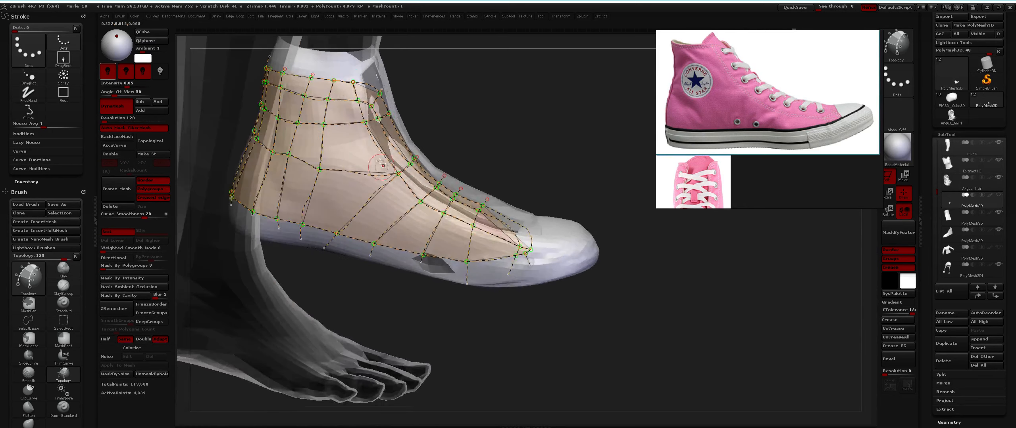
Draw a lengthwise curve along the lower side panel, between mid-height and the sole edge, from the heel toward the toe
left_click(352, 192)
right_click_drag(350, 183, 314, 176)
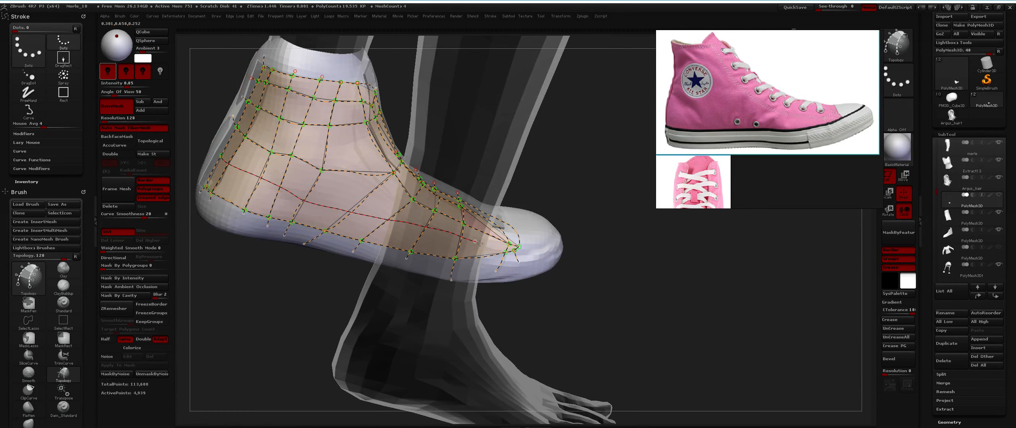
left_click_drag(479, 244, 482, 245)
mouse_move(518, 237)
right_mouse_down()
mouse_move(483, 235)
mouse_move(494, 268)
right_mouse_up()
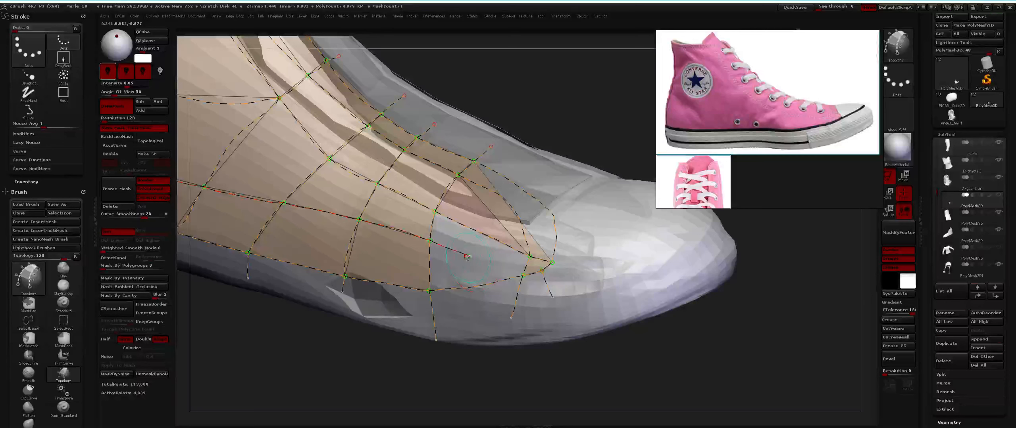
Erase the side panel's pointed toe corner and redraw its lower edge and end curves to form clean four-sided faces
left_click_drag(530, 268, 542, 293)
left_click_drag(509, 261, 529, 294, "alt")
left_click_drag(430, 290, 426, 291)
left_click_drag(522, 276, 511, 307)
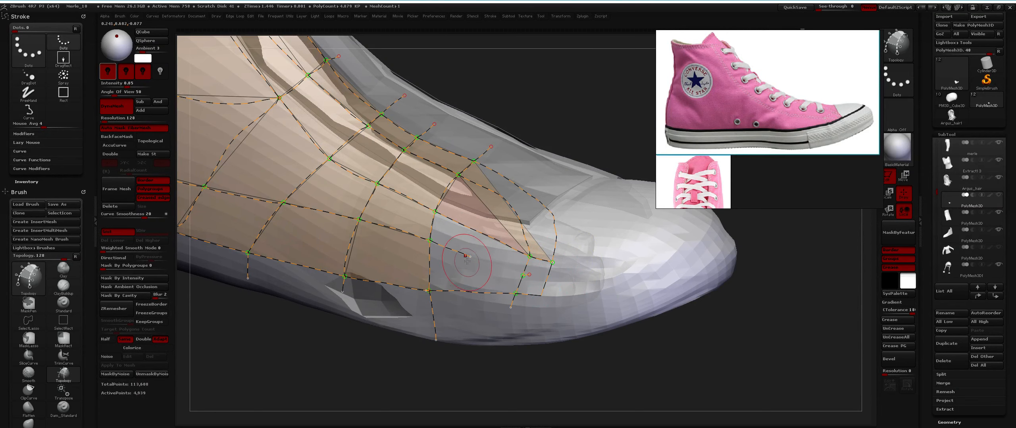
mouse_move(469, 257)
left_mouse_down()
mouse_move(500, 271)
mouse_move(587, 279)
left_mouse_up()
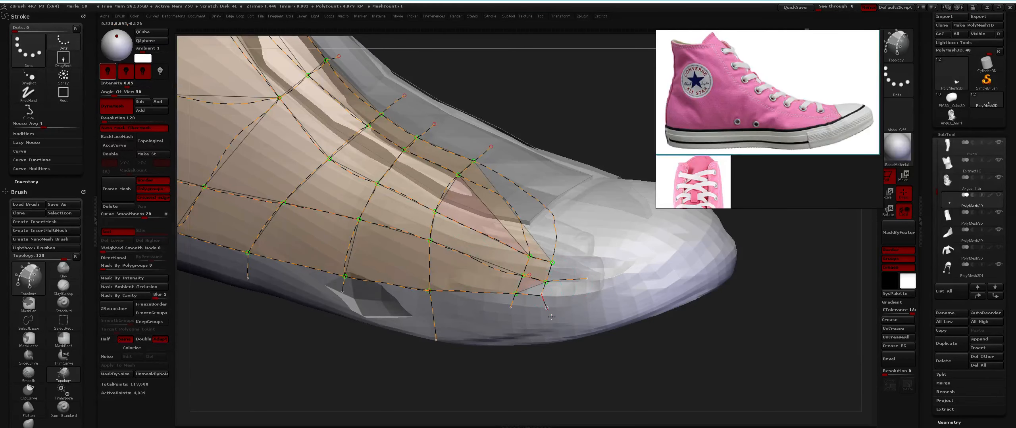
left_click_drag(551, 317, 552, 320)
Generate the side panel mesh from the topology curves, split it into its own subtool and toggle its visibility
mouse_move(552, 320)
right_mouse_down("ctrl")
mouse_move(545, 278)
mouse_move(522, 242)
right_mouse_up("ctrl")
right_click_drag(590, 209, 407, 186)
key("space")
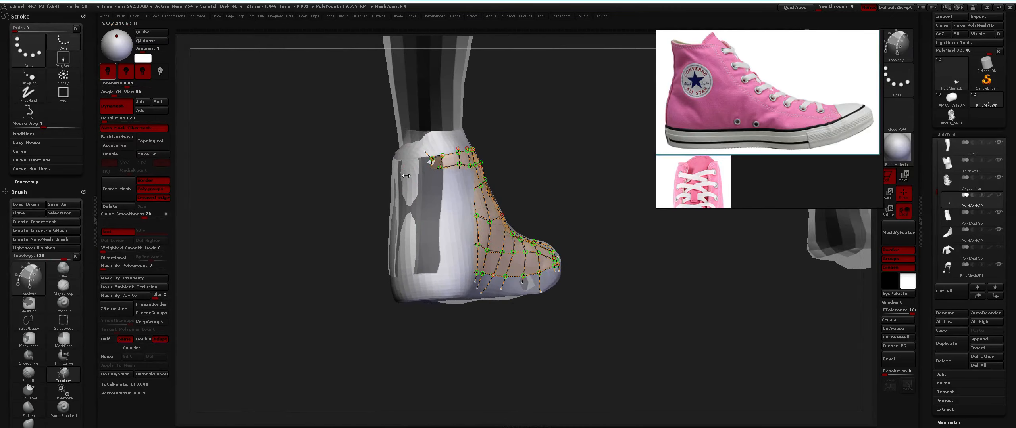
left_click(413, 175)
key("ctrl+f")
left_click(414, 183)
right_click_drag(484, 163, 425, 175)
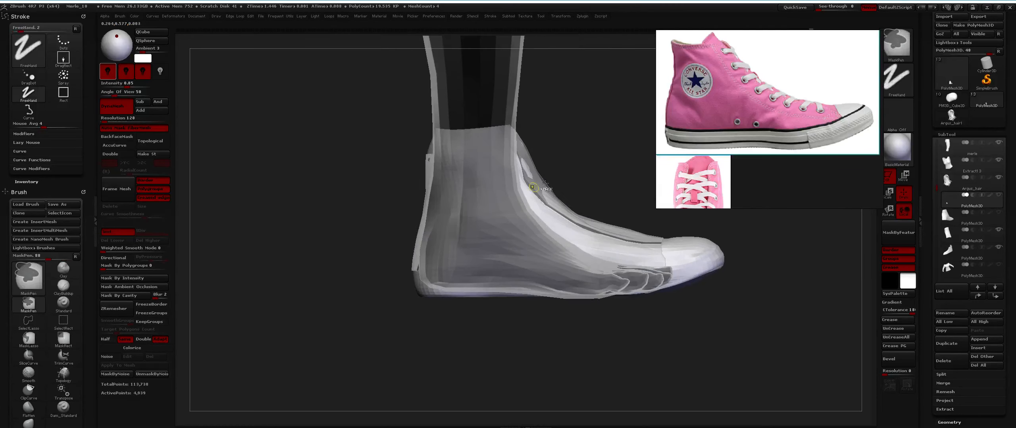
left_click(998, 212)
mouse_move(597, 265)
right_mouse_down()
mouse_move(607, 233)
mouse_move(558, 242)
mouse_move(550, 266)
mouse_move(564, 270)
mouse_move(526, 236)
mouse_move(517, 267)
mouse_move(495, 267)
mouse_move(500, 288)
right_mouse_up()
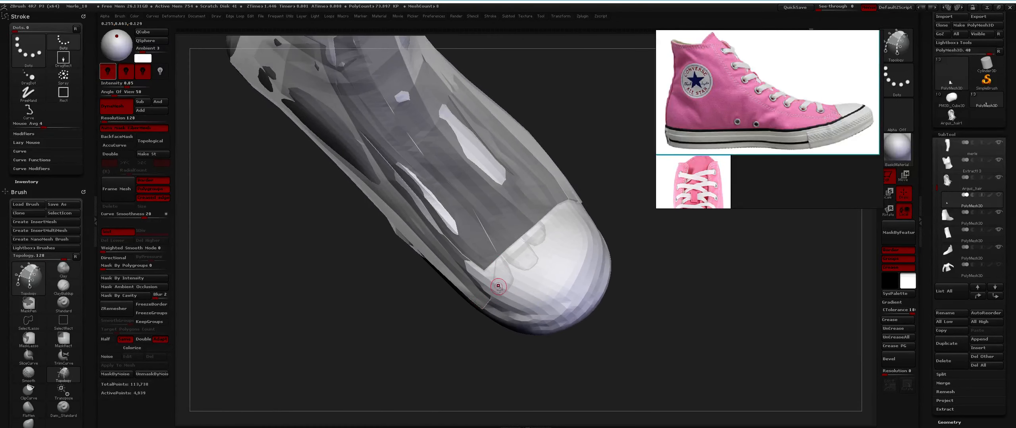
key("ctrl+z")
right_click_drag(543, 198, 574, 229)
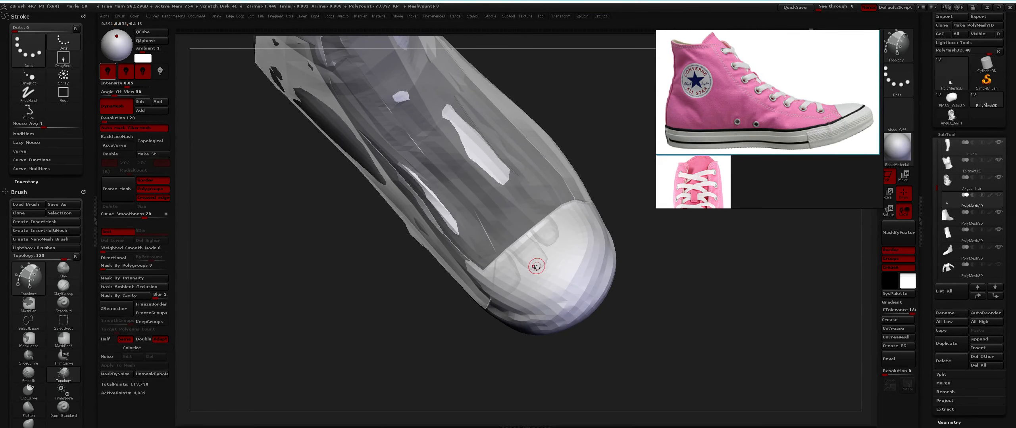
mouse_move(534, 263)
right_mouse_down("shift")
mouse_move(452, 313)
mouse_move(379, 275)
right_mouse_up("shift")
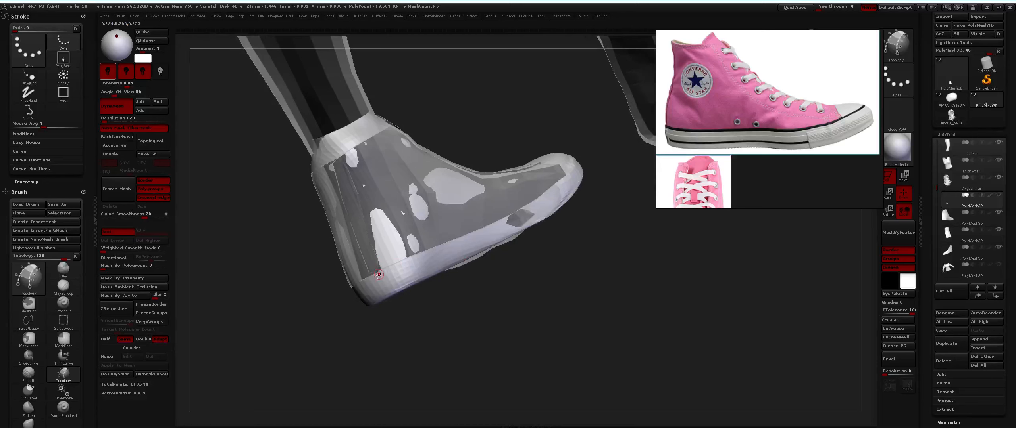
left_click_drag(402, 262, 412, 258)
key("ctrl+z")
left_click_drag(370, 279, 373, 276)
key("ctrl+z")
Draw the sole sidewall's upper edge curve along the side of the boot from the heel to the toe cap
key("space")
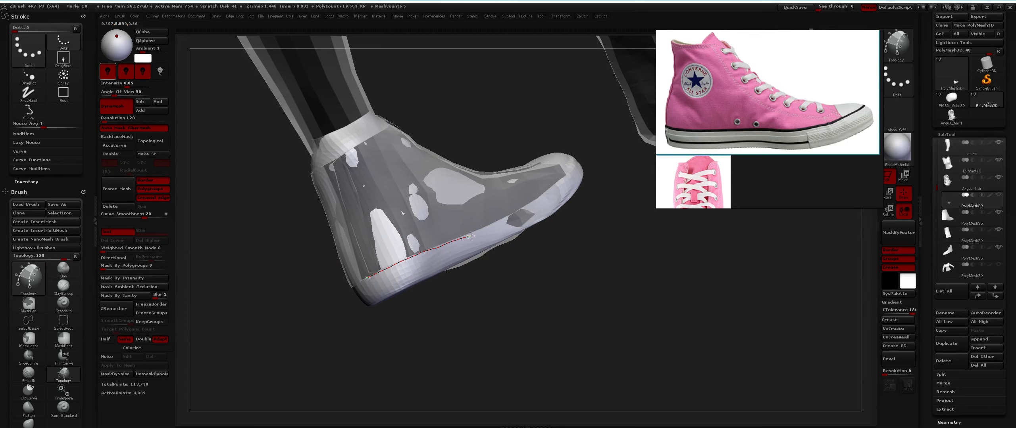
left_click_drag(541, 195, 556, 185)
right_click_drag(575, 177, 553, 213)
right_click_drag(575, 137, 463, 213)
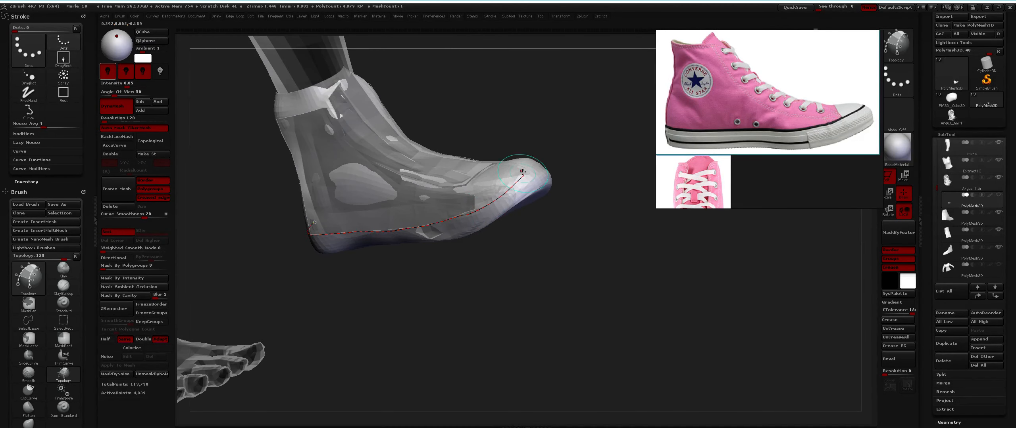
key("ctrl+z")
left_click_drag(461, 216, 503, 186)
Continue the sidewall's upper edge curve around the front of the toe cap
right_click_drag(563, 178, 484, 225)
left_click_drag(460, 228, 517, 187)
key("ctrl+z")
left_click_drag(460, 228, 505, 189)
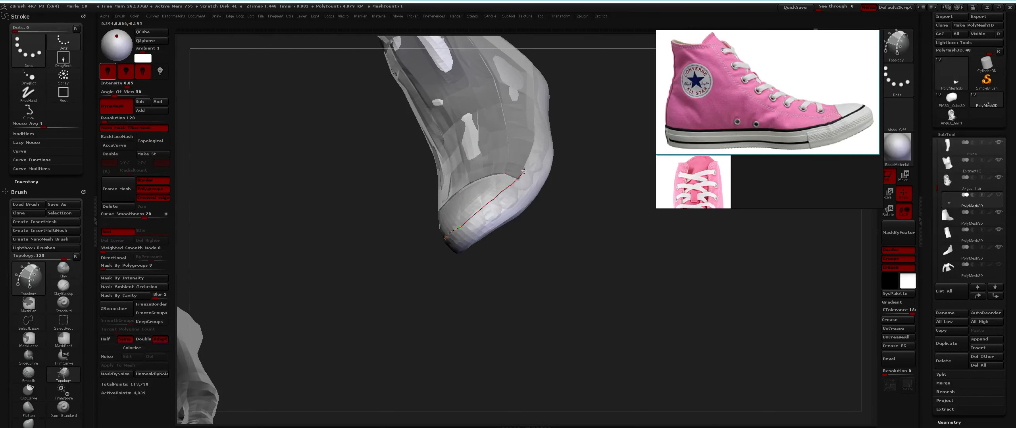
Extend the sidewall's upper edge curve back along the other side of the boot and around the heel
mouse_move(548, 160)
right_mouse_down()
mouse_move(500, 204)
mouse_move(595, 210)
mouse_move(496, 188)
mouse_move(494, 210)
mouse_move(519, 199)
mouse_move(429, 227)
right_mouse_up()
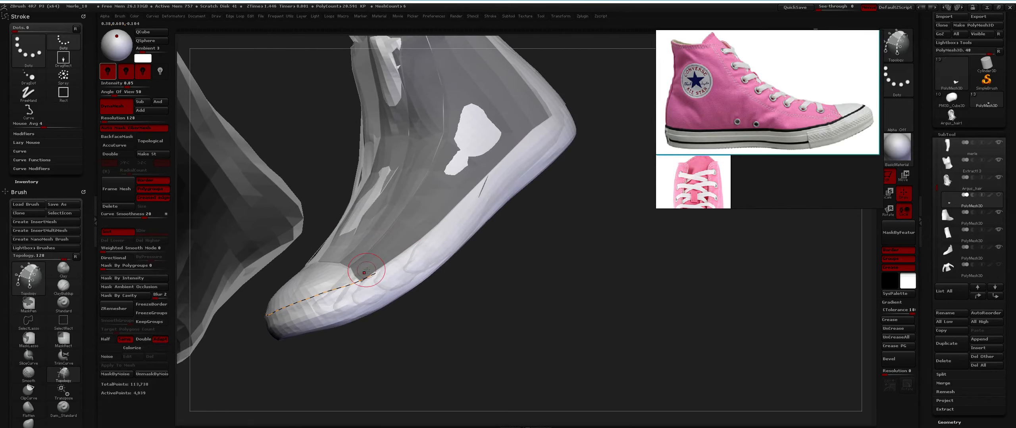
left_click_drag(364, 276, 422, 237)
left_click_drag(531, 134, 535, 132)
mouse_move(546, 146)
right_mouse_down("alt")
mouse_move(427, 216)
mouse_move(469, 175)
mouse_move(361, 238)
mouse_move(414, 201)
right_mouse_up("alt")
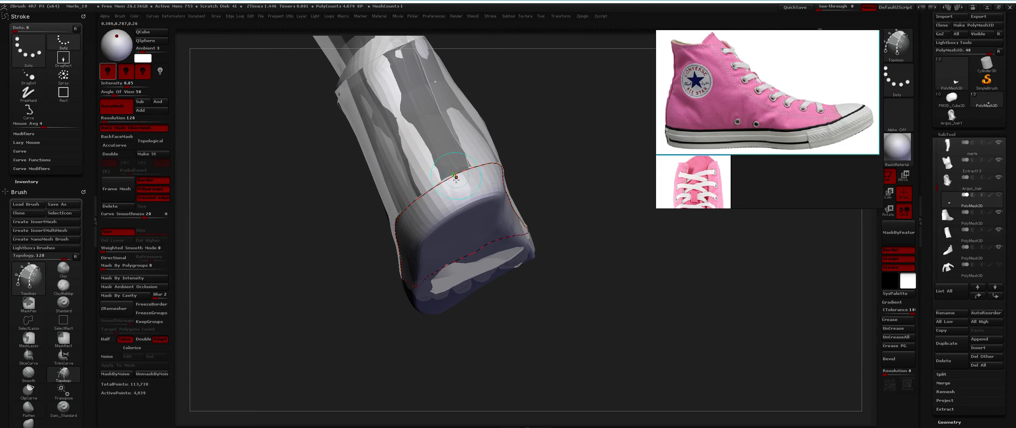
Draw the sidewall's bottom edge curve around the heel and along both sides of the sole's underside
left_click_drag(448, 180, 395, 260)
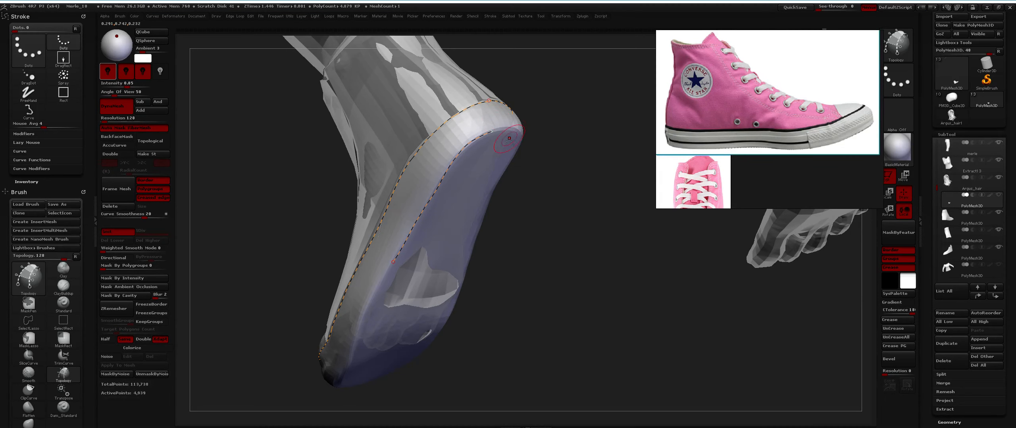
left_click_drag(481, 136, 472, 138)
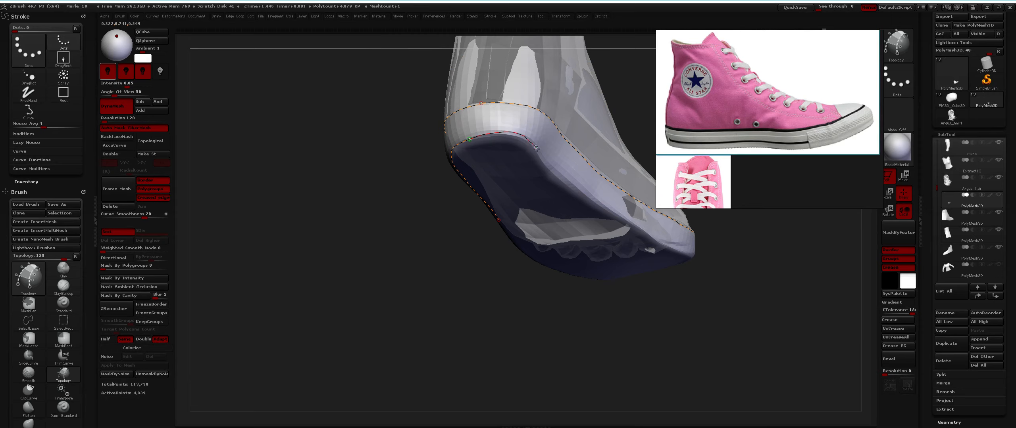
left_click_drag(537, 149, 446, 107)
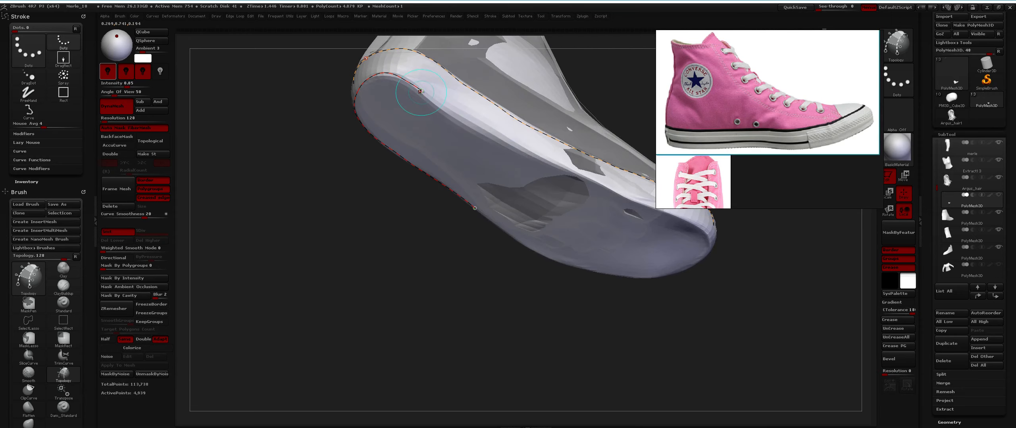
mouse_move(526, 155)
left_mouse_down()
mouse_move(399, 171)
mouse_move(421, 165)
left_mouse_up()
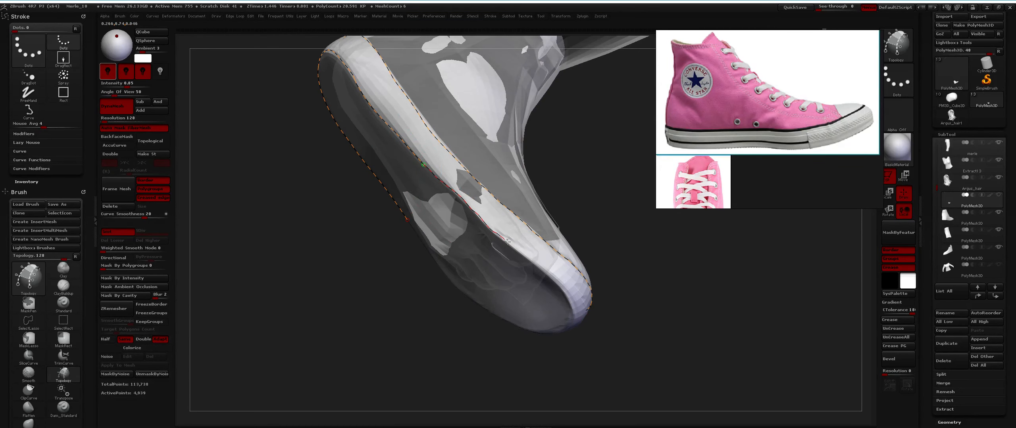
Carry the sidewall's bottom edge curve around the toe and close the loop along the sole's underside
left_click_drag(507, 241, 472, 192)
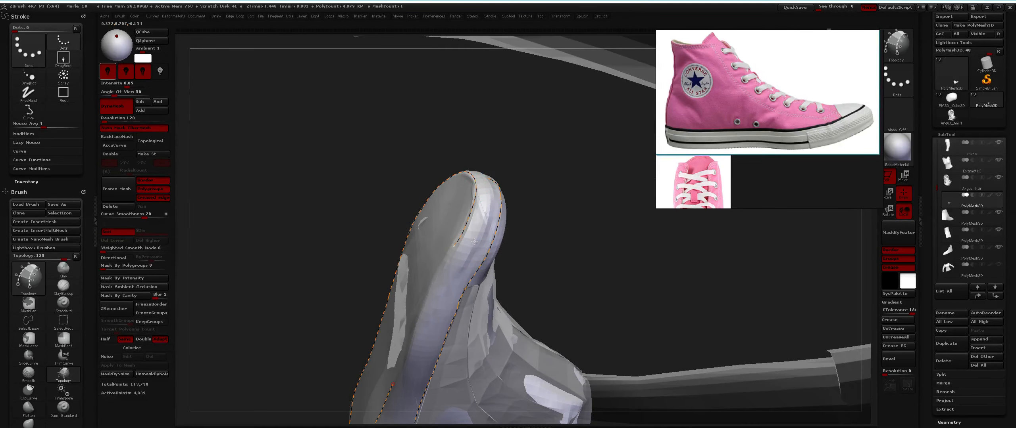
left_click_drag(474, 242, 488, 190)
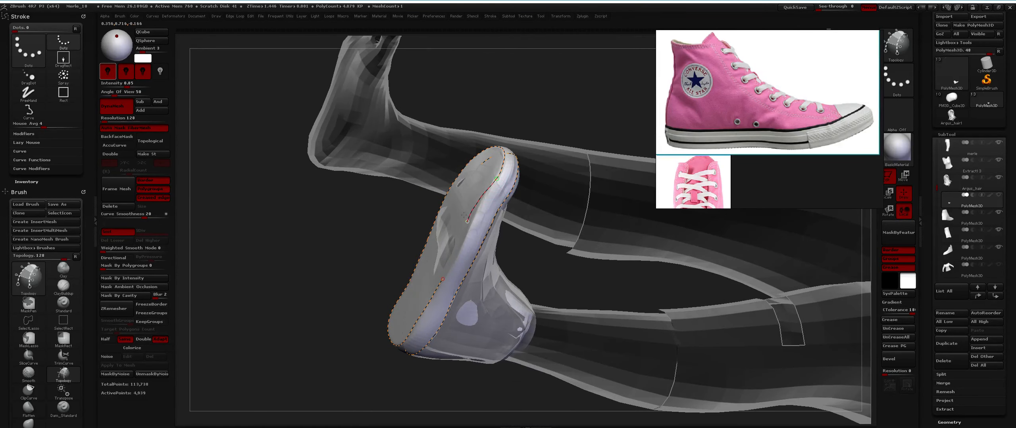
left_click_drag(464, 214, 500, 179)
left_click_drag(453, 255, 451, 235)
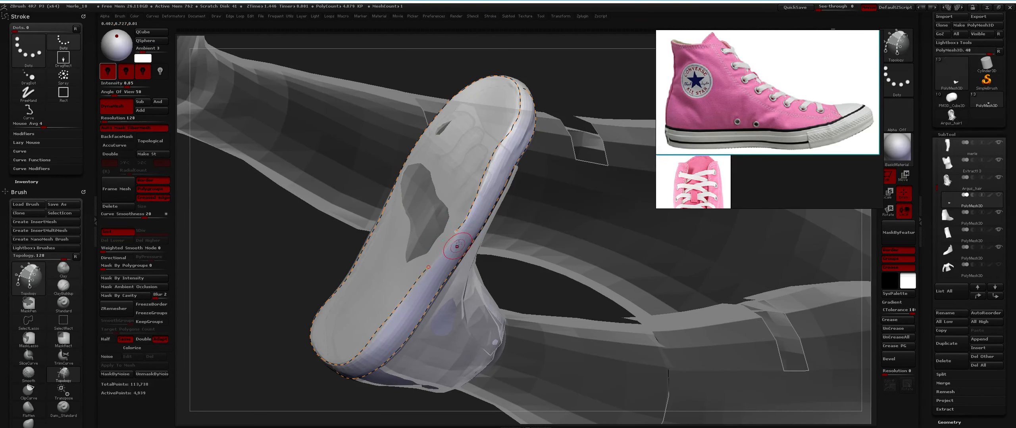
left_click_drag(456, 234, 437, 261)
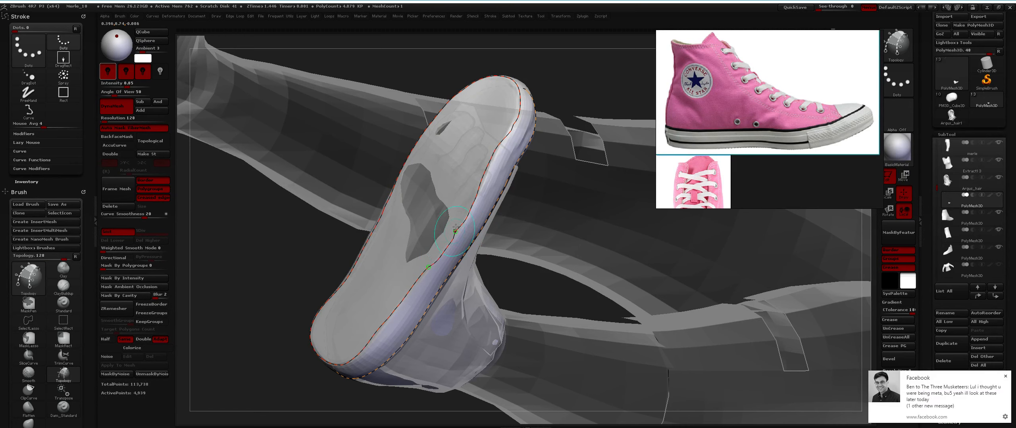
Draw cross curves between the sidewall's upper and bottom edge curves along the side of the boot towards the heel
mouse_move(456, 229)
left_mouse_down()
mouse_move(451, 213)
mouse_move(448, 262)
mouse_move(461, 228)
left_mouse_up()
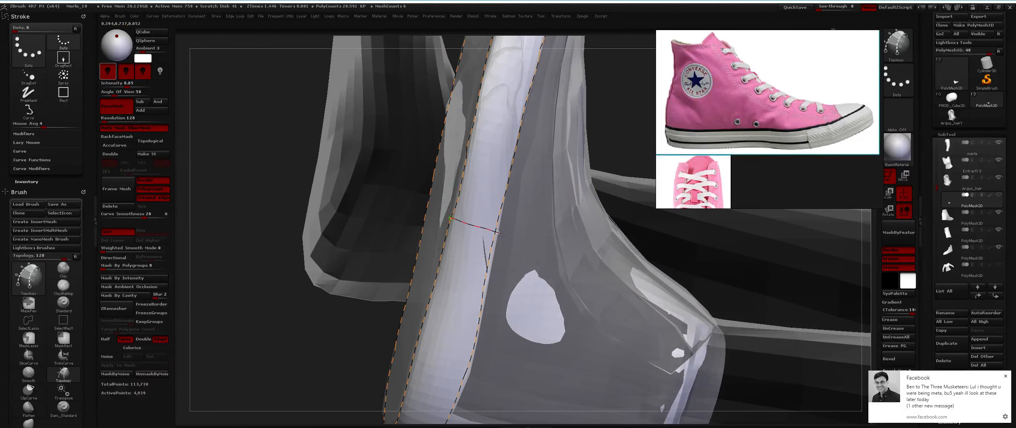
left_click_drag(531, 171, 440, 200)
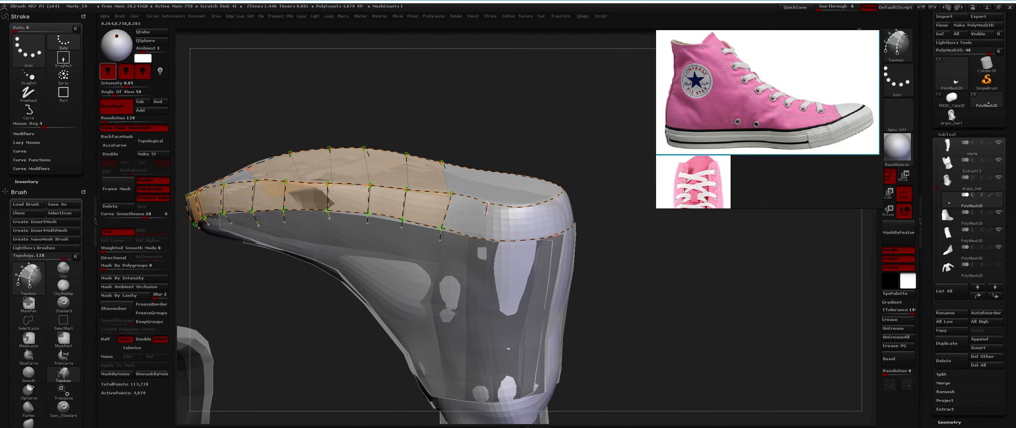
left_click_drag(522, 209, 529, 239)
right_click_drag(529, 240, 495, 218)
key("ctrl+z")
right_click_drag(517, 255, 502, 219)
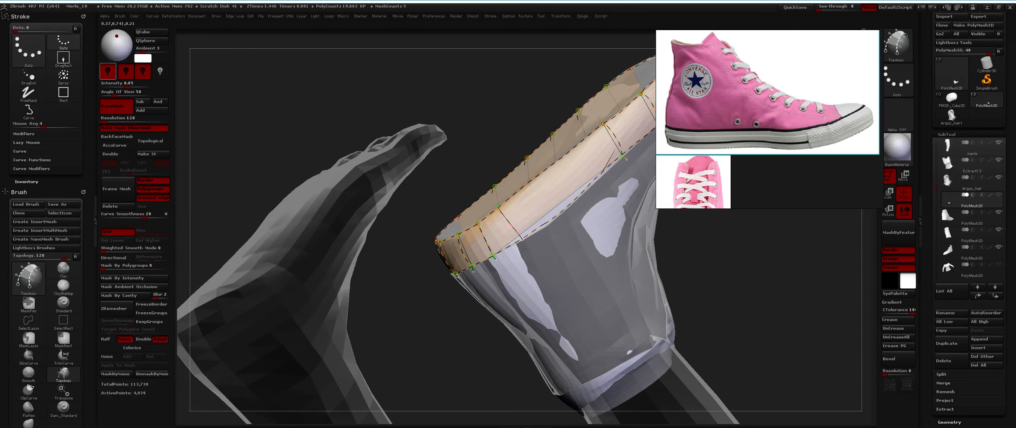
Add cross curves around the heel and along the other side to the toe, completing the sidewall's ring of faces
right_click_drag(526, 247, 470, 223)
right_click_drag(492, 253, 481, 217)
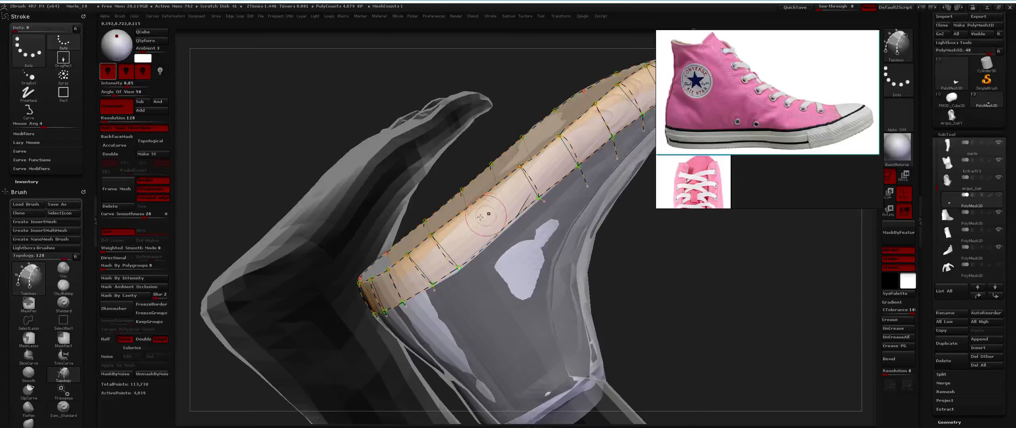
left_click_drag(458, 215, 483, 250)
right_click_drag(528, 213, 396, 141)
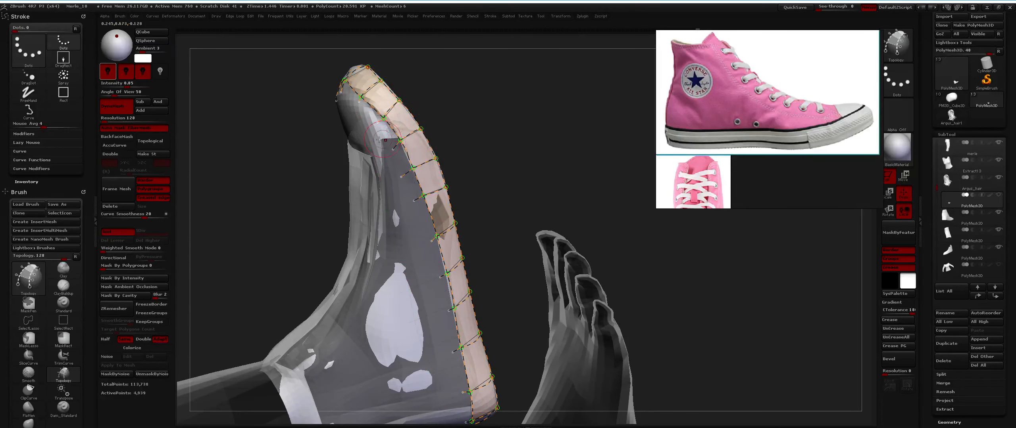
right_click_drag(422, 99, 359, 106)
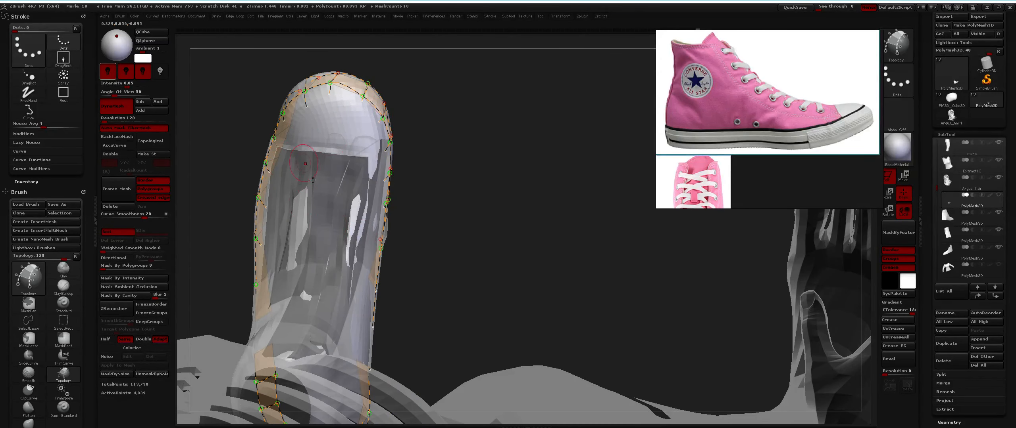
mouse_move(313, 179)
right_mouse_down()
mouse_move(352, 171)
mouse_move(381, 198)
mouse_move(388, 225)
mouse_move(399, 174)
right_mouse_up()
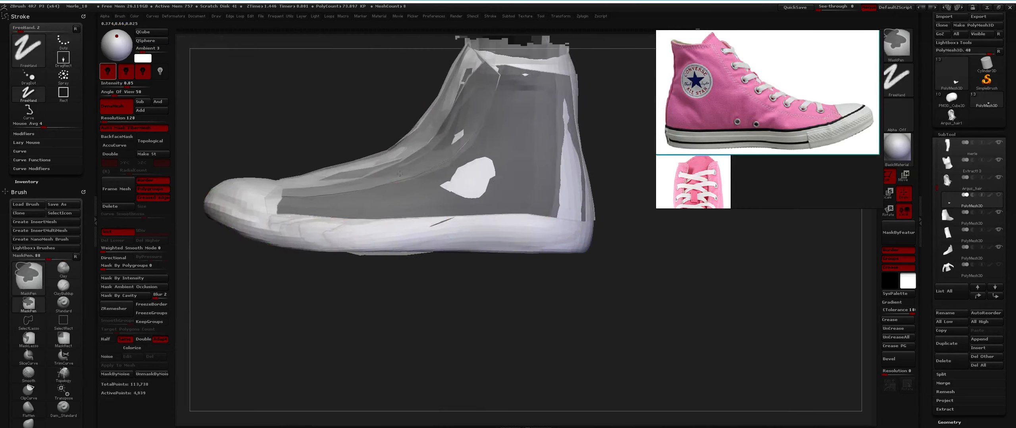
Generate the sole sidewall mesh from the finished curve network as a separate subtool
key("space")
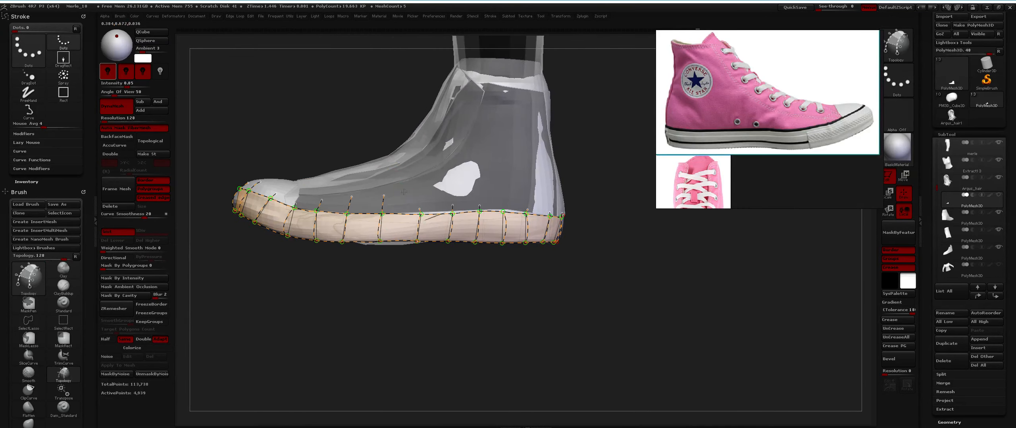
key("space")
left_click(402, 200)
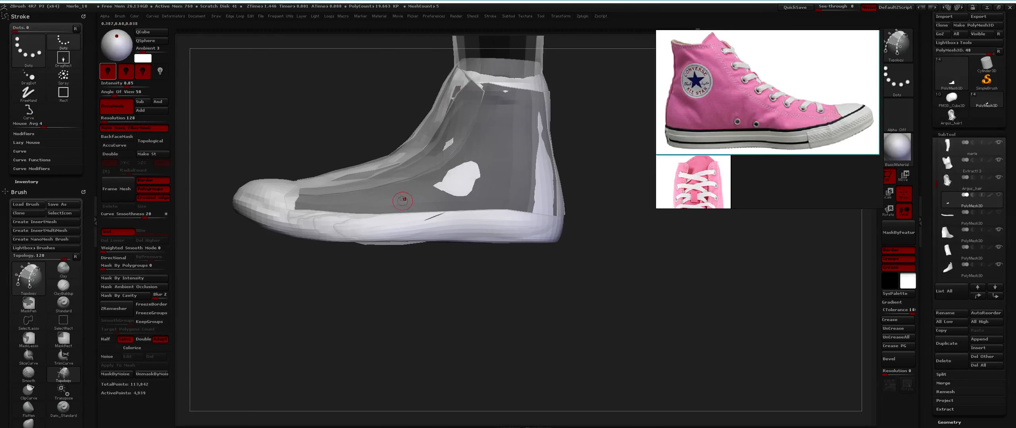
Keep the bottom edge curve as the outer outline of the sole's underside and reselect the boot base subtool
right_click_drag(402, 199, 423, 158)
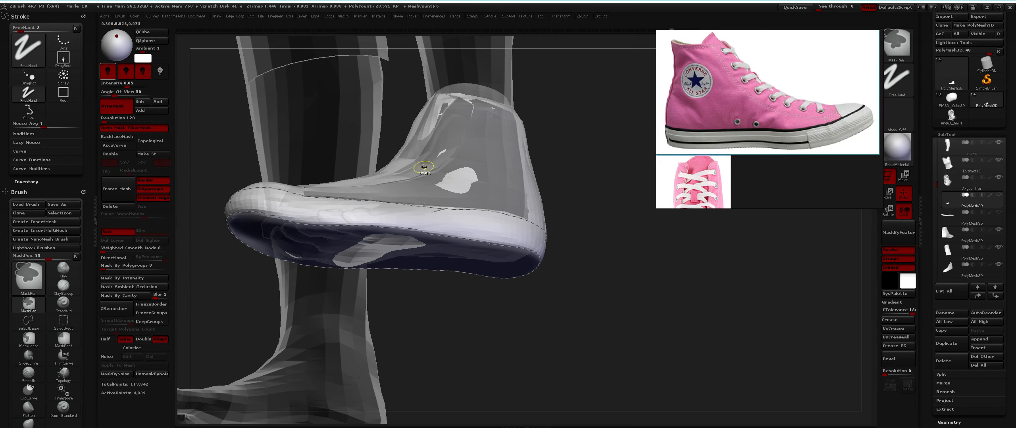
left_click(396, 203)
left_click(410, 204)
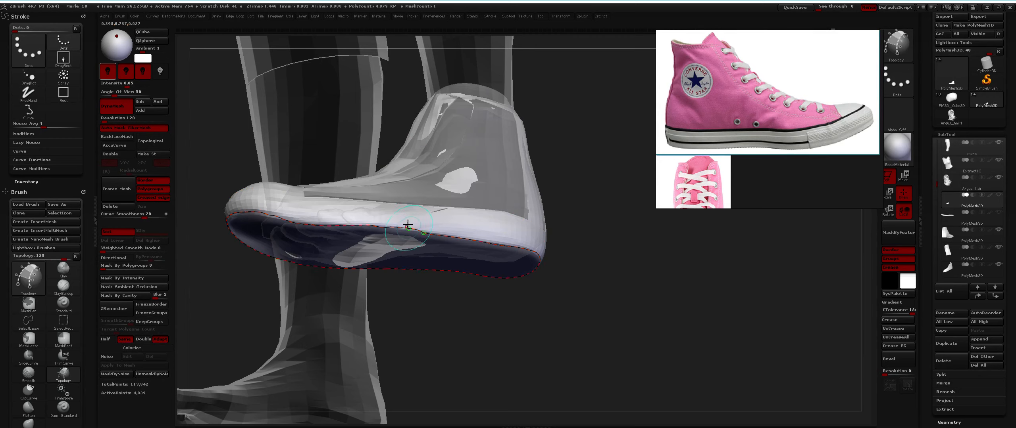
right_click_drag(407, 223, 413, 174)
mouse_move(406, 239)
right_mouse_down("alt")
mouse_move(407, 200)
mouse_move(440, 254)
mouse_move(433, 247)
right_mouse_up("alt")
left_click(970, 218)
left_click(969, 202)
Draw a closed inner loop curve on the sole's underside, inside the outer outline
right_click_drag(435, 211, 430, 183)
right_click_drag(430, 183, 484, 151, "shift")
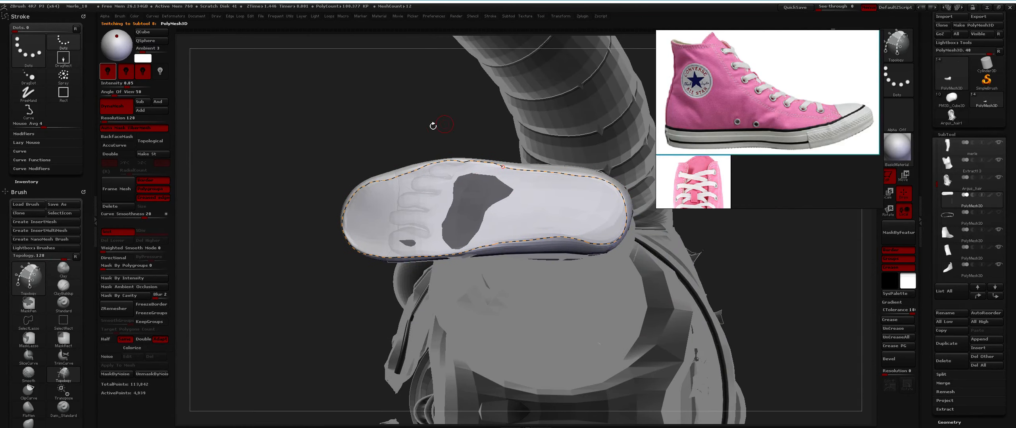
right_click_drag(395, 184, 363, 219)
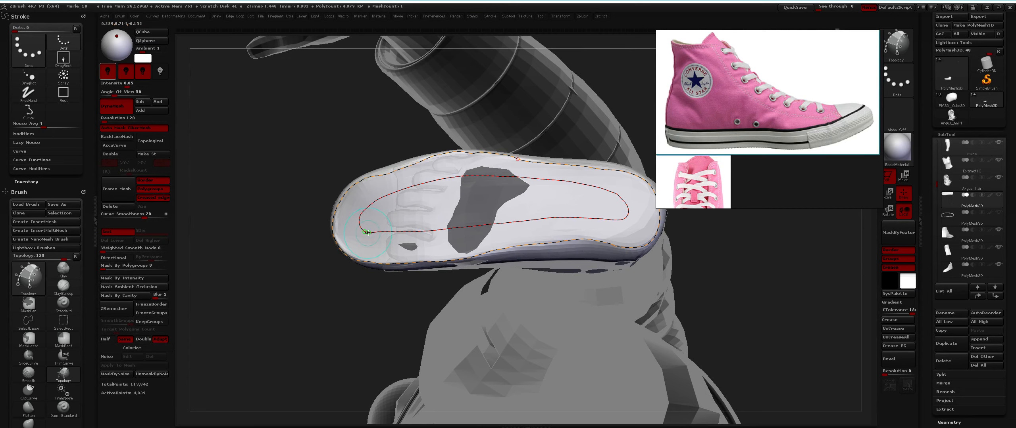
left_click_drag(368, 232, 365, 234)
right_click_drag(359, 237, 371, 228)
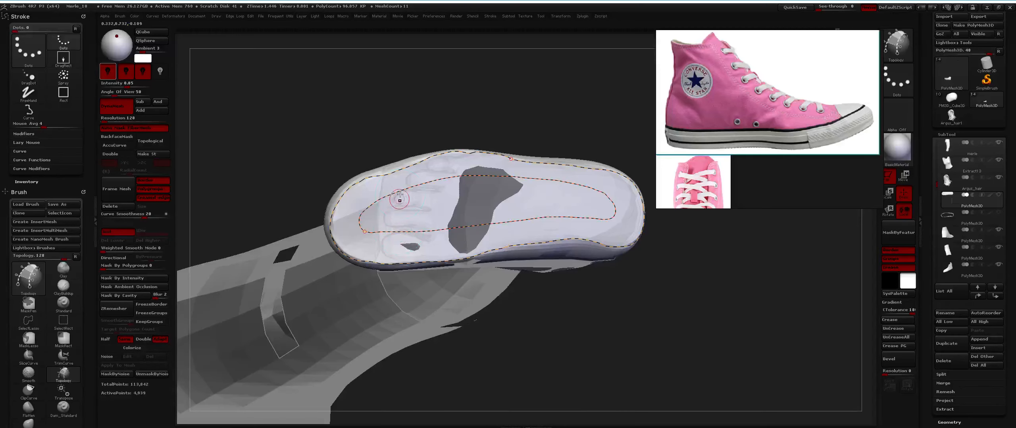
right_click_drag(400, 198, 415, 206)
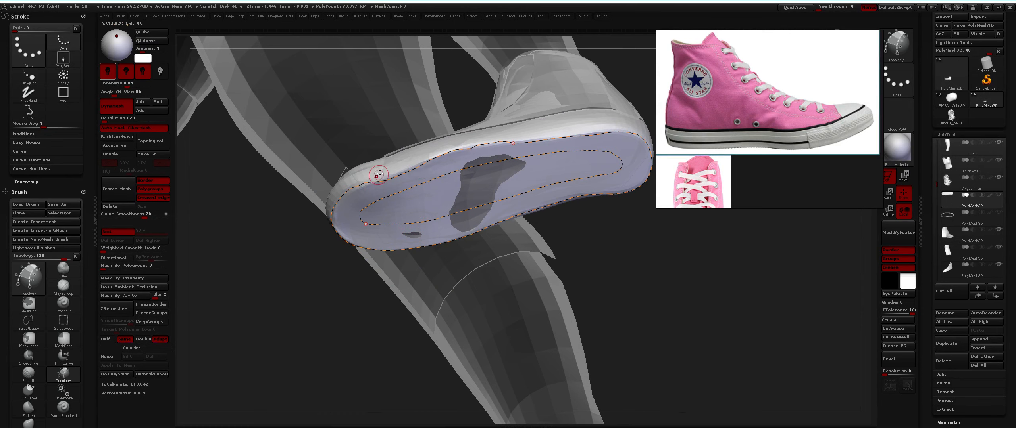
Select the sole sidewall subtool and inflate it slightly with the Inflate deformation
right_click_drag(387, 175, 441, 159)
left_click(996, 219)
left_click(999, 214)
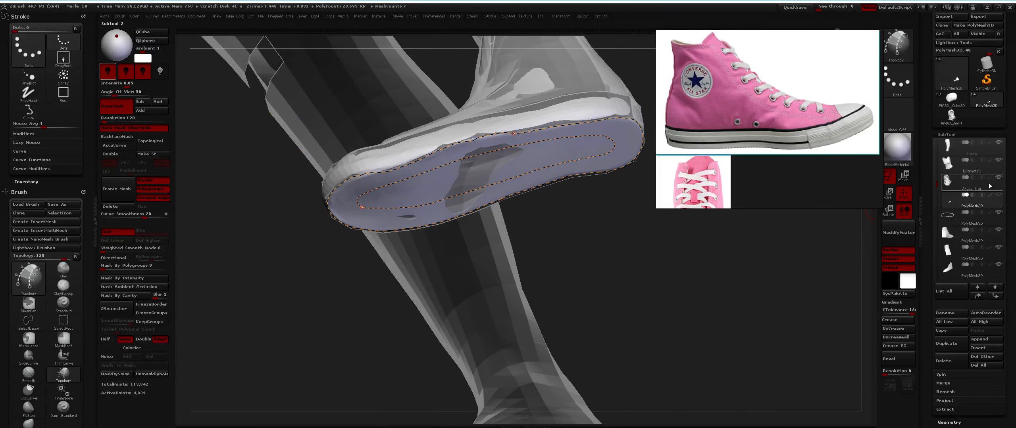
left_click_drag(426, 174, 424, 178, "shift")
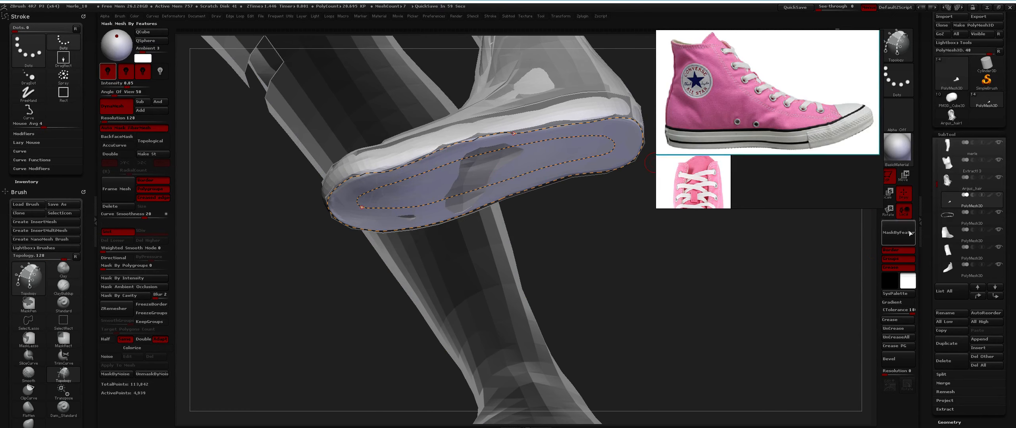
left_click(944, 215)
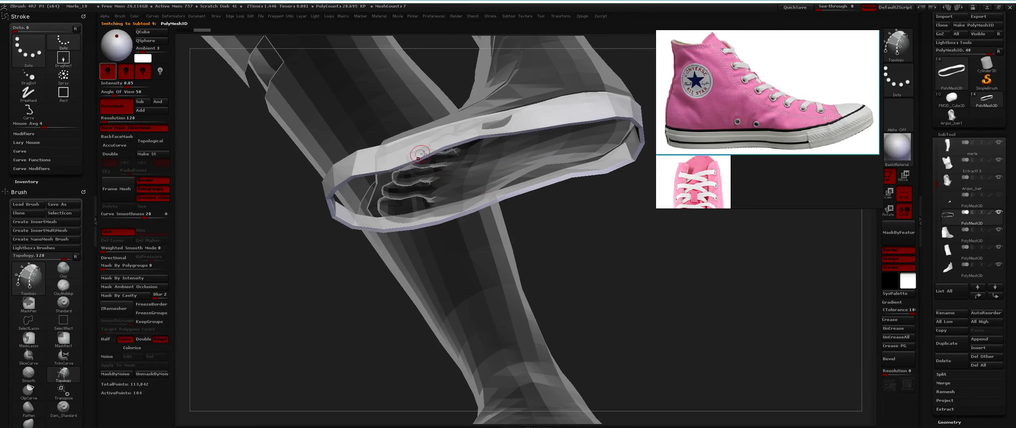
key("1")
key("2")
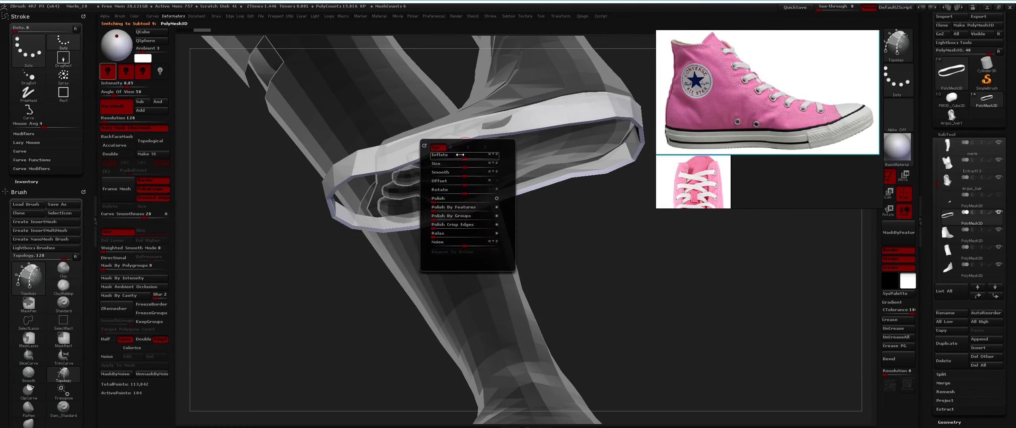
left_click_drag(463, 157, 467, 157)
Reselect the boot base and draw radial cross curves between the outer and inner sole loops around the toe
left_click(949, 234)
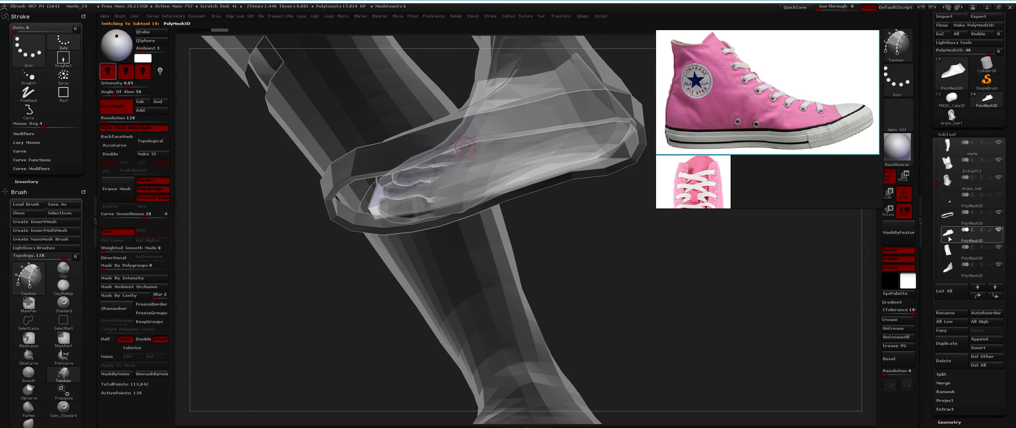
left_click(948, 204)
mouse_move(437, 173)
right_mouse_down()
mouse_move(426, 161)
mouse_move(424, 171)
mouse_move(343, 161)
mouse_move(342, 182)
mouse_move(322, 198)
right_mouse_up()
left_click_drag(351, 231, 313, 198)
right_click_drag(318, 205, 314, 179)
left_click_drag(342, 235, 296, 217)
mouse_move(338, 245)
left_mouse_down()
mouse_move(294, 250)
mouse_move(321, 266)
mouse_move(307, 274)
left_mouse_up()
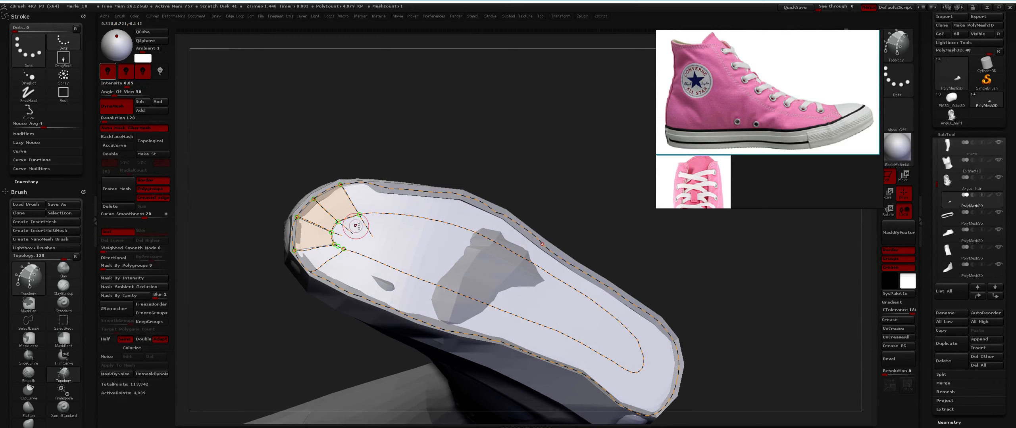
right_click_drag(363, 236, 291, 233)
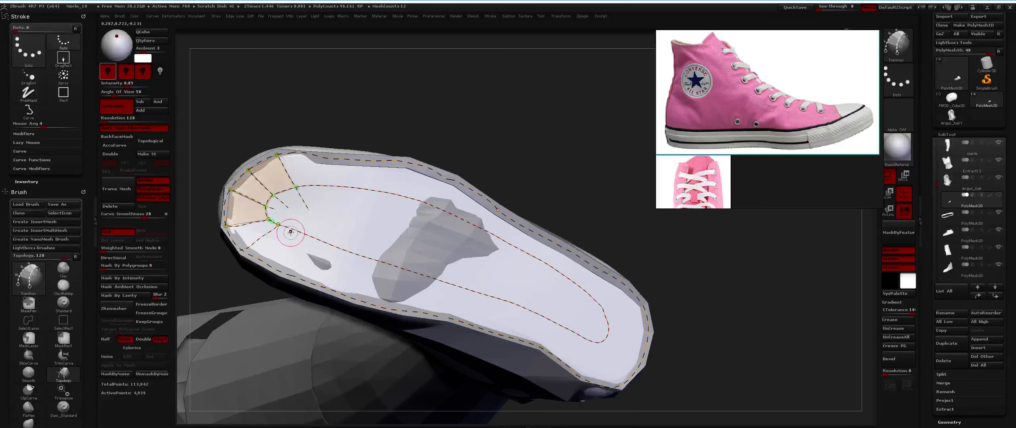
Try to add the next cross curve beside the toe between the two loops of the sole's underside
left_click_drag(278, 218, 270, 221)
right_click_drag(307, 245, 275, 229)
key("ctrl+z")
left_click_drag(249, 253, 242, 256)
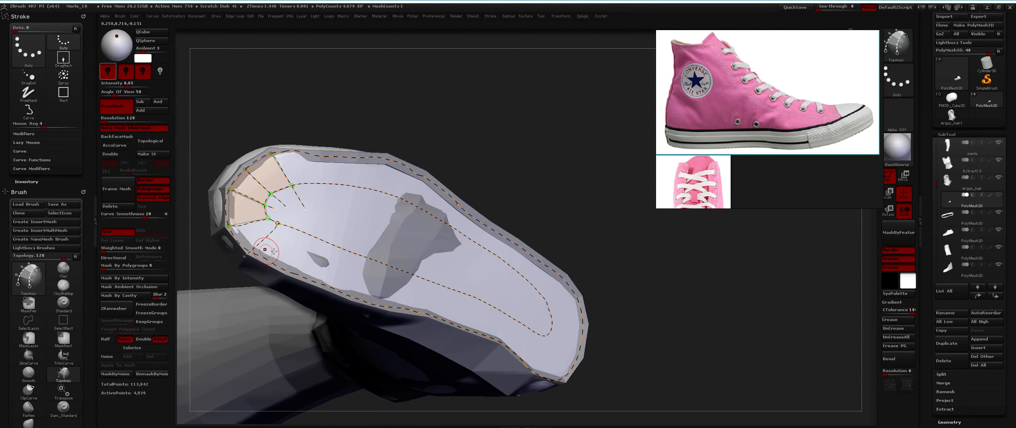
mouse_move(284, 258)
right_mouse_down()
mouse_move(290, 247)
mouse_move(249, 259)
right_mouse_up()
key("ctrl+z")
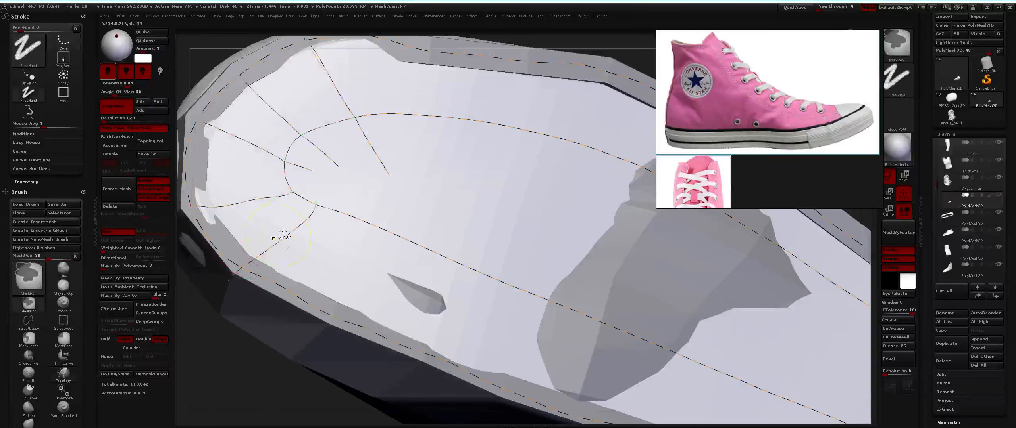
left_click_drag(220, 279, 216, 280)
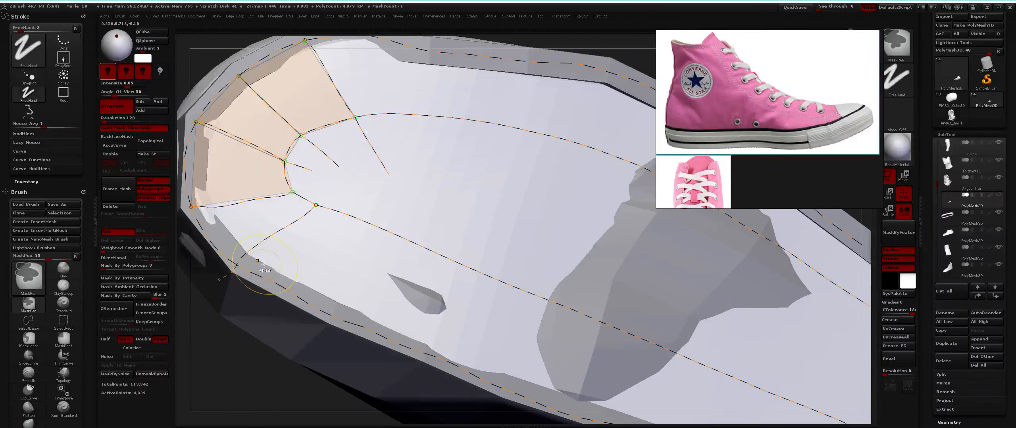
mouse_move(230, 277)
right_mouse_down("ctrl")
mouse_move(238, 260)
mouse_move(273, 276)
mouse_move(289, 260)
right_mouse_up("ctrl")
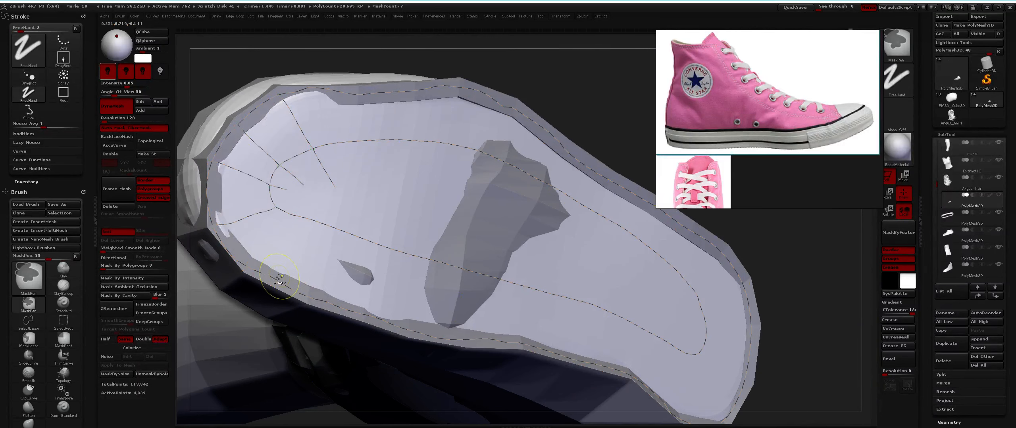
key("ctrl+z")
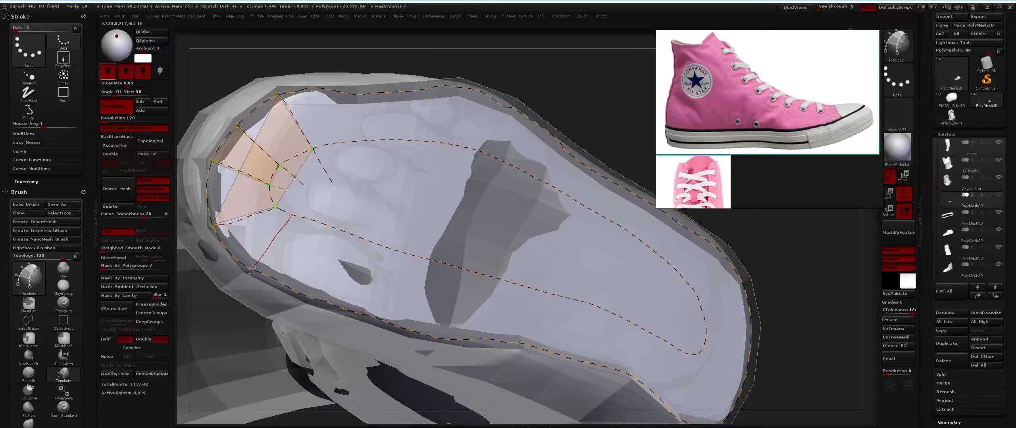
Draw cross curves between the outer and inner sole loops from the toe along one side towards the heel
right_click_drag(281, 248, 284, 207, "alt")
right_click_drag(284, 206, 292, 181)
right_click_drag(267, 206, 326, 188)
left_click_drag(303, 237, 302, 246)
right_click_drag(368, 240, 369, 218)
right_click_drag(399, 245, 294, 105)
right_click_drag(255, 203, 419, 173)
right_click_drag(409, 214, 396, 175)
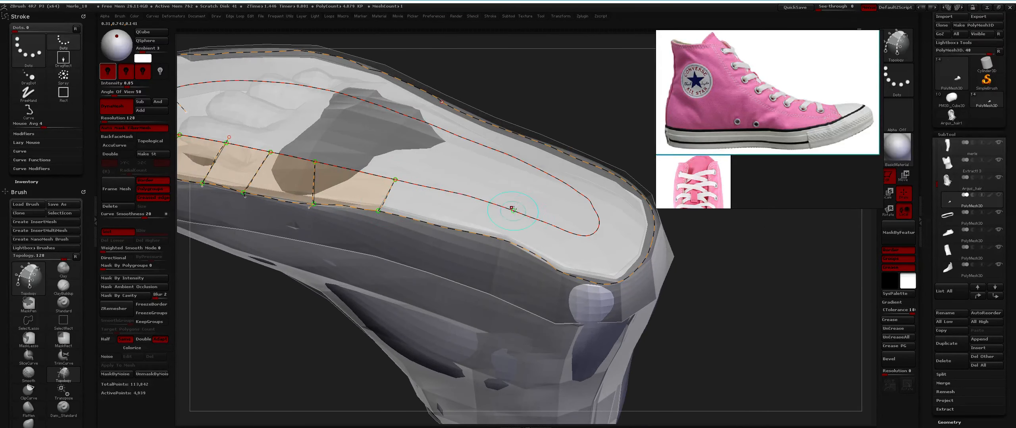
Continue the radial cross curves between the two sole loops around the heel and onto the other side
right_click_drag(536, 219, 450, 211)
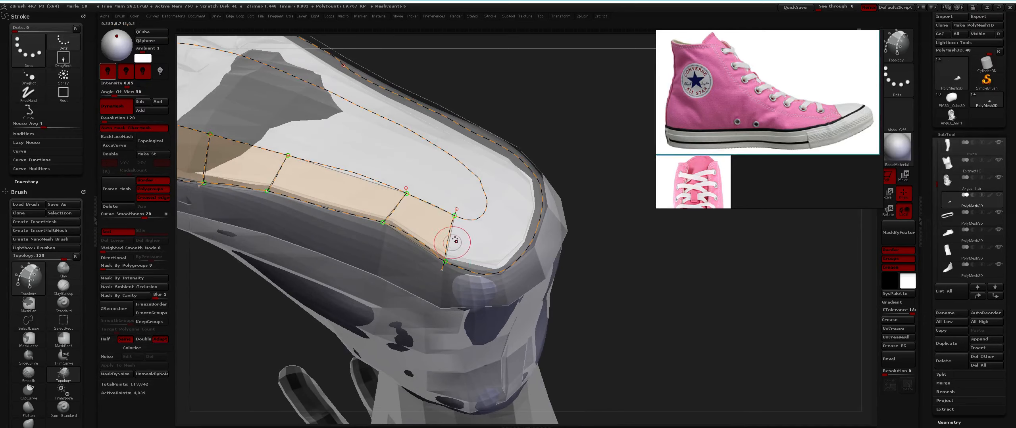
mouse_move(455, 240)
left_mouse_down()
mouse_move(471, 213)
mouse_move(481, 219)
mouse_move(463, 212)
left_mouse_up()
left_click_drag(481, 270, 482, 272)
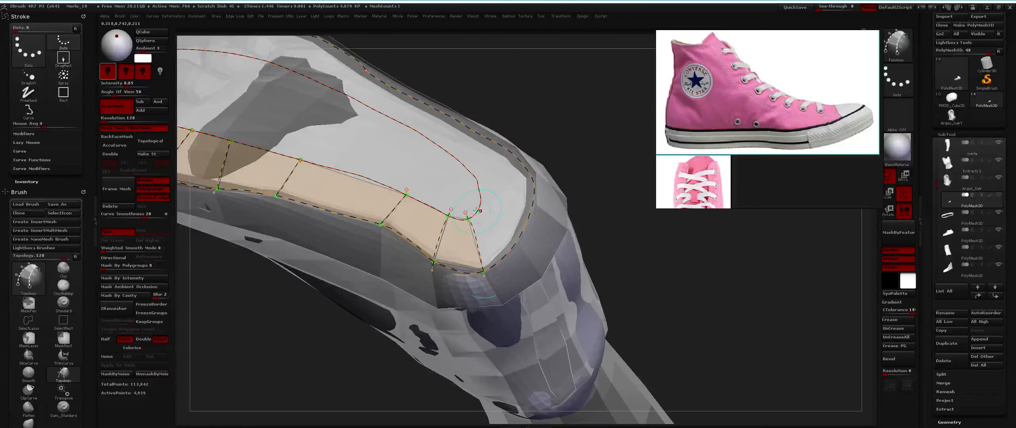
mouse_move(524, 247)
left_mouse_down()
mouse_move(486, 203)
mouse_move(536, 212)
mouse_move(475, 184)
left_mouse_up()
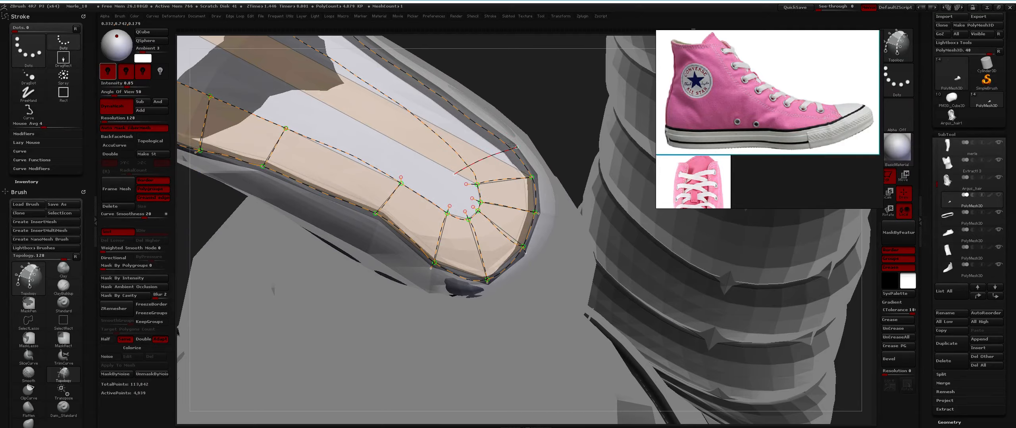
left_click_drag(510, 146, 512, 148)
mouse_move(512, 148)
left_mouse_down()
mouse_move(408, 241)
mouse_move(449, 213)
mouse_move(441, 214)
mouse_move(446, 203)
mouse_move(432, 207)
left_mouse_up()
key("shift+f")
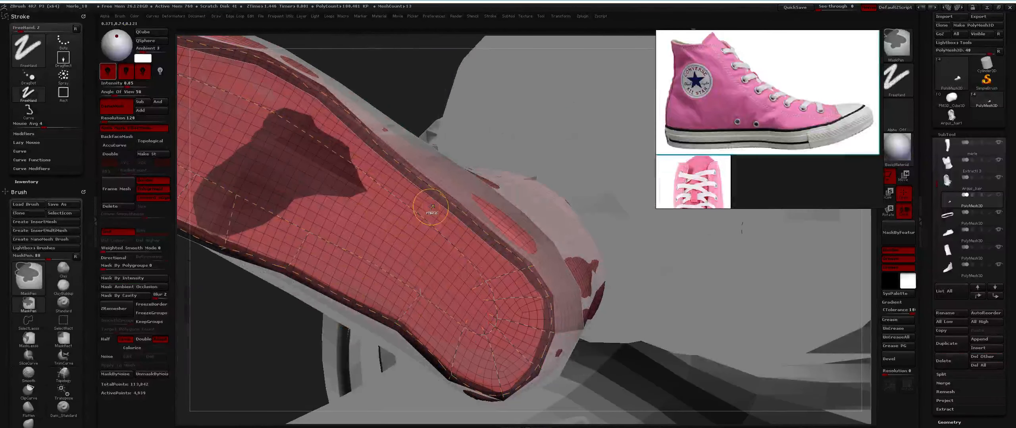
key("b")
key("t")
key("o")
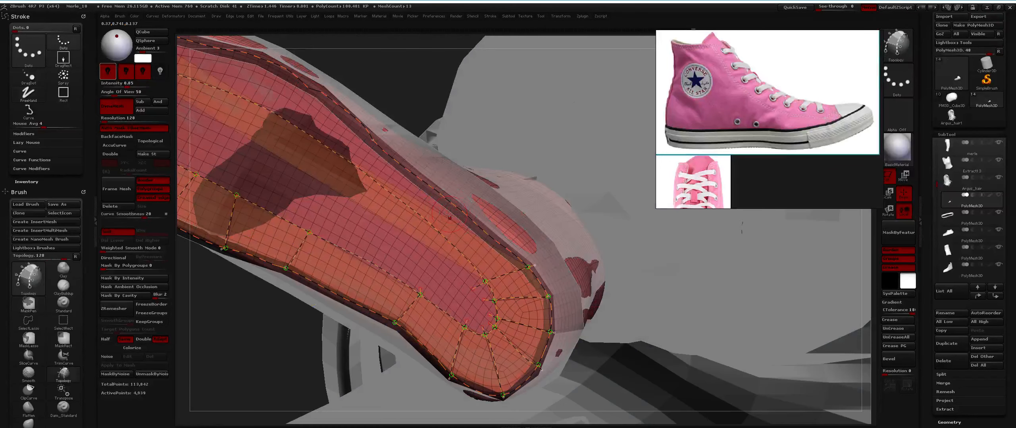
key("shift+f")
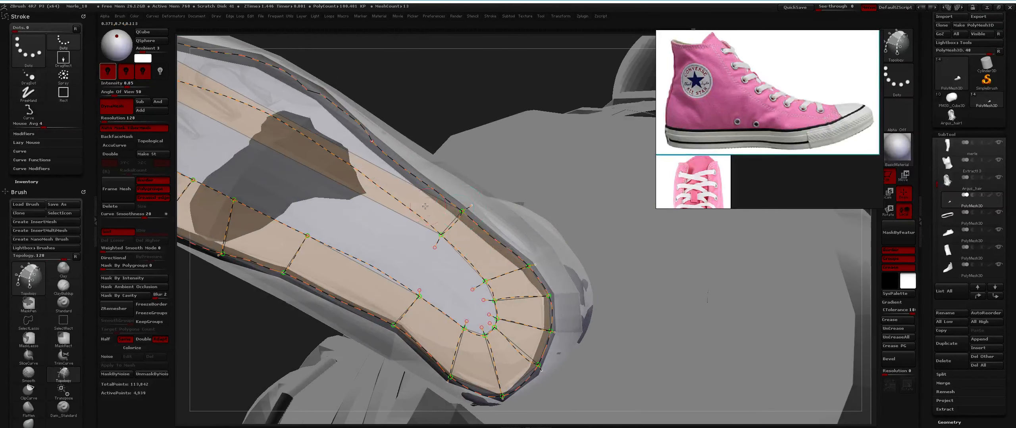
Draw the remaining cross curves between the two sole loops along the second side up to the toe, redrawing the misplaced one
left_click_drag(425, 206, 436, 171)
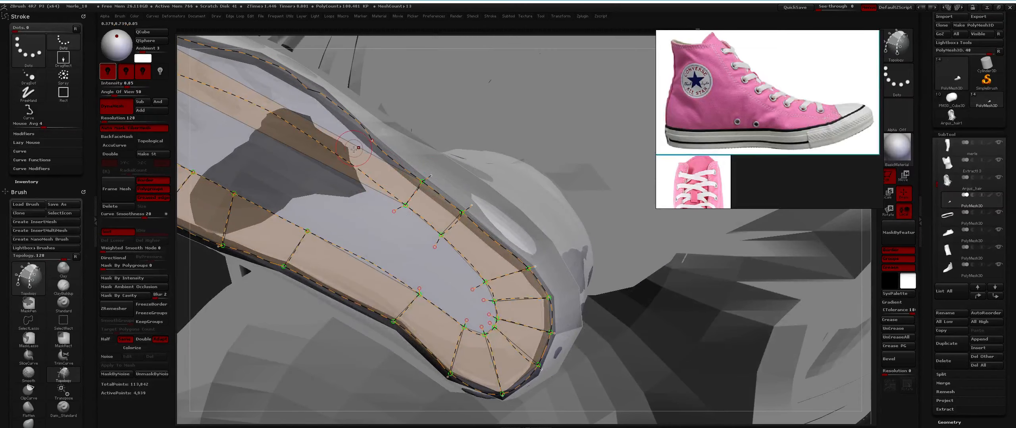
mouse_move(359, 155)
left_mouse_down()
mouse_move(399, 167)
mouse_move(412, 150)
left_mouse_up()
key("ctrl+z")
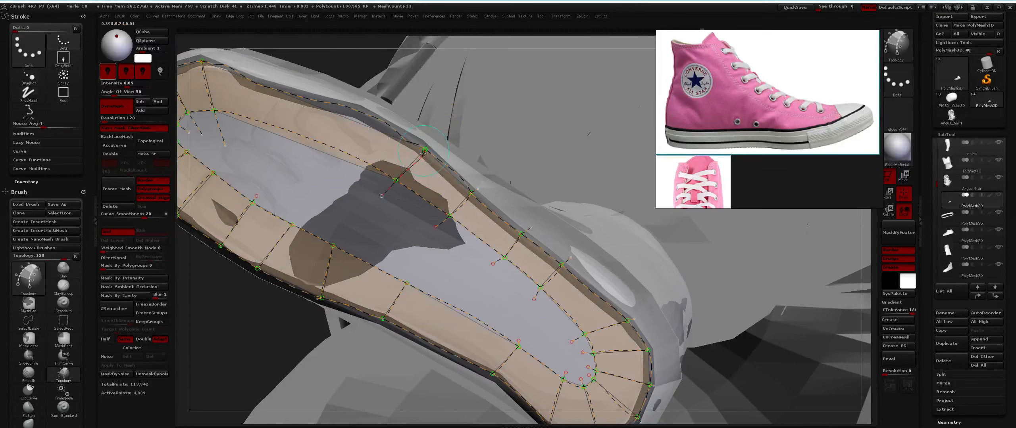
left_click(423, 146, "alt")
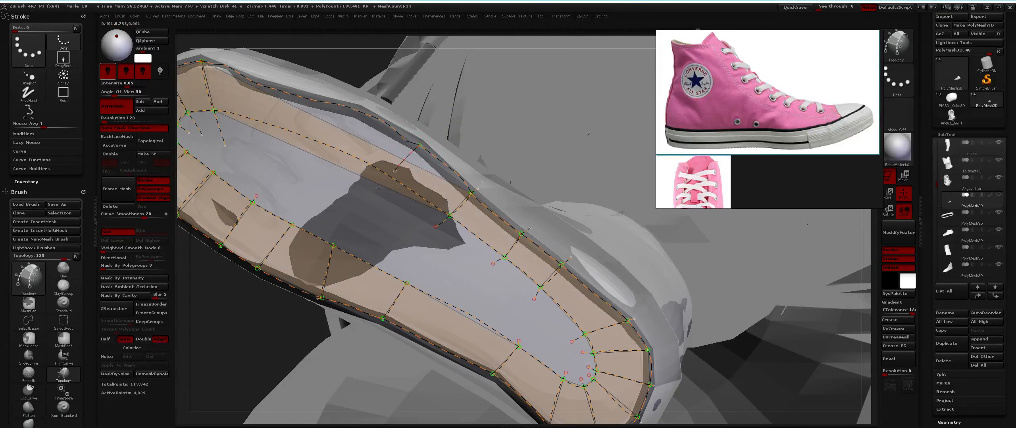
left_click_drag(379, 187, 375, 128)
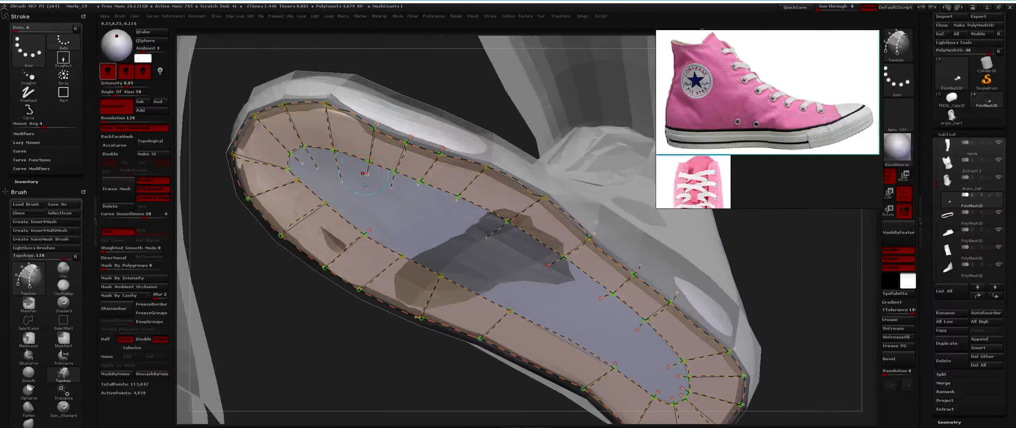
mouse_move(364, 186)
left_mouse_down()
mouse_move(410, 218)
mouse_move(355, 178)
left_mouse_up()
Draw a lengthwise centre curve from the inner toe loop to the midfoot and a first cross curve near the toes
key("ctrl")
mouse_move(323, 137)
left_mouse_down()
mouse_move(391, 195)
mouse_move(442, 200)
left_mouse_up()
mouse_move(282, 208)
left_mouse_down()
mouse_move(332, 214)
mouse_move(624, 171)
left_mouse_up()
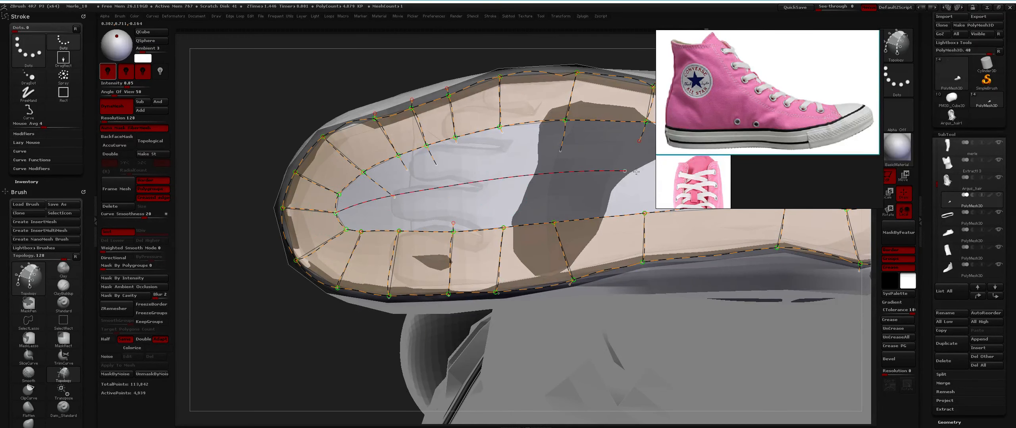
right_click_drag(587, 178, 508, 182, "alt")
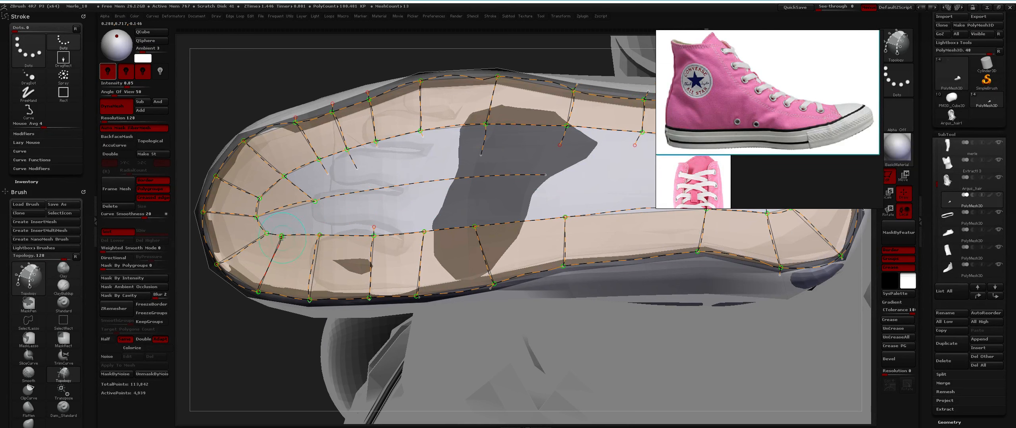
left_click_drag(314, 203, 330, 196)
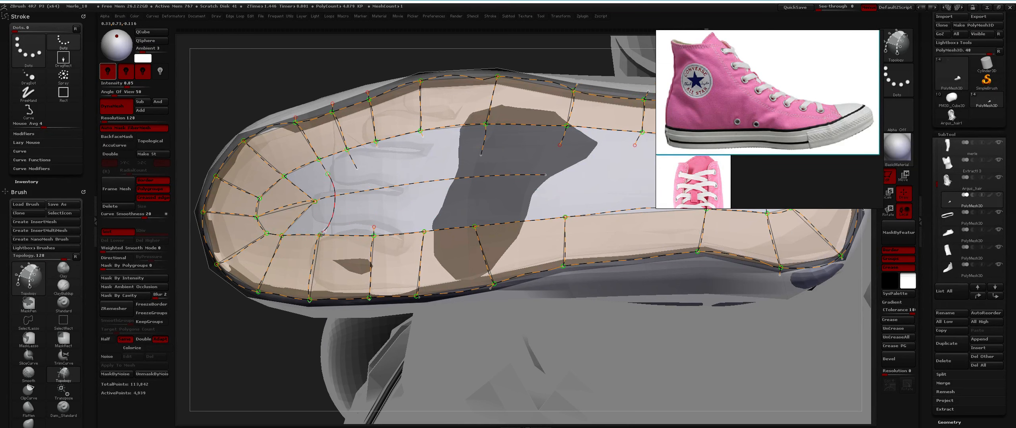
Draw further cross curves over the centre curve in the forefoot, joining opposite points of the inner loop
right_click_drag(338, 196, 304, 215)
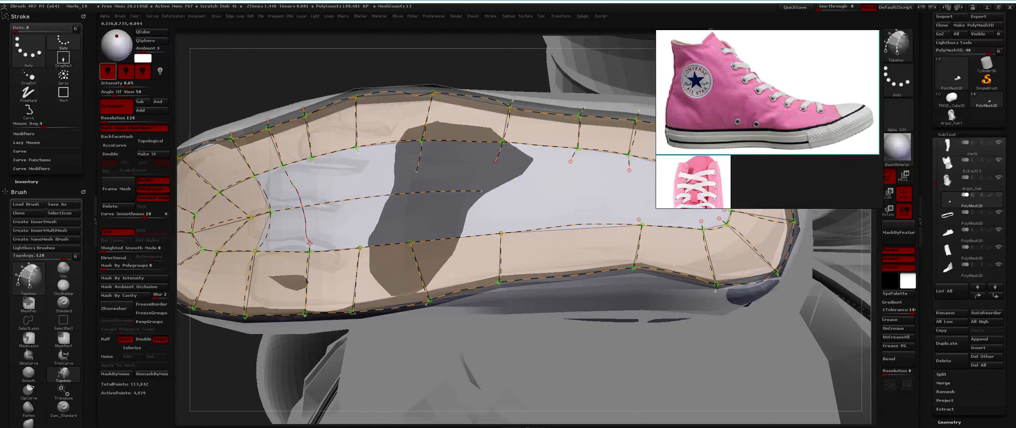
left_click_drag(309, 244, 300, 245)
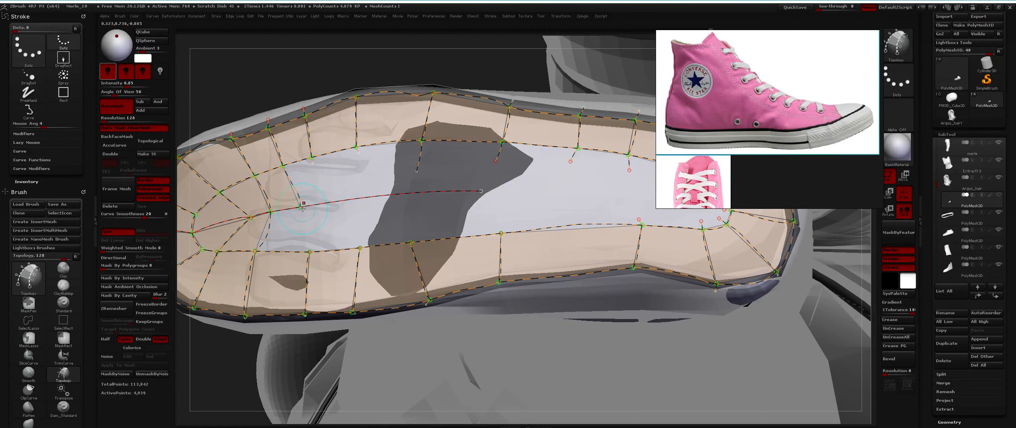
left_click_drag(312, 158, 332, 189)
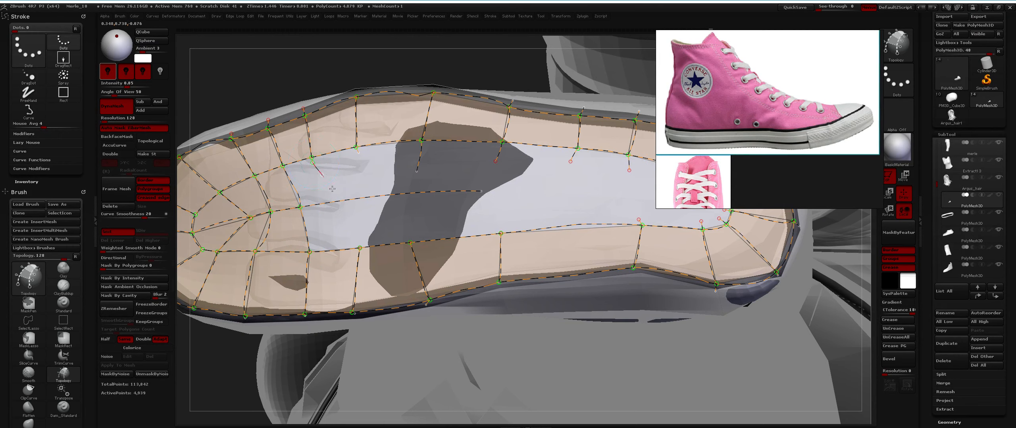
left_click_drag(358, 240, 359, 247)
Add two cross curves between the sole loops beside the ball of the foot and start linking them across the centre curve
mouse_move(431, 226)
right_mouse_down()
mouse_move(431, 202)
mouse_move(429, 228)
mouse_move(415, 218)
mouse_move(410, 235)
mouse_move(374, 223)
right_mouse_up()
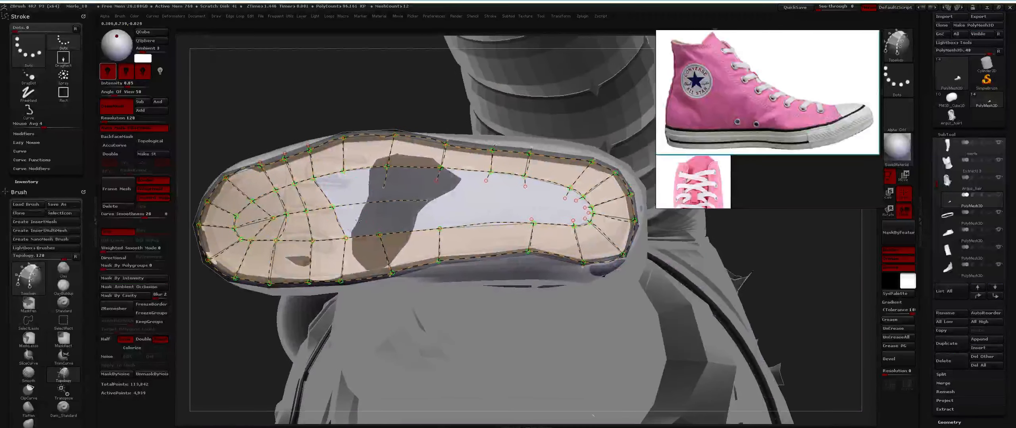
left_click(374, 251, "alt")
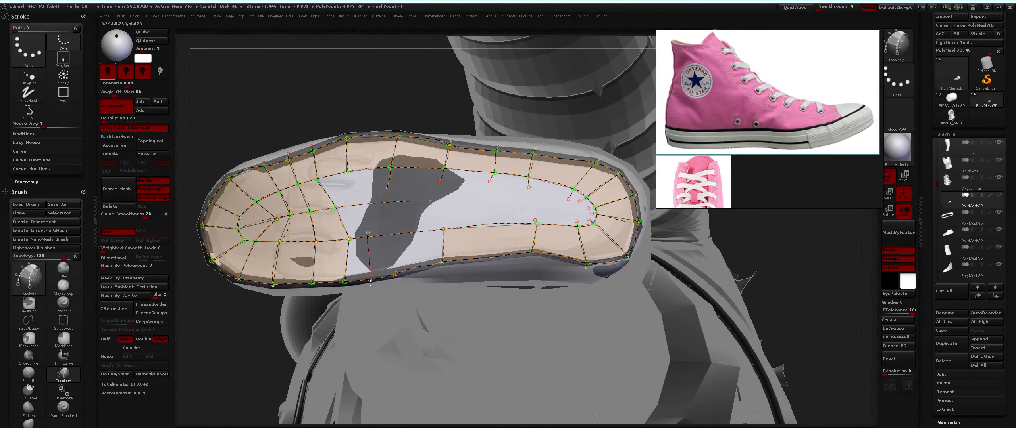
right_click_drag(370, 282, 393, 274)
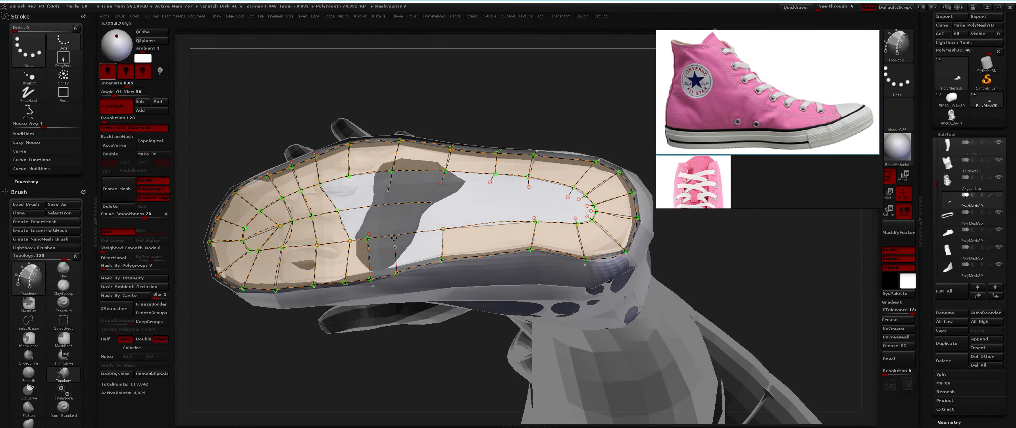
right_click_drag(393, 238, 353, 187)
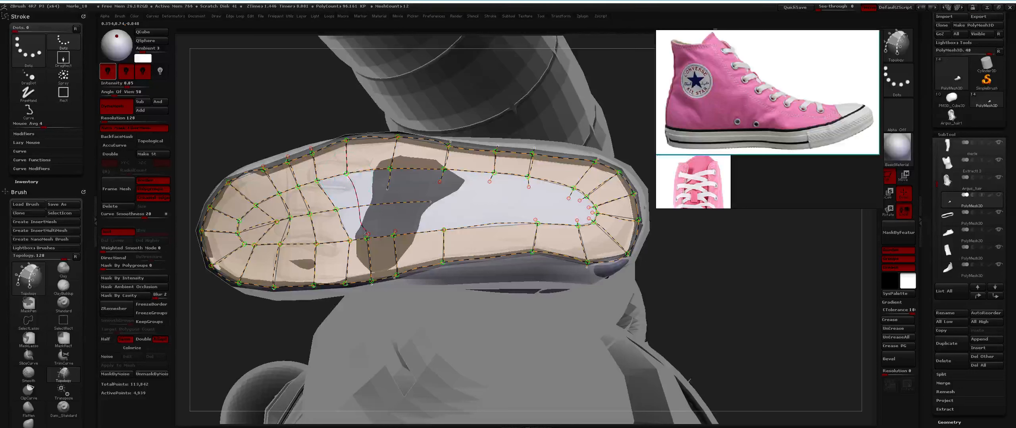
left_click_drag(366, 234, 369, 233)
mouse_move(388, 188)
left_mouse_down()
mouse_move(395, 238)
mouse_move(388, 187)
left_mouse_up()
Undo the last linking strokes and redraw the cross curves over the centre curve at the ball of the foot
key("ctrl+z")
key("ctrl+z")
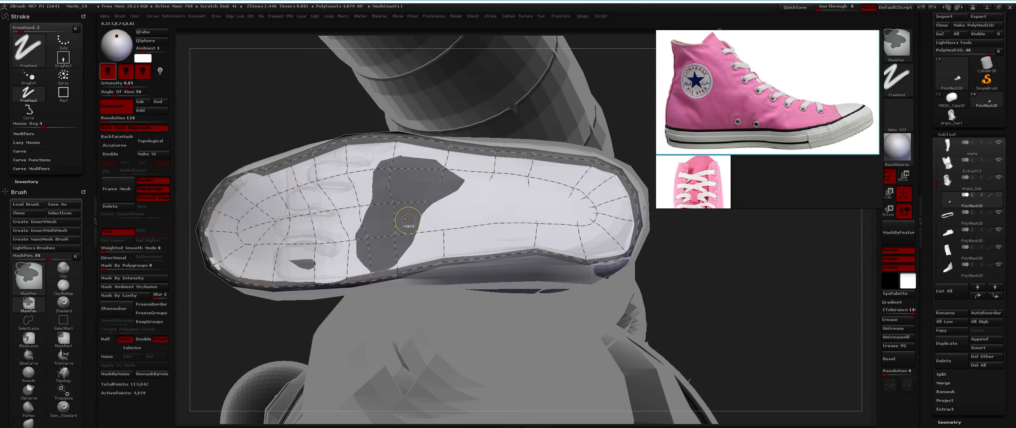
key("ctrl+z")
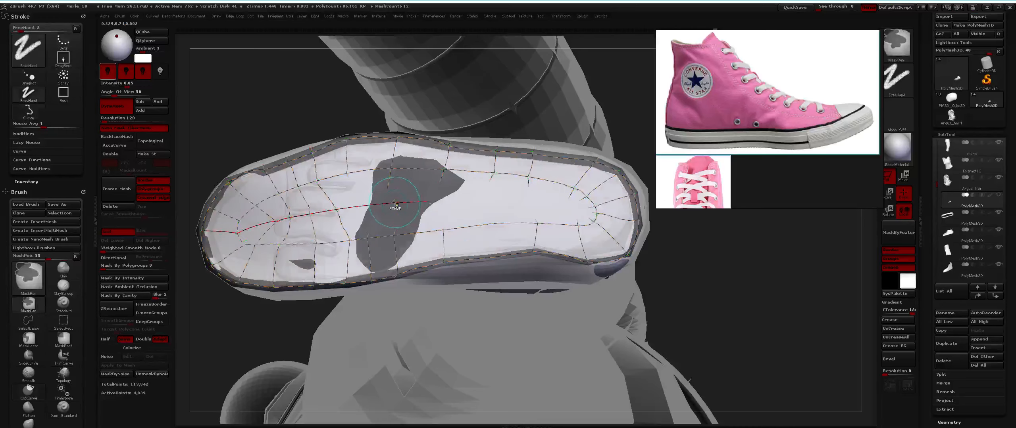
key("ctrl+shift+z")
right_click_drag(395, 207, 406, 239, "ctrl")
left_click_drag(399, 244, 388, 205)
left_click_drag(387, 173, 386, 171)
right_click_drag(413, 193, 414, 176, "ctrl")
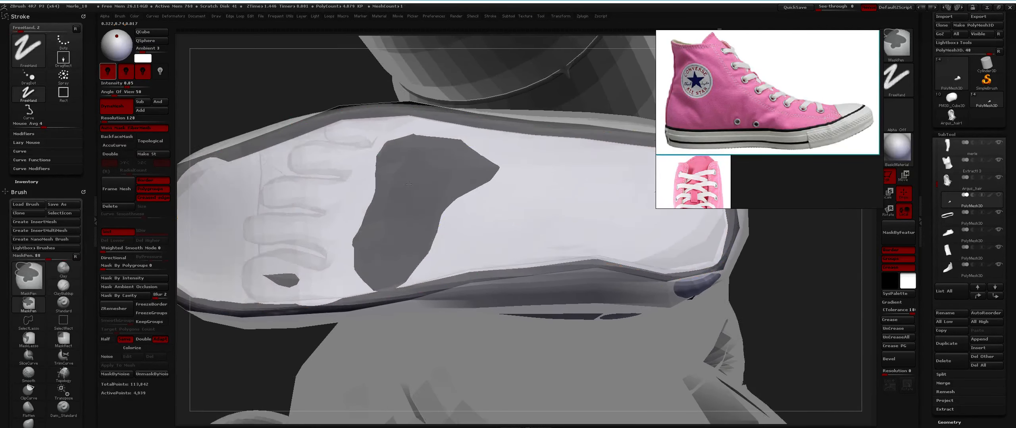
left_click_drag(413, 176, 393, 174, "alt")
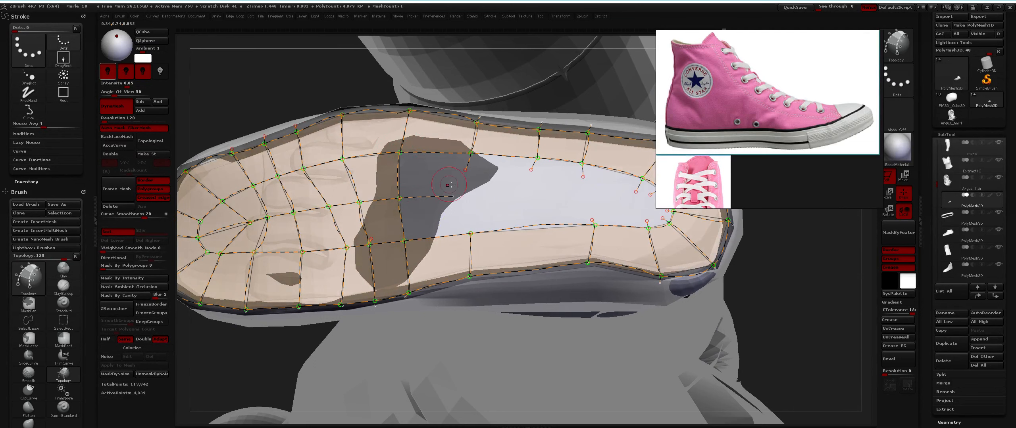
Extend the centre curve through the arch towards the heel and link the inner loop's sides across it
right_click_drag(399, 197, 371, 192)
left_click_drag(372, 237, 372, 239)
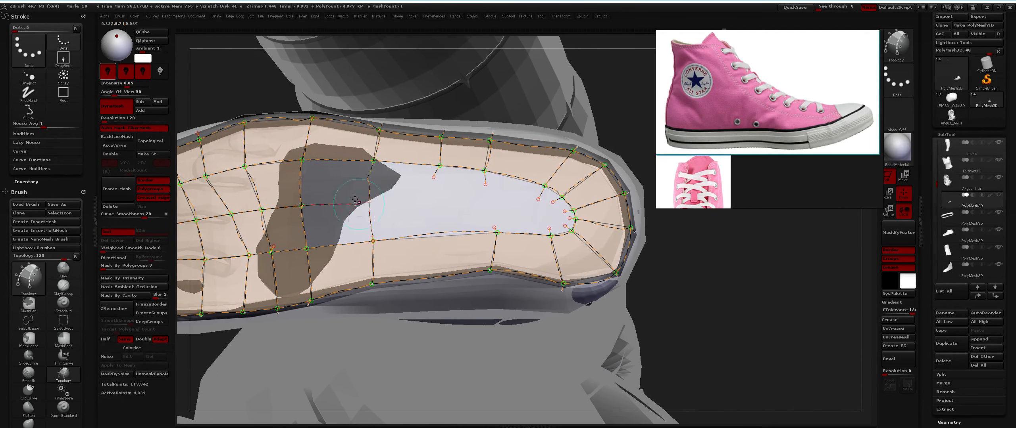
right_click_drag(349, 192, 334, 171)
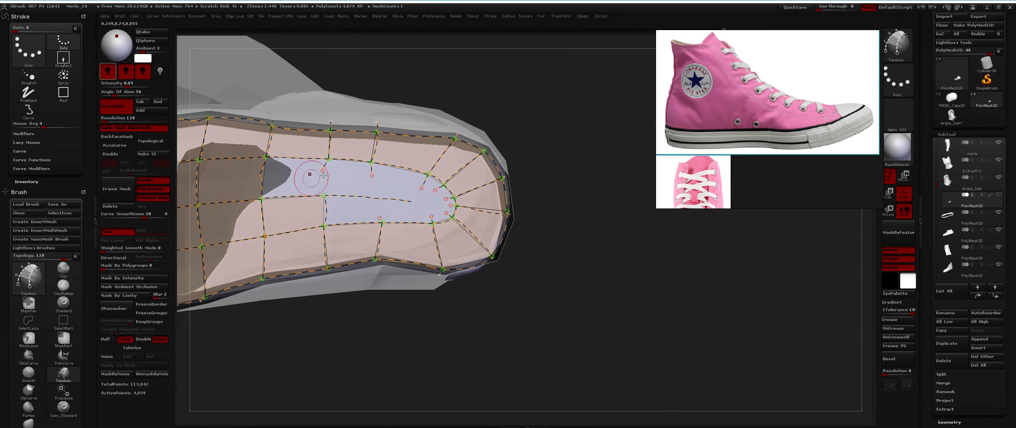
right_click_drag(323, 197, 391, 200, "ctrl")
right_click_drag(391, 201, 346, 191, "alt")
left_click_drag(232, 190, 373, 203)
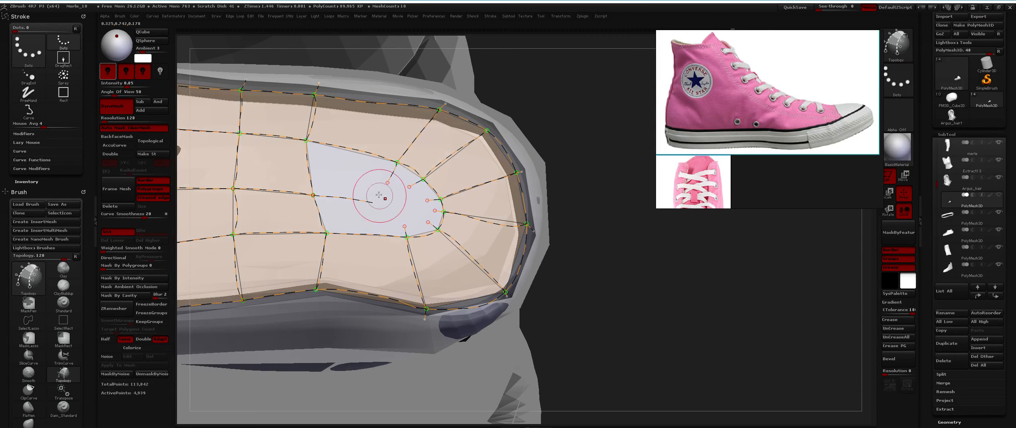
Join the centre curve's end to the inner loop with a cross curve just ahead of the heel
right_click_drag(385, 197, 349, 183, "alt")
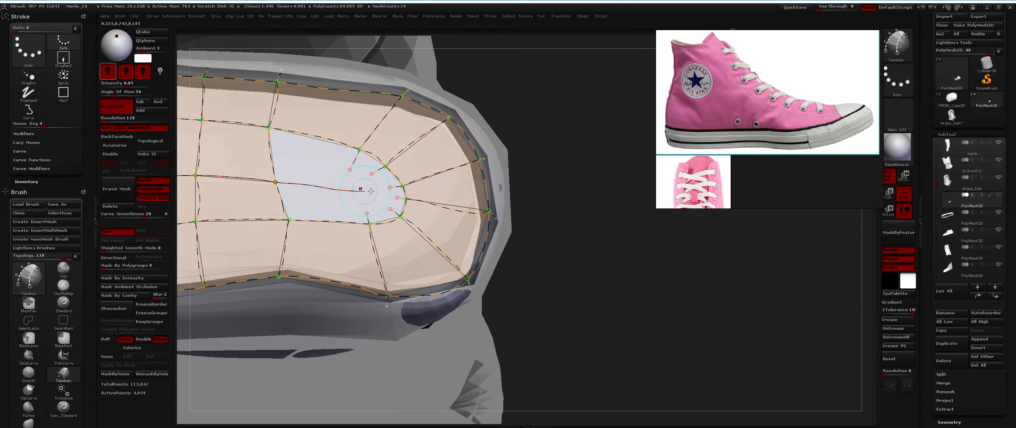
mouse_move(371, 191)
left_mouse_down()
mouse_move(357, 195)
mouse_move(365, 212)
mouse_move(380, 192)
left_mouse_up()
right_click_drag(393, 195, 383, 175)
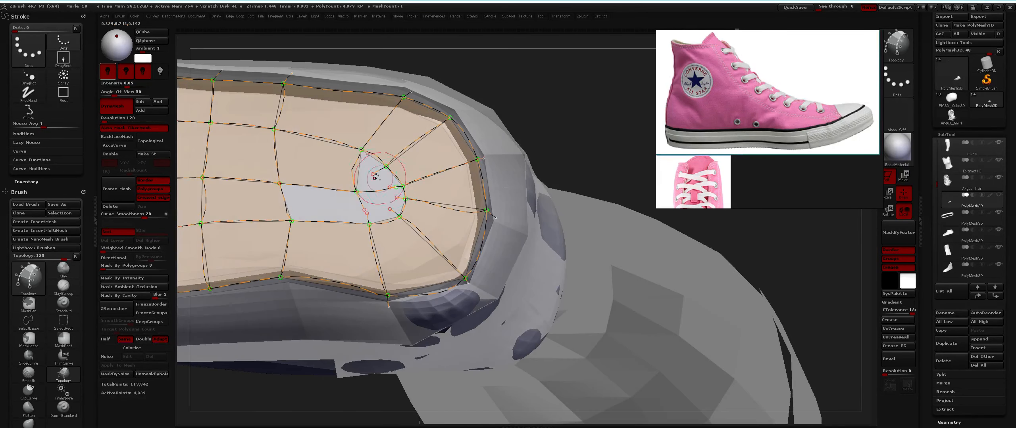
Remove the stray curve ends inside the inner loop at the heel
left_click_drag(387, 209, 385, 211, "alt")
right_click_drag(385, 212, 397, 215)
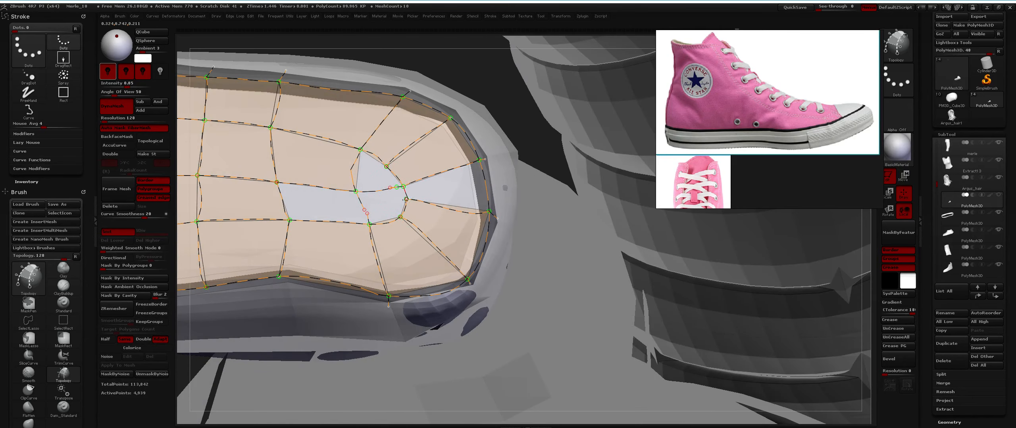
left_click(389, 188, "alt")
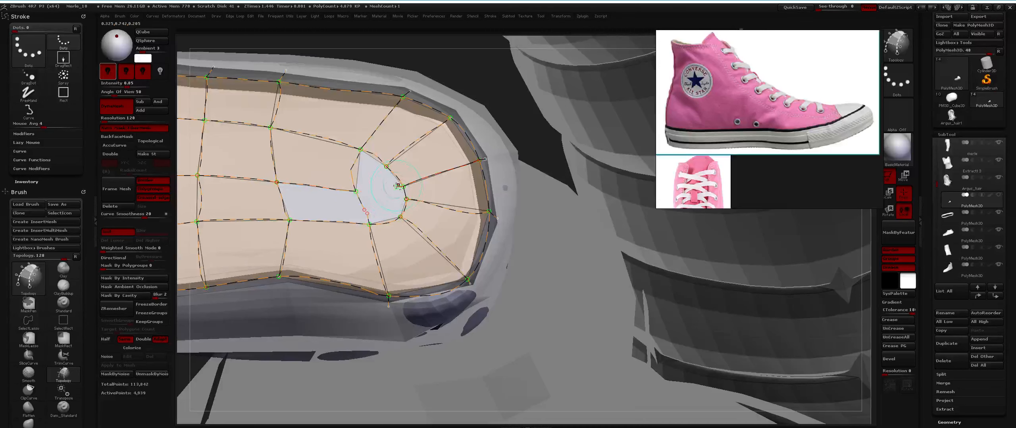
left_click(400, 192, "alt")
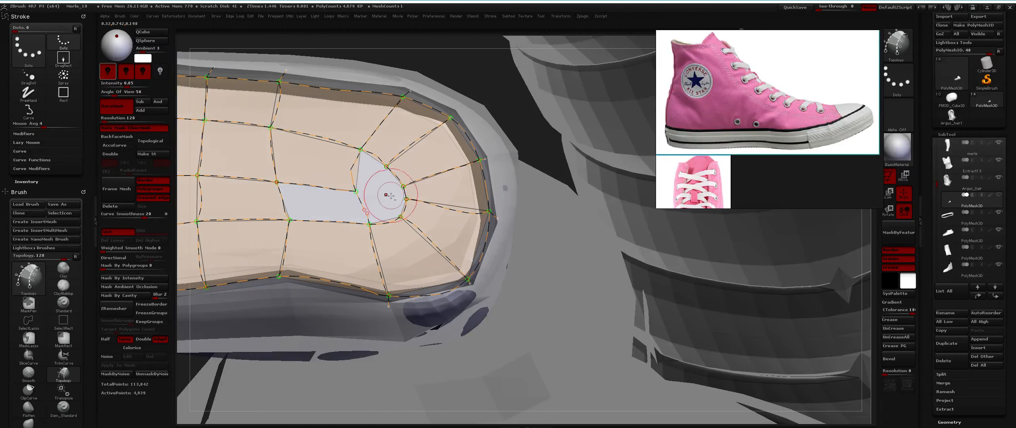
mouse_move(432, 144)
right_mouse_down()
mouse_move(433, 158)
mouse_move(437, 150)
right_mouse_up()
right_click_drag(478, 199, 432, 152)
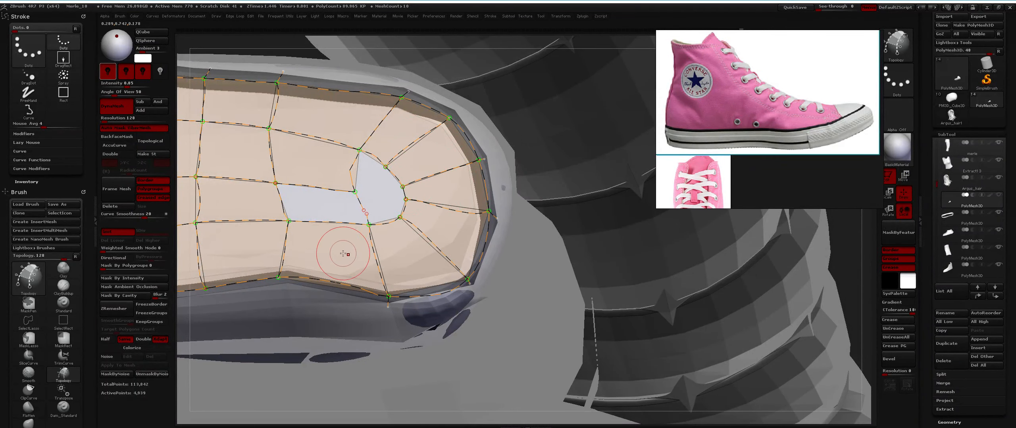
Run the last arch cross curve out to the sole's edge and fill the heel opening with two crossing curves
mouse_move(379, 212)
left_mouse_down("alt")
mouse_move(364, 215)
mouse_move(330, 296)
left_mouse_up("alt")
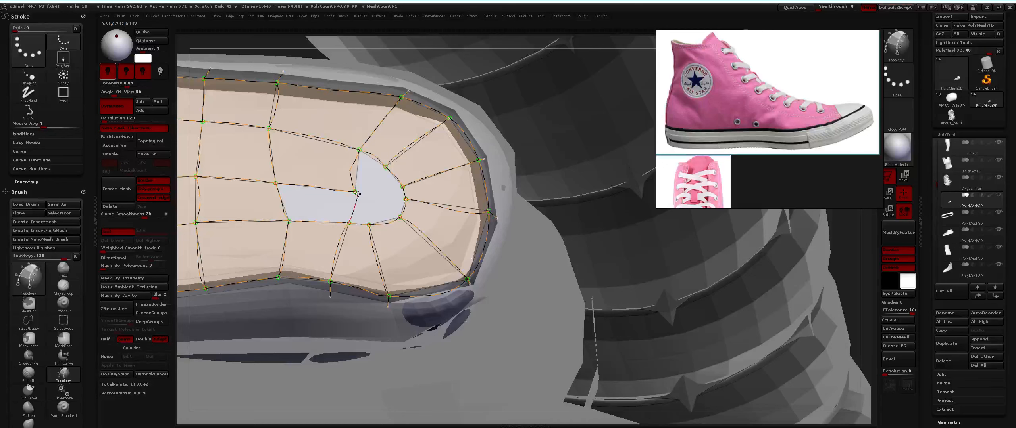
left_click_drag(386, 167, 368, 226)
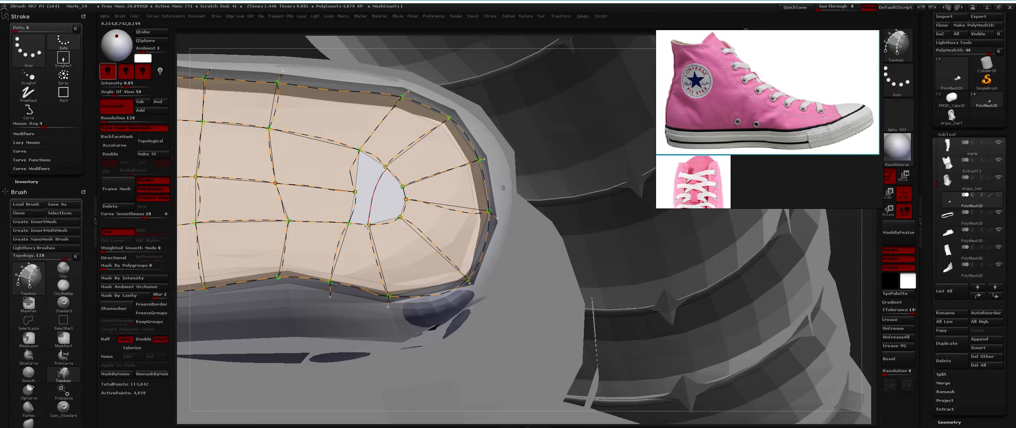
left_click_drag(354, 192, 408, 201)
Generate the sole underside mesh from the finished curve network and split it off as its own subtool
right_click_drag(429, 229, 376, 238, "ctrl")
right_click_drag(377, 238, 370, 200, "ctrl")
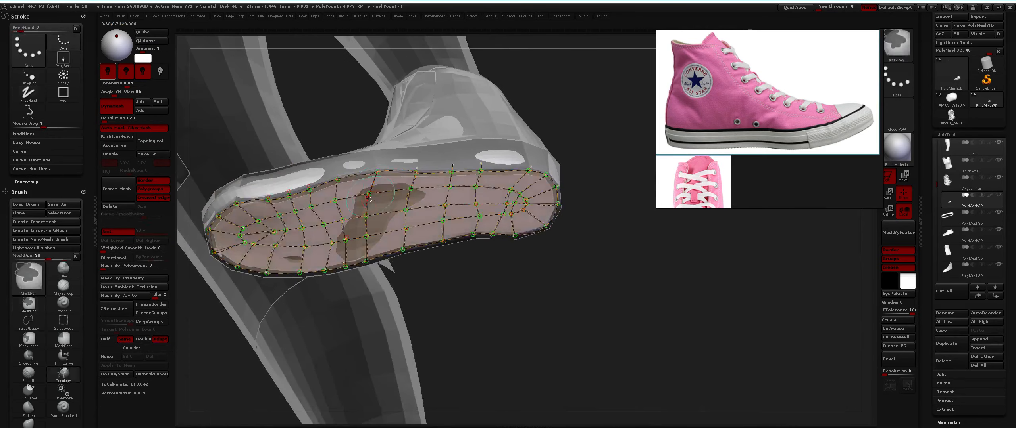
key("space")
left_click_drag(393, 180, 390, 180)
left_click(390, 181)
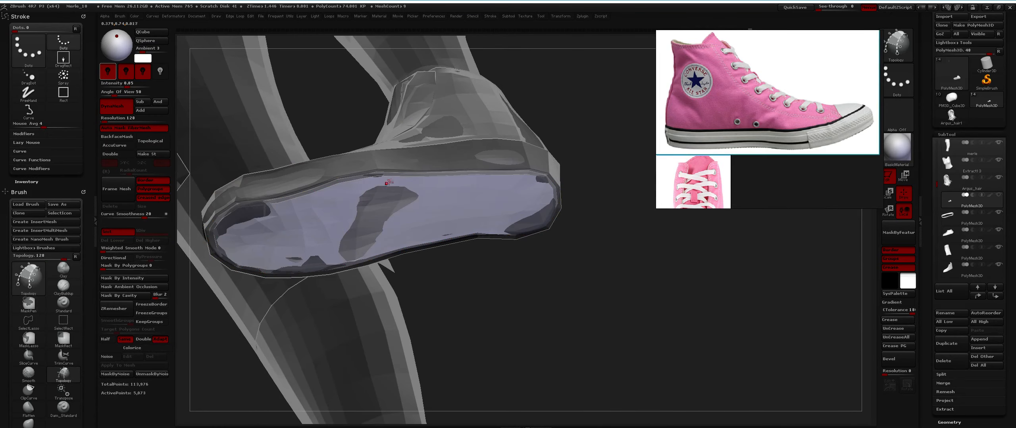
key("q")
left_click(391, 188)
Draw a short curve down the sole sidewall beside the ball of the foot as one end of a toe bumper
right_click_drag(419, 111, 442, 180)
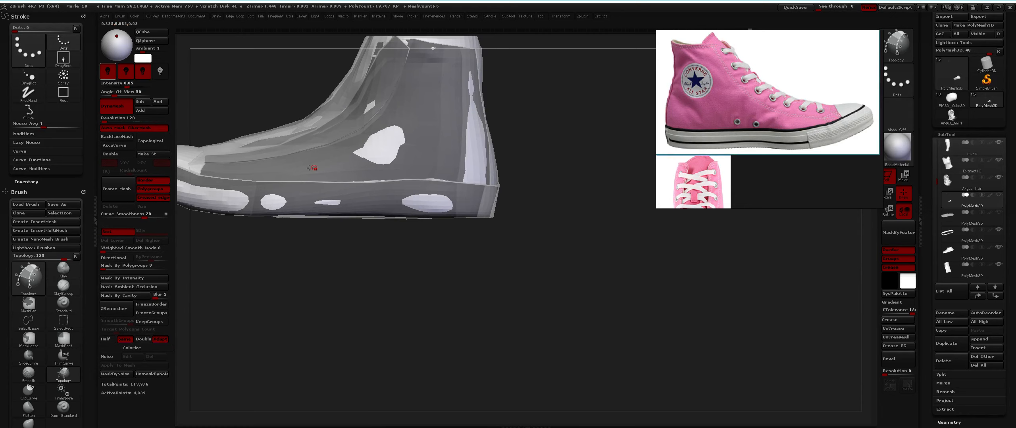
right_click_drag(313, 168, 525, 142)
key("space")
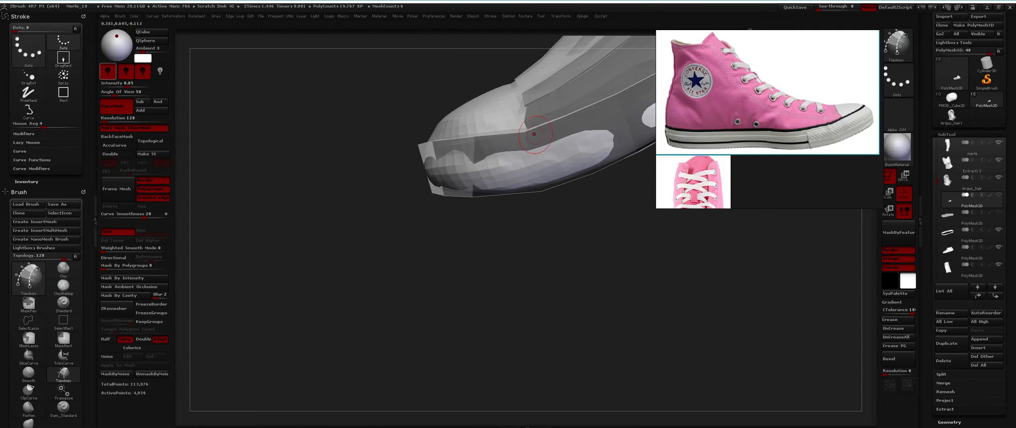
right_click_drag(602, 107, 503, 152)
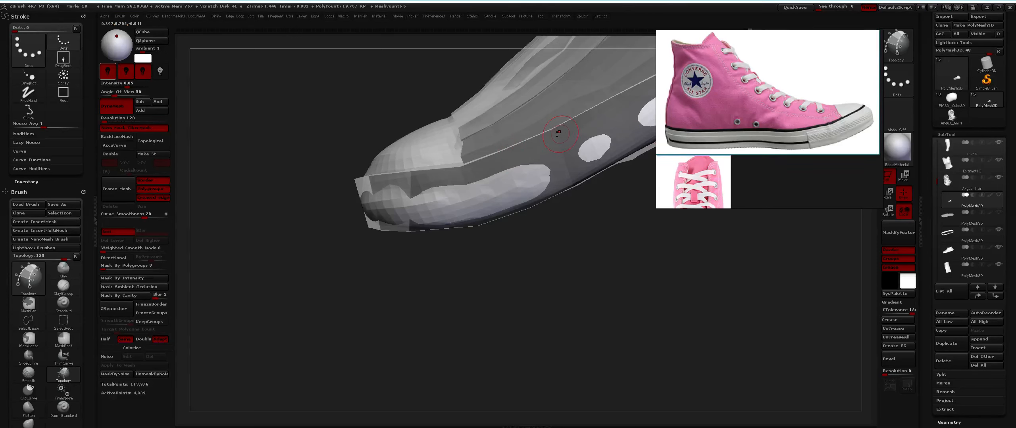
left_click_drag(565, 183, 569, 184)
right_click_drag(569, 184, 571, 162, "alt")
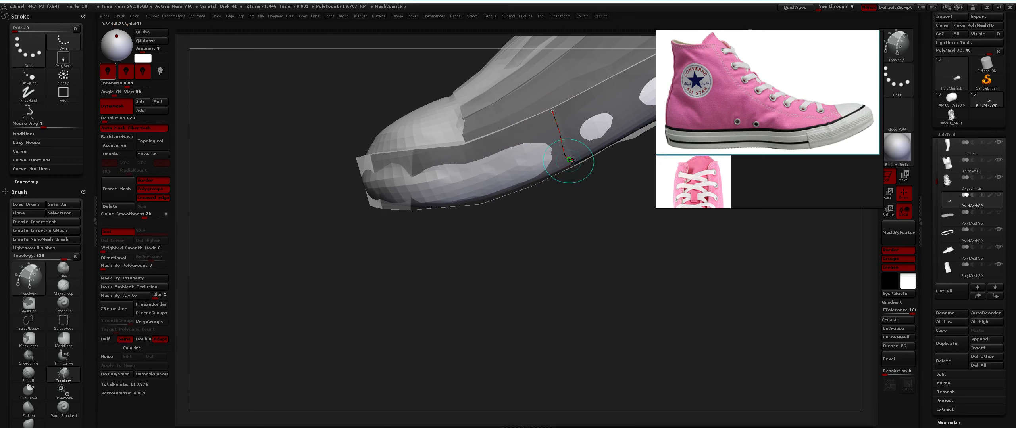
left_click_drag(571, 160, 428, 202)
key("ctrl+z")
Trace the toe bumper's lower and upper edges from that end curve along the sole sidewall towards the toe
right_click_drag(455, 195, 464, 163)
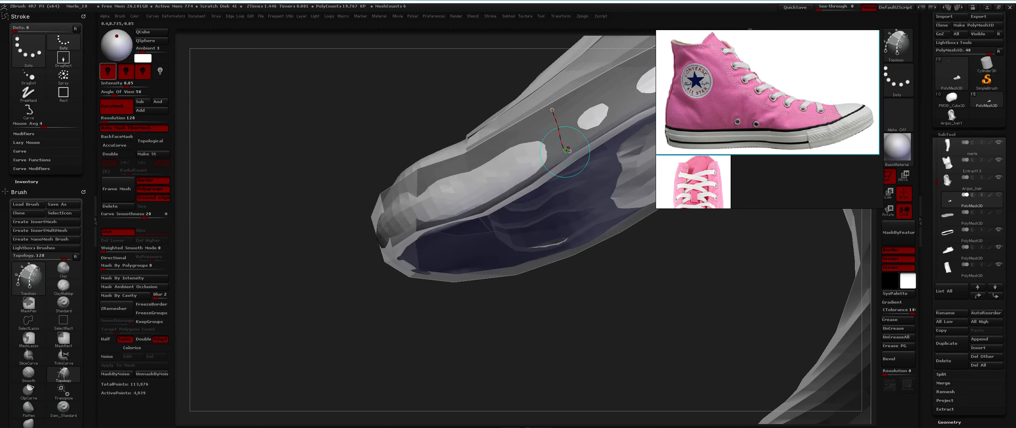
left_click_drag(568, 152, 469, 198)
mouse_move(469, 198)
right_mouse_down()
mouse_move(447, 190)
mouse_move(499, 179)
right_mouse_up()
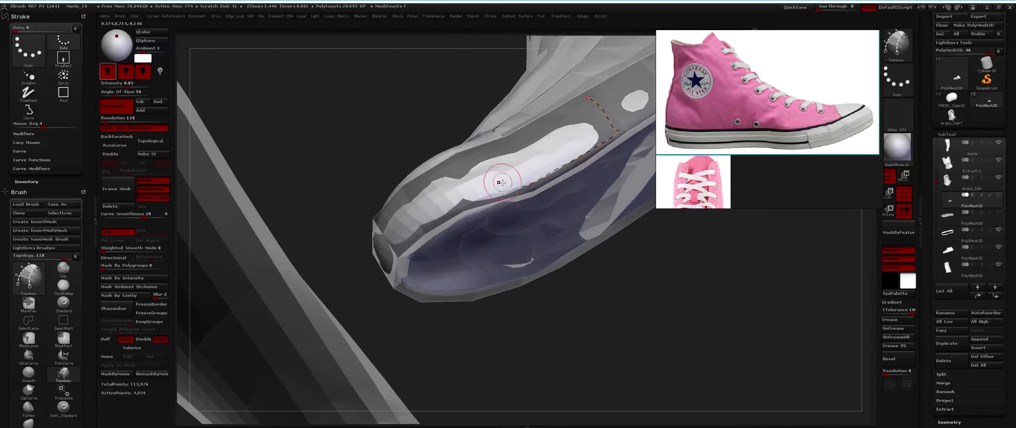
left_click_drag(521, 189, 424, 232)
right_click_drag(449, 197, 512, 148)
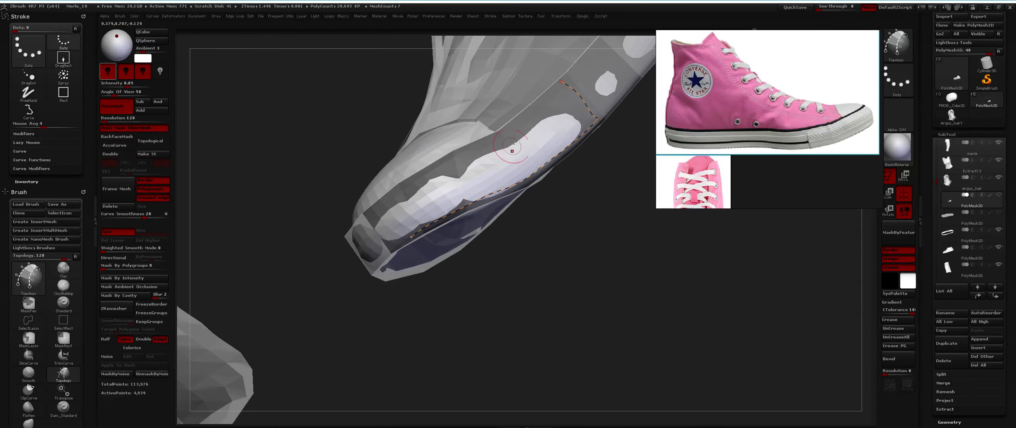
left_click_drag(561, 81, 551, 94)
left_click_drag(382, 199, 378, 204)
mouse_move(738, 156)
middle_mouse_down()
mouse_move(749, 157)
mouse_move(736, 152)
middle_mouse_up()
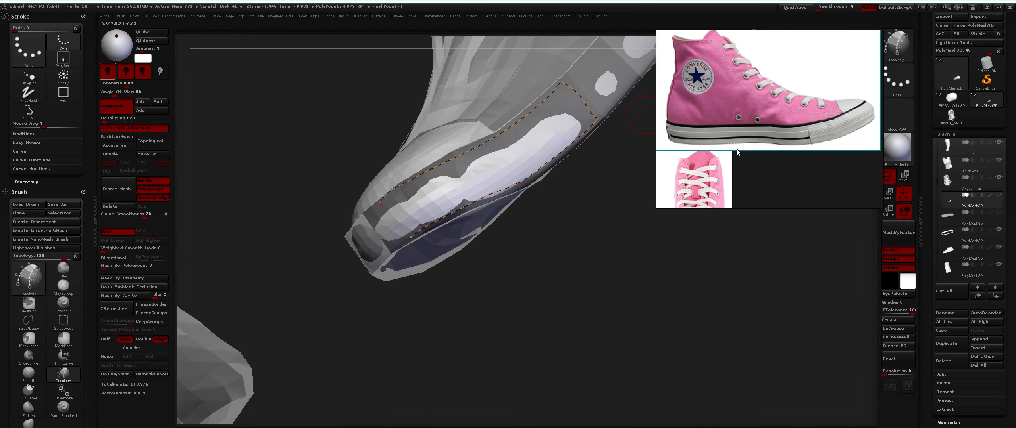
Draw the bumper's end curve on the opposite side of the shoe and run its upper and lower edges forward
right_click_drag(452, 190, 589, 161)
right_click_drag(469, 157, 441, 223)
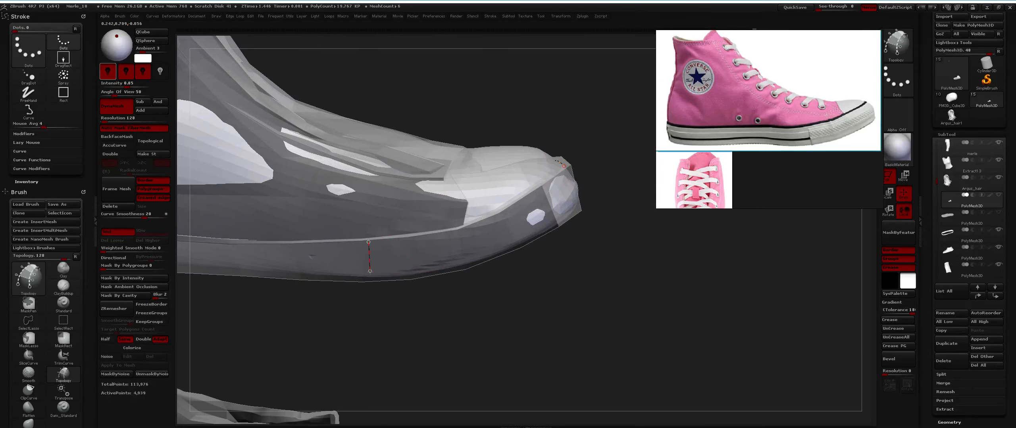
mouse_move(404, 267)
right_mouse_down()
mouse_move(398, 231)
mouse_move(375, 248)
right_mouse_up()
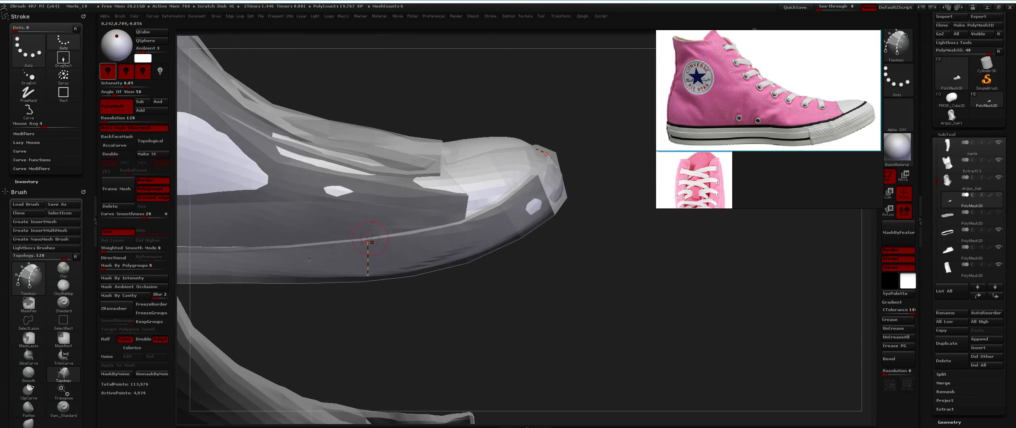
left_click_drag(368, 242, 405, 235)
left_click_drag(508, 197, 523, 186)
right_click_drag(393, 285, 382, 250)
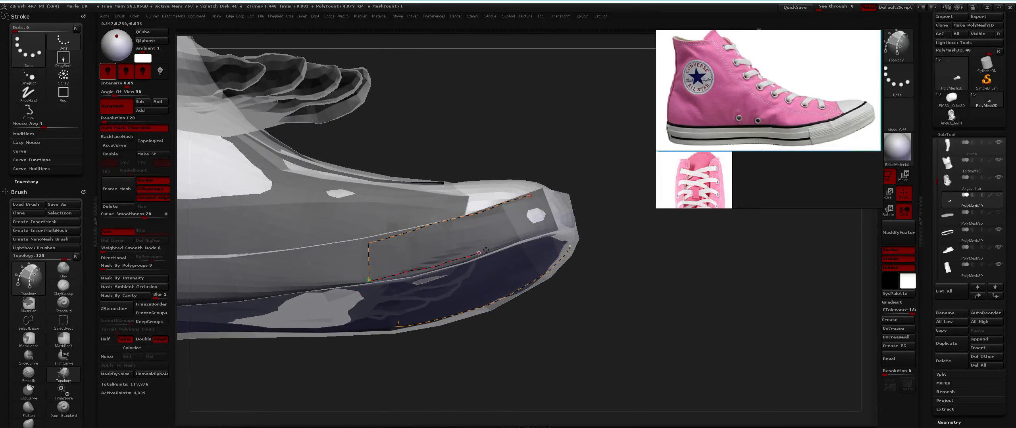
Join the upper and lower bumper edge curves around the front of the toe to close the outline
right_click_drag(538, 229, 424, 218)
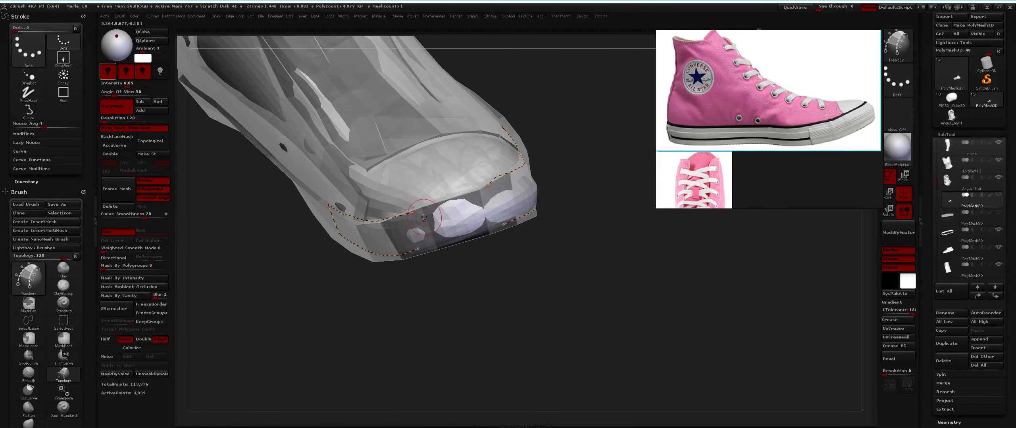
left_click_drag(483, 188, 487, 186)
mouse_move(519, 222)
right_mouse_down()
mouse_move(510, 178)
mouse_move(503, 216)
mouse_move(431, 240)
right_mouse_up()
key("ctrl+z")
key("ctrl+z")
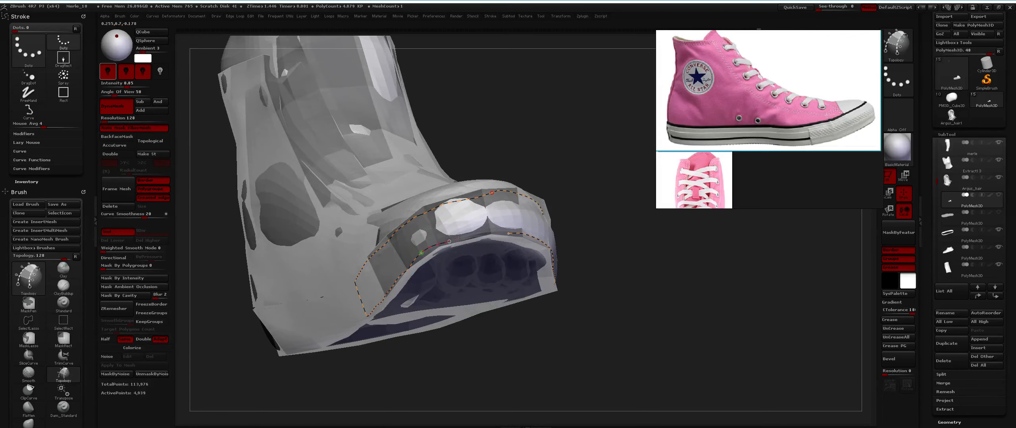
right_click_drag(505, 232, 404, 237)
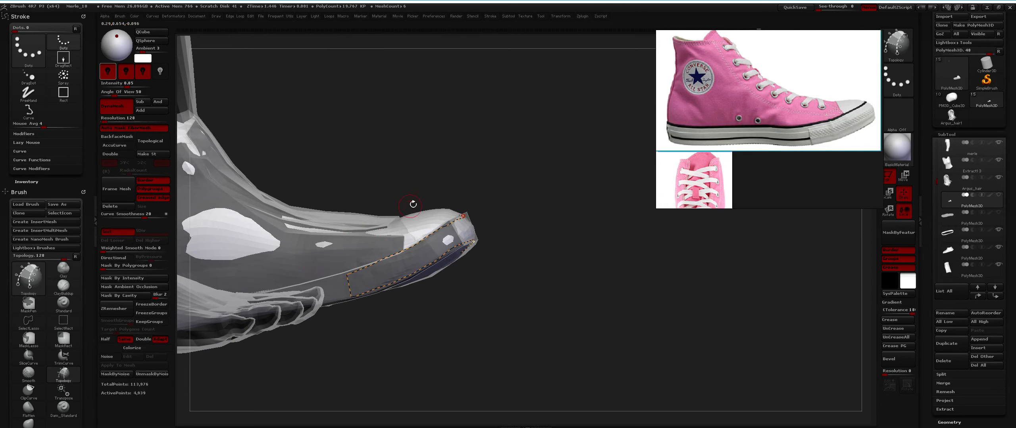
Divide the bumper outline along the side of the shoe with cross curves between its upper and lower edges
right_click_drag(413, 204, 399, 233)
right_click_drag(435, 196, 396, 218)
key("shift+s")
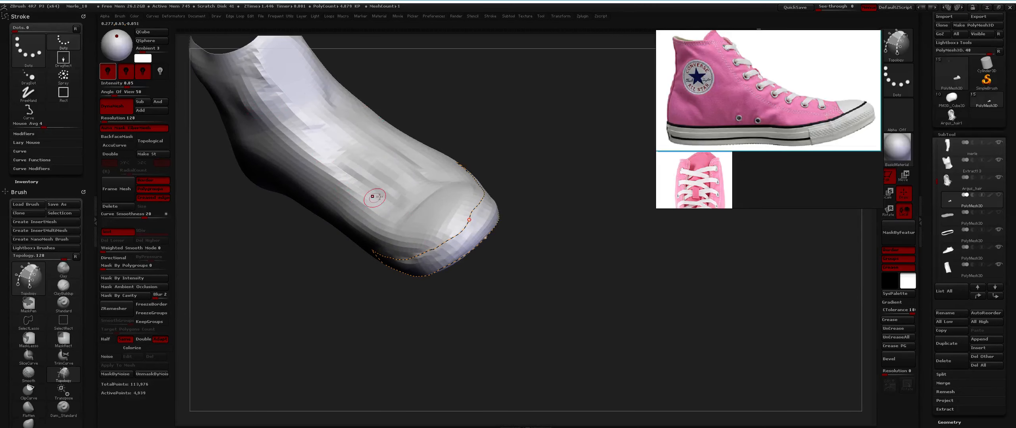
key("shift+s")
right_click_drag(367, 214, 417, 161)
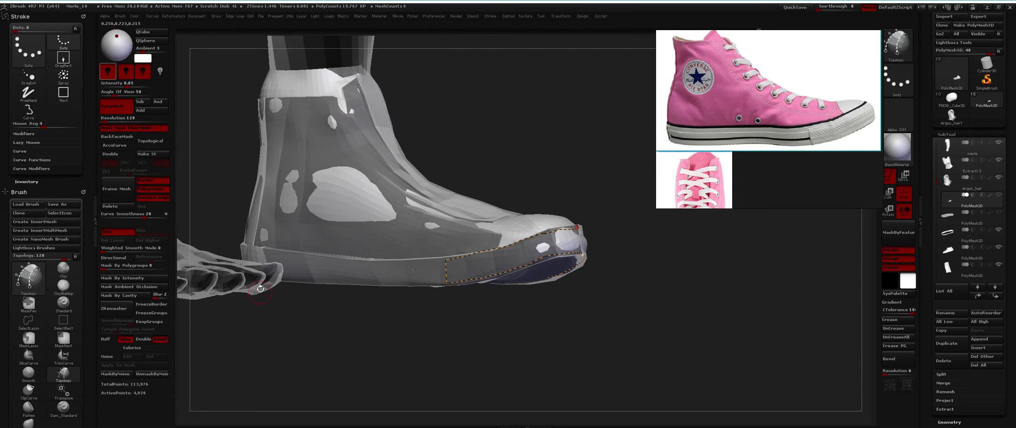
mouse_move(280, 189)
left_mouse_down()
mouse_move(320, 217)
mouse_move(283, 215)
mouse_move(286, 261)
mouse_move(357, 220)
left_mouse_up()
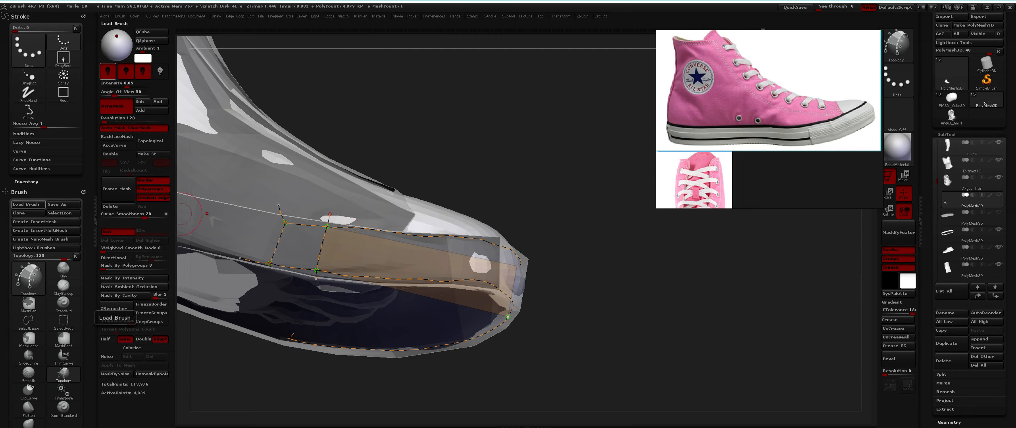
left_click_drag(437, 90, 356, 218)
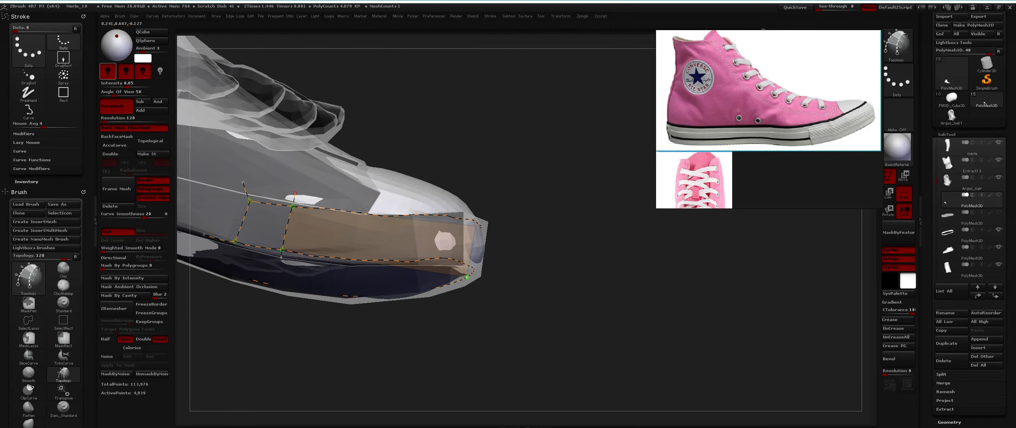
mouse_move(344, 260)
left_mouse_down()
mouse_move(417, 227)
mouse_move(416, 218)
mouse_move(460, 211)
mouse_move(534, 254)
mouse_move(516, 246)
mouse_move(564, 232)
mouse_move(527, 210)
mouse_move(510, 266)
left_mouse_up()
left_click(484, 265)
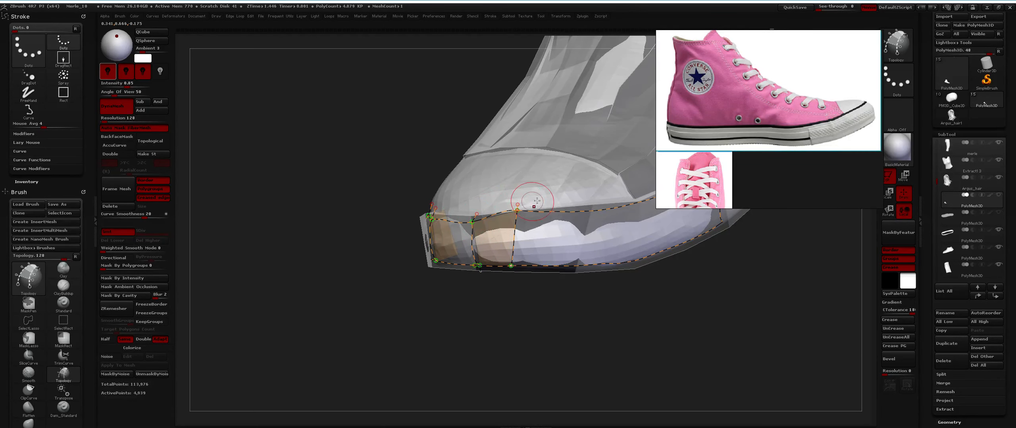
Continue the cross curves around the toe to the first side and connect the corners of the last cell
left_click_drag(511, 210, 450, 192)
left_click_drag(436, 253, 436, 253)
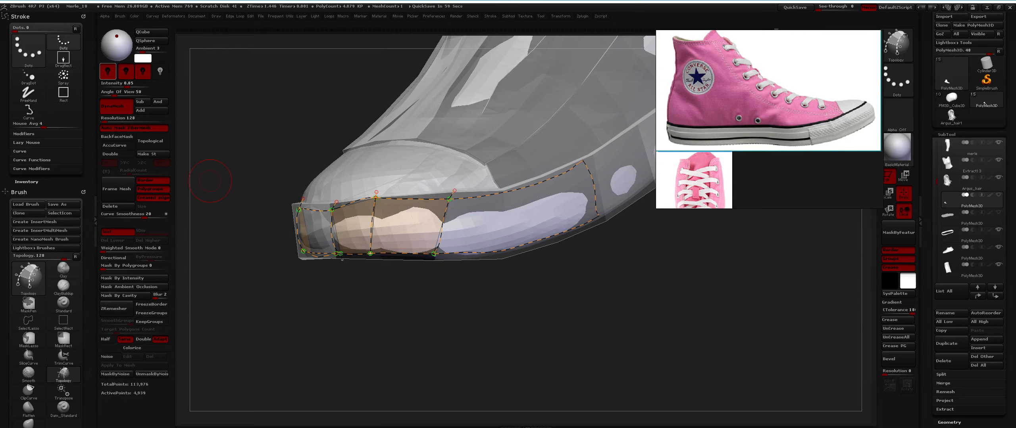
left_click_drag(679, 257, 507, 194)
left_click_drag(508, 278, 564, 222)
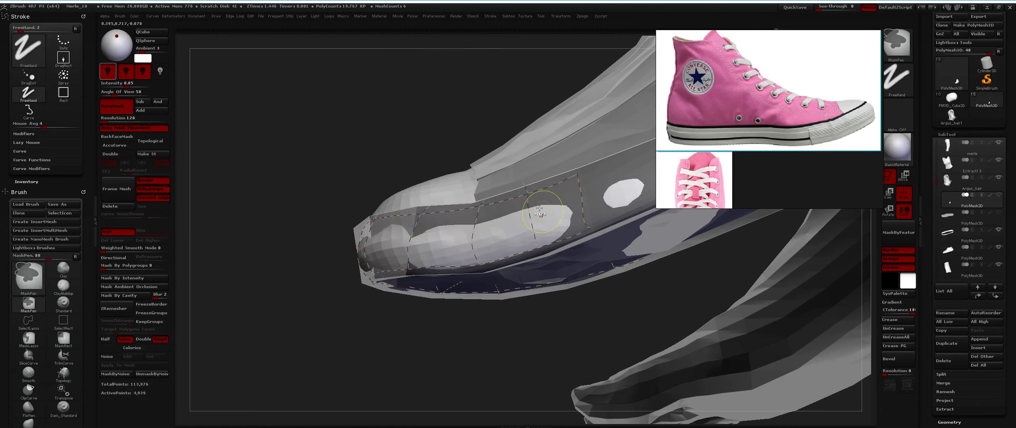
mouse_move(574, 175)
left_mouse_down()
mouse_move(555, 186)
mouse_move(575, 173)
left_mouse_up()
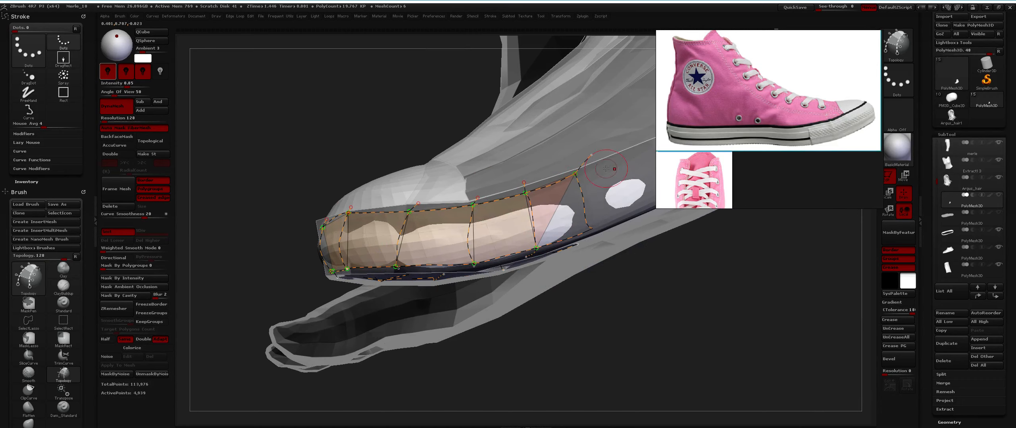
left_click_drag(542, 228, 473, 252)
left_click_drag(506, 220, 476, 246)
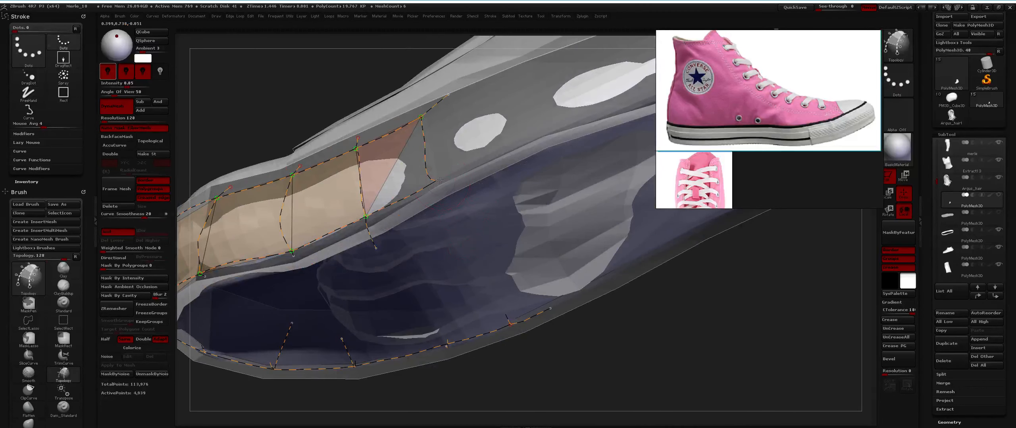
left_click_drag(439, 182, 419, 136)
mouse_move(436, 185)
left_mouse_down()
mouse_move(367, 150)
mouse_move(336, 178)
mouse_move(340, 209)
mouse_move(317, 206)
mouse_move(318, 227)
left_mouse_up()
Complete the cross curves across the front of the toe and join their lower ends to the bumper's bottom edge
right_click_drag(341, 222, 381, 211, "ctrl")
mouse_move(552, 208)
right_mouse_down()
mouse_move(440, 206)
mouse_move(481, 188)
right_mouse_up()
left_click_drag(476, 183, 515, 173, "alt")
left_click_drag(458, 212, 456, 230, "alt")
mouse_move(456, 230)
right_mouse_down("ctrl")
mouse_move(444, 210)
mouse_move(456, 223)
right_mouse_up("ctrl")
right_click_drag(456, 222, 465, 227, "ctrl")
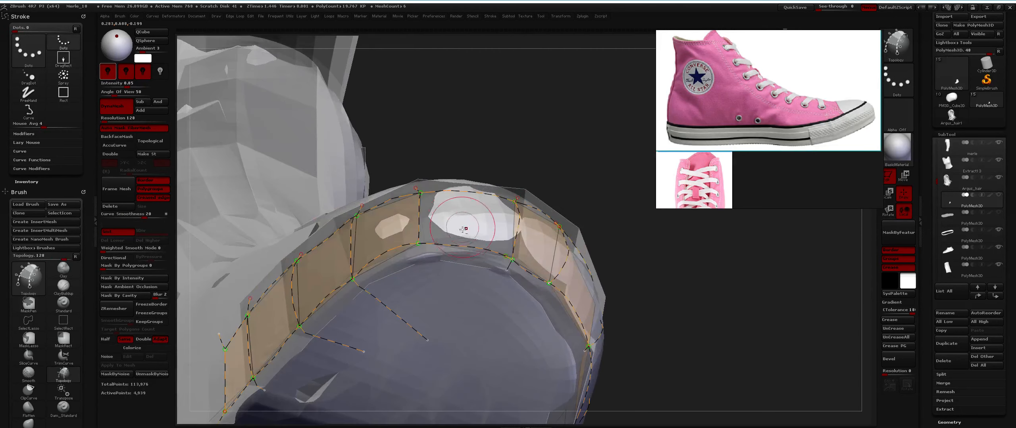
mouse_move(418, 243)
left_mouse_down()
mouse_move(512, 259)
mouse_move(413, 241)
left_mouse_up()
right_click_drag(414, 241, 429, 236, "ctrl")
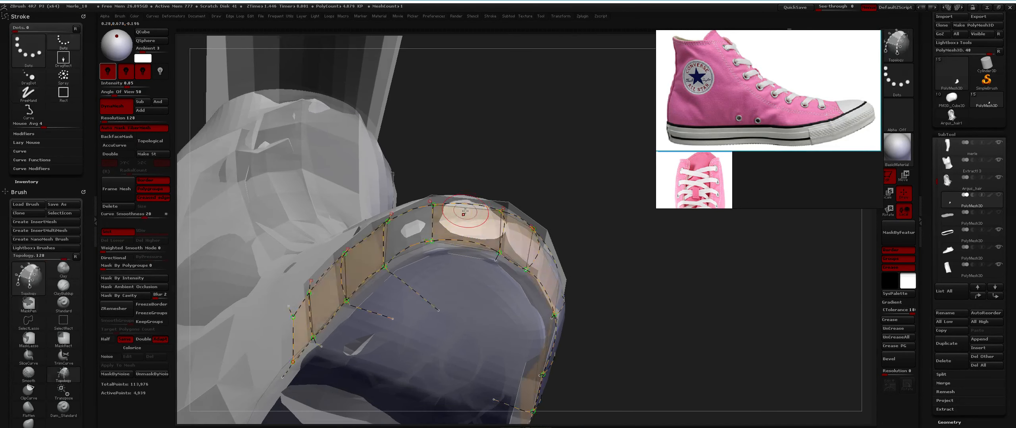
key("ctrl+z")
left_click_drag(500, 252, 500, 253)
Generate the toe bumper mesh from the finished curve network and split it off as its own subtool
right_click_drag(499, 251, 462, 174, "ctrl")
key("space")
left_click_drag(462, 175, 463, 175)
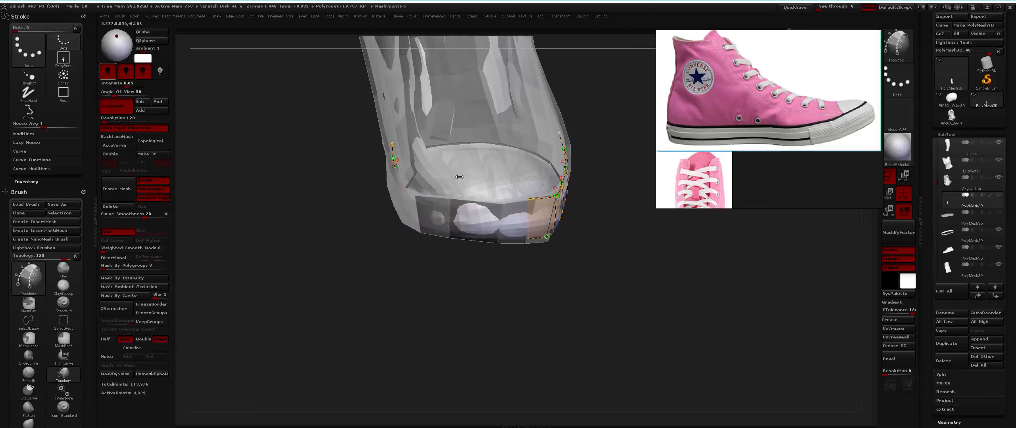
left_click(485, 180)
key("ctrl+z")
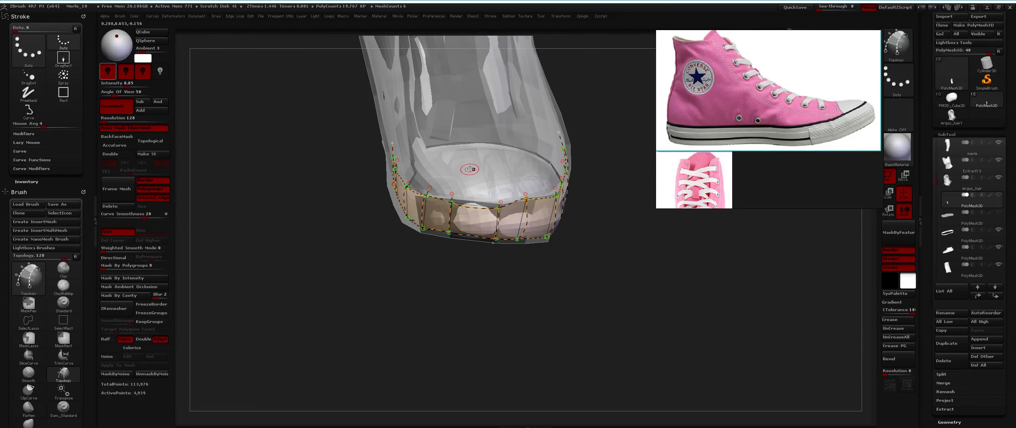
key("space")
left_click(474, 167)
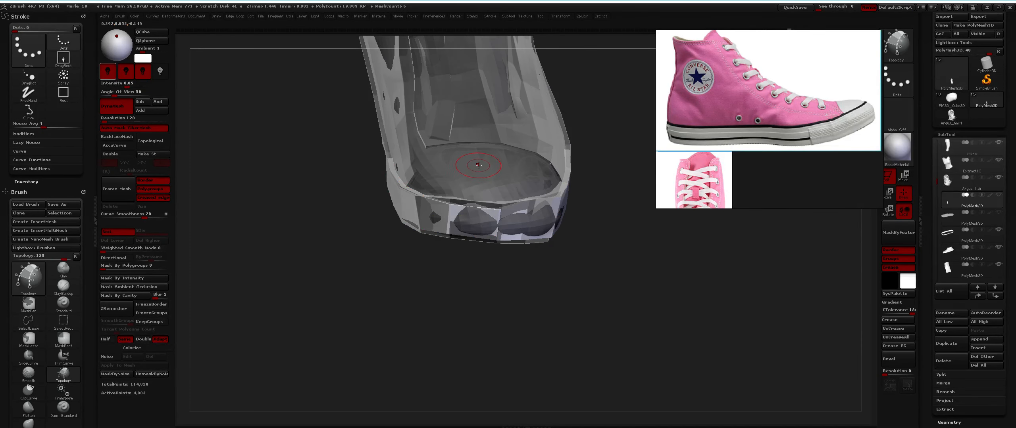
key("space")
left_click(471, 174)
Trace the toe cap's rear edge with a curve across the top of the foot
mouse_move(429, 232)
right_mouse_down("shift")
mouse_move(463, 172)
mouse_move(444, 178)
mouse_move(440, 195)
mouse_move(491, 231)
mouse_move(472, 183)
mouse_move(432, 187)
right_mouse_up("shift")
key("ctrl+z")
right_click_drag(481, 157, 438, 198)
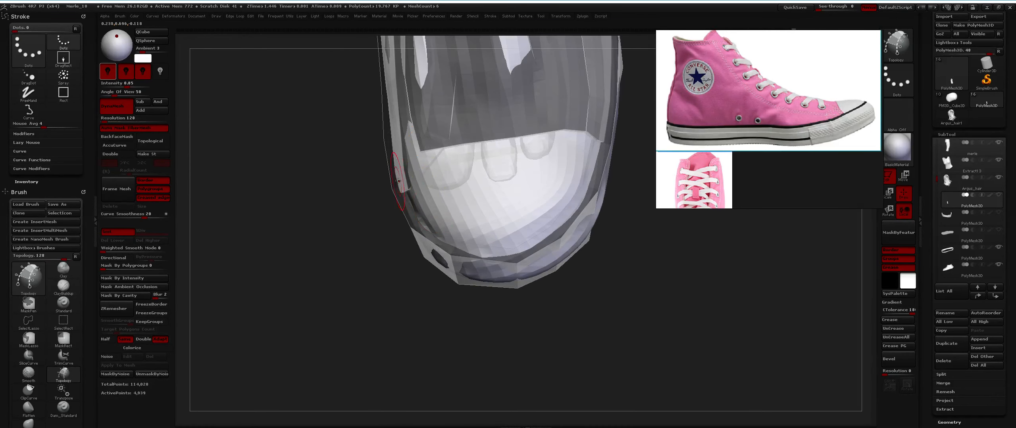
mouse_move(409, 174)
right_mouse_down()
mouse_move(503, 139)
mouse_move(546, 150)
mouse_move(350, 153)
right_mouse_up()
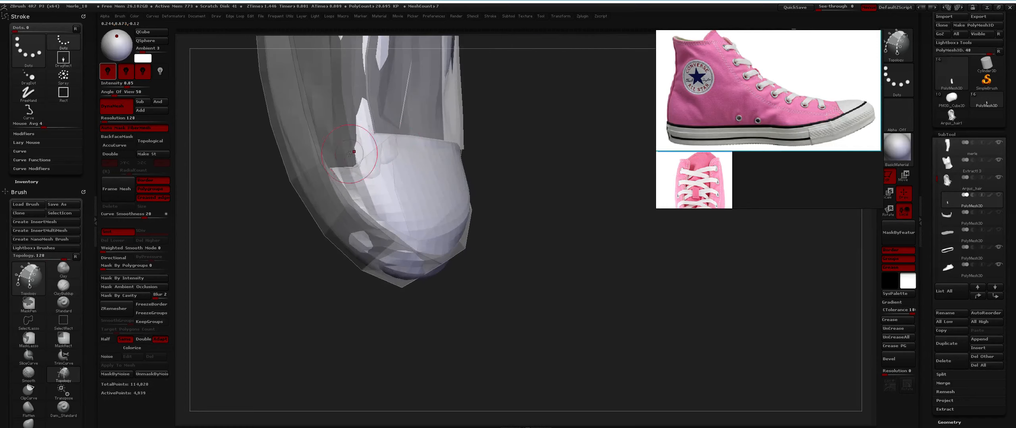
mouse_move(462, 147)
right_mouse_down()
mouse_move(587, 141)
mouse_move(551, 151)
mouse_move(359, 151)
mouse_move(404, 142)
right_mouse_up()
key("ctrl+z")
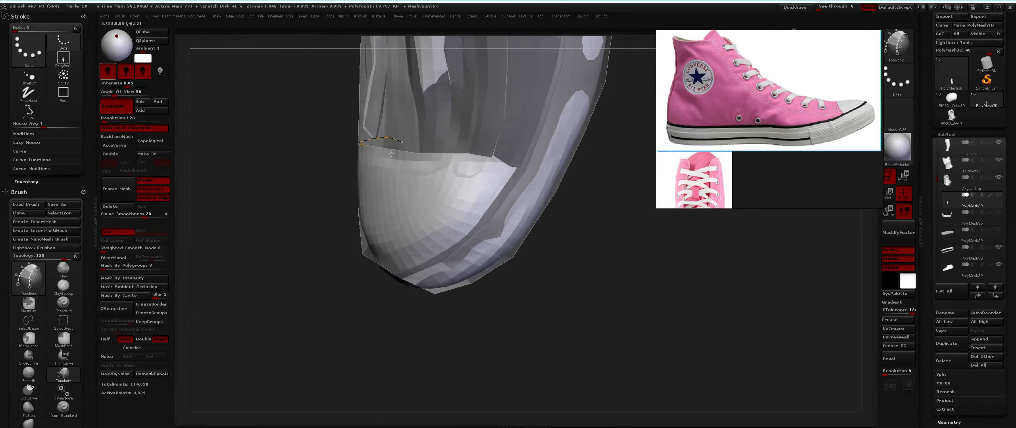
left_click_drag(501, 156, 514, 169)
mouse_move(515, 188)
right_mouse_down()
mouse_move(523, 179)
mouse_move(501, 155)
mouse_move(520, 146)
right_mouse_up()
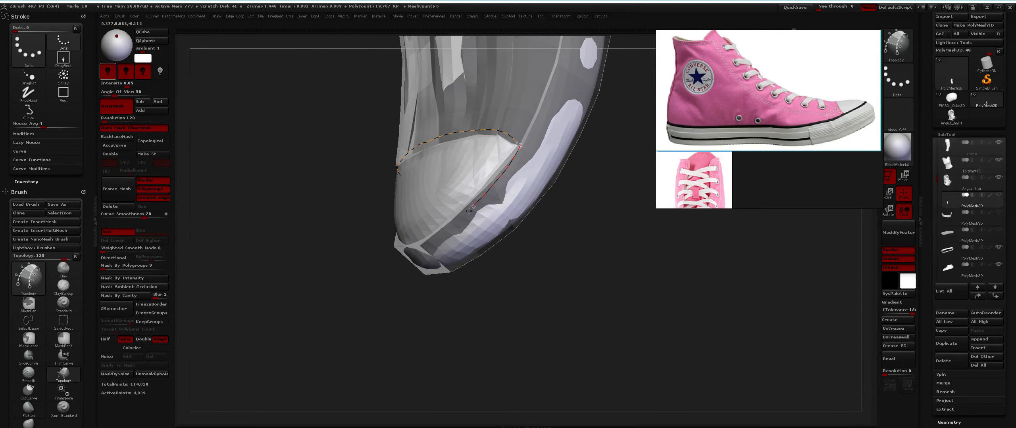
Run the toe cap outline down the sides and around the front along the bumper's top edge, closing the loop
left_click_drag(469, 211, 464, 218)
mouse_move(436, 234)
right_mouse_down()
mouse_move(423, 224)
mouse_move(421, 235)
right_mouse_up()
left_click_drag(442, 238, 425, 246)
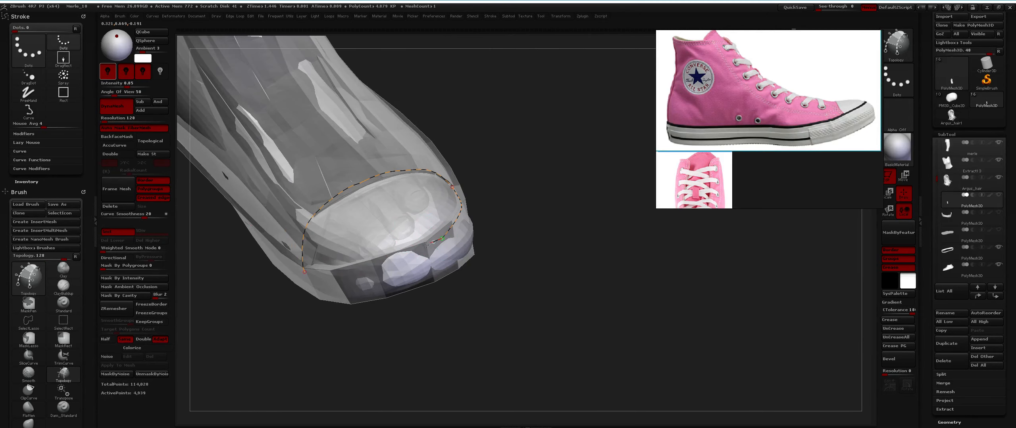
right_click_drag(330, 284, 340, 270)
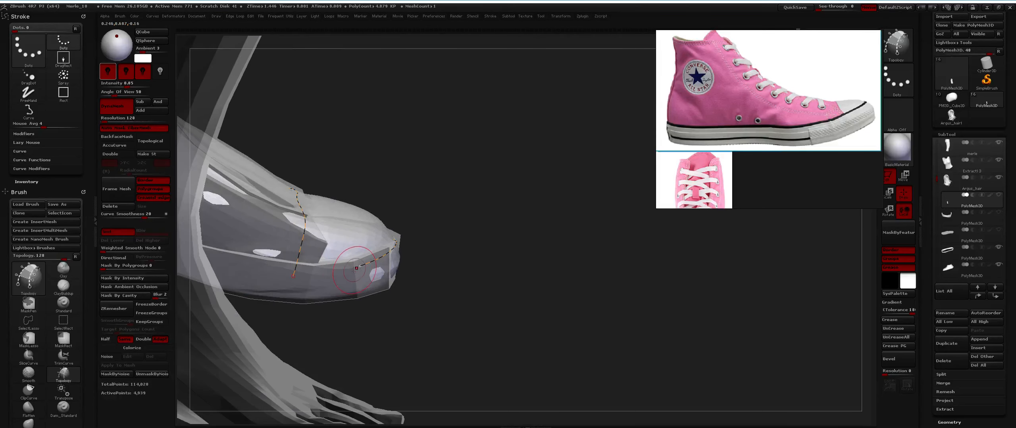
left_click_drag(356, 268, 316, 274)
right_click_drag(345, 259, 352, 215)
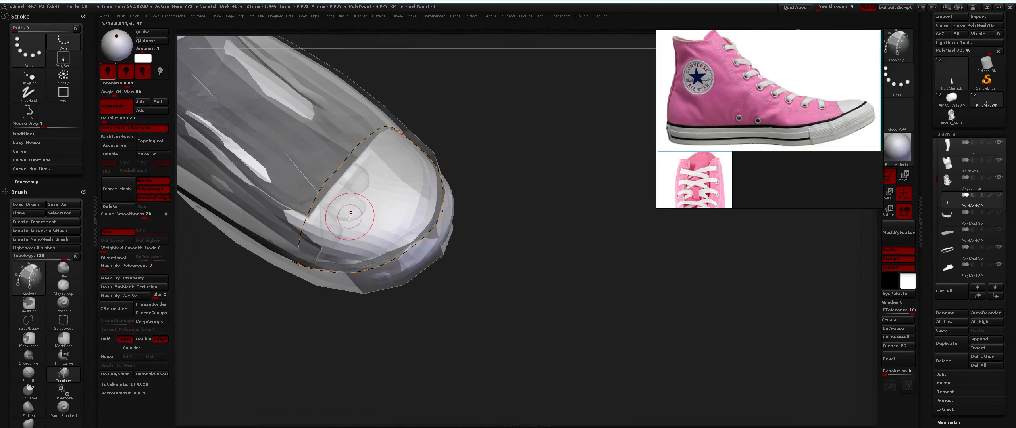
Draw a cross curve over the toe cap just ahead of its rear edge, joining it to the outline on both sides
right_click_drag(357, 169, 336, 206)
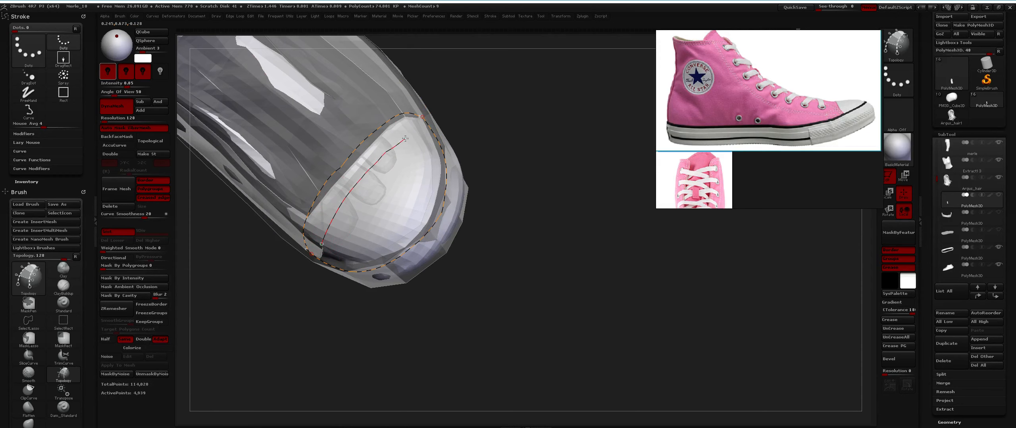
left_click_drag(405, 138, 407, 137)
right_click_drag(426, 151, 404, 172)
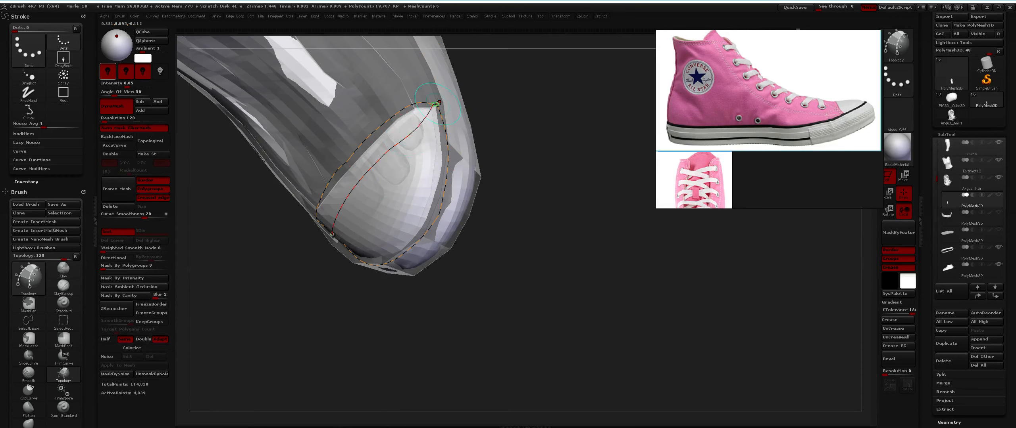
right_click_drag(396, 131, 406, 137)
mouse_move(408, 137)
left_mouse_down()
mouse_move(420, 139)
mouse_move(405, 199)
left_mouse_up()
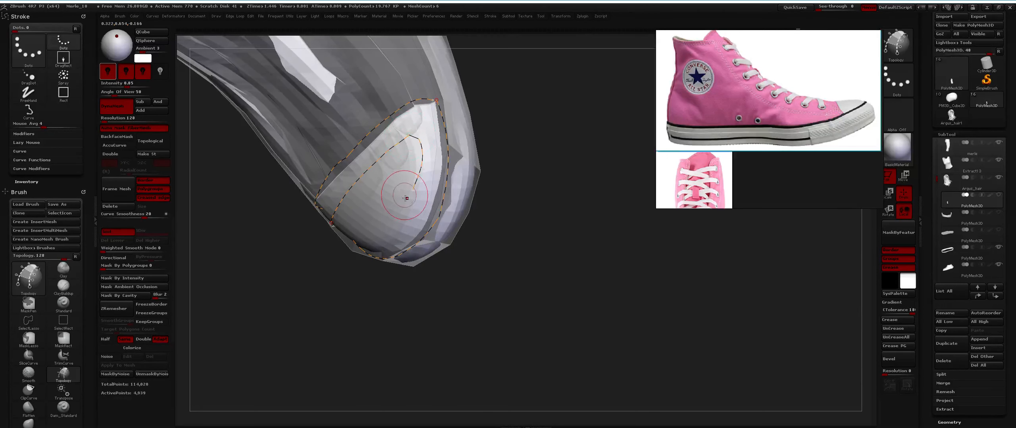
key("ctrl+z")
left_click_drag(409, 137, 450, 122)
right_click_drag(444, 119, 425, 100)
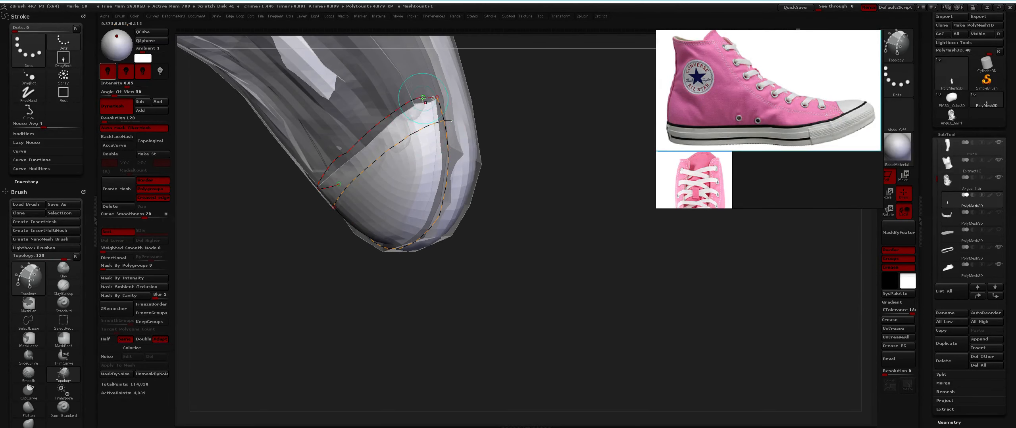
left_click_drag(412, 205, 410, 212)
right_click_drag(408, 234, 410, 196)
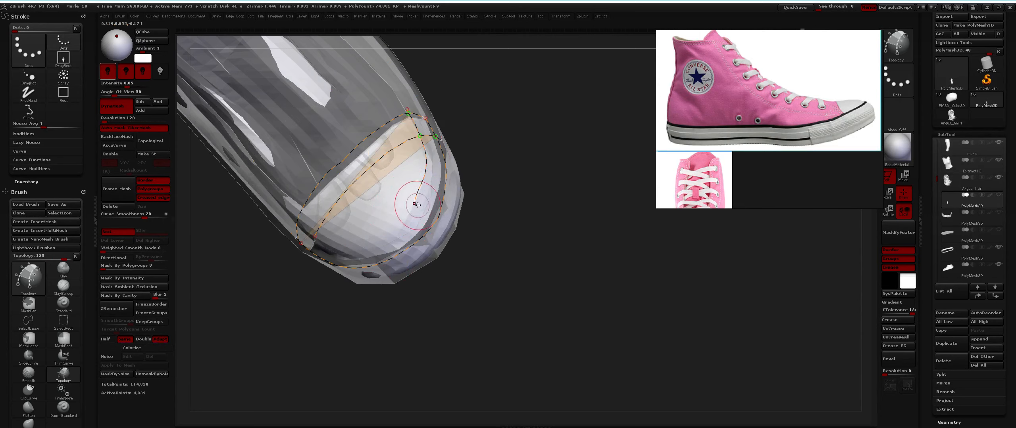
Add an inner curve around the front of the toe cap parallel to the outline, linked to it by short cross curves
mouse_move(360, 245)
right_mouse_down()
mouse_move(352, 226)
mouse_move(364, 249)
right_mouse_up()
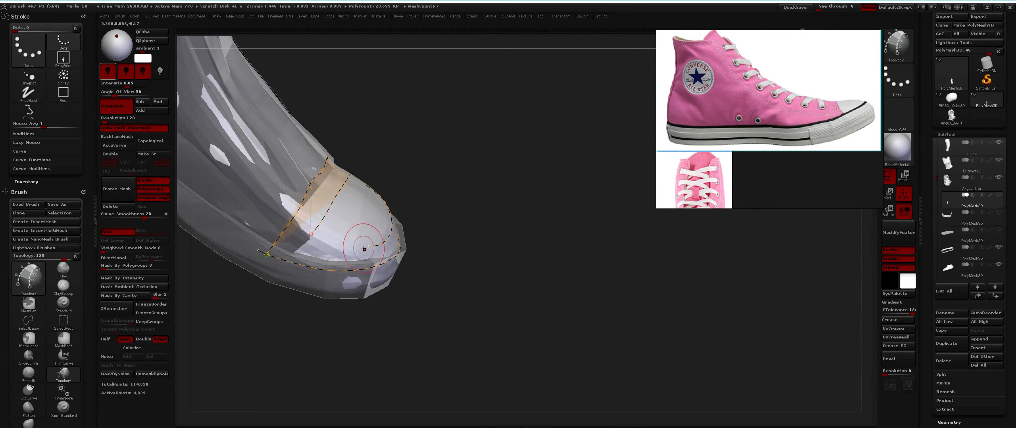
mouse_move(311, 230)
right_mouse_down()
mouse_move(305, 220)
mouse_move(320, 185)
mouse_move(343, 217)
mouse_move(333, 266)
right_mouse_up()
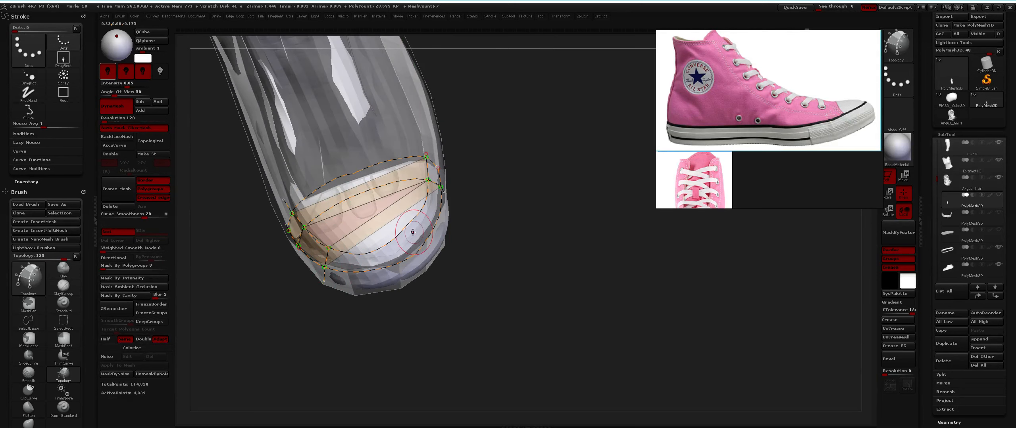
right_click_drag(413, 223, 345, 269)
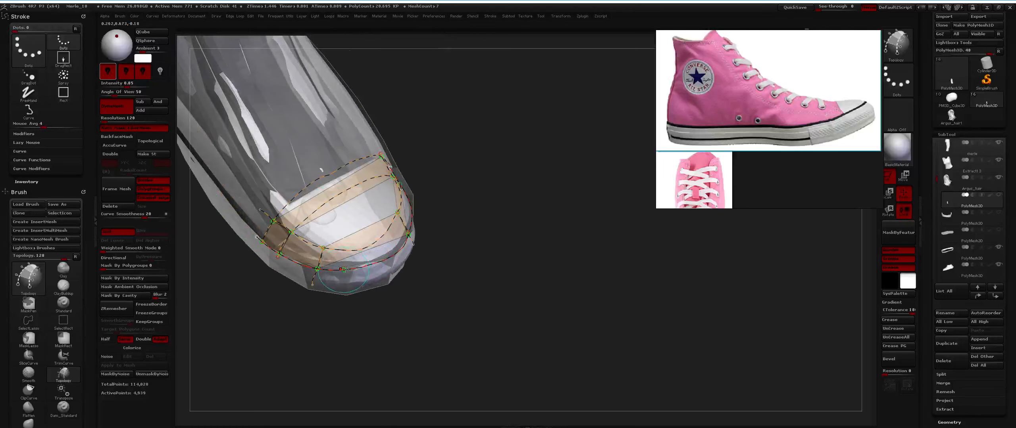
right_click_drag(352, 216, 388, 258)
right_click_drag(383, 228, 363, 196)
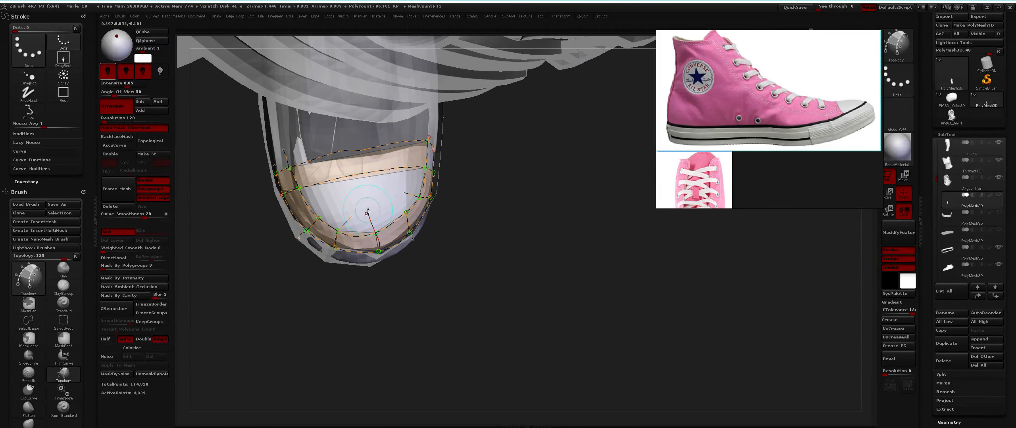
Divide the middle of the toe cap with a lengthwise curve up to the rear edge and a crossing side-to-side curve
left_click_drag(367, 211, 359, 125)
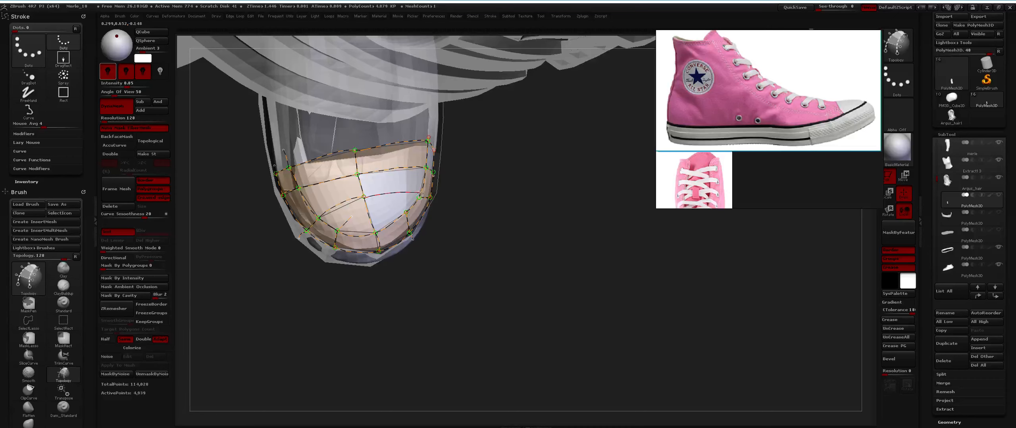
mouse_move(409, 234)
right_mouse_down("ctrl")
mouse_move(409, 198)
mouse_move(409, 236)
right_mouse_up("ctrl")
mouse_move(397, 207)
left_mouse_down("alt")
mouse_move(397, 180)
mouse_move(362, 194)
left_mouse_up("alt")
right_click_drag(397, 222, 397, 198, "ctrl")
mouse_move(397, 199)
right_mouse_down()
mouse_move(391, 171)
mouse_move(412, 187)
mouse_move(422, 222)
mouse_move(415, 196)
right_mouse_up()
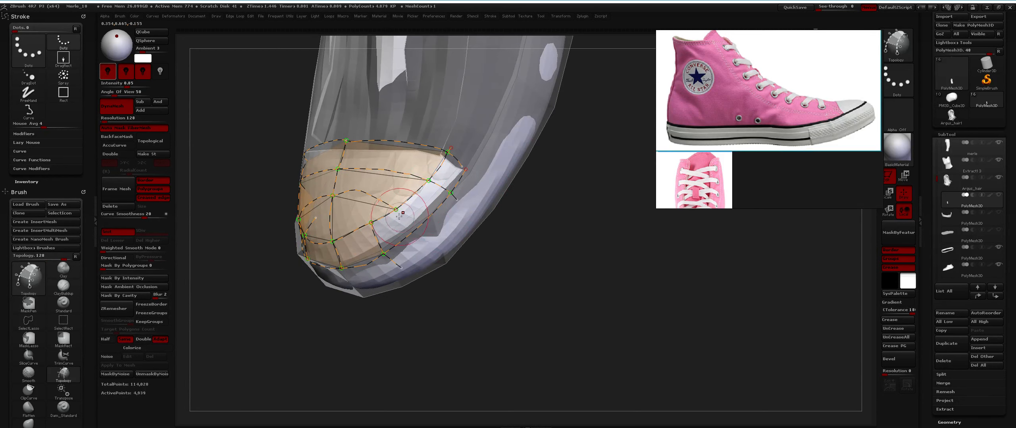
left_click_drag(439, 239, 443, 244)
right_click_drag(443, 245, 437, 224, "ctrl")
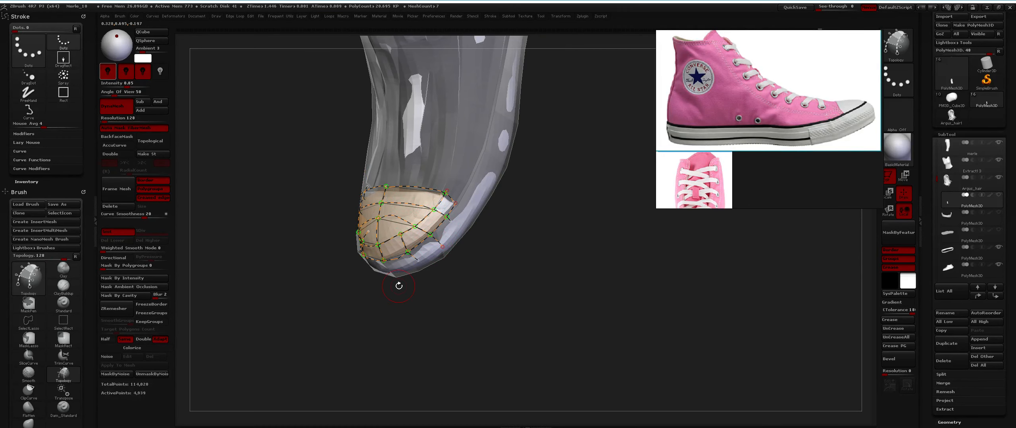
Close the remaining gap at the toe cap's rear side corner with short curves running across the outline
right_click_drag(431, 198, 473, 205)
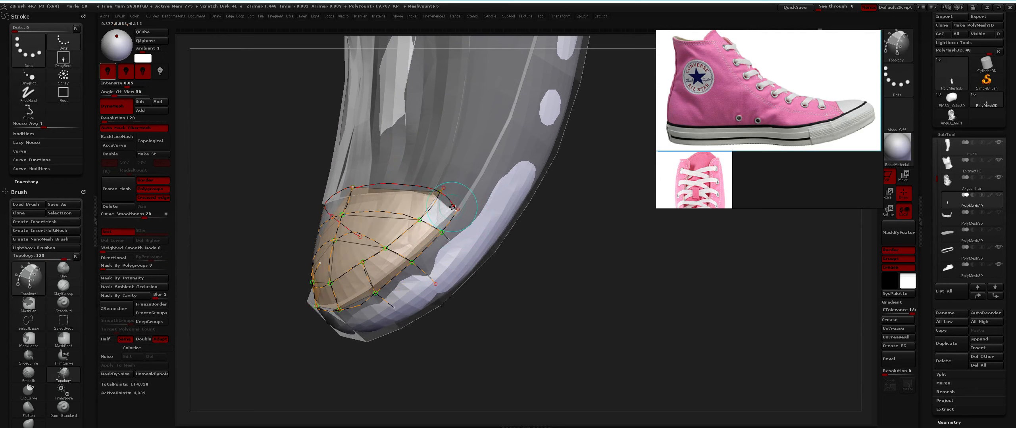
right_click_drag(468, 257, 462, 171)
right_click_drag(472, 206, 484, 226)
right_click_drag(484, 226, 490, 280, "ctrl")
left_click_drag(482, 252, 458, 245)
left_click_drag(462, 272, 490, 223)
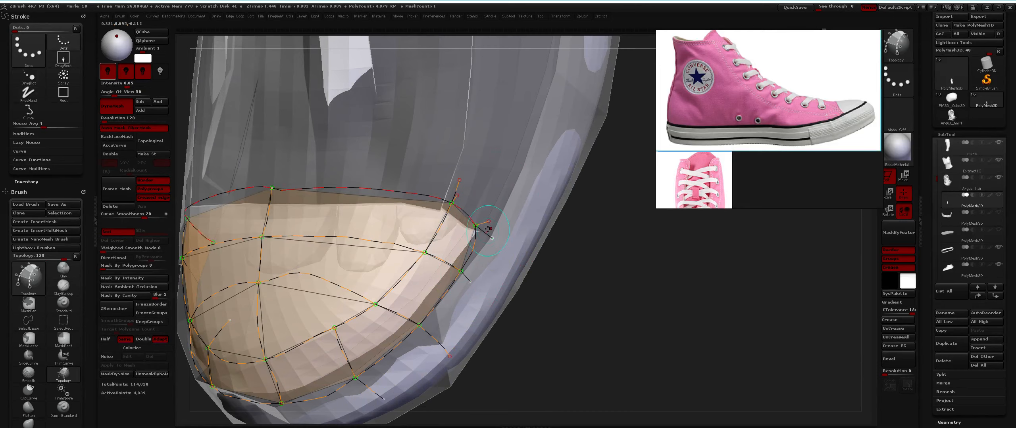
right_click_drag(479, 228, 413, 299, "ctrl")
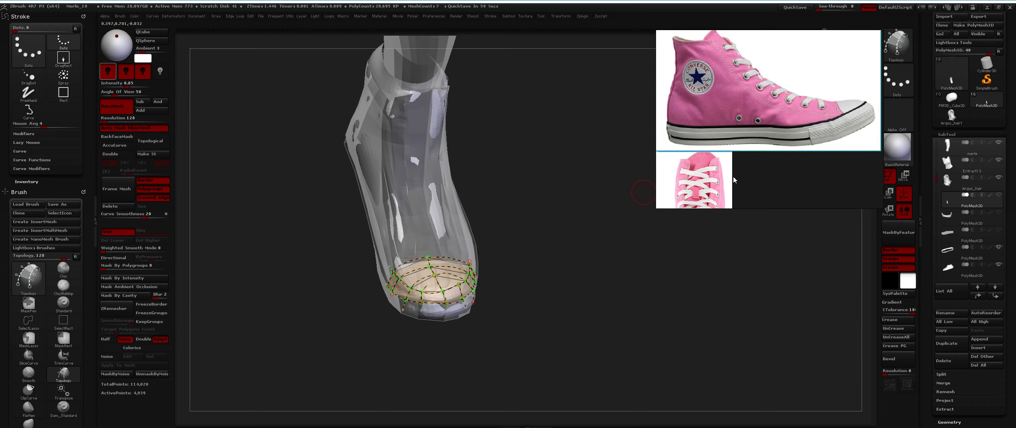
Generate the toe cap mesh from the finished curve network and split it off as its own subtool
mouse_move(423, 190)
right_mouse_down()
mouse_move(468, 222)
mouse_move(408, 257)
mouse_move(408, 219)
mouse_move(426, 217)
right_mouse_up()
key("space")
left_click(410, 204)
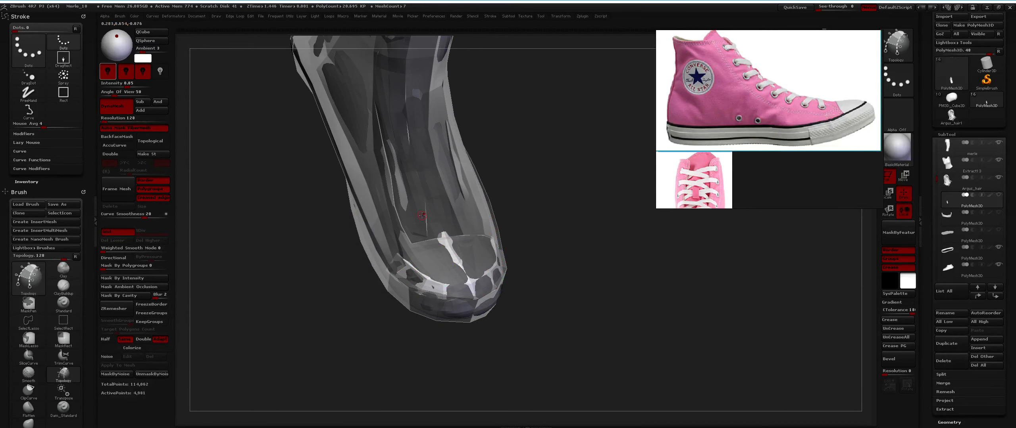
key("space")
left_click(417, 220)
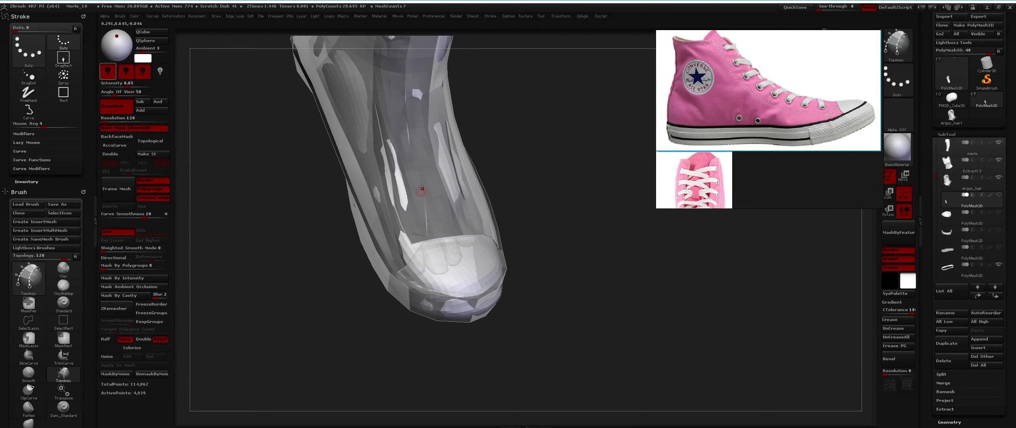
Turn on the visibility of the other shoe parts and make the toe cap the active subtool
left_click(431, 165, "alt")
left_click_drag(514, 184, 721, 212)
left_click(997, 232)
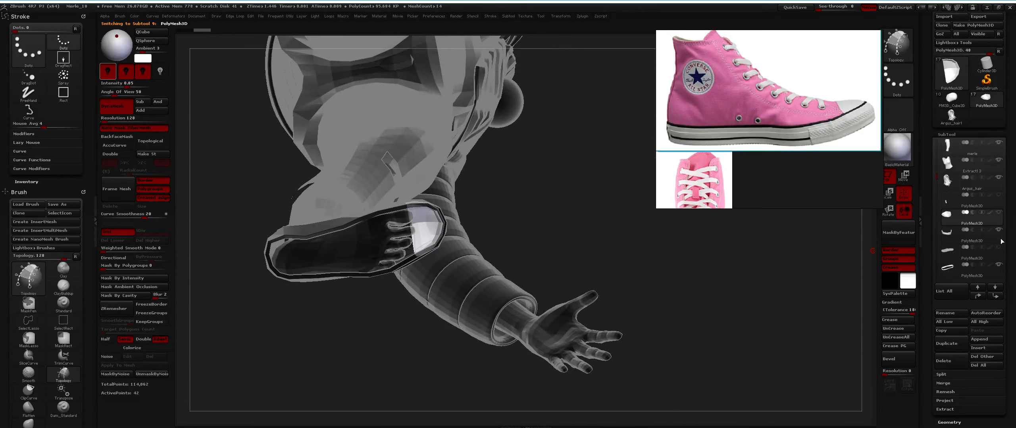
left_click(998, 248)
left_click(990, 201)
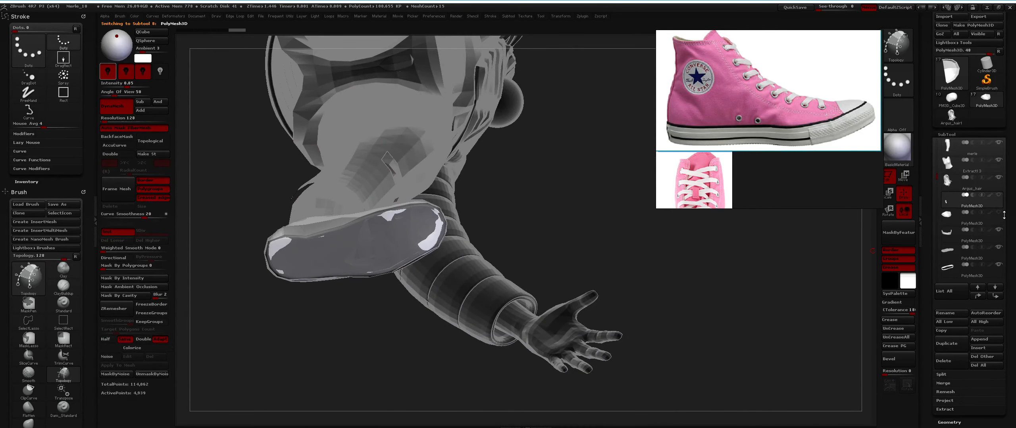
left_click(999, 213)
left_click(989, 217)
right_click_drag(393, 220, 635, 202)
left_click_drag(1005, 193, 1005, 192)
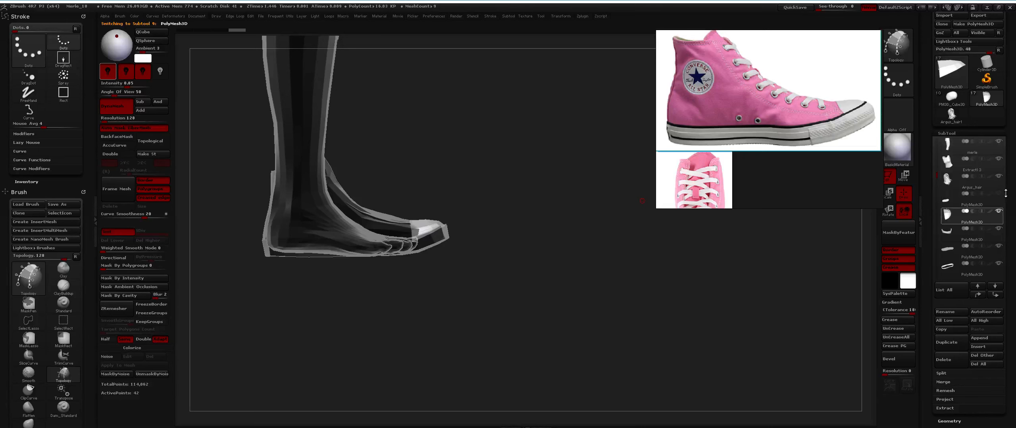
Turn off the model's transparency and examine how the toe cap fits against the upper, bumper and sole from several angles
mouse_move(614, 215)
right_mouse_down()
mouse_move(351, 220)
mouse_move(453, 230)
mouse_move(405, 237)
mouse_move(441, 227)
mouse_move(439, 254)
mouse_move(420, 274)
right_mouse_up()
key("ctrl")
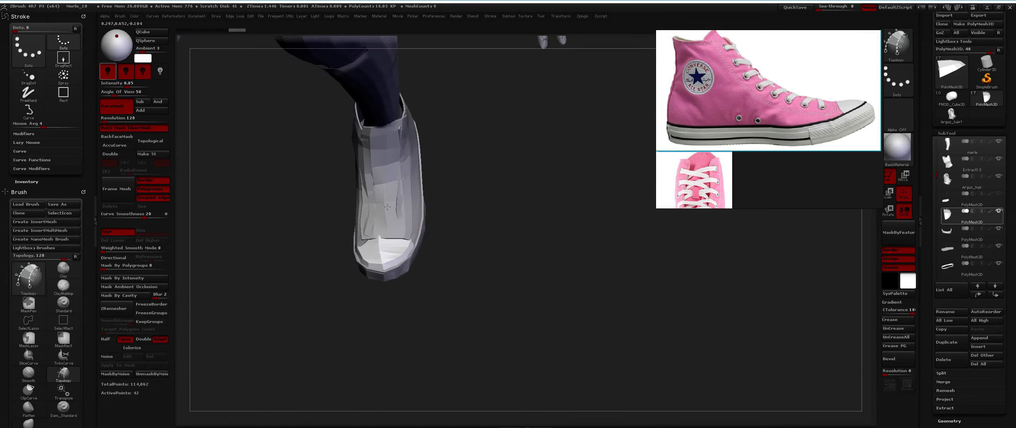
right_click_drag(388, 207, 369, 248)
key("space")
left_click(434, 165)
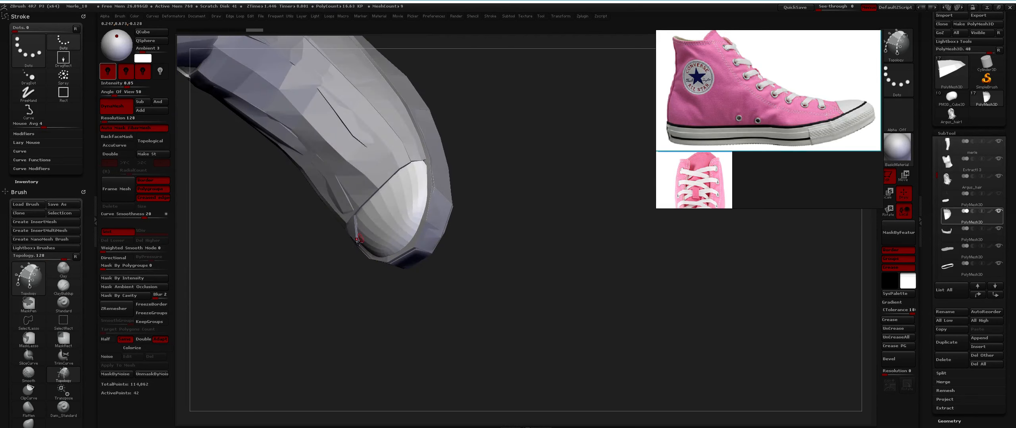
right_click_drag(439, 170, 386, 190)
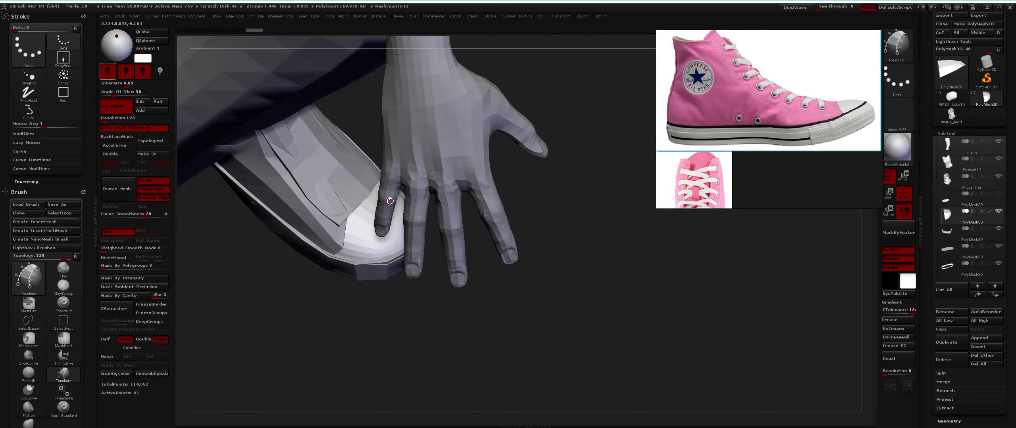
key("b")
key("t")
key("o")
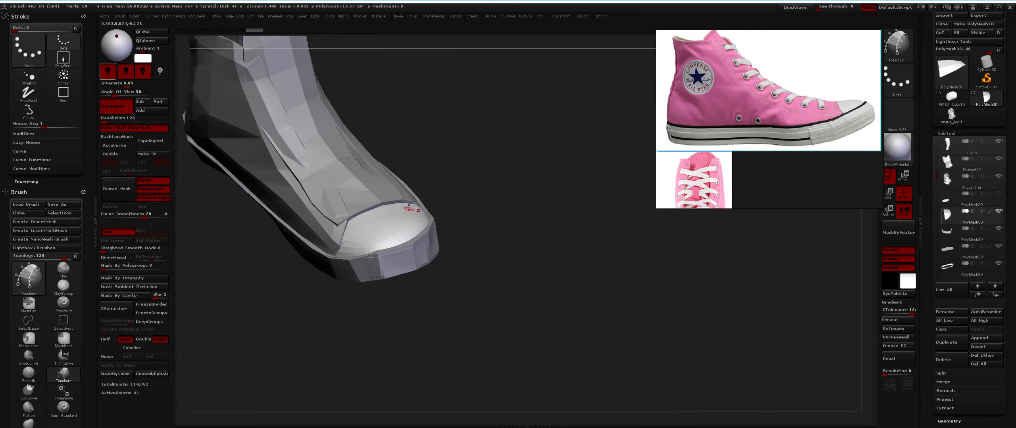
mouse_move(409, 208)
left_mouse_down()
mouse_move(396, 186)
mouse_move(403, 213)
left_mouse_up()
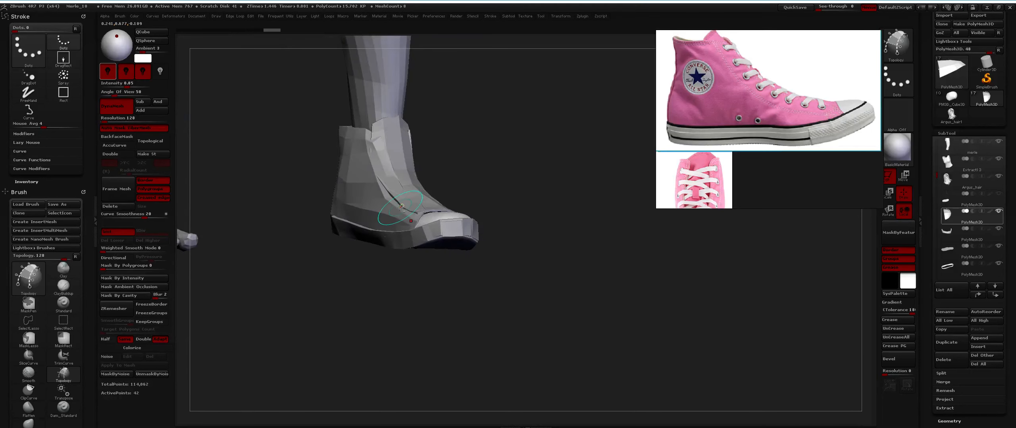
left_click_drag(436, 167, 406, 199)
Switch to the Move brush and make the shoe upper the active subtool with its wireframe displayed
key("b")
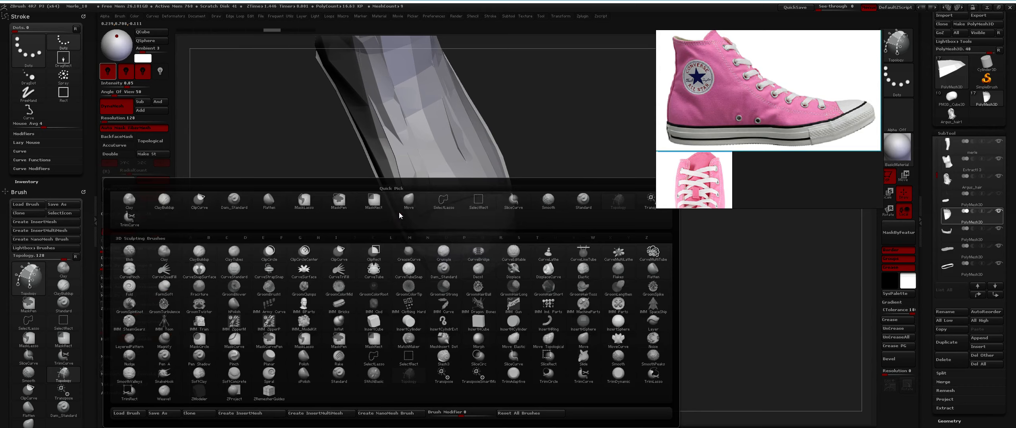
key("b")
key("m")
key("v")
mouse_move(409, 153)
left_mouse_down()
mouse_move(392, 190)
mouse_move(420, 183)
mouse_move(430, 199)
mouse_move(501, 144)
left_mouse_up()
left_click(411, 185, "alt")
left_click_drag(436, 167, 305, 117)
key("f")
key("f")
left_click(449, 197)
left_click_drag(322, 157, 339, 178)
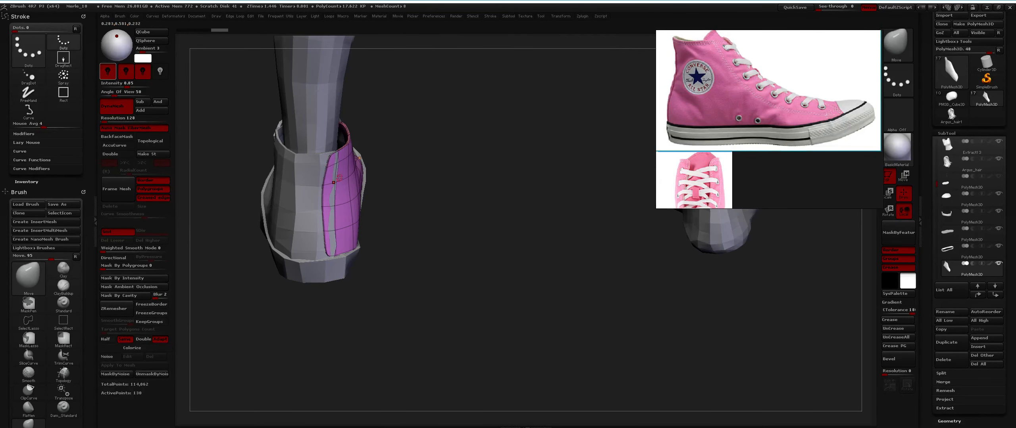
Isolate the shoe upper by hiding all the other parts of the model
scroll(309, 166, "up", 3)
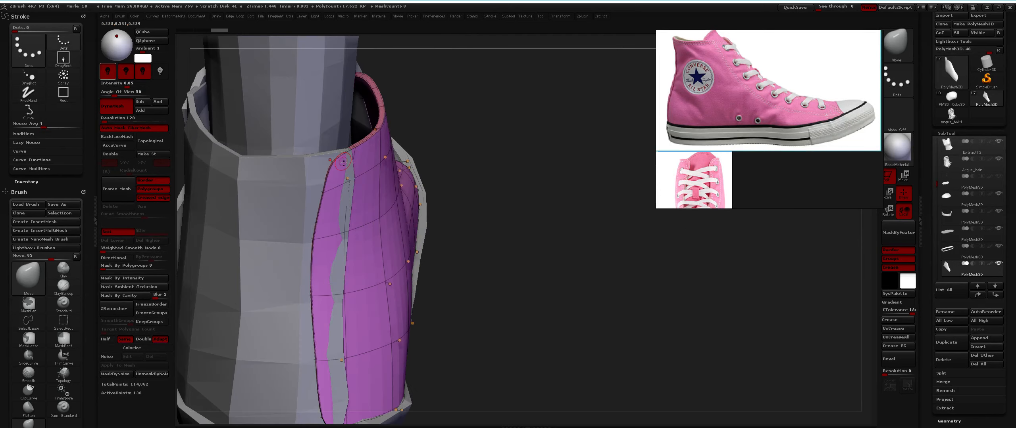
key("space")
key("a")
scroll(335, 173, "up", 3)
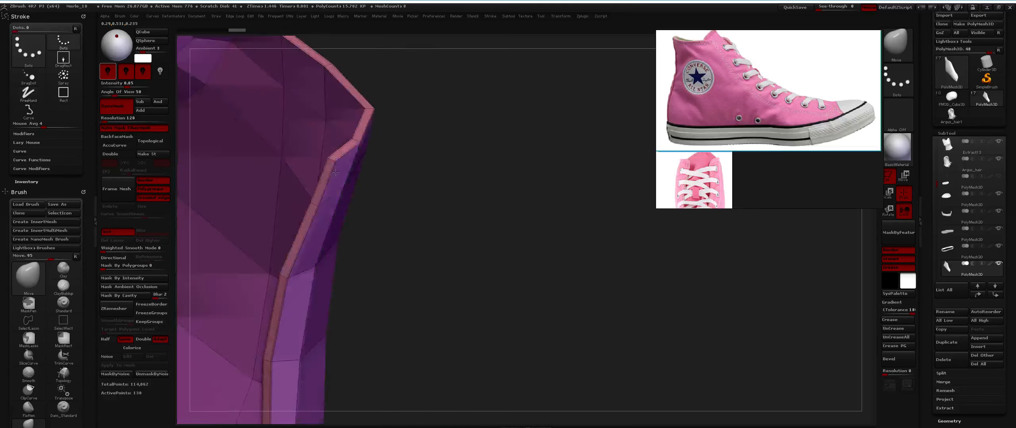
scroll(331, 168, "up", 2)
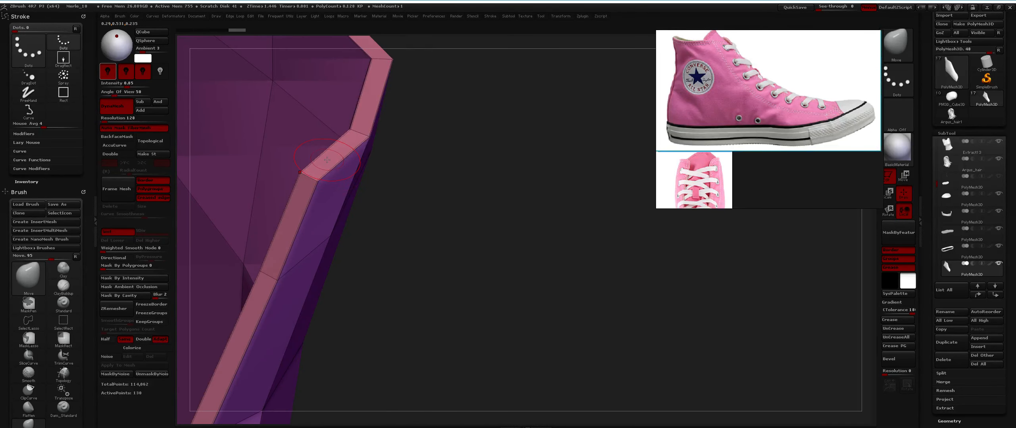
Set the ZModeler brush's edge action to Crease and crease the edges along the upper's thickness border
key("b")
key("z")
key("m")
key("space")
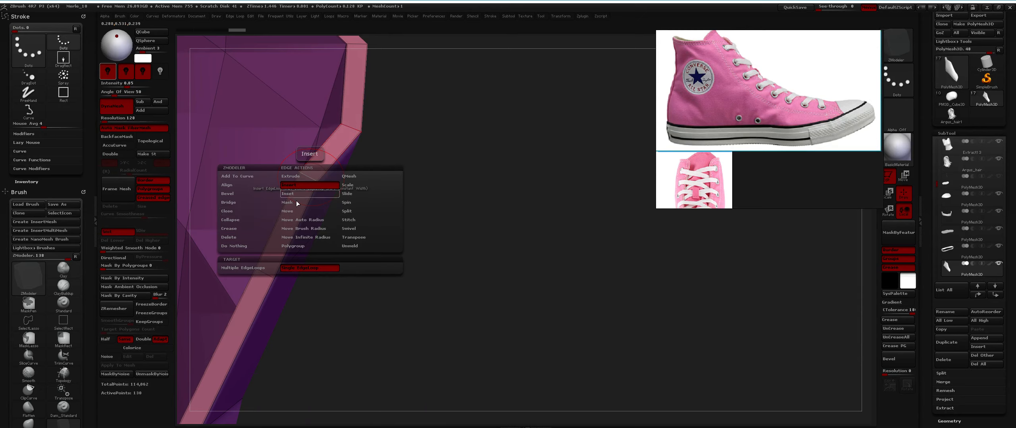
left_click(260, 229)
left_click_drag(328, 194, 371, 219)
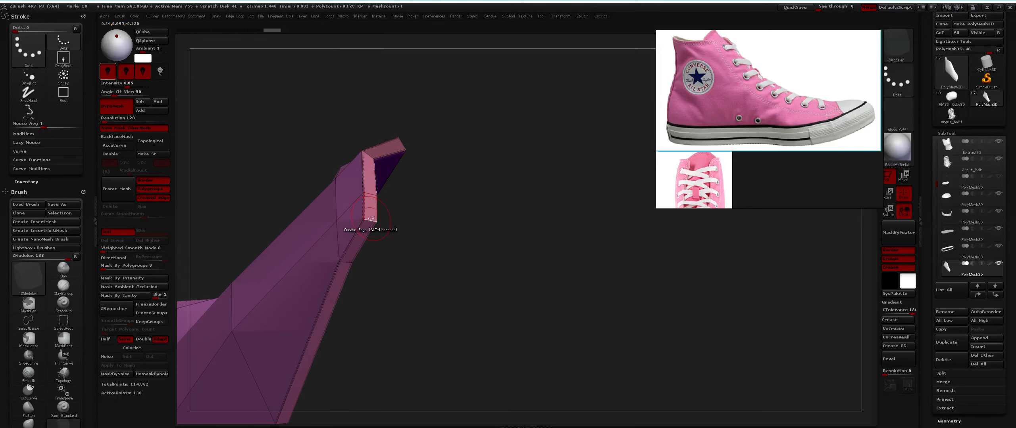
left_click_drag(373, 246, 384, 184)
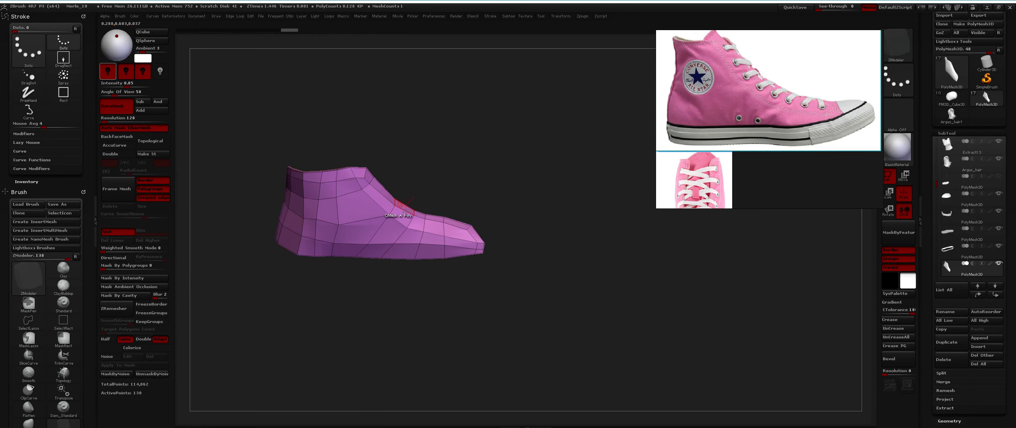
Preview the creased upper as a smoothed surface and switch to the Blob brush
mouse_move(414, 230)
right_mouse_down("alt")
mouse_move(397, 171)
mouse_move(427, 193)
mouse_move(403, 183)
mouse_move(368, 197)
right_mouse_up("alt")
key("1")
left_click(412, 184)
key("b")
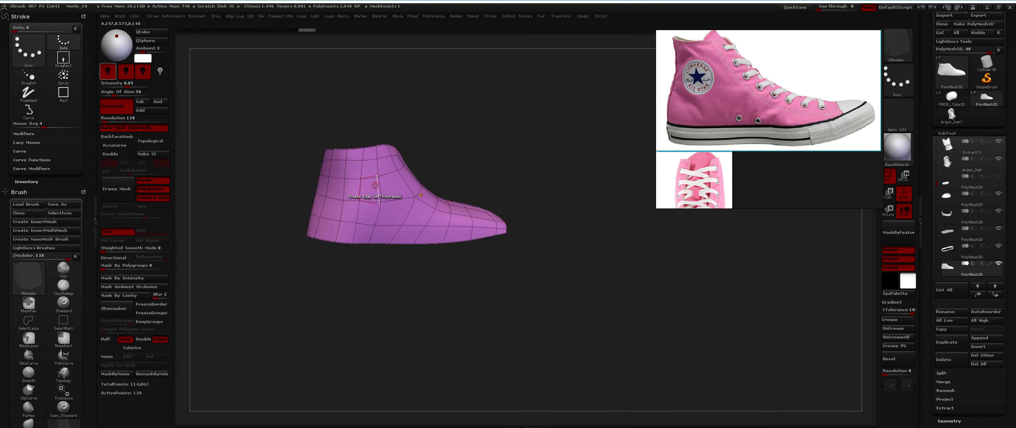
key("b")
key("b")
left_click(379, 146)
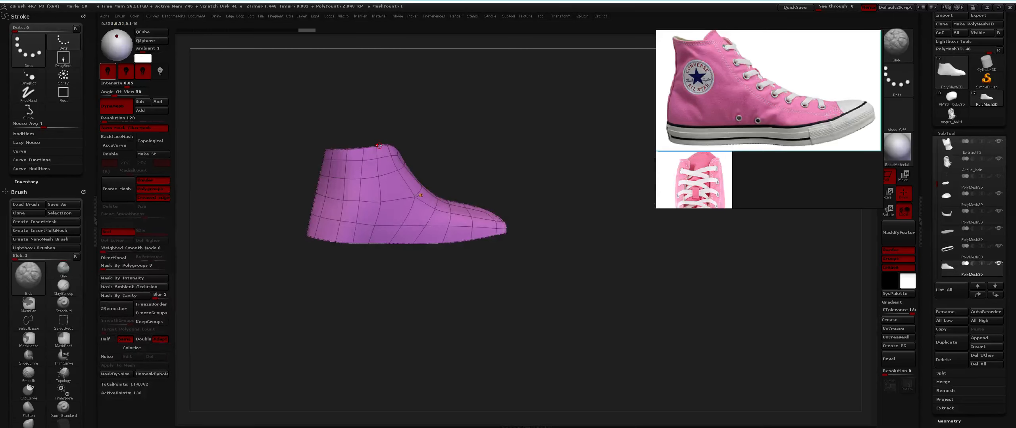
Try a stroke with the Slide brush on the side of the isolated shoe upper, and undo it
key("b")
key("s")
key("l")
left_click_drag(384, 180, 348, 204)
key("ctrl+z")
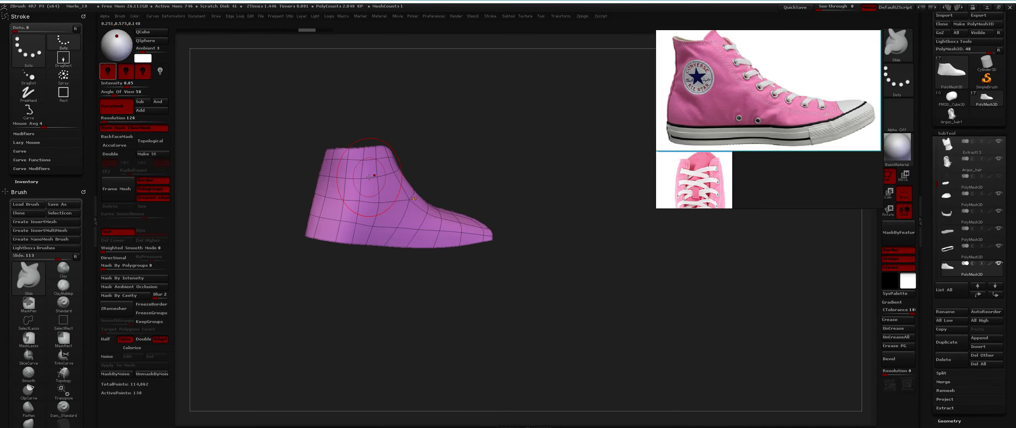
Try carving the side of the shoe upper with the Dam_Standard brush, and undo the stroke
key("b")
key("d")
key("s")
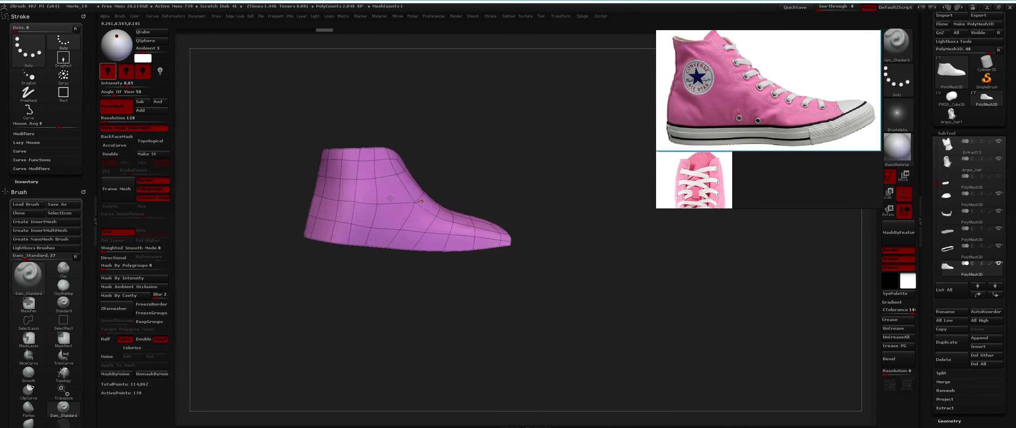
right_click_drag(390, 198, 402, 199)
left_click_drag(411, 188, 385, 194, "alt")
mouse_move(409, 187)
right_mouse_down()
mouse_move(397, 178)
mouse_move(414, 203)
right_mouse_up()
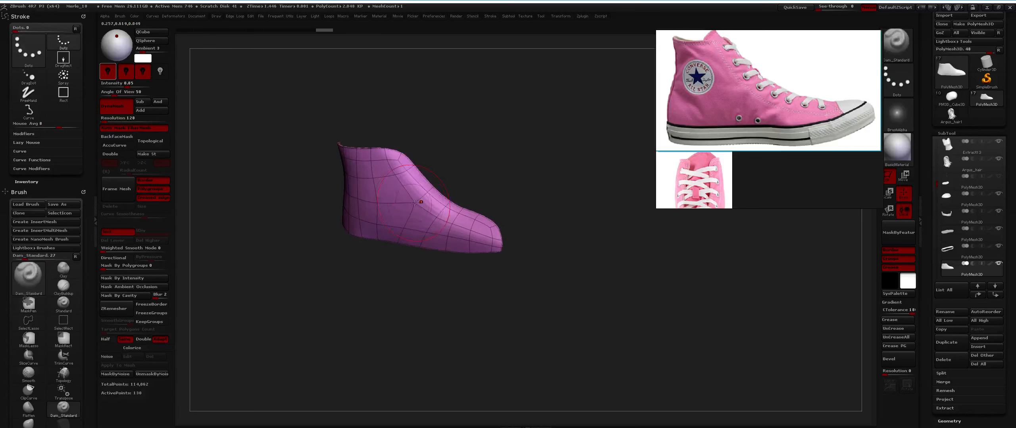
key("ctrl+z")
Smooth the side of the shoe upper from the ankle towards the toe with the Smooth brush
key("space")
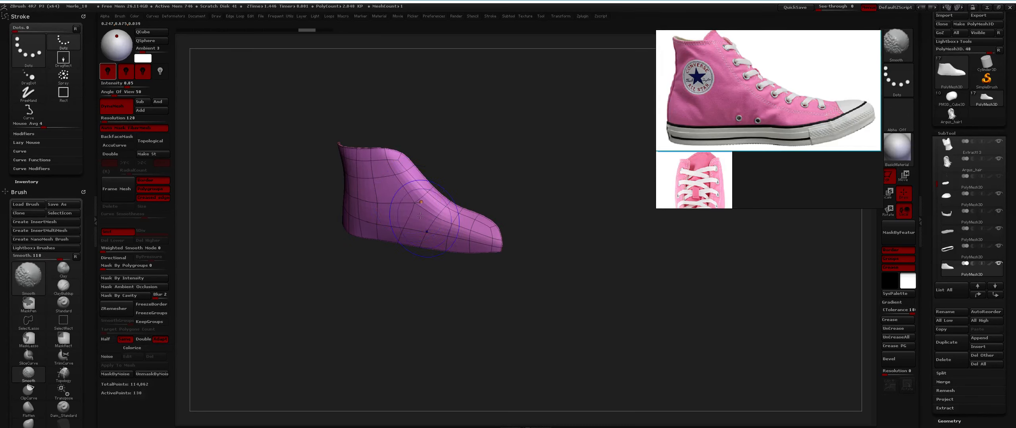
mouse_move(420, 215)
left_mouse_down("shift")
mouse_move(429, 198)
mouse_move(405, 179)
left_mouse_up("shift")
right_click_drag(416, 198, 398, 193)
left_click_drag(422, 200, 448, 206, "shift")
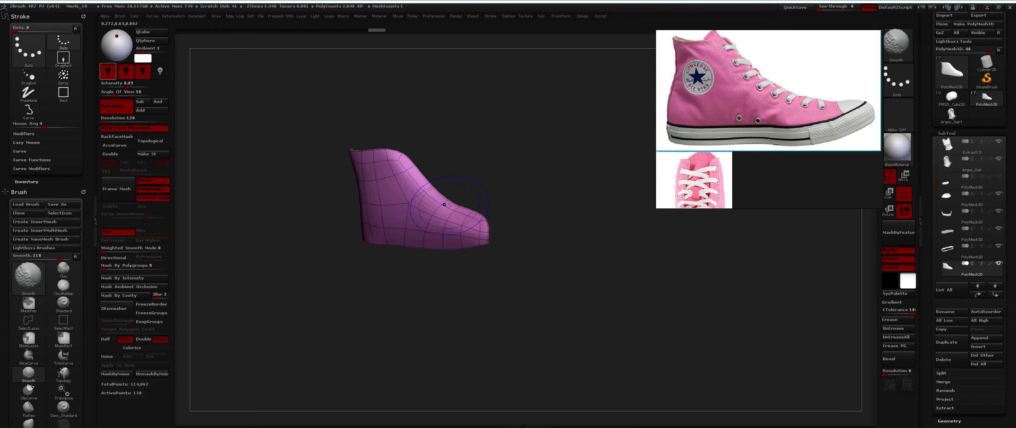
Show the foot and the other shoe parts around the upper again and switch to the Flatten brush
mouse_move(448, 206)
right_mouse_down()
mouse_move(466, 210)
mouse_move(457, 226)
mouse_move(464, 258)
right_mouse_up()
key("v")
right_click_drag(510, 240, 466, 223)
key("b")
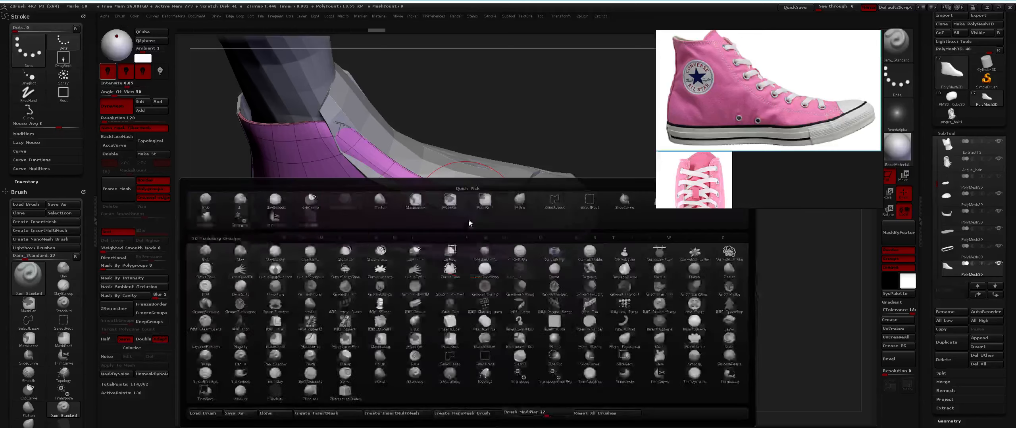
key("f")
key("l")
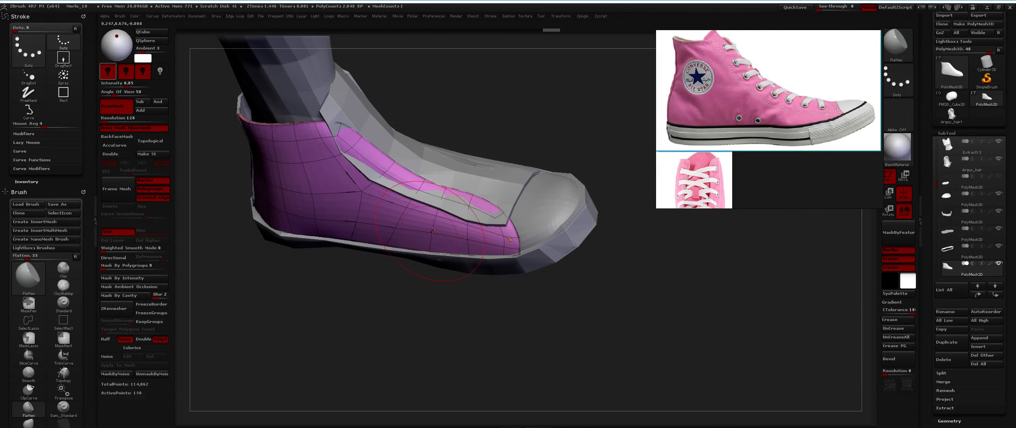
Switch to the Standard brush with the shoe viewed from its side near the heel
right_click_drag(432, 231, 503, 225)
mouse_move(423, 202)
right_mouse_down()
mouse_move(360, 186)
mouse_move(371, 161)
mouse_move(373, 179)
mouse_move(356, 190)
mouse_move(369, 192)
mouse_move(305, 233)
mouse_move(361, 186)
right_mouse_up()
key("b")
key("s")
key("t")
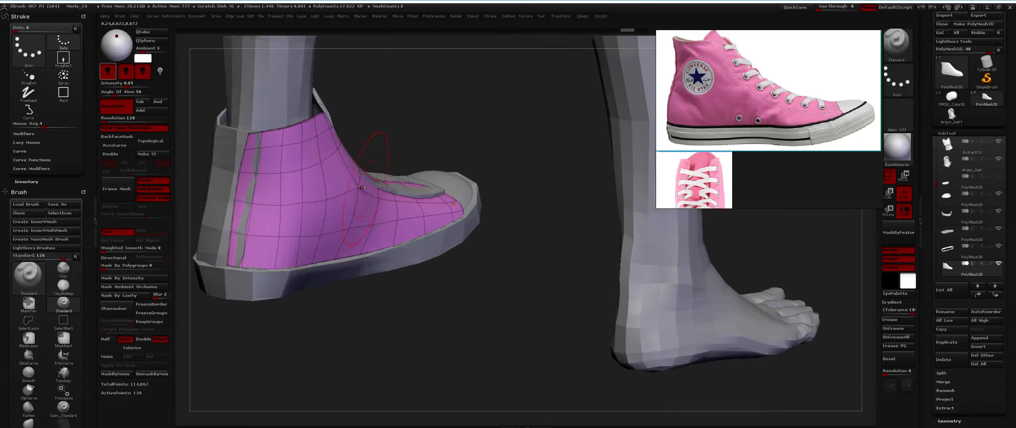
Turn the upper's smoothed subdivision preview off and on to compare it with the faceted base mesh
key("space")
left_click(370, 175)
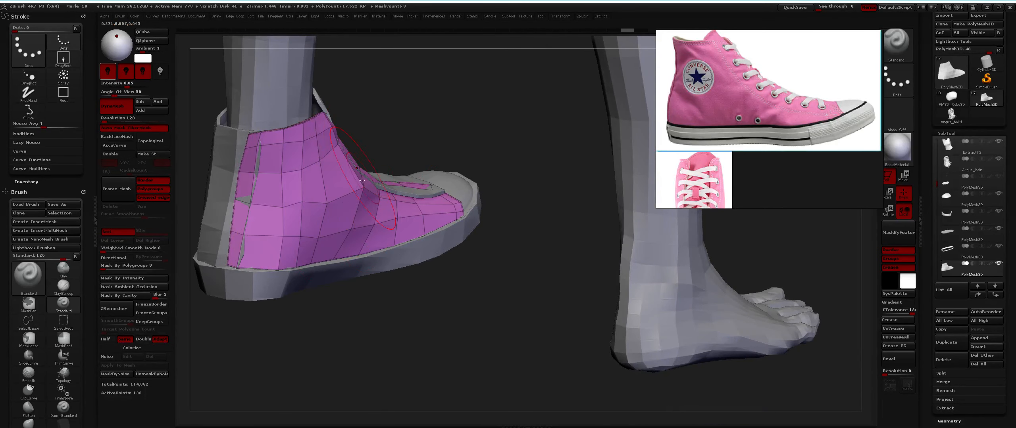
key("space")
left_click(381, 184)
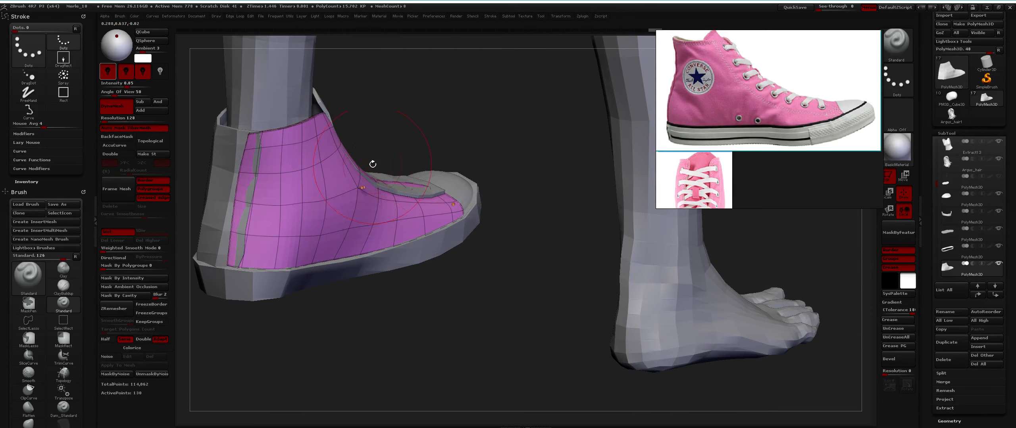
Reshape the lower rear corner of the pink side panel at the heel with the Move brush
right_click_drag(338, 185, 343, 206)
key("alt+s")
key("alt+s")
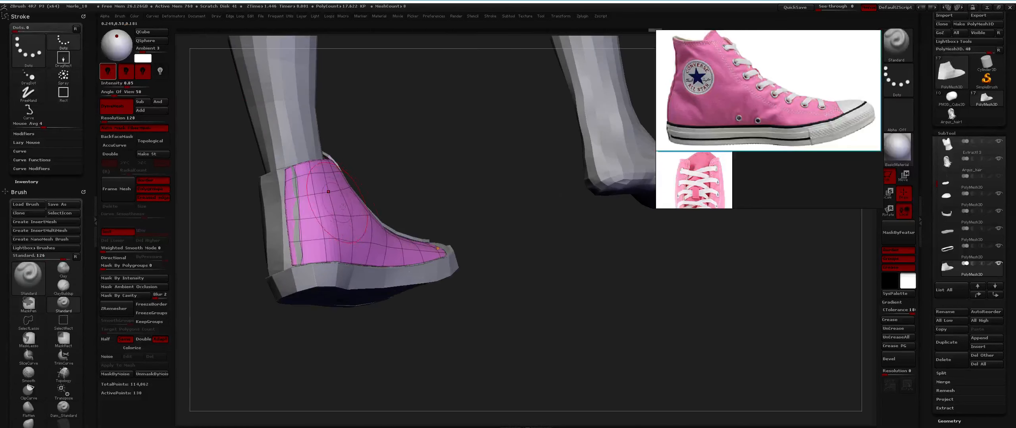
mouse_move(311, 263)
right_mouse_down()
mouse_move(317, 221)
mouse_move(334, 235)
right_mouse_up()
key("b")
key("m")
key("p")
key("space")
left_click(314, 273)
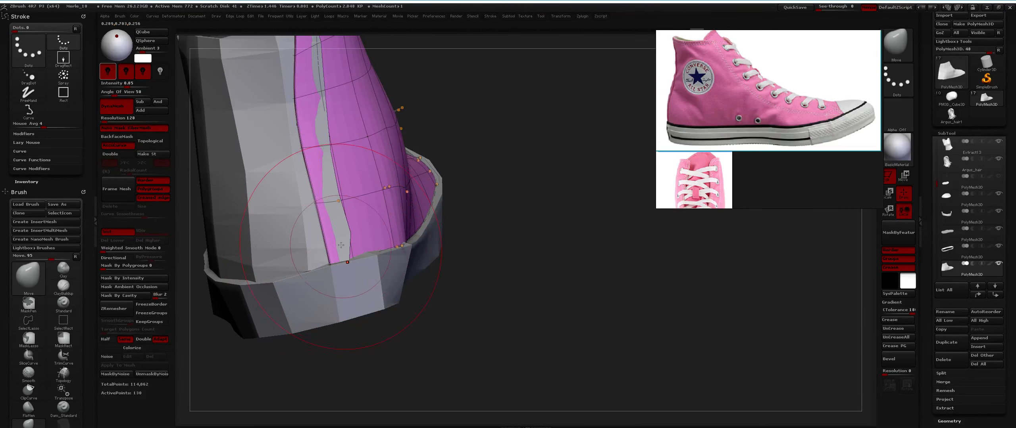
Straighten the upper rear edge of the pink side panel behind the ankle with the Move brush
mouse_move(341, 245)
right_mouse_down("ctrl")
mouse_move(316, 159)
mouse_move(330, 204)
right_mouse_up("ctrl")
key("b")
key("m")
key("v")
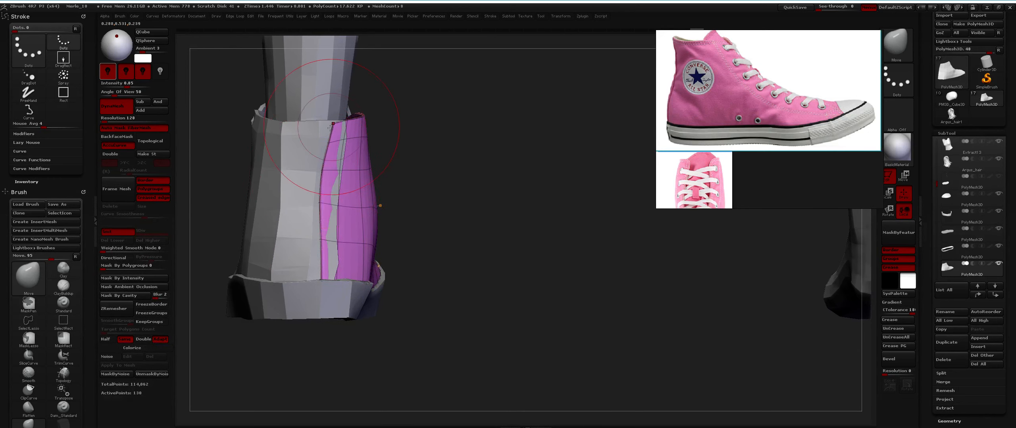
left_click_drag(324, 126, 325, 125)
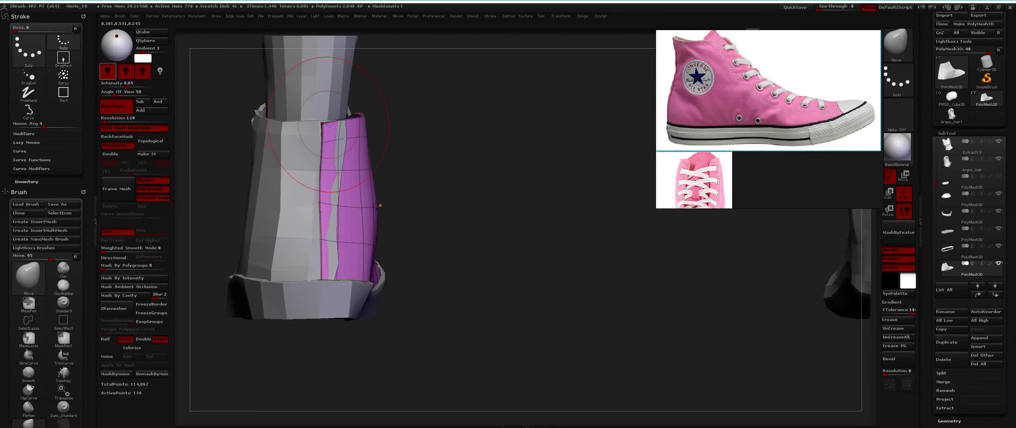
right_click_drag(331, 126, 320, 175)
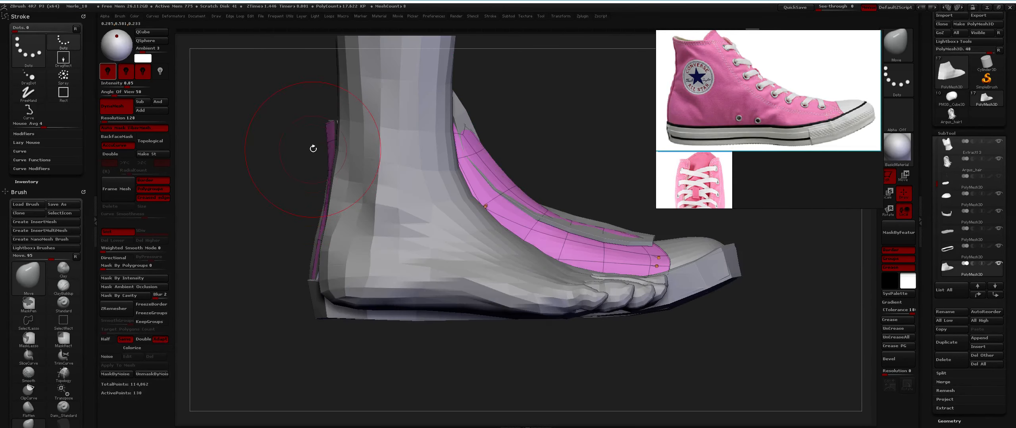
mouse_move(313, 149)
right_mouse_down()
mouse_move(329, 135)
mouse_move(315, 129)
right_mouse_up()
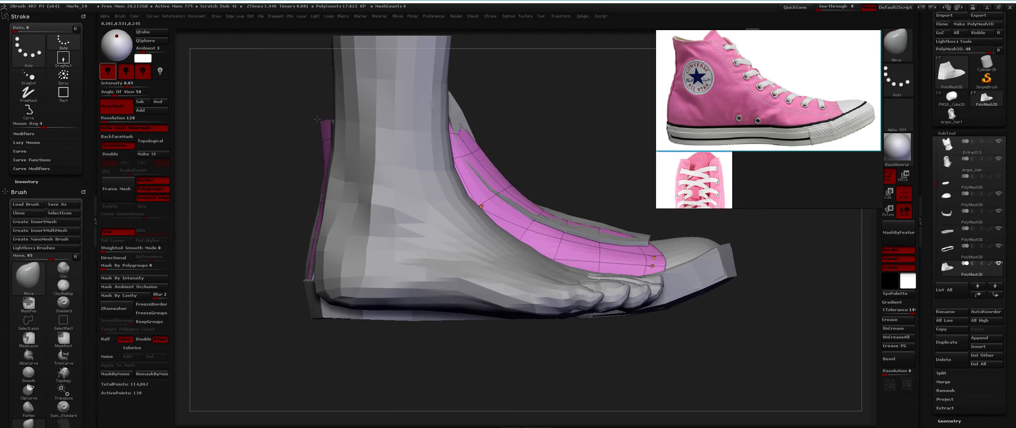
Isolate the pink side panel and reshape its front collar corner to follow the sneaker reference
key("shift+s")
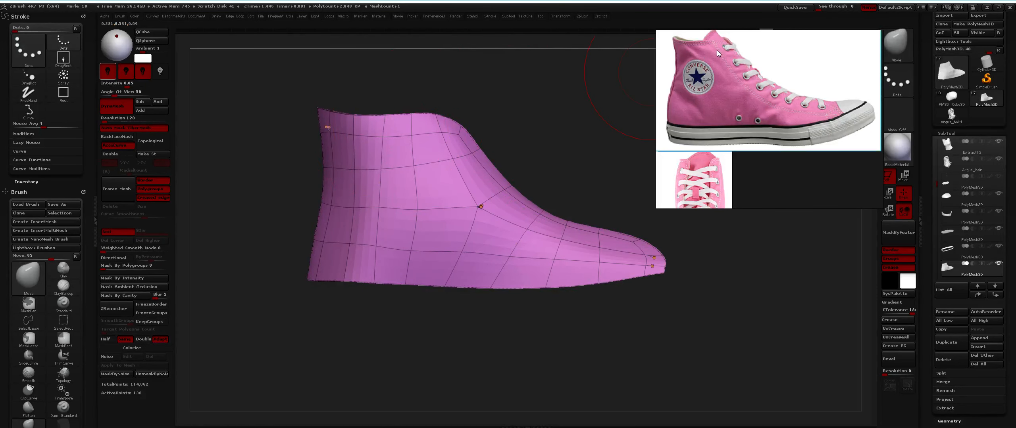
key("space")
mouse_move(453, 138)
left_mouse_down()
mouse_move(466, 138)
mouse_move(412, 123)
left_mouse_up()
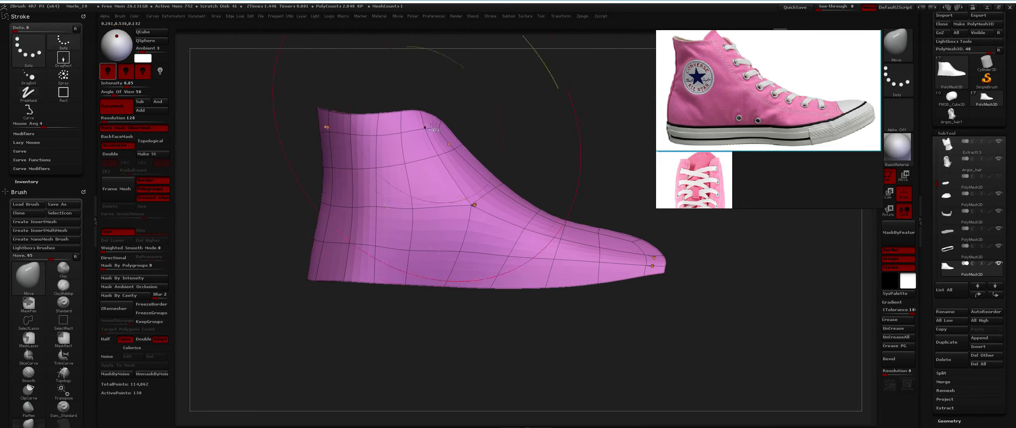
key("ctrl+s")
Even out the side panel's upper front edge at the ankle with the Flatten brush
mouse_move(457, 123)
right_mouse_down()
mouse_move(430, 134)
mouse_move(440, 157)
mouse_move(435, 141)
right_mouse_up()
key("b")
key("f")
key("a")
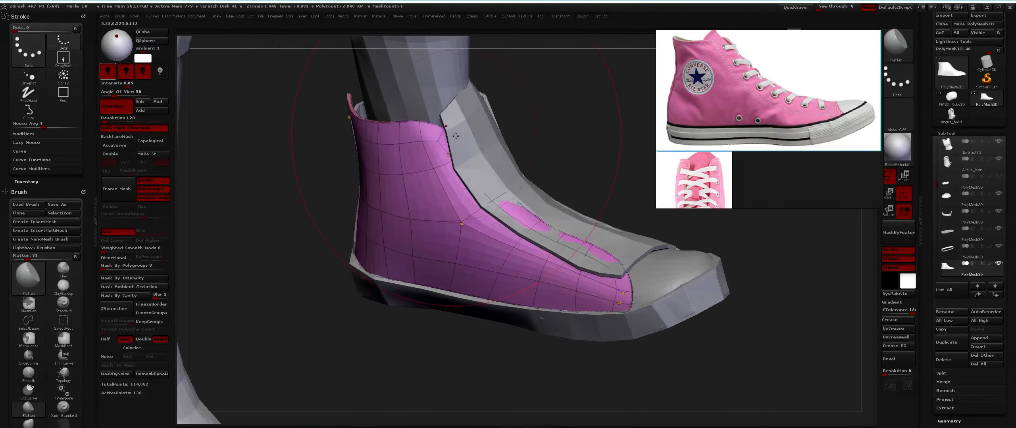
key("space")
left_click_drag(433, 143, 439, 143)
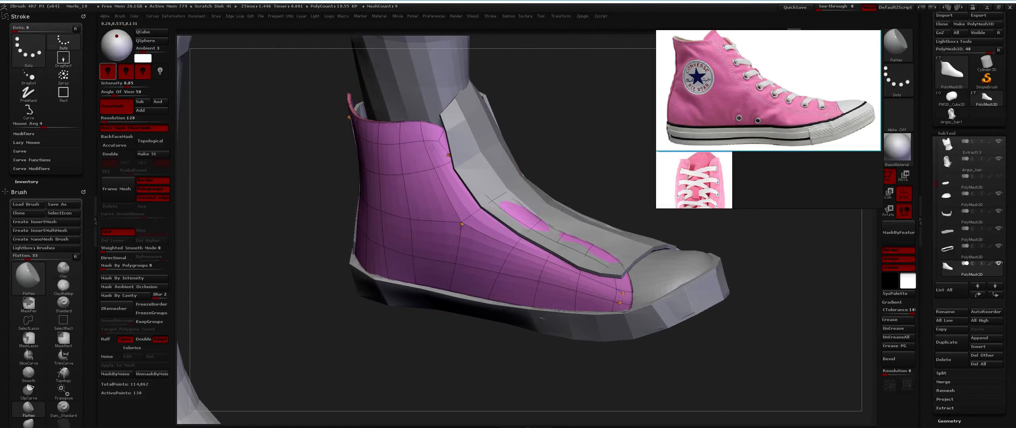
Select the blue heel strip subtool and isolate it for editing
mouse_move(444, 158)
right_mouse_down()
mouse_move(456, 150)
mouse_move(453, 124)
mouse_move(430, 115)
mouse_move(488, 142)
mouse_move(468, 116)
mouse_move(432, 135)
mouse_move(449, 125)
mouse_move(457, 144)
mouse_move(455, 105)
mouse_move(471, 121)
mouse_move(468, 98)
mouse_move(482, 119)
mouse_move(504, 104)
right_mouse_up()
left_click(453, 102, "alt")
key("space")
left_click(477, 106)
key("alt+s")
key("space")
left_click(511, 92)
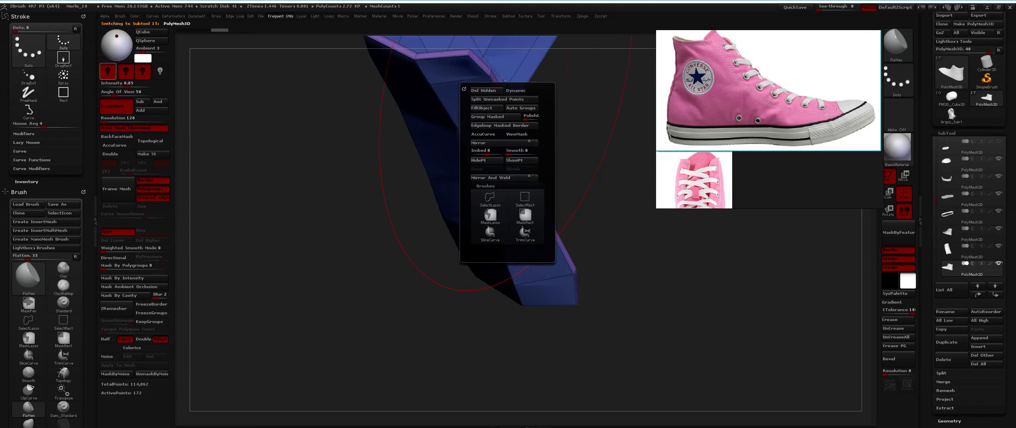
right_click_drag(512, 41, 503, 119, "alt")
right_click_drag(503, 119, 501, 148, "ctrl")
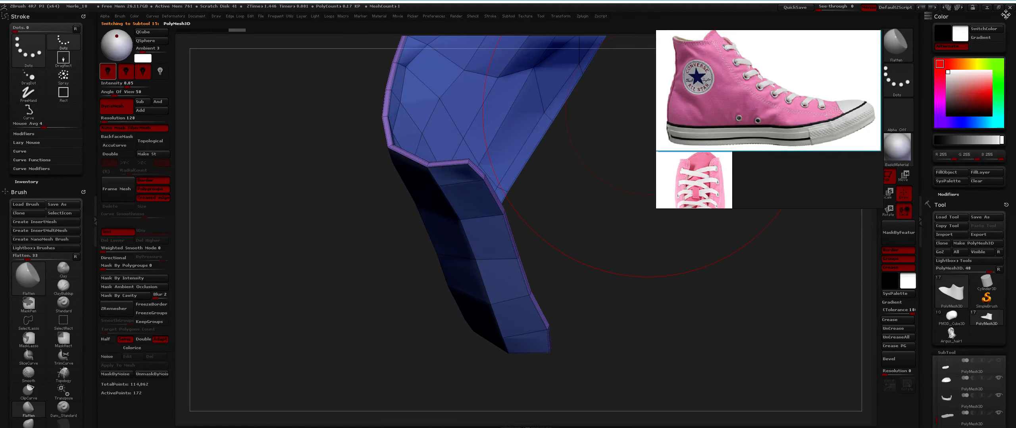
mouse_move(1005, 15)
left_mouse_down()
mouse_move(709, 117)
mouse_move(619, 135)
left_mouse_up()
mouse_move(551, 130)
right_mouse_down()
mouse_move(506, 136)
mouse_move(530, 140)
mouse_move(534, 252)
mouse_move(488, 224)
mouse_move(480, 163)
mouse_move(488, 235)
mouse_move(509, 230)
mouse_move(439, 81)
mouse_move(468, 131)
right_mouse_up()
Show the rest of the shoe again and adjust the heel strip's upper side corner with the Move brush
key("b")
key("m")
key("space")
left_click(482, 155)
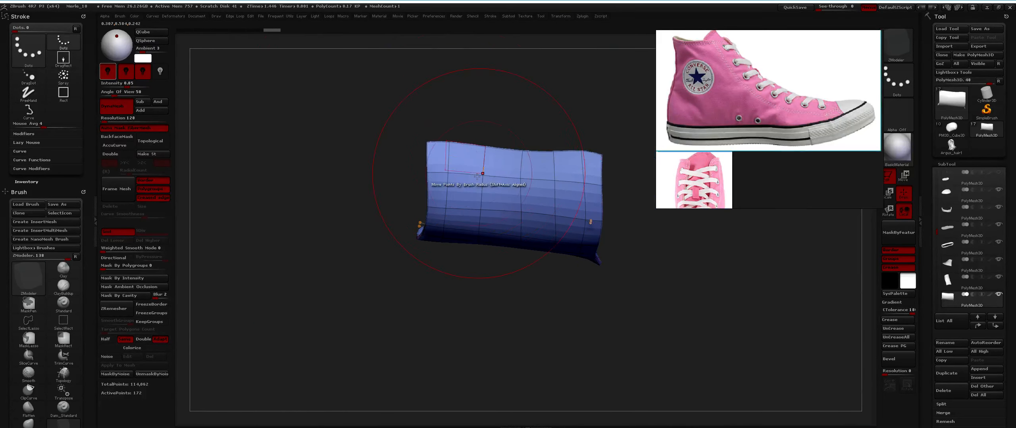
key("shift+s")
key("b")
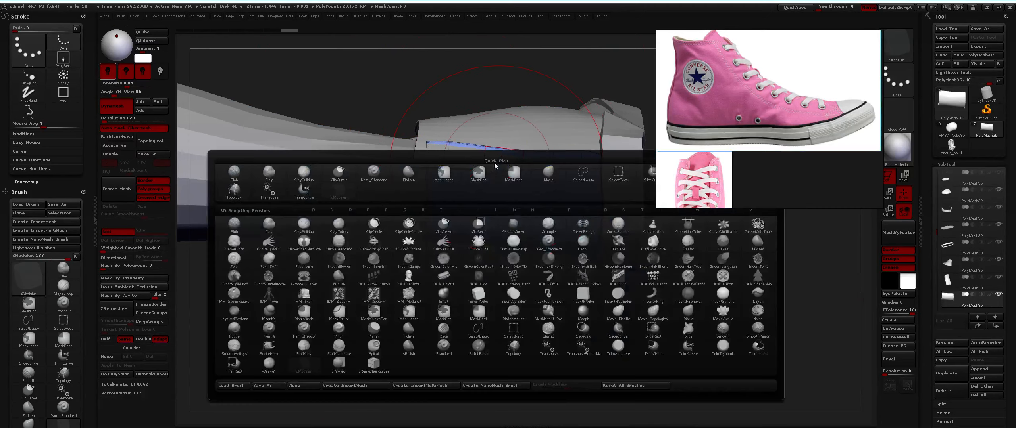
key("m")
key("v")
key("space")
left_click_drag(441, 142, 440, 143)
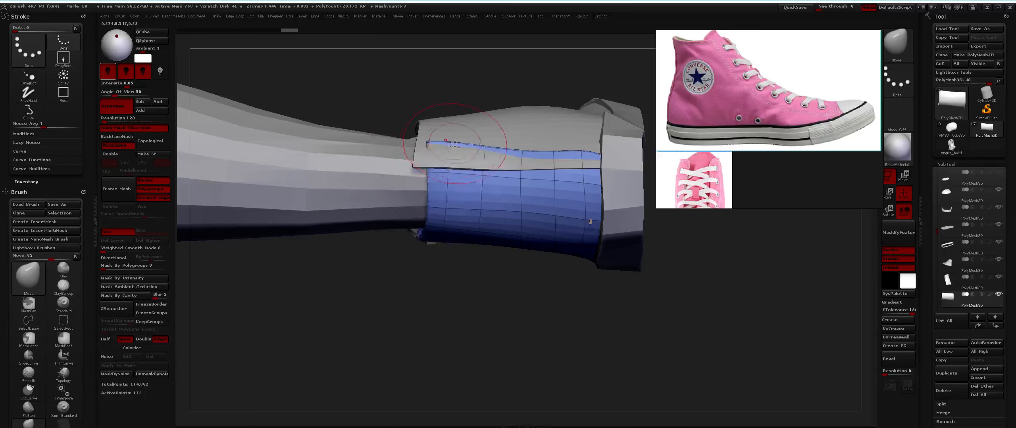
Pull the heel strip's side edge outward so it overlaps the shoe's side panel
right_click_drag(432, 169, 462, 183, "alt")
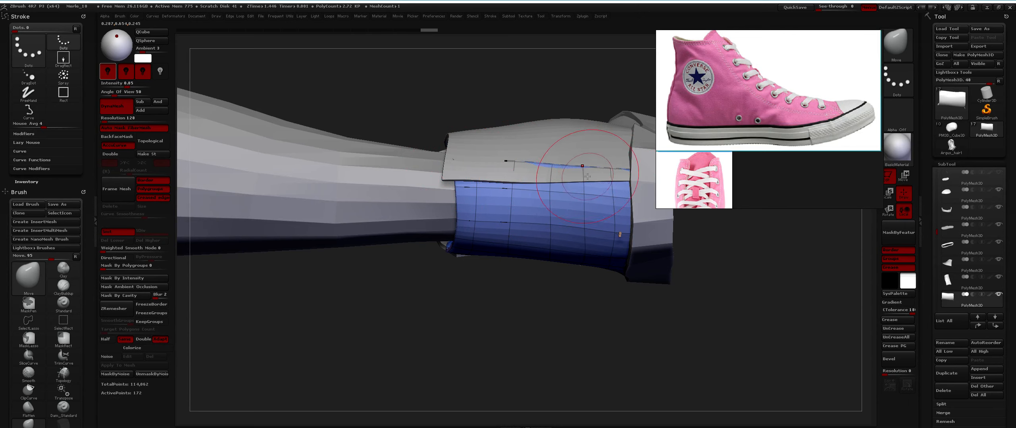
right_click_drag(540, 170, 475, 177, "ctrl")
mouse_move(475, 177)
right_mouse_down()
mouse_move(493, 180)
mouse_move(474, 179)
right_mouse_up()
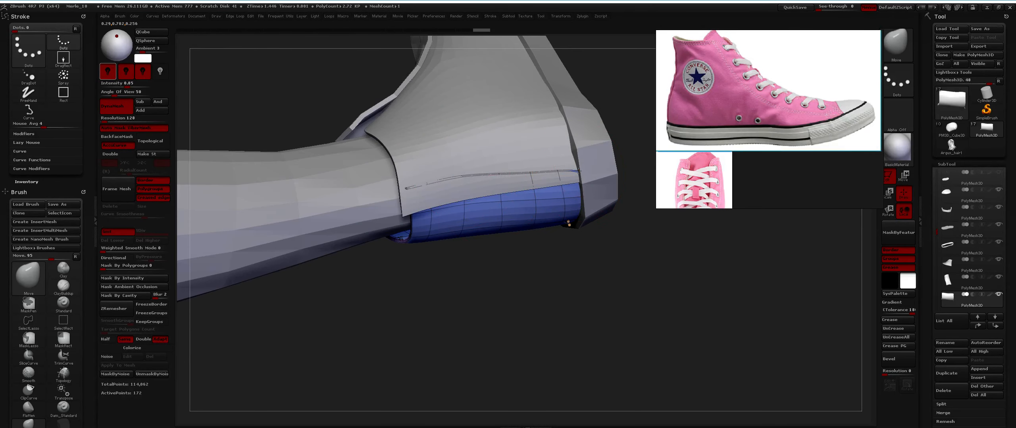
right_click_drag(573, 170, 445, 214)
right_click(443, 215)
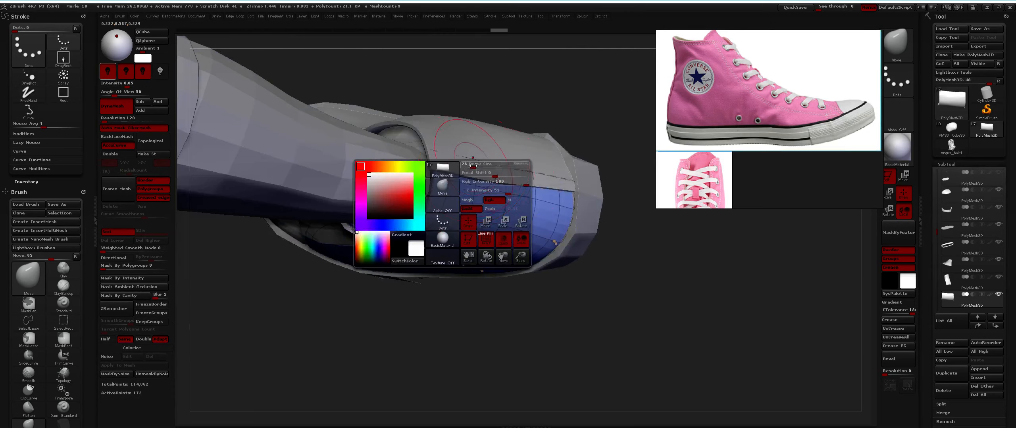
key("space")
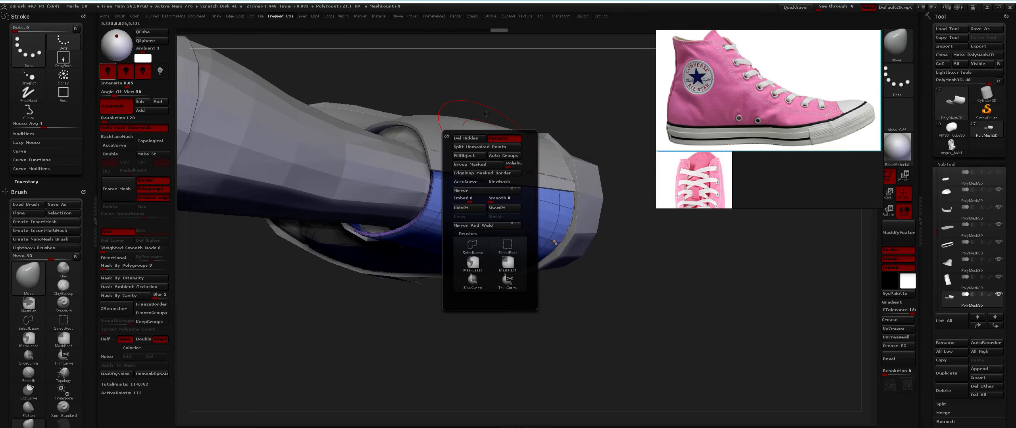
right_click(476, 160)
left_click_drag(472, 161, 482, 162)
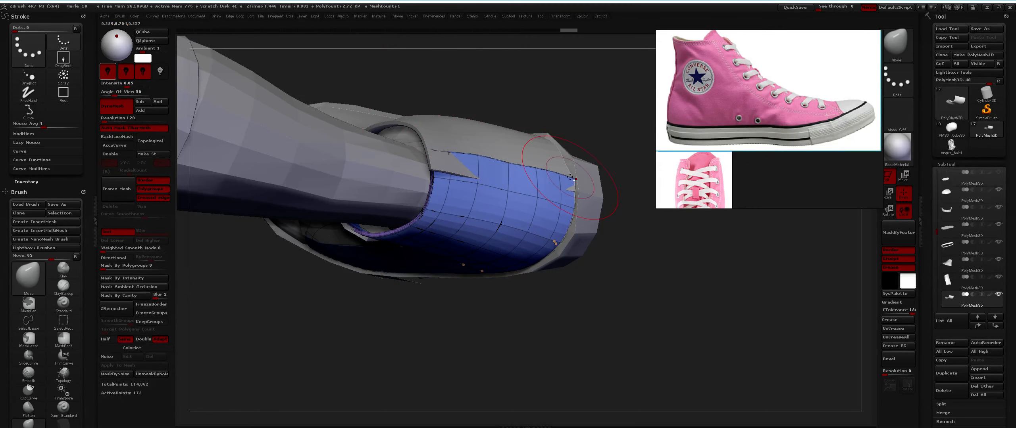
right_click_drag(489, 140, 486, 175)
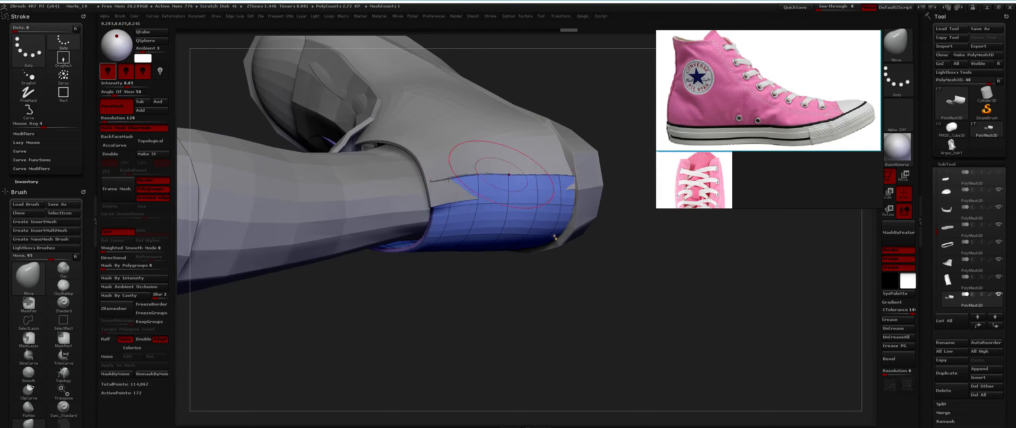
Select the pink side panel and push down its rear edge beside the heel strip with the Flatten brush
left_click(443, 173, "alt")
key("b")
key("f")
key("l")
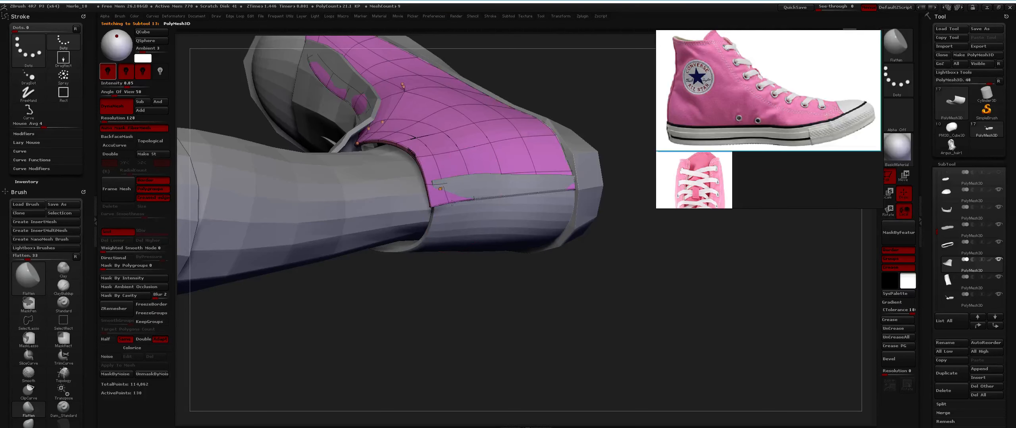
mouse_move(433, 212)
left_mouse_down()
mouse_move(460, 198)
mouse_move(452, 188)
left_mouse_up()
Tuck the side panel's rear edge beneath the heel strip with the Move brush
key("b")
key("m")
key("v")
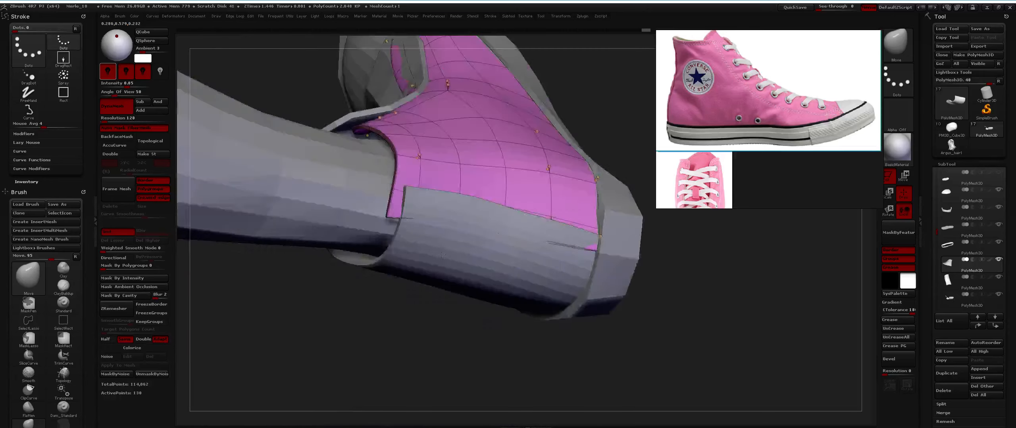
left_click_drag(635, 301, 553, 188)
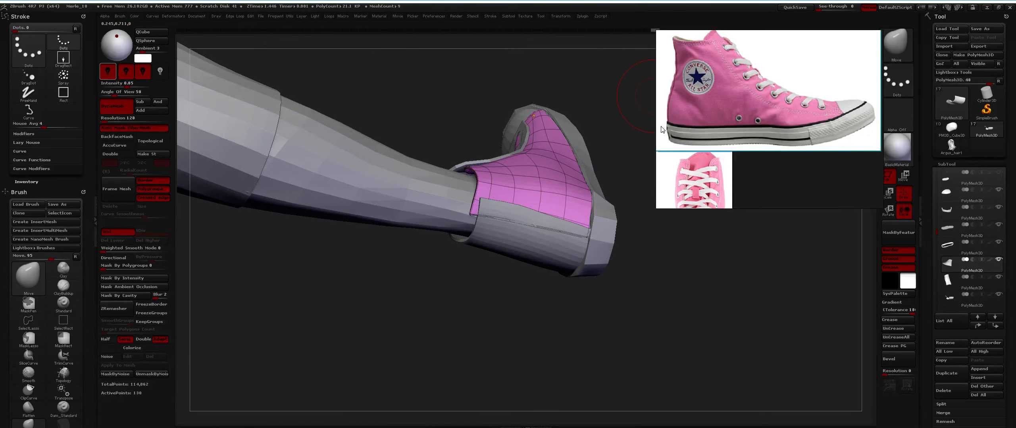
Bring up the reference photo of the paired pink sneakers and reshape the heel strip's upper side edge
scroll(661, 129, "down", 3)
scroll(814, 123, "up", 5)
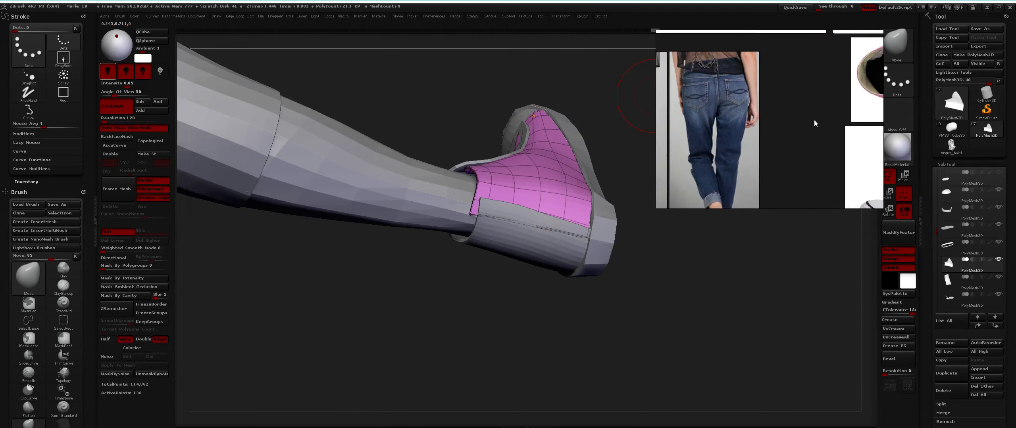
scroll(717, 119, "up", 5)
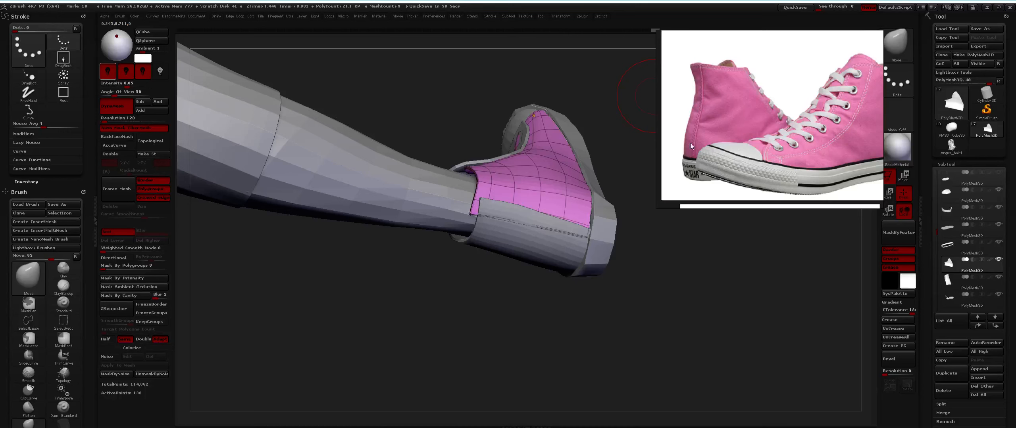
mouse_move(493, 203)
left_mouse_down()
mouse_move(524, 222)
mouse_move(506, 197)
left_mouse_up()
left_click(519, 216, "alt")
key("b")
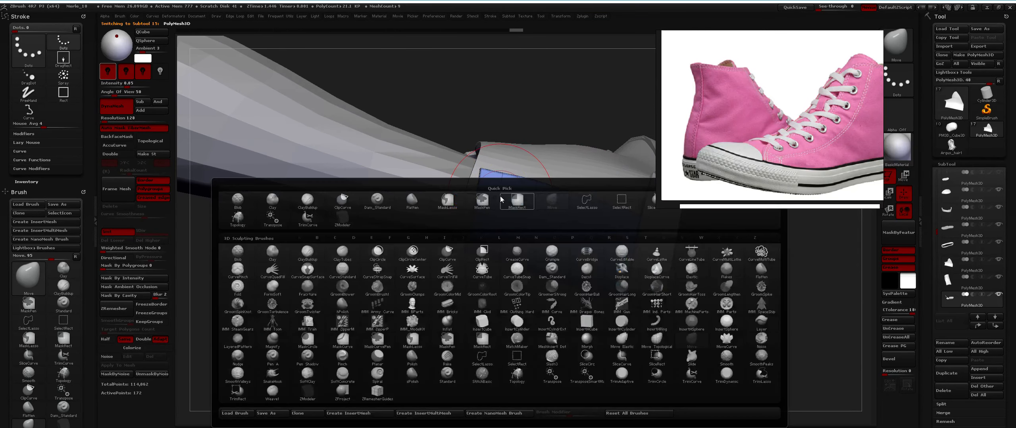
mouse_move(476, 337)
left_mouse_down()
mouse_move(454, 214)
mouse_move(486, 163)
mouse_move(496, 186)
mouse_move(530, 198)
mouse_move(512, 137)
left_mouse_up()
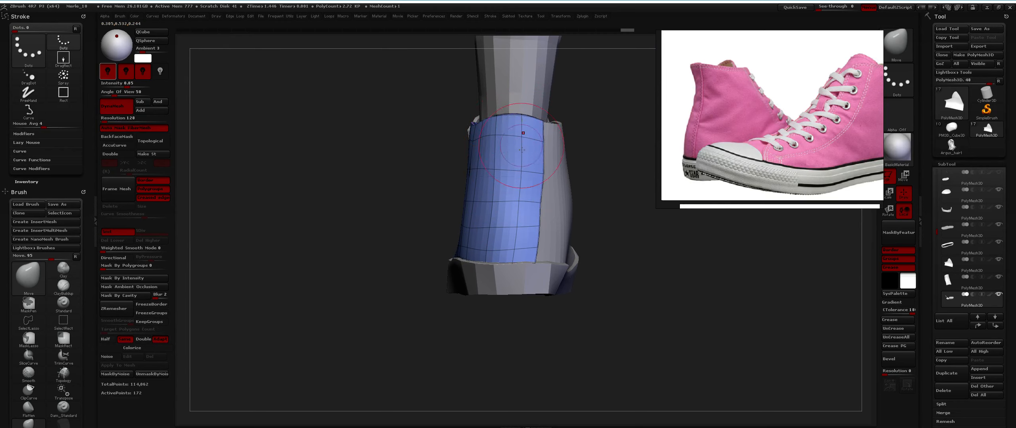
left_click_drag(521, 120, 547, 183)
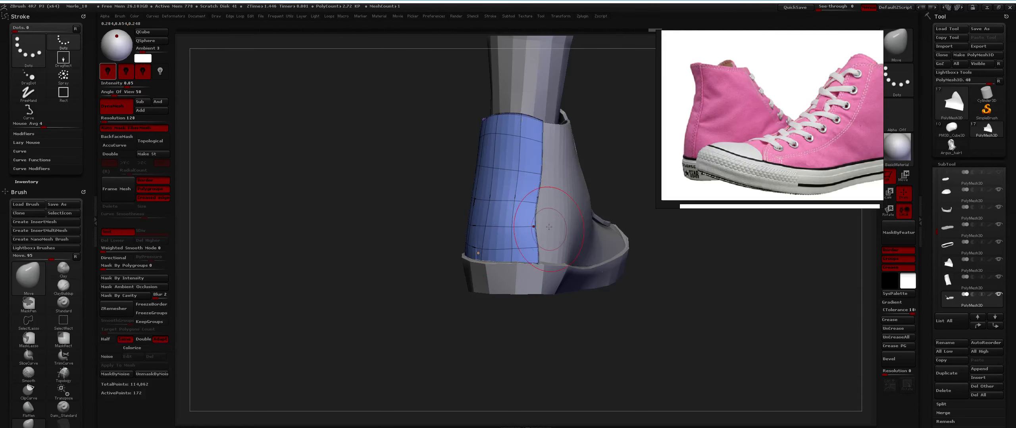
Adjust the lower part of the heel strip's side edge just above the sole
left_click_drag(538, 205, 550, 233)
key("b")
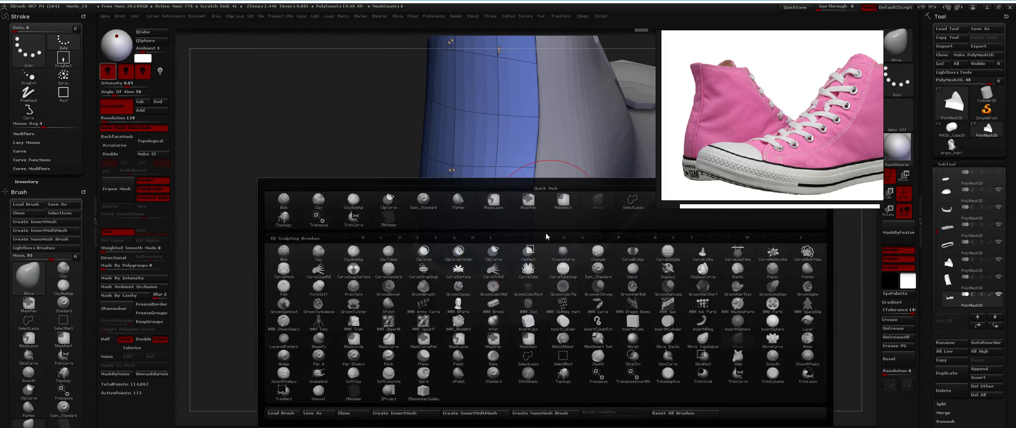
key("Escape")
key("b")
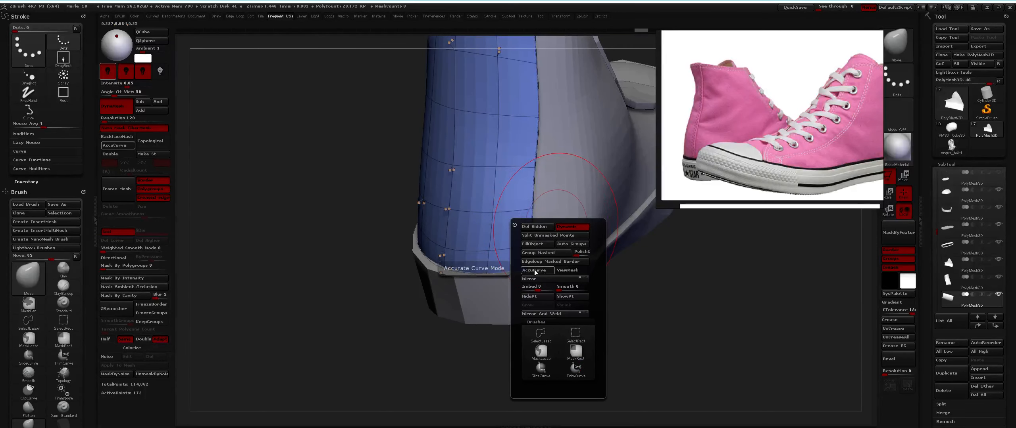
key("Escape")
mouse_move(556, 227)
left_mouse_down()
mouse_move(536, 246)
mouse_move(541, 273)
left_mouse_up()
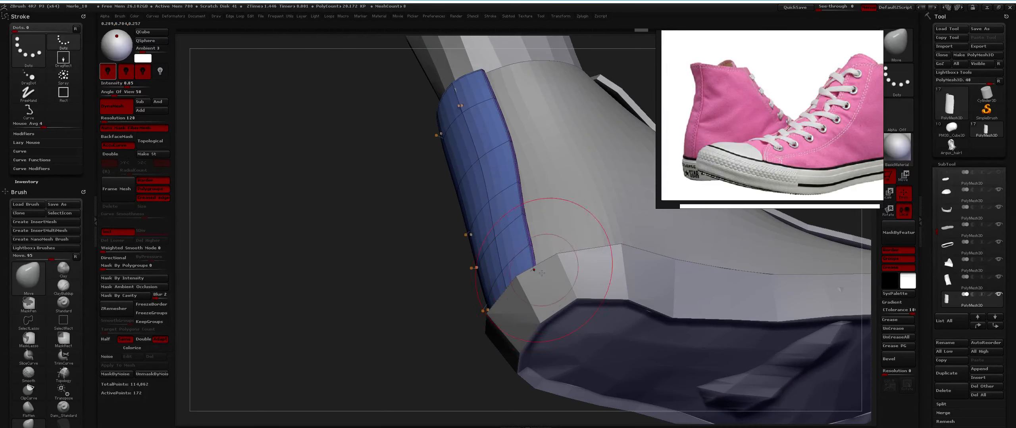
Move the heel strip's bottom corner outward so it covers the side panel where it meets the sole
right_click_drag(576, 257, 571, 274)
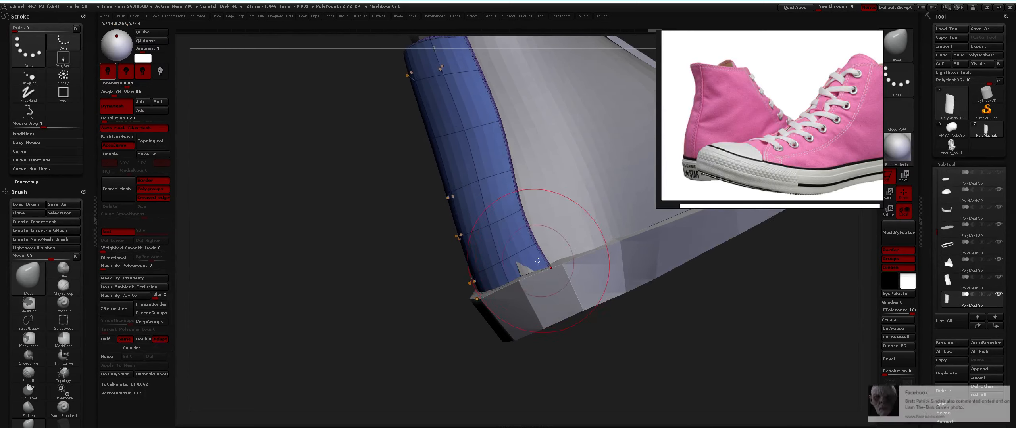
right_click_drag(476, 264, 508, 277)
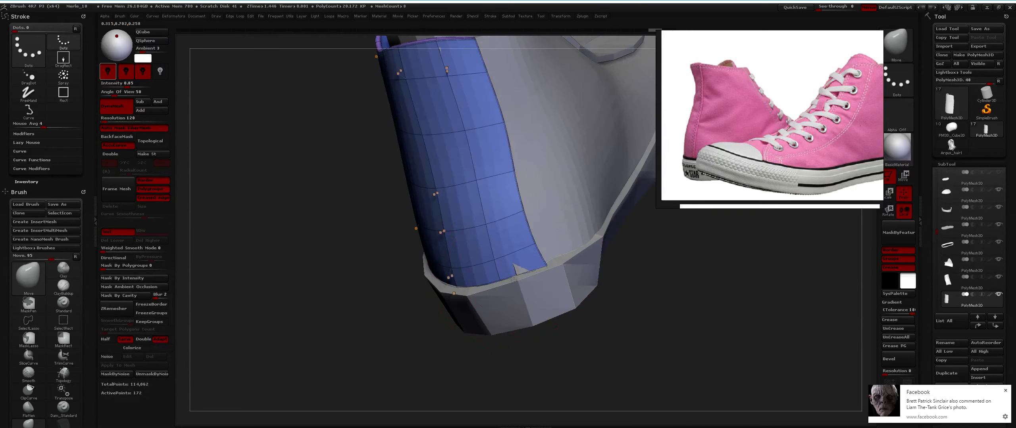
left_click_drag(514, 281, 511, 277)
mouse_move(476, 276)
right_mouse_down()
mouse_move(509, 280)
mouse_move(481, 233)
right_mouse_up()
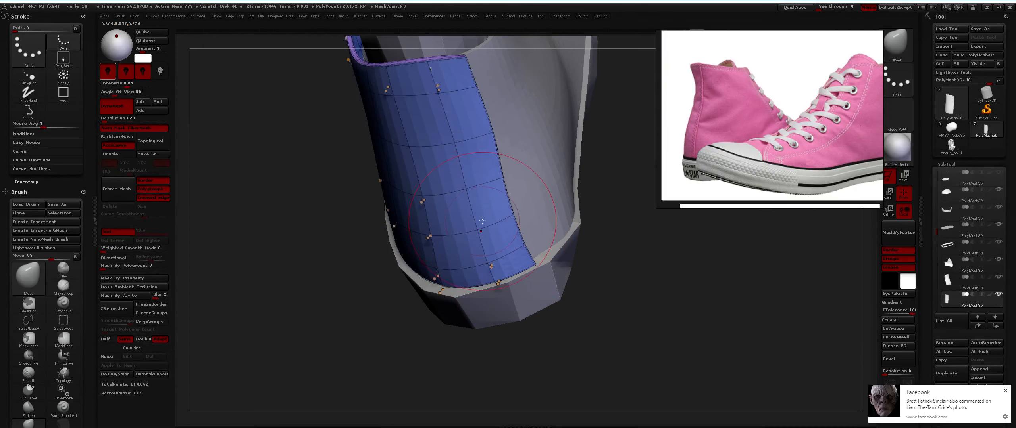
Refine the heel strip's bottom corner above the sole and its side edge with the Move brush
right_click_drag(444, 187, 444, 161, "ctrl")
mouse_move(444, 161)
right_mouse_down()
mouse_move(457, 163)
mouse_move(460, 197)
mouse_move(472, 199)
right_mouse_up()
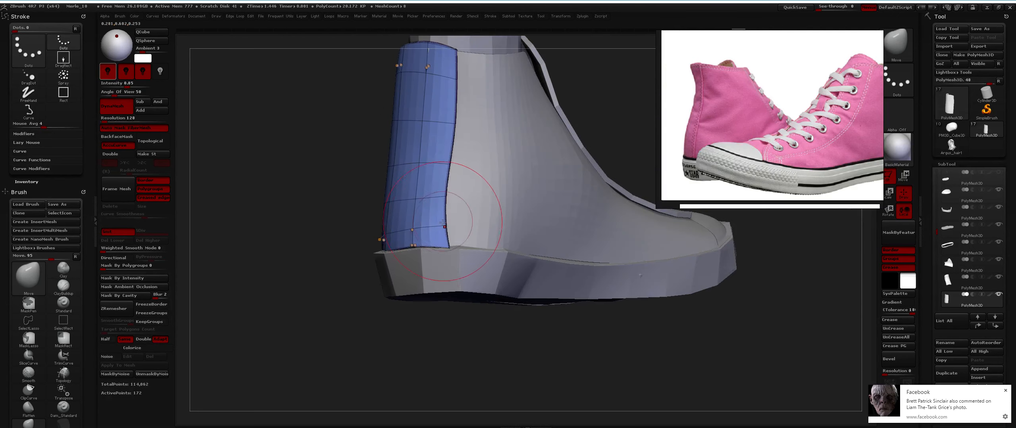
left_click_drag(444, 249, 449, 249)
mouse_move(468, 206)
right_mouse_down()
mouse_move(429, 207)
mouse_move(456, 206)
mouse_move(439, 207)
mouse_move(439, 216)
right_mouse_up()
right_click_drag(440, 216, 457, 238)
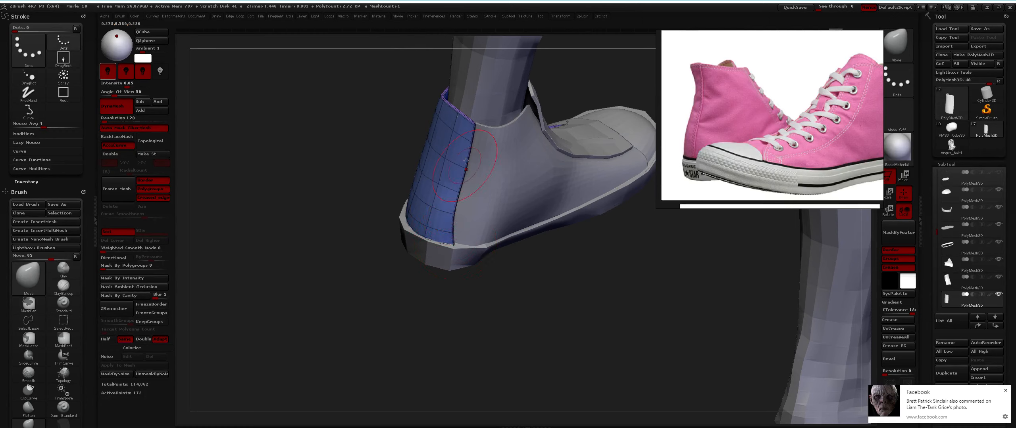
left_click_drag(466, 160, 467, 161)
right_click_drag(468, 161, 440, 161)
Hide the leg and foot mesh inside the shoe and adjust the Move brush's draw size
key("ctrl+z")
key("ctrl+shift+z")
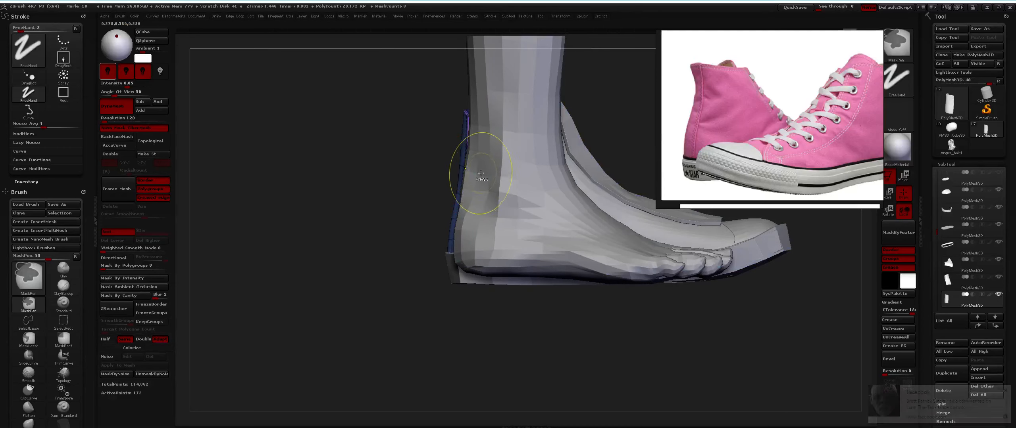
left_click_drag(939, 231, 935, 170)
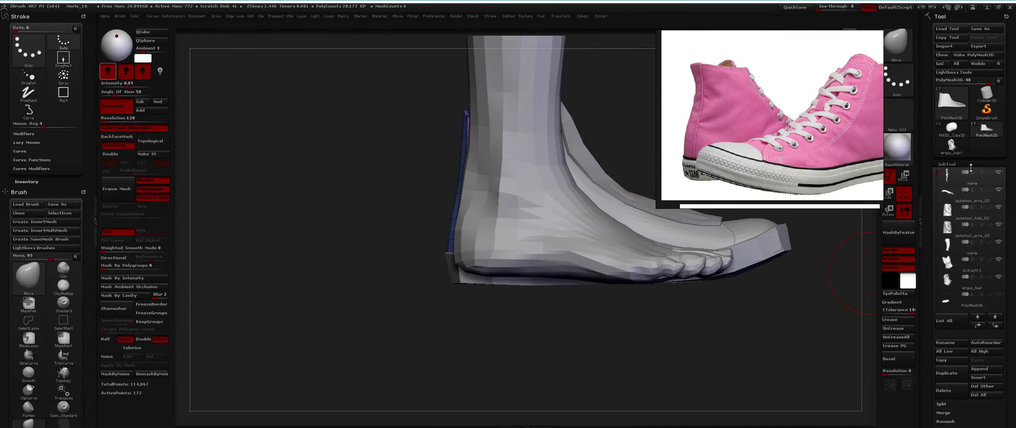
left_click(999, 172)
mouse_move(448, 163)
right_mouse_down("alt")
mouse_move(422, 246)
mouse_move(477, 246)
right_mouse_up("alt")
key("space")
left_click_drag(448, 256, 457, 256)
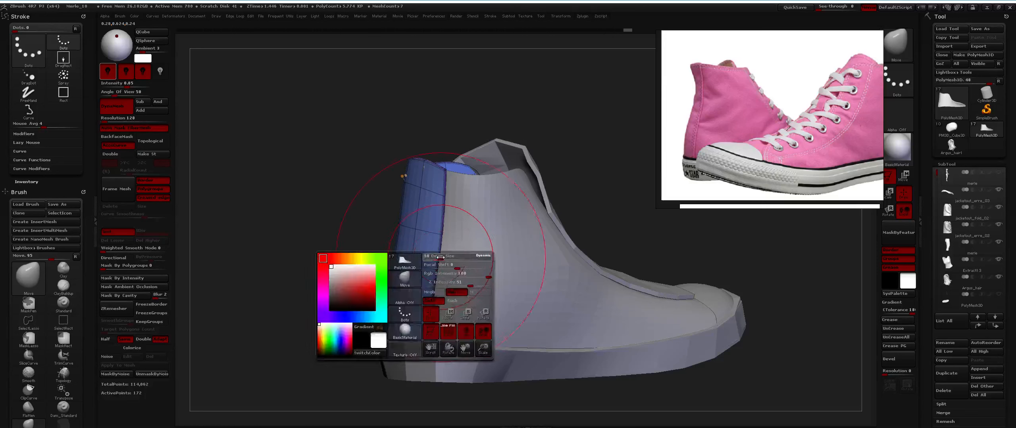
right_click_drag(439, 267, 456, 248)
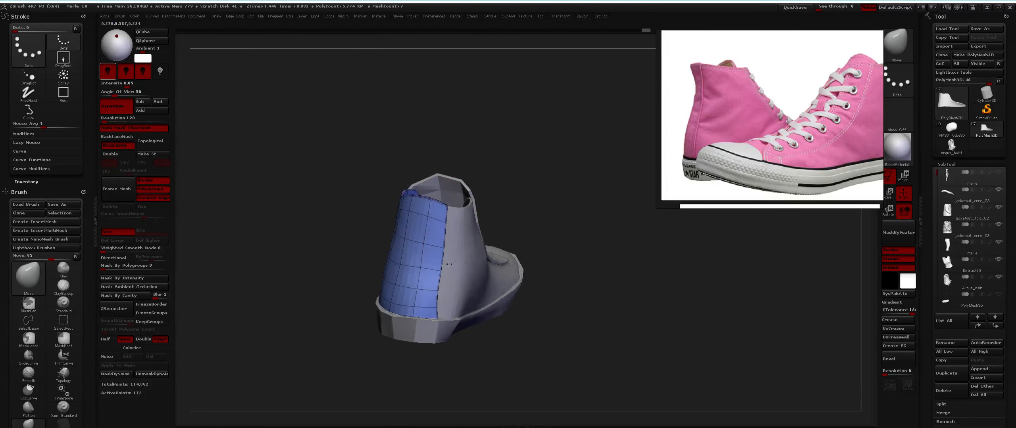
mouse_move(460, 194)
right_mouse_down()
mouse_move(446, 200)
mouse_move(442, 188)
mouse_move(437, 214)
mouse_move(447, 213)
right_mouse_up()
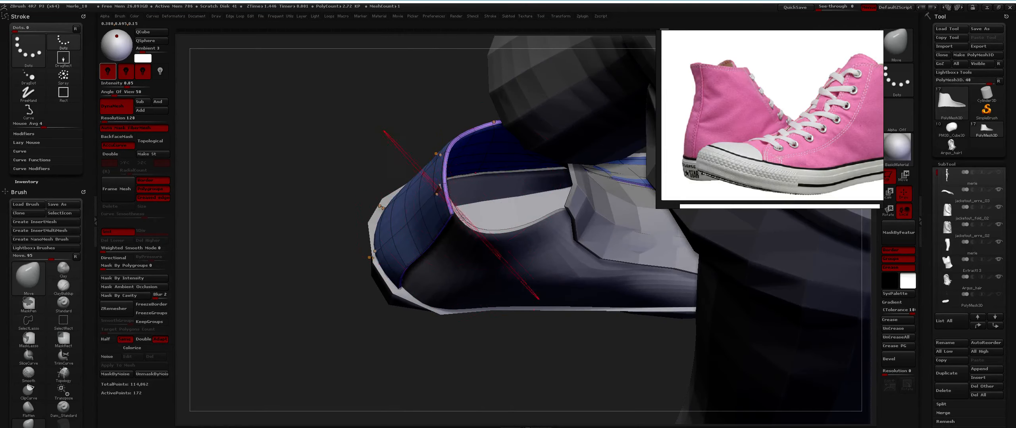
Select the side panel to check how it meets the heel strip at the collar, and reselect the heel strip mesh
left_click(460, 221, "alt")
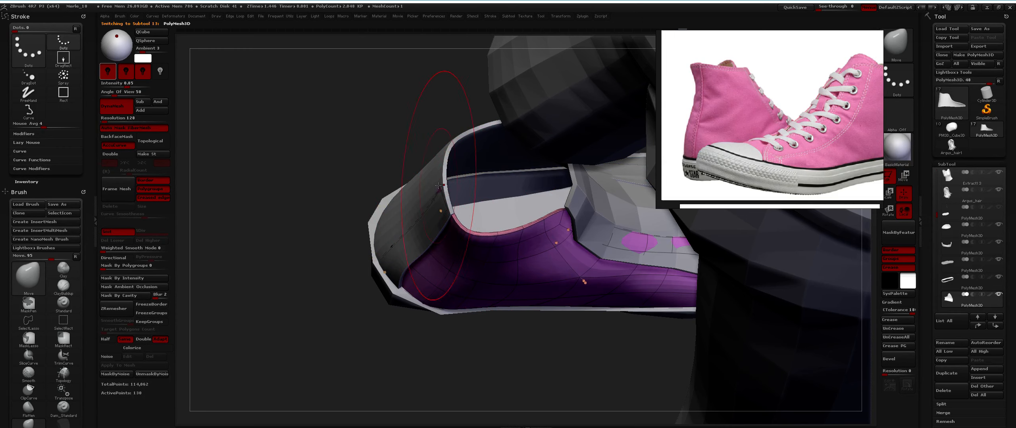
mouse_move(454, 205)
right_mouse_down()
mouse_move(400, 202)
mouse_move(453, 195)
mouse_move(414, 205)
mouse_move(443, 205)
mouse_move(456, 175)
mouse_move(430, 250)
mouse_move(441, 198)
mouse_move(404, 195)
mouse_move(423, 173)
right_mouse_up()
left_click(441, 197, "alt")
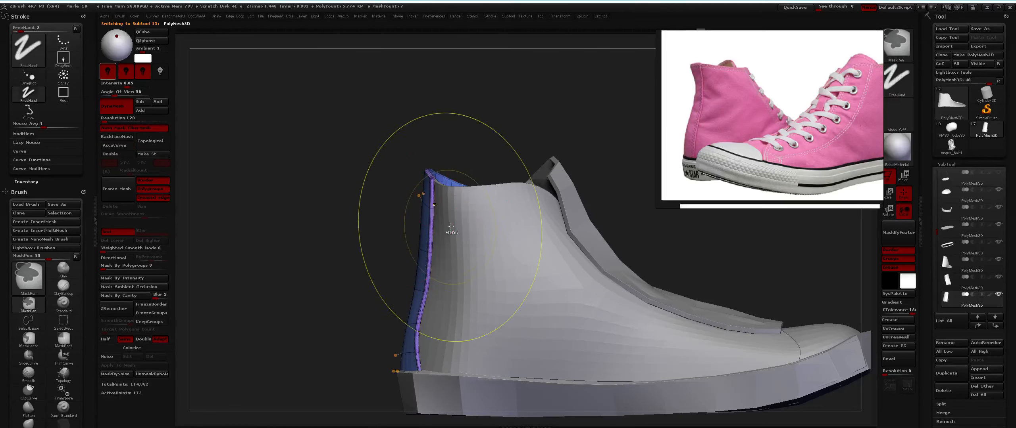
right_click_drag(445, 228, 436, 186, "ctrl")
mouse_move(437, 187)
right_mouse_down()
mouse_move(487, 224)
mouse_move(393, 214)
mouse_move(434, 207)
right_mouse_up()
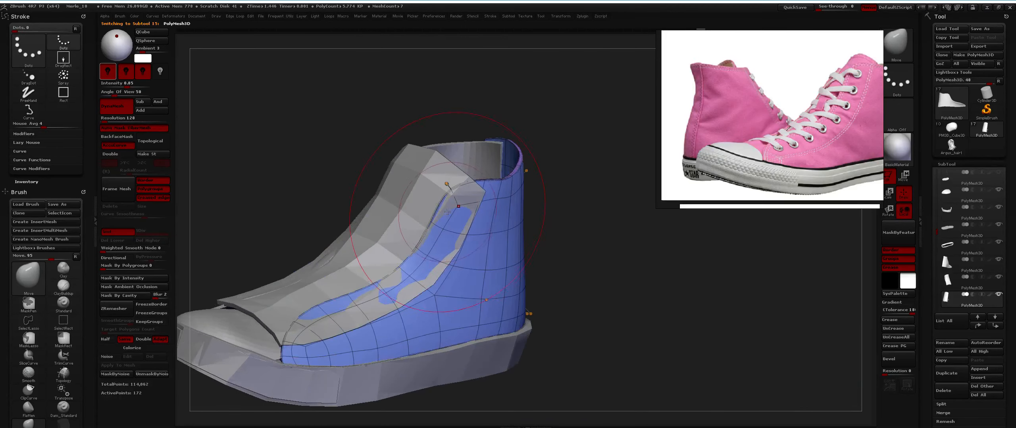
Flatten and smooth the inner side panel along its border with the tongue using the Flatten brush
key("b")
key("f")
key("l")
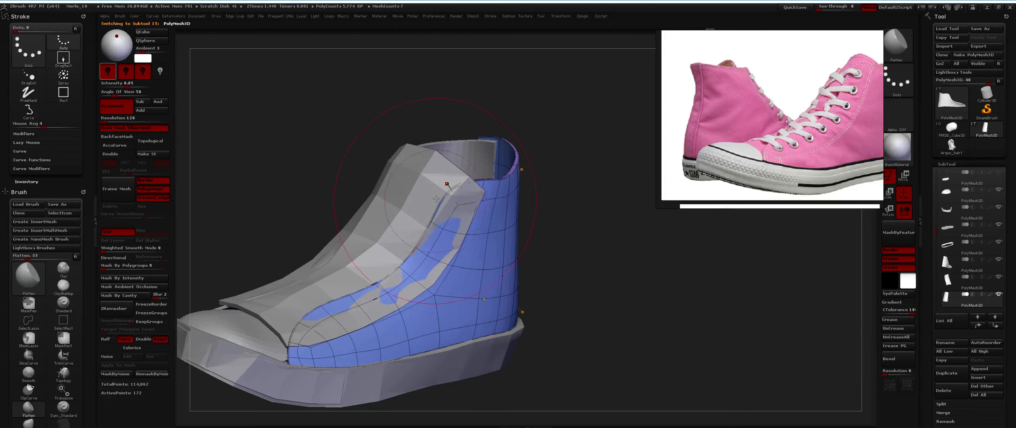
mouse_move(381, 276)
right_mouse_down("ctrl")
mouse_move(436, 231)
mouse_move(466, 260)
right_mouse_up("ctrl")
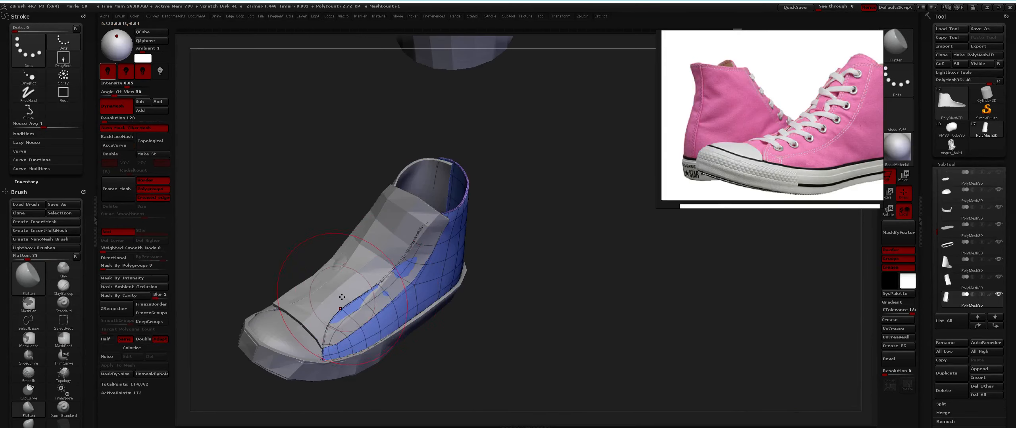
right_click_drag(356, 283, 362, 243, "alt")
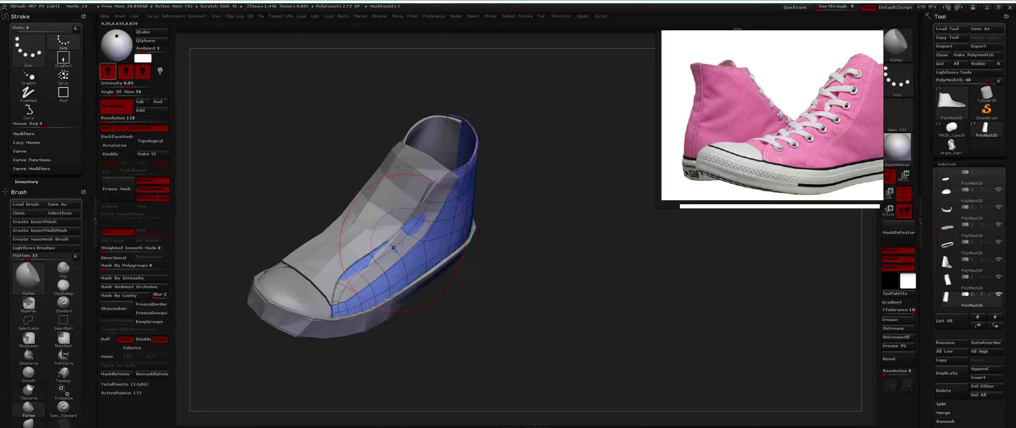
left_click_drag(401, 243, 407, 242)
left_click_drag(409, 244, 416, 254, "shift")
key("b")
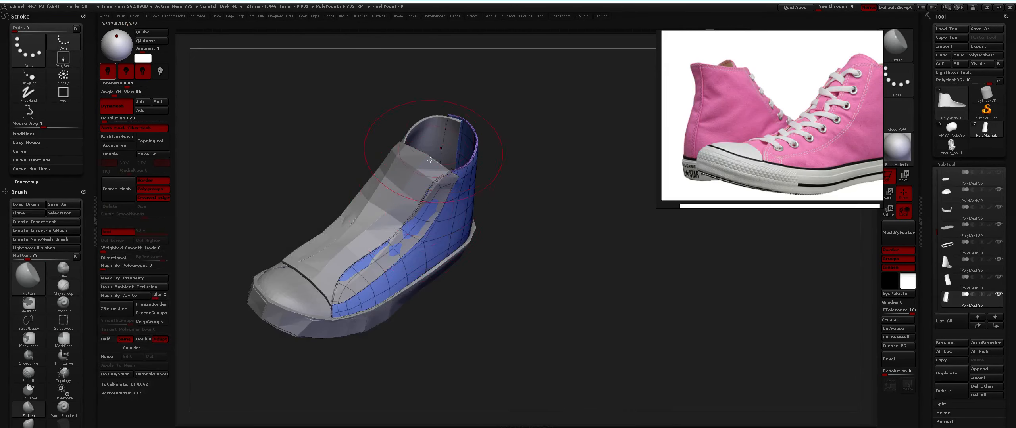
right_click_drag(390, 278, 417, 222, "ctrl")
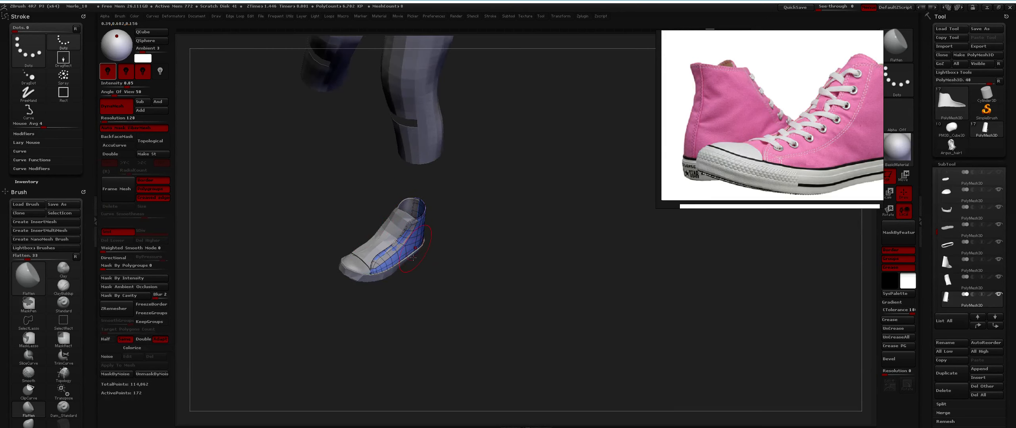
right_click_drag(414, 258, 331, 169)
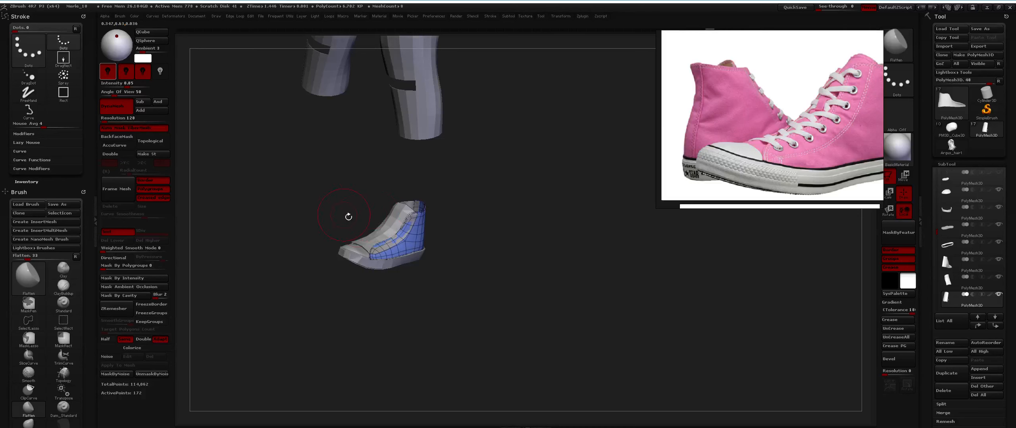
mouse_move(334, 196)
right_mouse_down()
mouse_move(322, 183)
mouse_move(349, 246)
right_mouse_up()
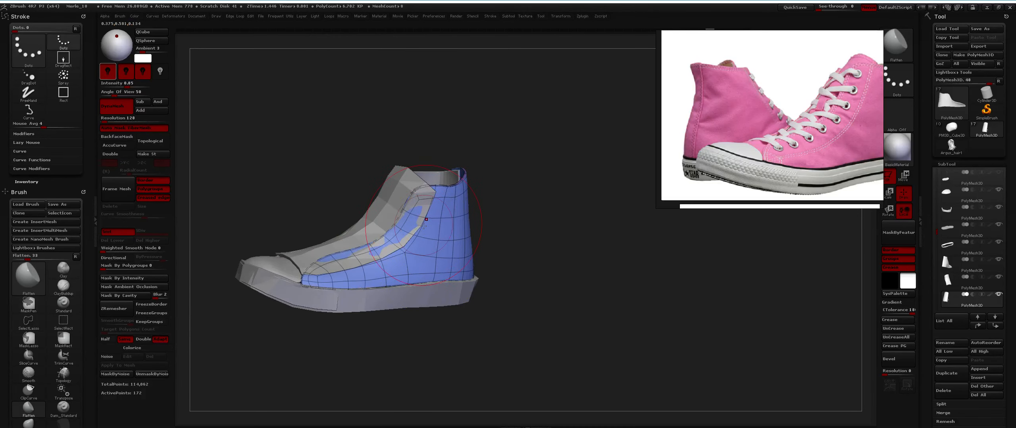
Build up the inner side panel's front edge with the Standard brush so it covers the tongue's side
key("b")
key("s")
key("t")
key("space")
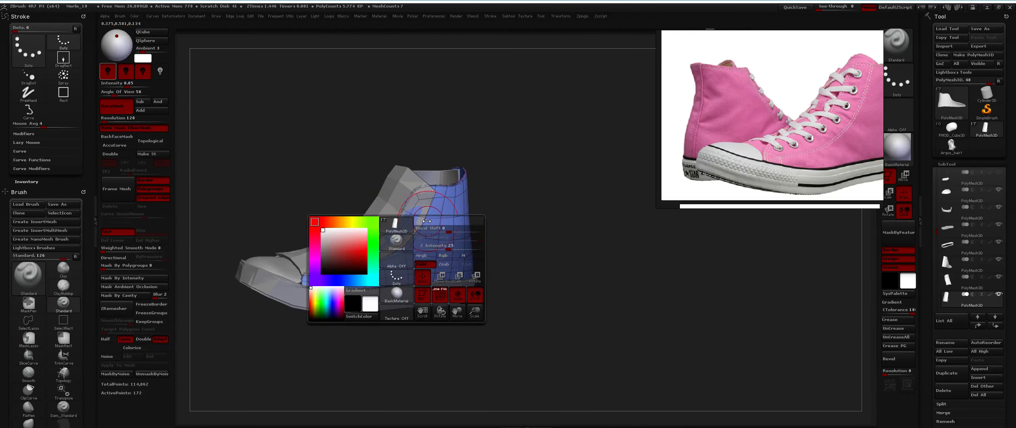
right_click_drag(425, 216, 441, 158, "alt")
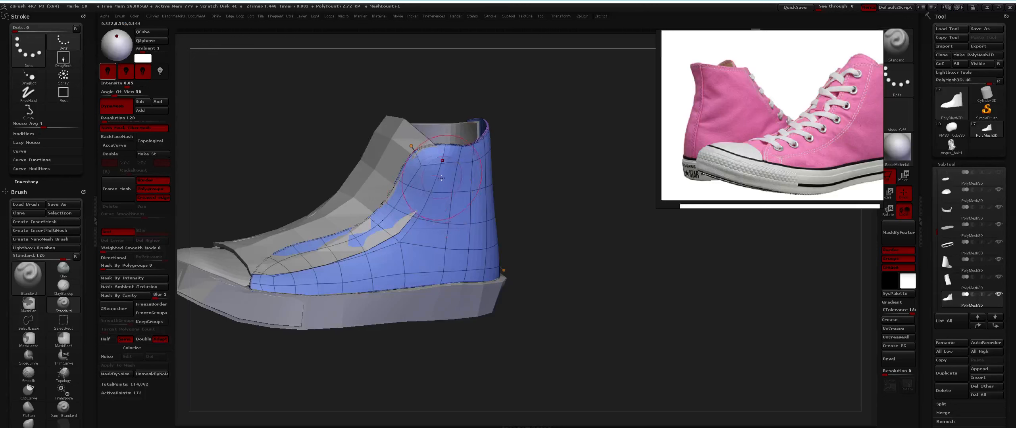
left_click_drag(349, 248, 258, 271)
right_click_drag(323, 254, 338, 270)
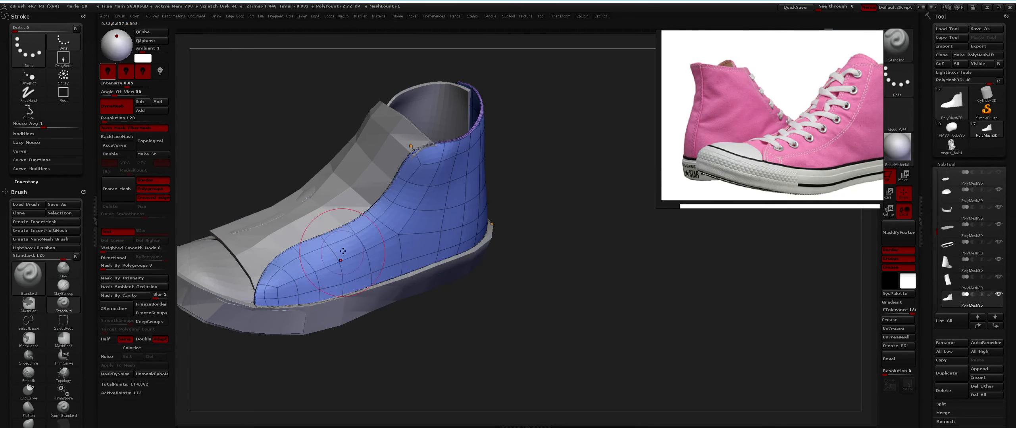
Even out the built-up front part of the inner side panel with the Flatten brush
key("b")
key("f")
key("a")
left_click_drag(382, 236, 304, 259)
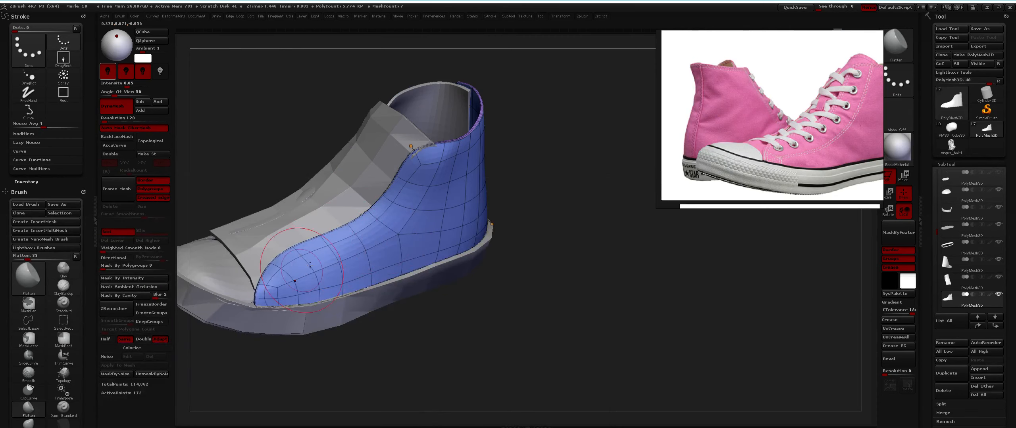
mouse_move(369, 246)
left_mouse_down()
mouse_move(316, 261)
mouse_move(318, 274)
left_mouse_up()
right_click_drag(317, 273, 363, 254)
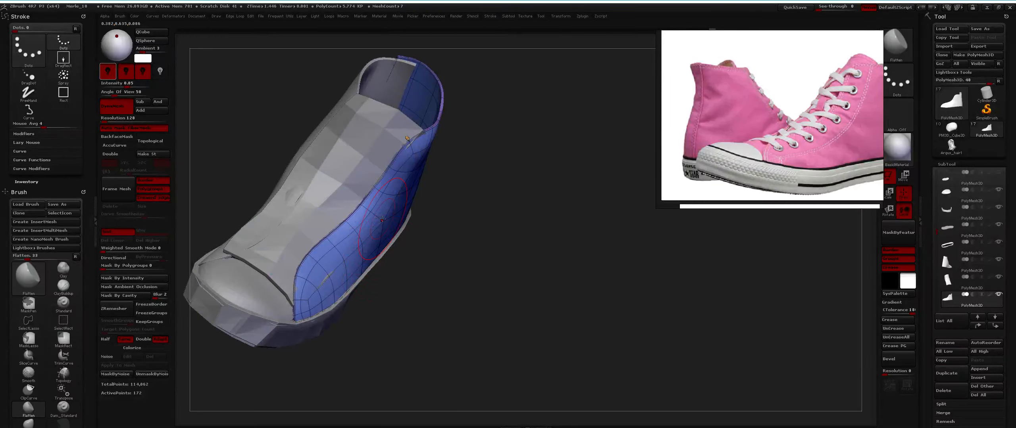
right_click_drag(392, 245, 383, 131)
key("b")
key("Escape")
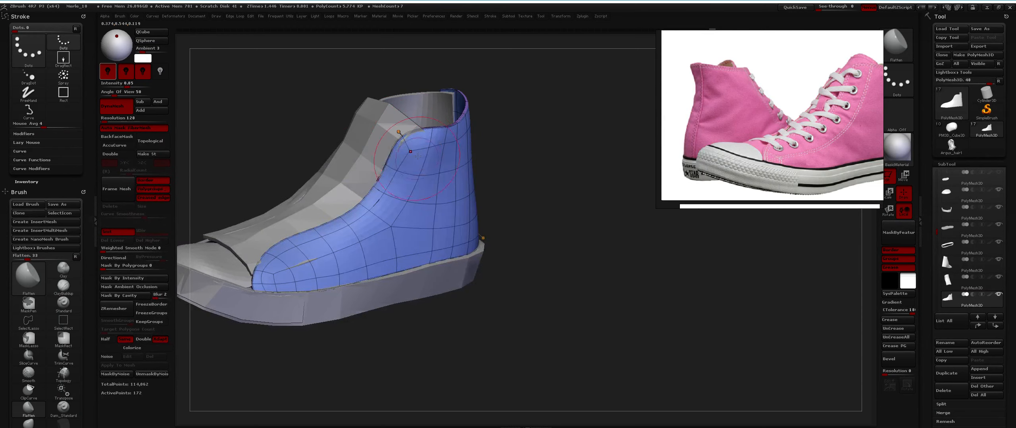
Adjust the inner side panel's shape around the tongue's edge with the Move brush
mouse_move(422, 154)
right_mouse_down()
mouse_move(432, 155)
mouse_move(420, 163)
mouse_move(406, 146)
mouse_move(420, 161)
mouse_move(390, 250)
mouse_move(393, 227)
mouse_move(401, 246)
mouse_move(392, 217)
mouse_move(337, 204)
mouse_move(442, 181)
mouse_move(332, 211)
right_mouse_up()
key("b")
key("m")
key("v")
right_click(400, 232)
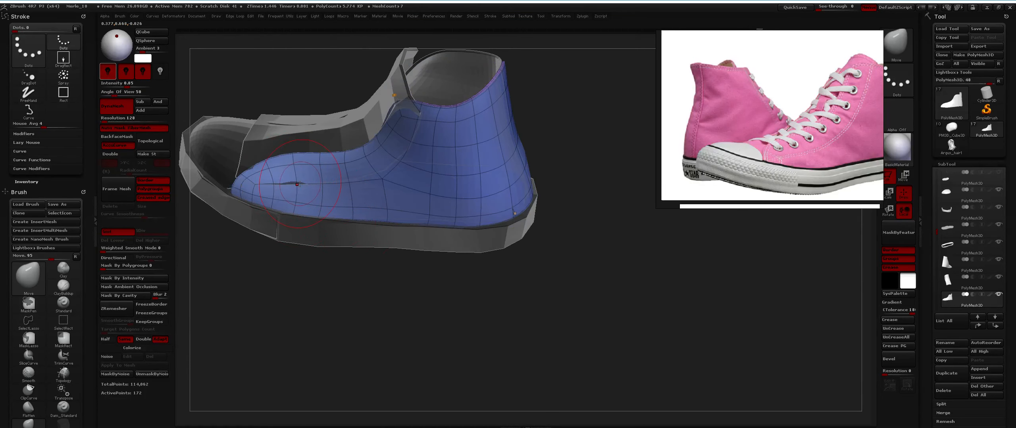
Raise the inner side panel near the toe with the Standard brush to cover the geometry poking through
key("b")
key("s")
key("t")
right_click(280, 189)
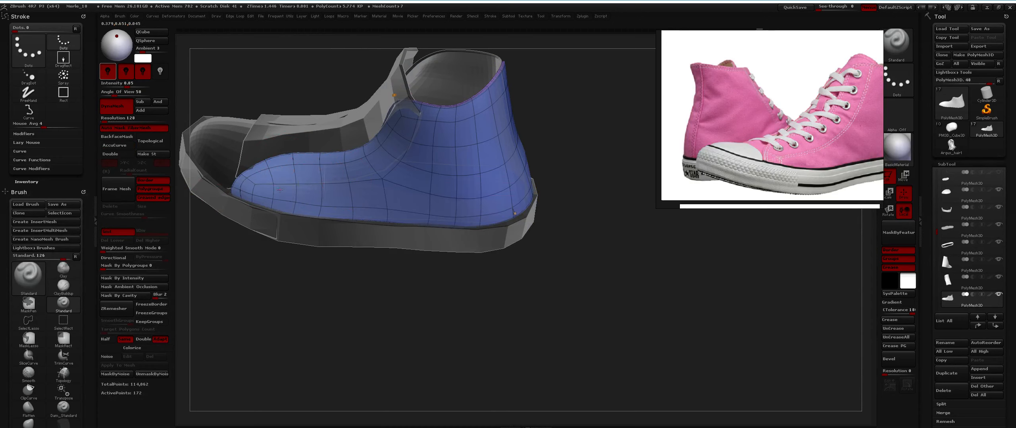
right_click_drag(302, 183, 266, 185)
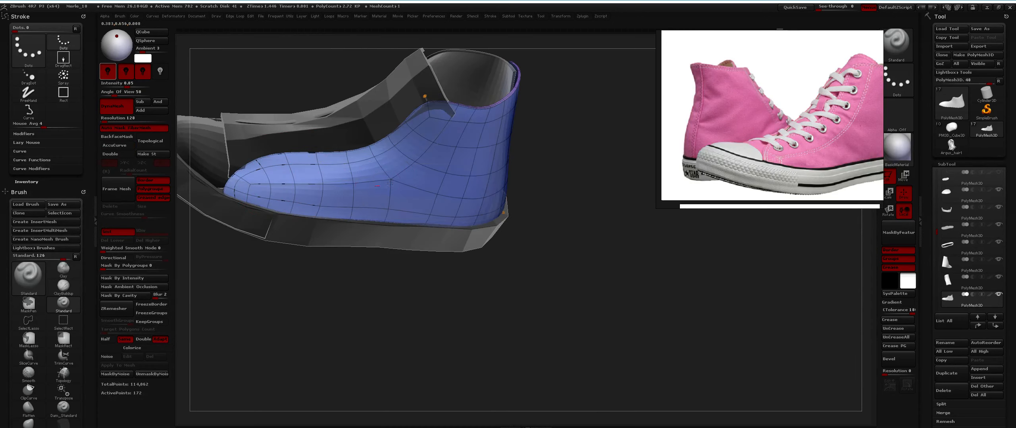
mouse_move(390, 184)
right_mouse_down()
mouse_move(278, 190)
mouse_move(415, 209)
mouse_move(411, 166)
mouse_move(448, 167)
right_mouse_up()
right_click_drag(314, 163, 401, 165, "alt")
mouse_move(401, 165)
right_mouse_down()
mouse_move(412, 185)
mouse_move(388, 157)
right_mouse_up()
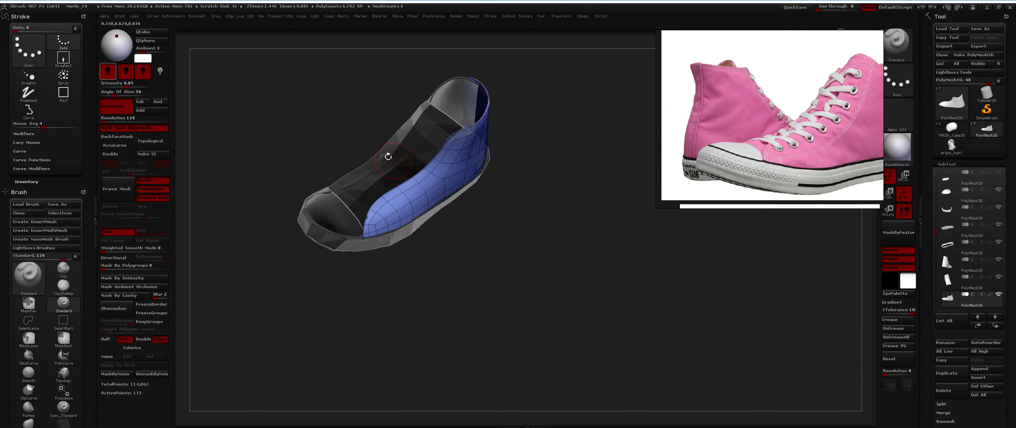
Select the tongue mesh and turn on Dynamic Subdivision for it
left_click(428, 138, "alt")
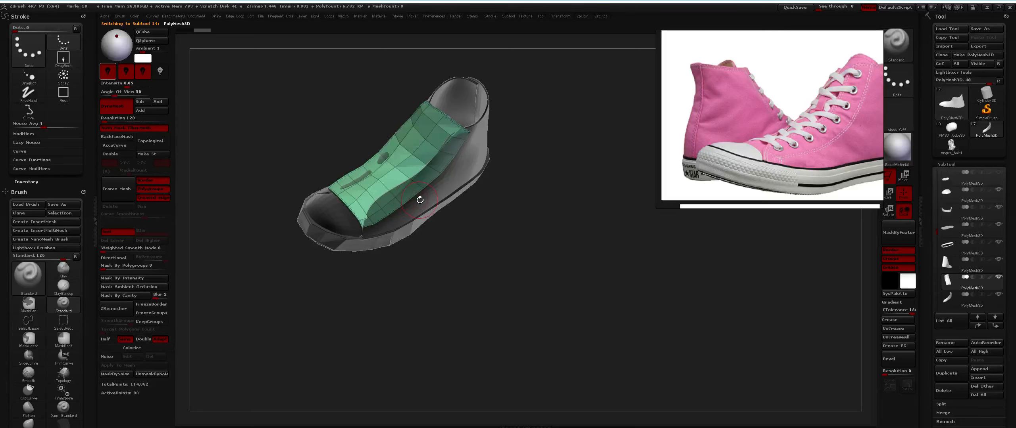
mouse_move(437, 189)
right_mouse_down()
mouse_move(445, 158)
mouse_move(424, 150)
mouse_move(419, 203)
right_mouse_up()
right_click(438, 191)
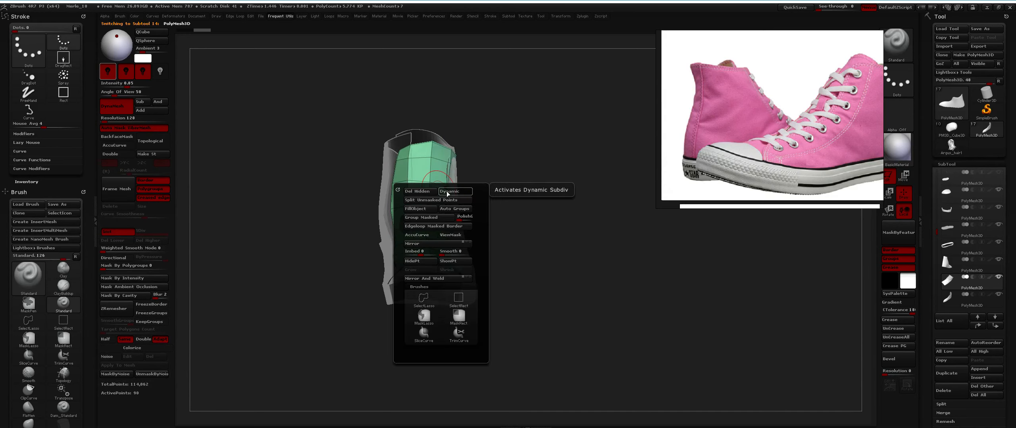
key("d")
mouse_move(488, 147)
right_mouse_down()
mouse_move(456, 176)
mouse_move(479, 172)
mouse_move(457, 222)
mouse_move(428, 241)
mouse_move(410, 211)
mouse_move(417, 199)
mouse_move(436, 219)
right_mouse_up()
key("b")
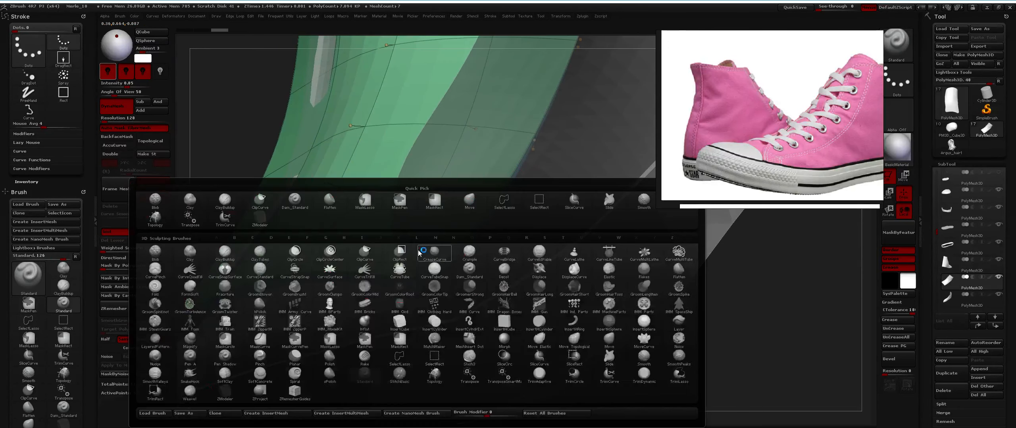
key("z")
key("m")
key("space")
mouse_move(444, 192)
right_mouse_down()
mouse_move(410, 280)
mouse_move(317, 218)
mouse_move(277, 223)
mouse_move(264, 259)
mouse_move(295, 206)
mouse_move(381, 182)
mouse_move(379, 159)
right_mouse_up()
right_click_drag(386, 225, 355, 271)
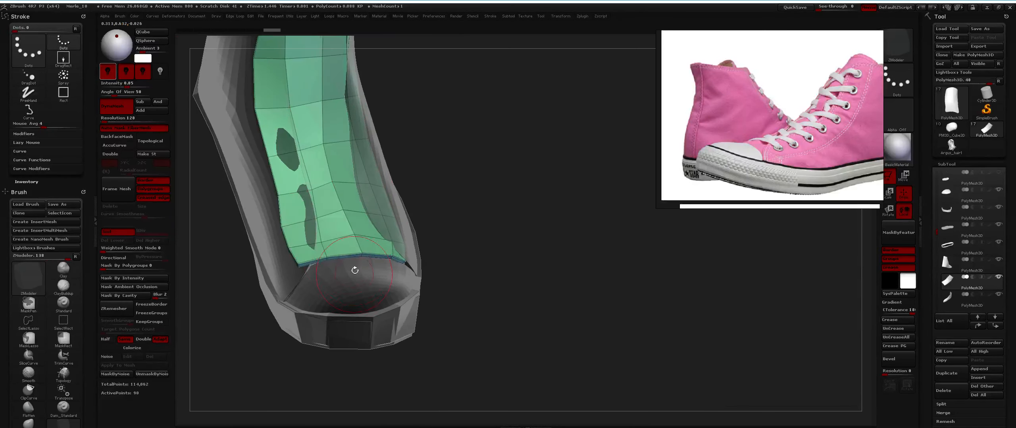
mouse_move(334, 225)
right_mouse_down()
mouse_move(356, 303)
mouse_move(317, 270)
right_mouse_up()
Reshape the tongue's front end and side edges with the Move brush to fit over the toe cap and beside the side panels
key("b")
key("m")
key("v")
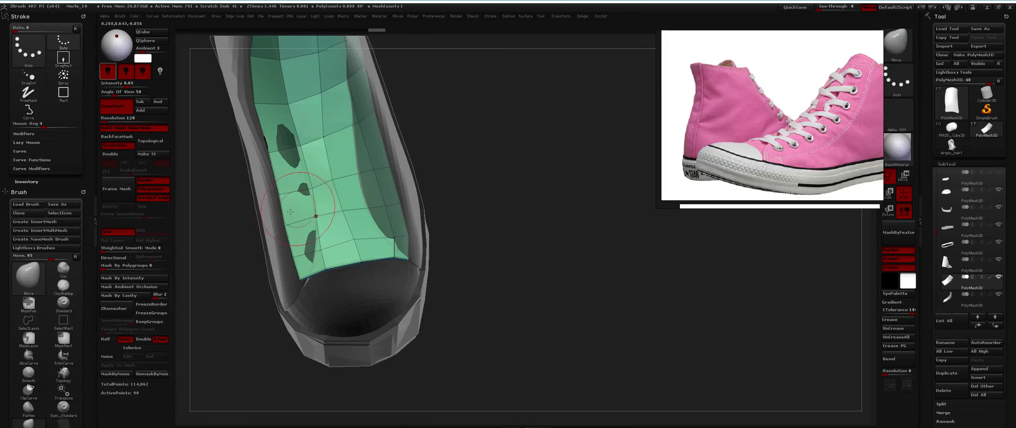
mouse_move(290, 212)
right_mouse_down()
mouse_move(321, 205)
mouse_move(309, 214)
mouse_move(337, 199)
mouse_move(337, 187)
right_mouse_up()
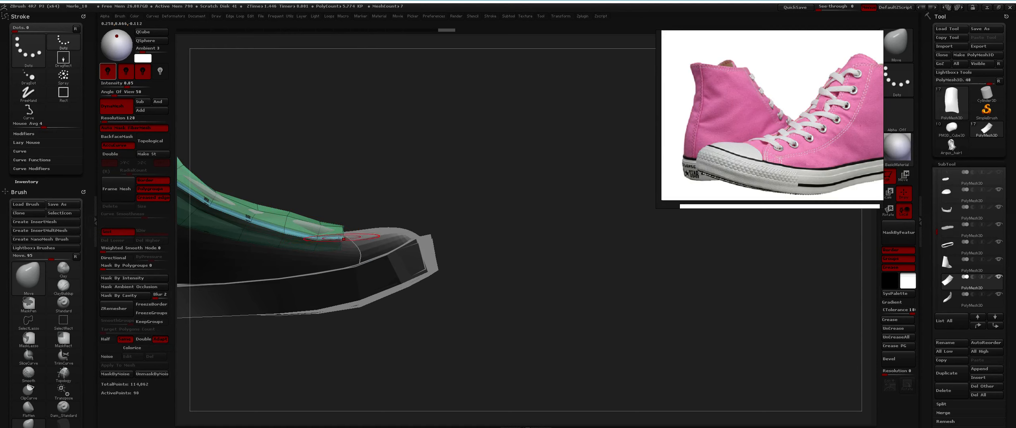
key("ctrl+shift+s")
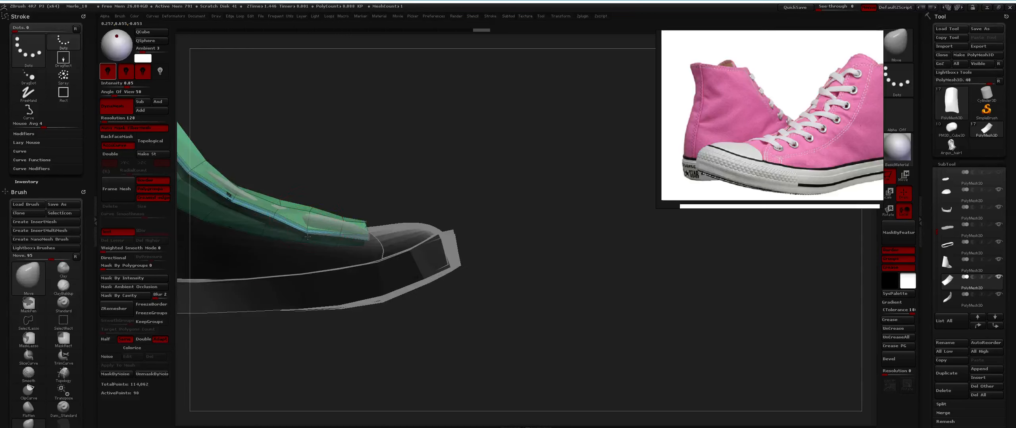
key("ctrl+shift+s")
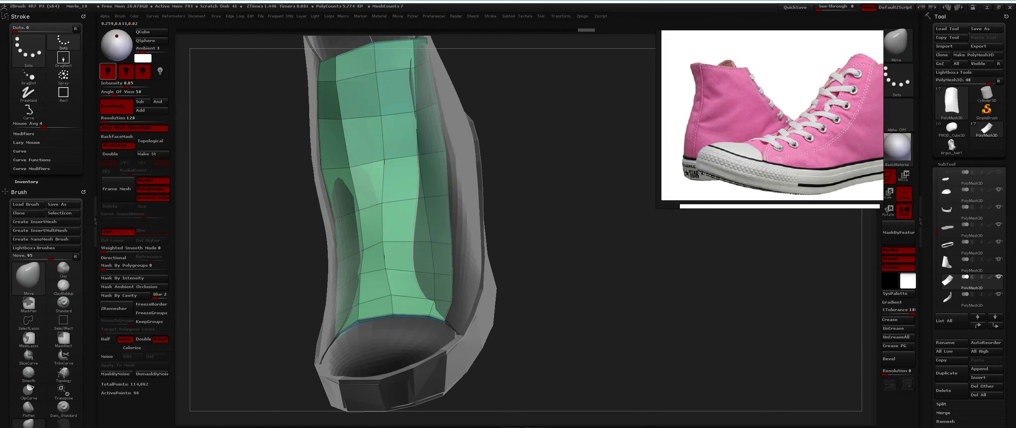
left_click_drag(316, 166, 397, 254)
left_click(397, 254, "alt")
key("f")
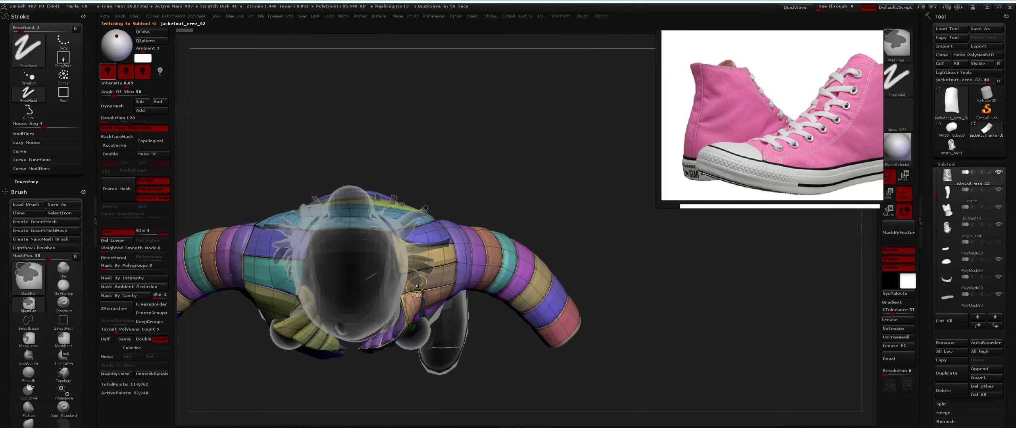
left_click_drag(417, 287, 383, 197)
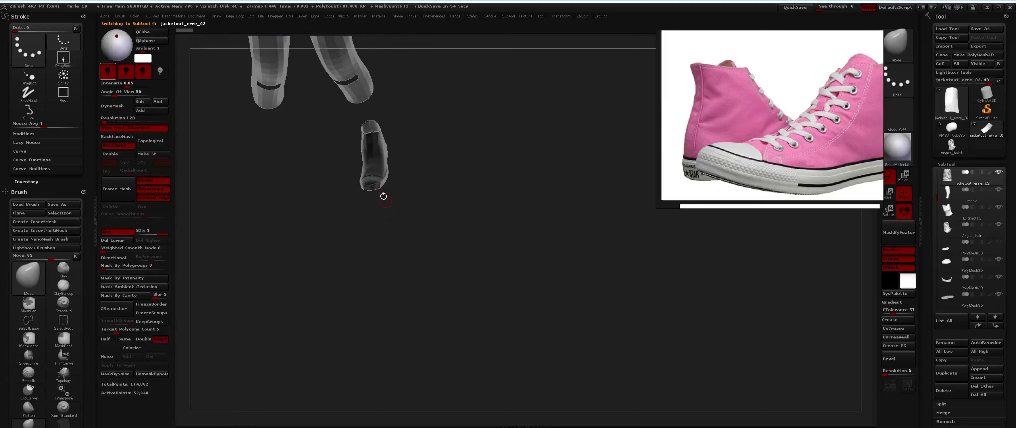
left_click(373, 163, "alt")
key("f")
Turn on Dynamic Subdivision for the tongue and adjust its shape at the upper end with the Move brush
left_click_drag(386, 272, 402, 243)
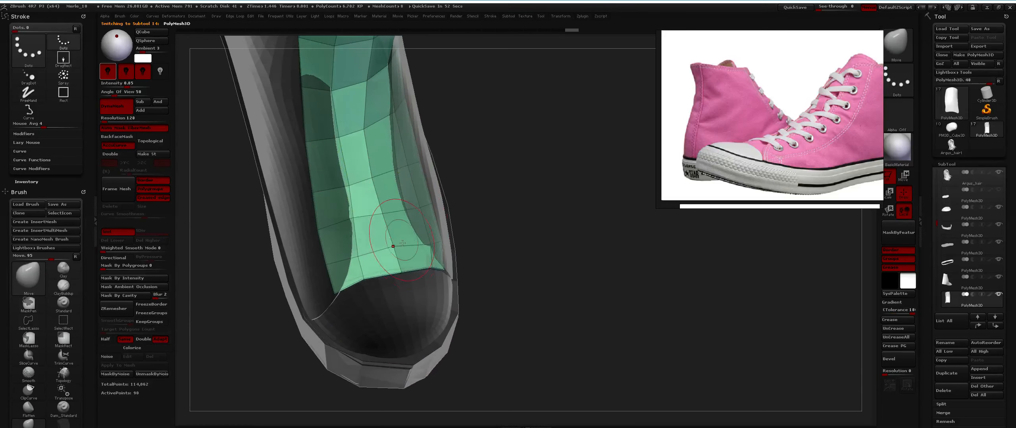
mouse_move(327, 121)
left_mouse_down()
mouse_move(317, 129)
mouse_move(351, 137)
mouse_move(329, 128)
mouse_move(329, 115)
mouse_move(349, 104)
mouse_move(321, 108)
mouse_move(357, 119)
left_mouse_up()
right_click(396, 159)
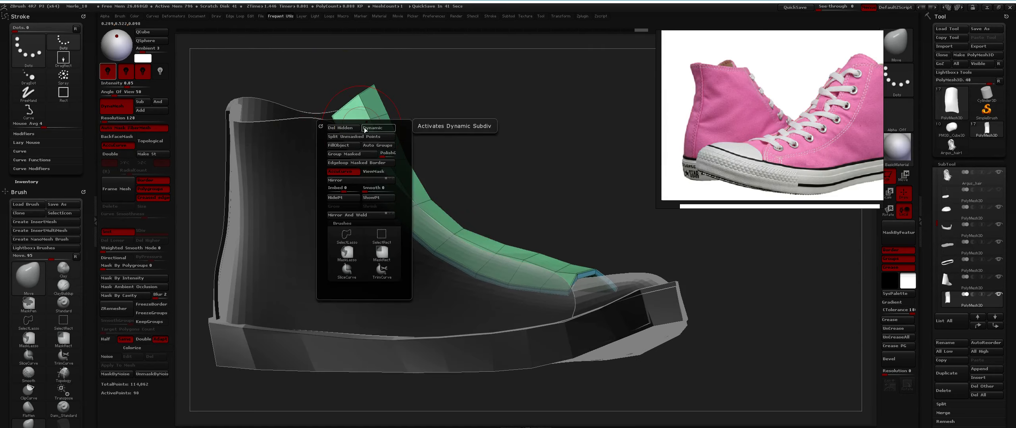
left_click_drag(397, 159, 353, 149)
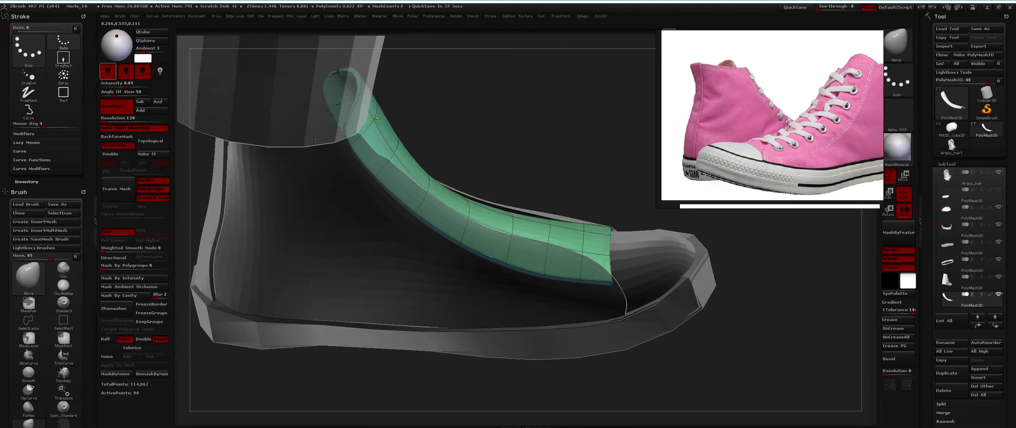
left_click_drag(316, 140, 393, 139)
left_click_drag(284, 123, 393, 120)
right_click_drag(392, 119, 397, 211)
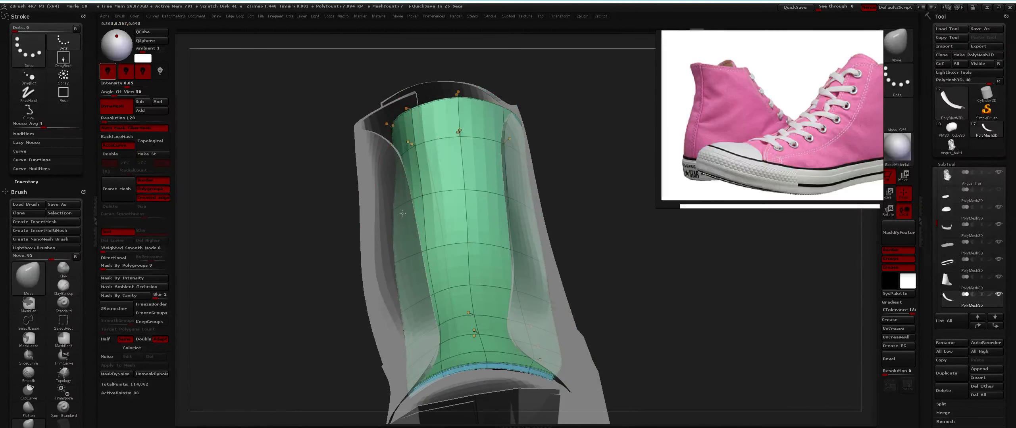
Turn off the polyframe display and quick-save the project while checking the shoe from several sides
key("shift+f")
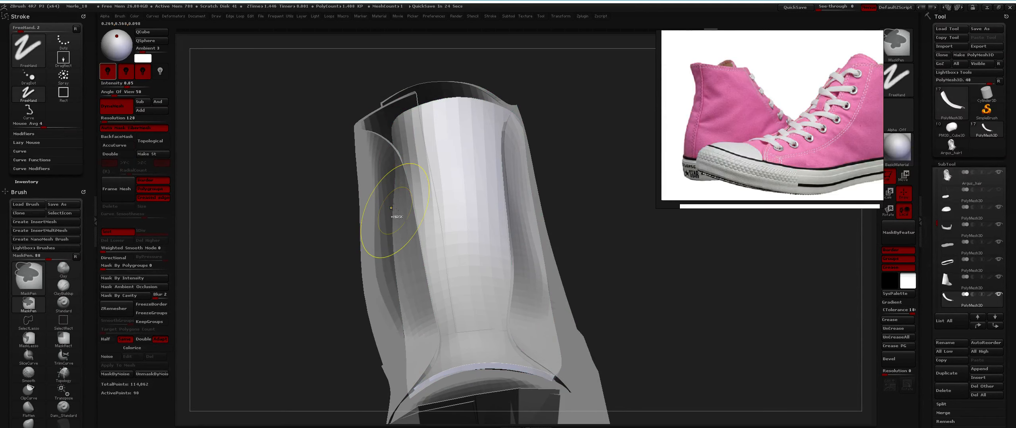
mouse_move(416, 221)
right_mouse_down("ctrl")
mouse_move(431, 160)
mouse_move(454, 222)
mouse_move(421, 170)
mouse_move(429, 187)
mouse_move(480, 152)
mouse_move(436, 166)
mouse_move(456, 140)
mouse_move(449, 120)
mouse_move(436, 137)
mouse_move(429, 129)
mouse_move(446, 184)
mouse_move(444, 226)
right_mouse_up("ctrl")
key("b")
key("m")
key("v")
mouse_move(444, 227)
right_mouse_down()
mouse_move(441, 244)
mouse_move(449, 234)
right_mouse_up()
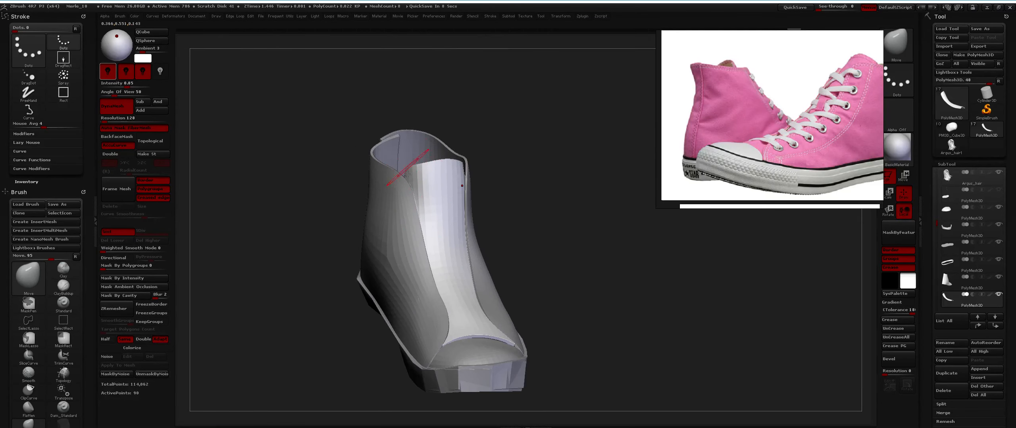
right_click_drag(408, 175, 431, 248)
right_click_drag(472, 167, 506, 198)
key("alt+s")
left_click_drag(505, 197, 516, 180)
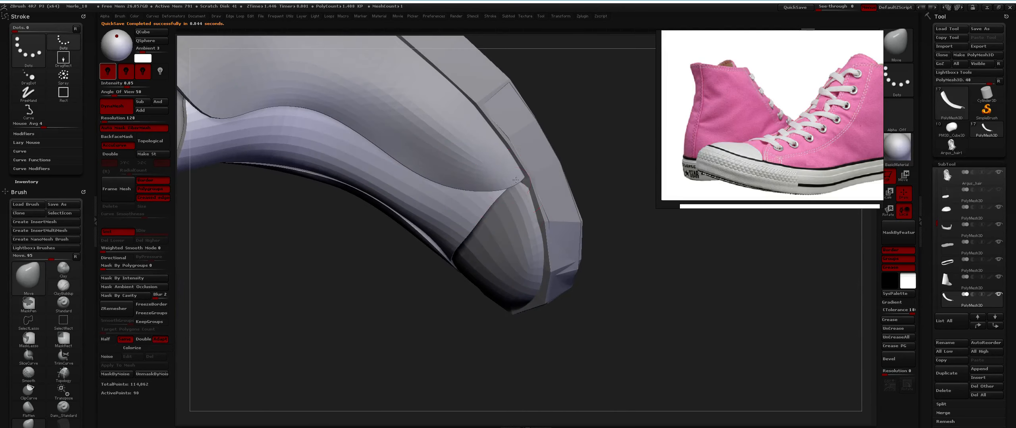
mouse_move(527, 173)
right_mouse_down("ctrl")
mouse_move(506, 158)
mouse_move(494, 230)
mouse_move(496, 177)
right_mouse_up("ctrl")
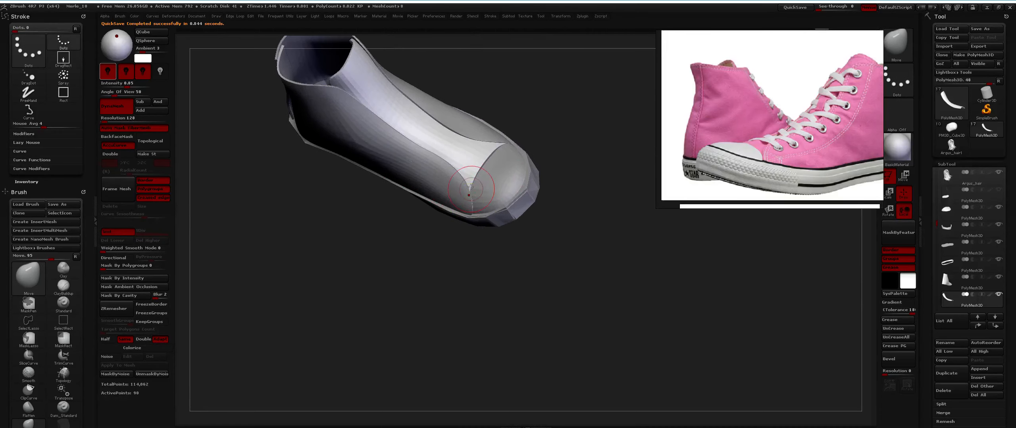
right_click_drag(508, 204, 425, 188, "shift")
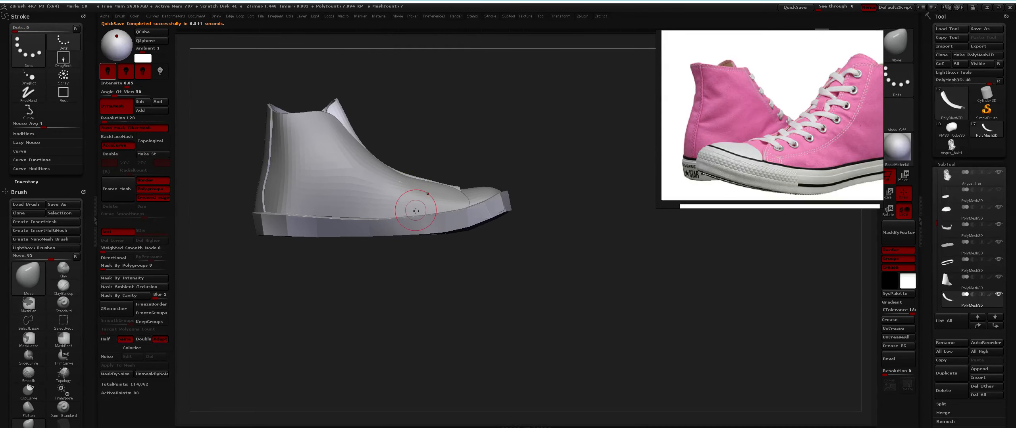
Select the rubber sole band, turn on Dynamic Subdivision for it and choose the Flatten brush
key("alt+Tab")
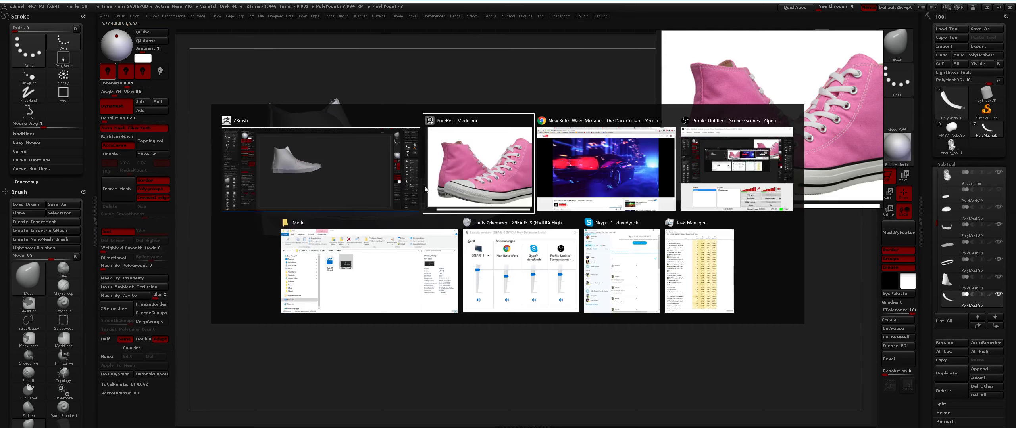
right_click_drag(404, 194, 405, 233)
left_click(414, 281, "alt")
right_click_drag(414, 281, 358, 221)
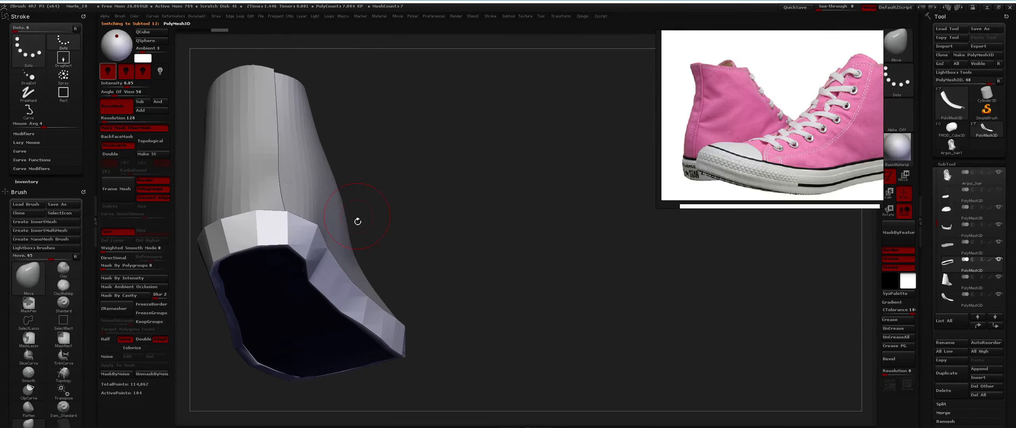
right_click(366, 227)
key("d")
right_click_drag(393, 167, 423, 203)
key("b")
key("m")
key("v")
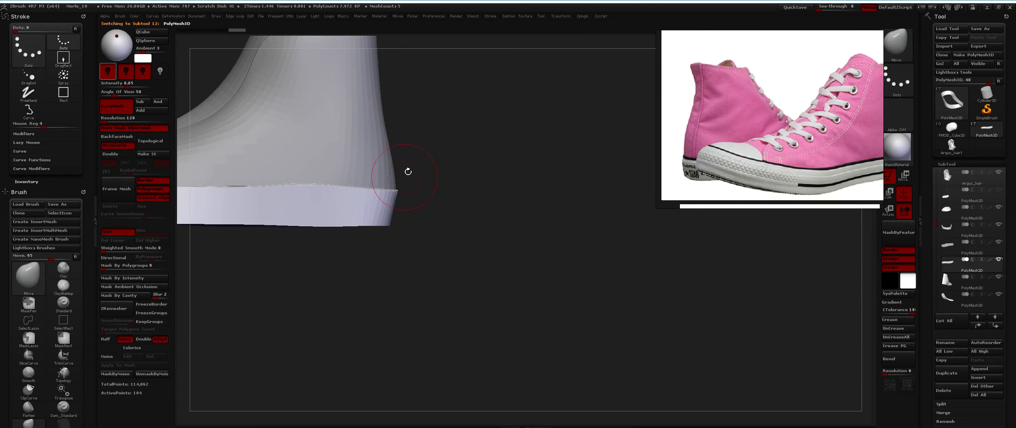
key("b")
key("f")
key("l")
right_click_drag(374, 177, 381, 205)
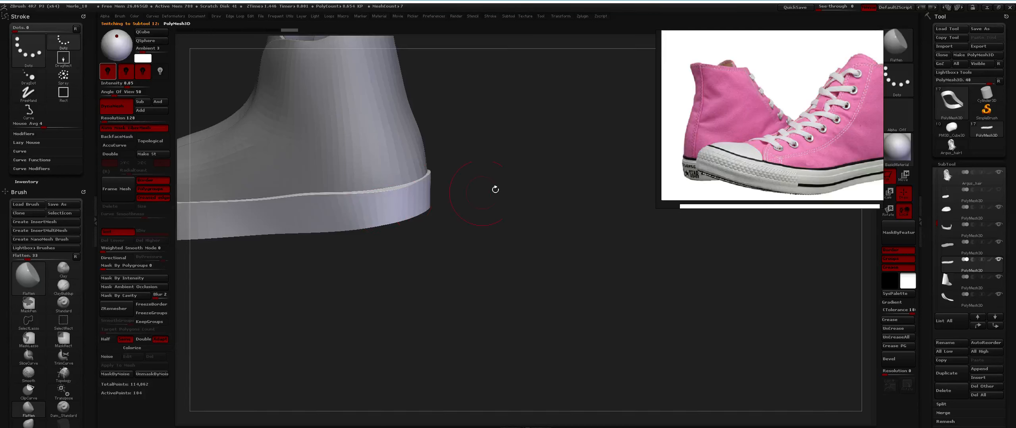
Shift the reference board to show the sneaker's whole sole side and heel, and switch back to the Move brush
middle_click_drag(830, 156, 760, 152)
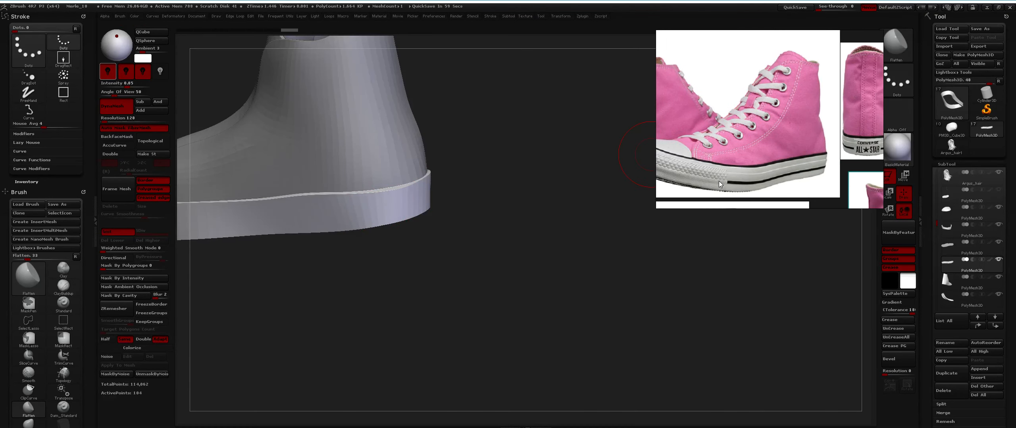
right_click_drag(311, 185, 406, 170)
key("b")
key("m")
key("v")
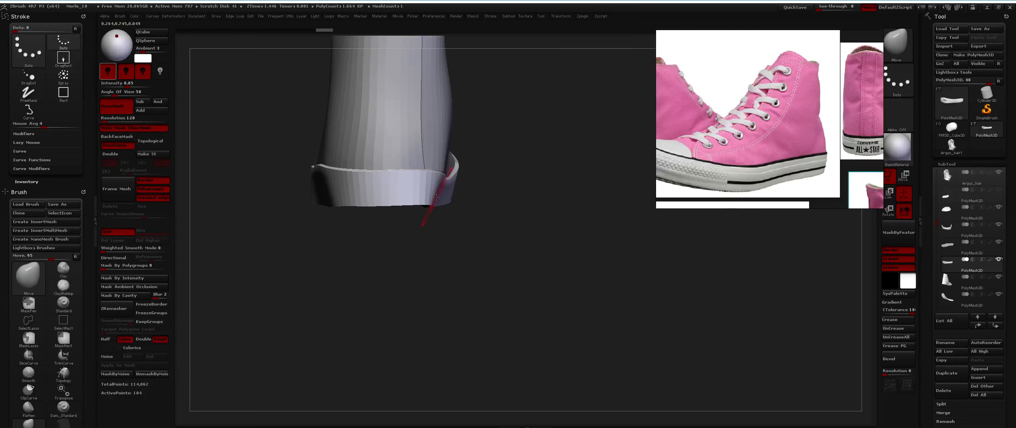
Pull the sole band's edge outward along the inner side of the heel and arch with the Move brush
right_click_drag(444, 189, 415, 140)
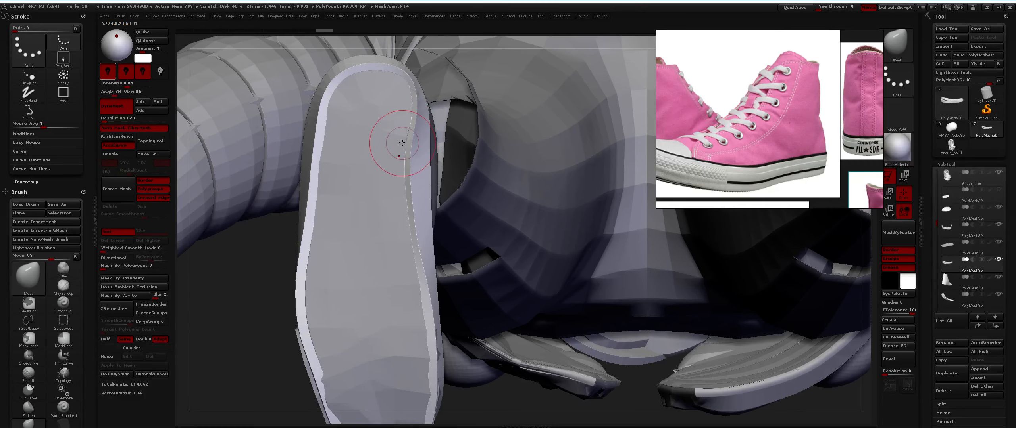
left_click_drag(429, 144, 430, 144)
right_click_drag(409, 196, 401, 156, "ctrl")
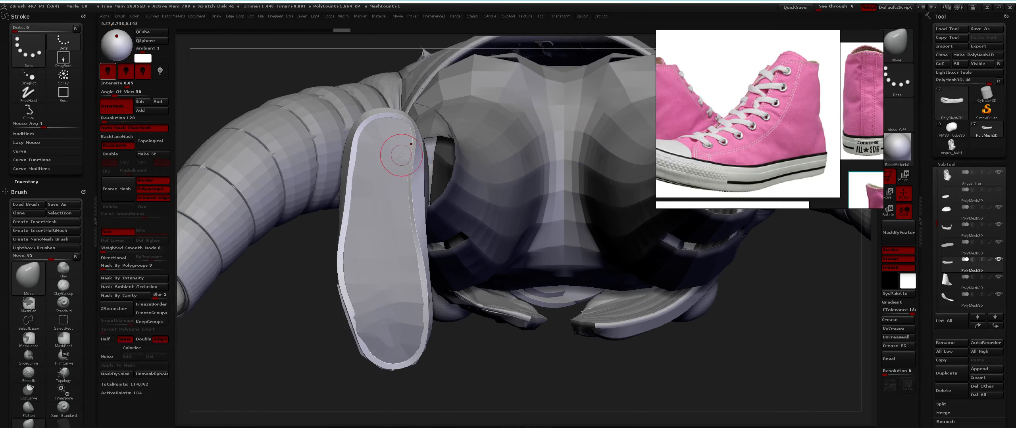
left_click_drag(423, 169, 424, 167)
left_click_drag(419, 160, 422, 159)
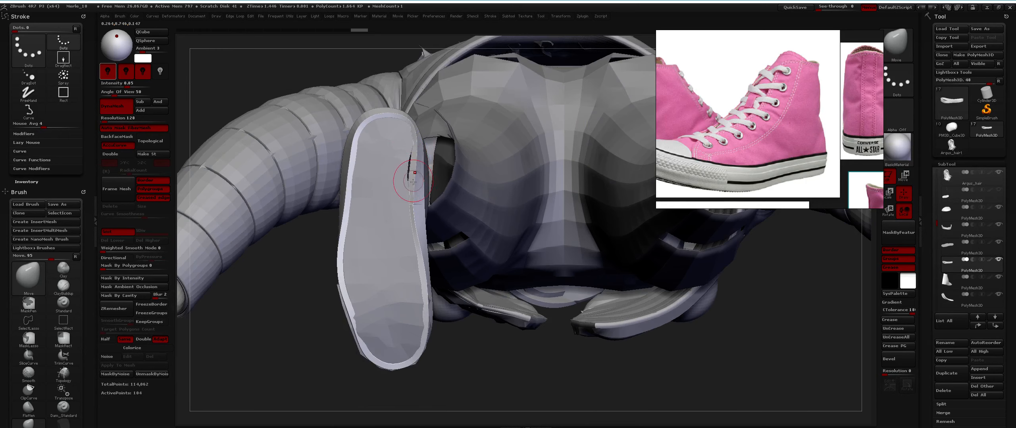
left_click_drag(415, 208, 419, 209)
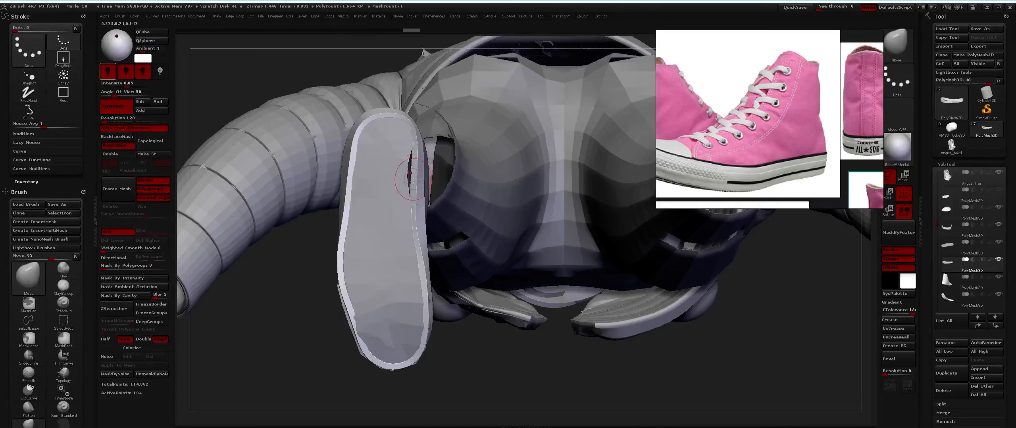
left_click_drag(413, 181, 421, 206)
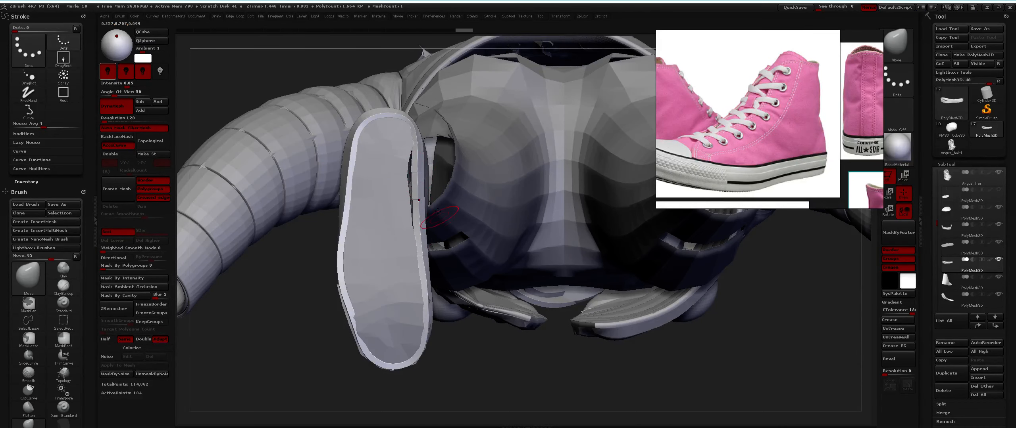
mouse_move(402, 226)
right_mouse_down()
mouse_move(411, 180)
mouse_move(391, 200)
right_mouse_up()
mouse_move(391, 174)
right_mouse_down("ctrl")
mouse_move(391, 198)
mouse_move(357, 157)
right_mouse_up("ctrl")
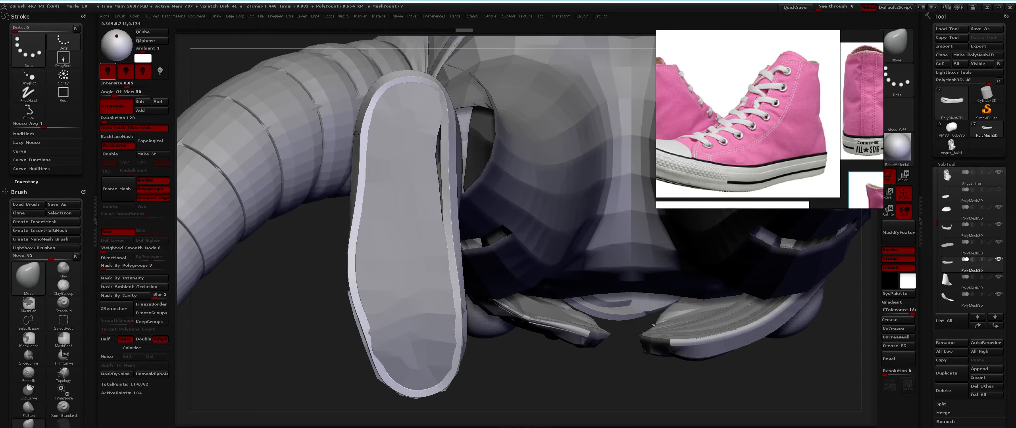
Adjust the sole band's outer edge from the heel to the forefoot with the Move brush
left_click_drag(364, 116, 358, 184)
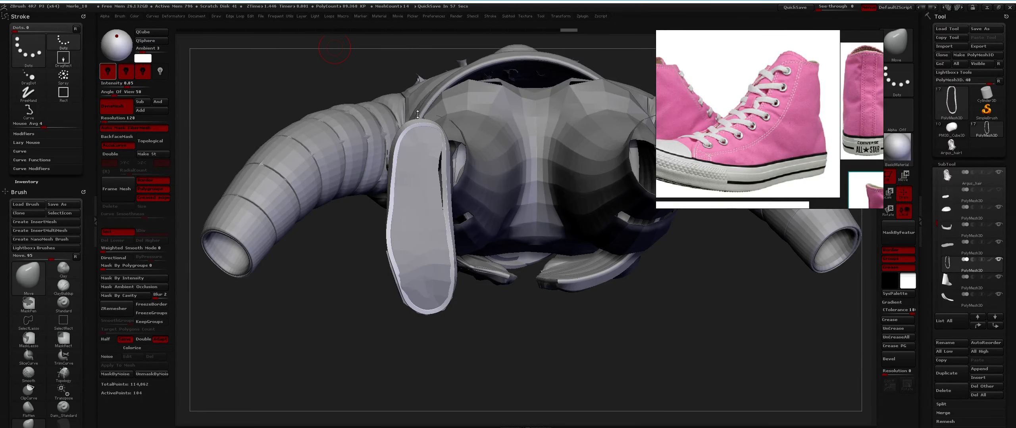
mouse_move(417, 115)
right_mouse_down()
mouse_move(417, 147)
mouse_move(415, 119)
right_mouse_up()
right_click_drag(407, 266, 405, 245, "ctrl")
right_click_drag(405, 245, 415, 185, "alt")
right_click_drag(414, 185, 432, 219, "ctrl")
key("space")
left_click_drag(430, 194, 425, 198)
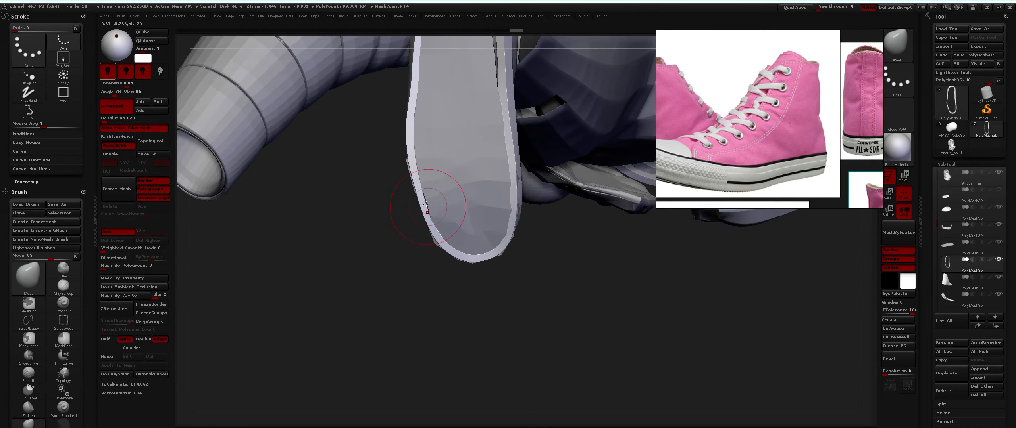
right_click_drag(427, 198, 433, 157)
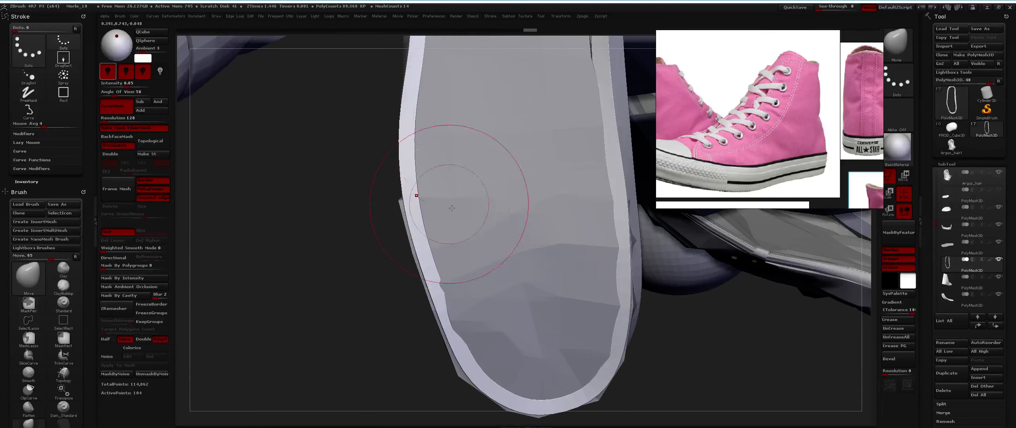
Refine the sole band where it meets the upper and along the inner heel edge with the Move brush
right_click_drag(451, 208, 483, 137, "ctrl")
right_click_drag(417, 119, 421, 205, "alt")
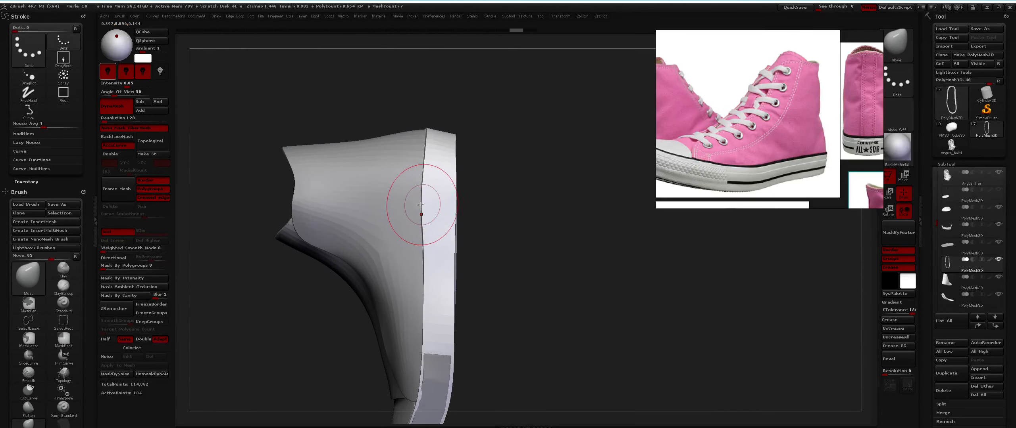
left_click_drag(421, 205, 423, 205)
right_click_drag(423, 204, 421, 167, "ctrl")
mouse_move(421, 167)
right_mouse_down()
mouse_move(454, 208)
mouse_move(418, 212)
mouse_move(428, 166)
mouse_move(435, 216)
right_mouse_up()
right_click_drag(435, 216, 433, 171)
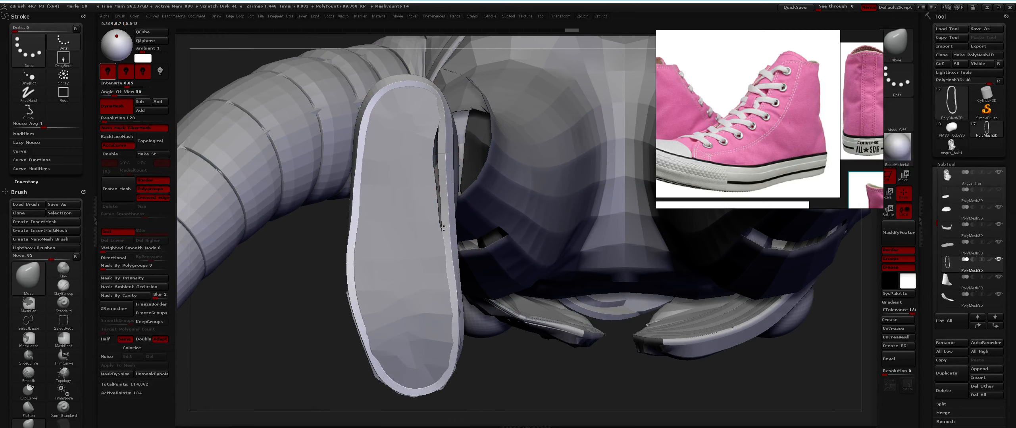
left_click_drag(447, 130, 444, 131)
right_click_drag(444, 139, 438, 107, "ctrl")
mouse_move(438, 170)
right_mouse_down("alt")
mouse_move(428, 123)
mouse_move(421, 160)
mouse_move(358, 169)
right_mouse_up("alt")
right_click_drag(442, 173, 438, 197, "ctrl")
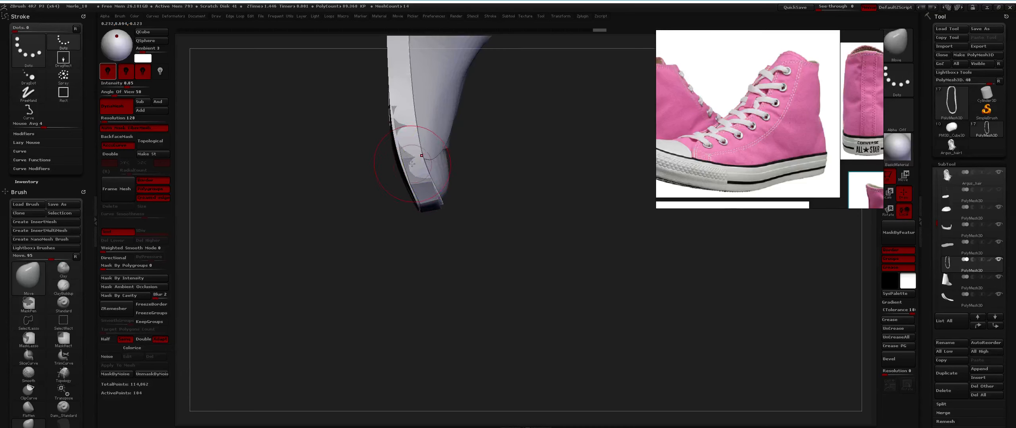
Change the Move brush size and nudge the sole band's inner and outer edges around the forefoot
right_click_drag(411, 117, 464, 115)
right_click(369, 159)
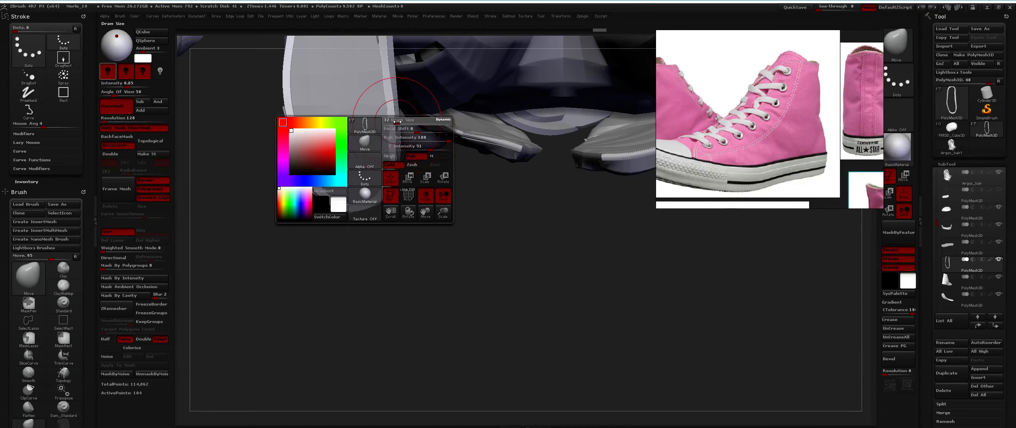
right_click_drag(403, 118, 379, 114)
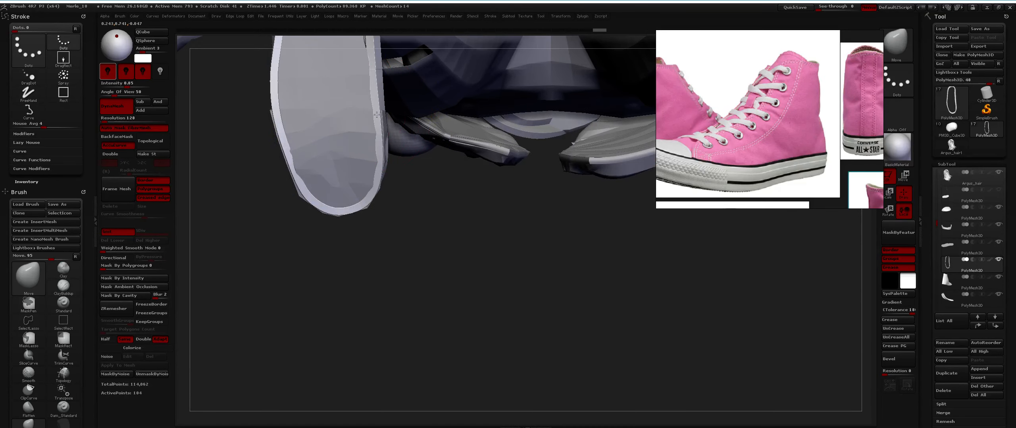
left_click_drag(376, 115, 380, 115)
mouse_move(417, 147)
right_mouse_down()
mouse_move(394, 155)
mouse_move(406, 175)
mouse_move(395, 148)
right_mouse_up()
mouse_move(455, 208)
right_mouse_down()
mouse_move(470, 207)
mouse_move(515, 147)
mouse_move(503, 133)
right_mouse_up()
left_click_drag(503, 148, 507, 148)
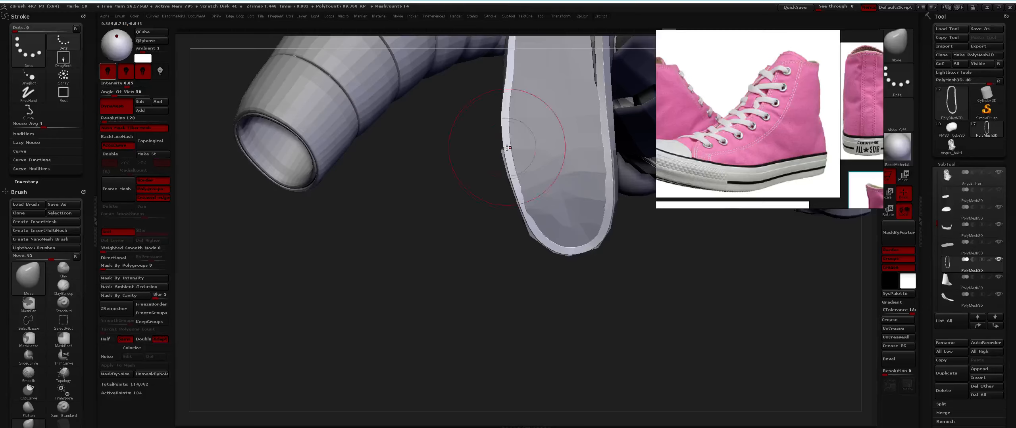
mouse_move(507, 148)
right_mouse_down("ctrl")
mouse_move(505, 134)
mouse_move(418, 212)
mouse_move(428, 237)
mouse_move(417, 107)
mouse_move(411, 133)
right_mouse_up("ctrl")
Select the outsole mesh, turn on Dynamic Subdivision for it, and undo a trial smoothing stroke near the heel
left_click(399, 128, "alt")
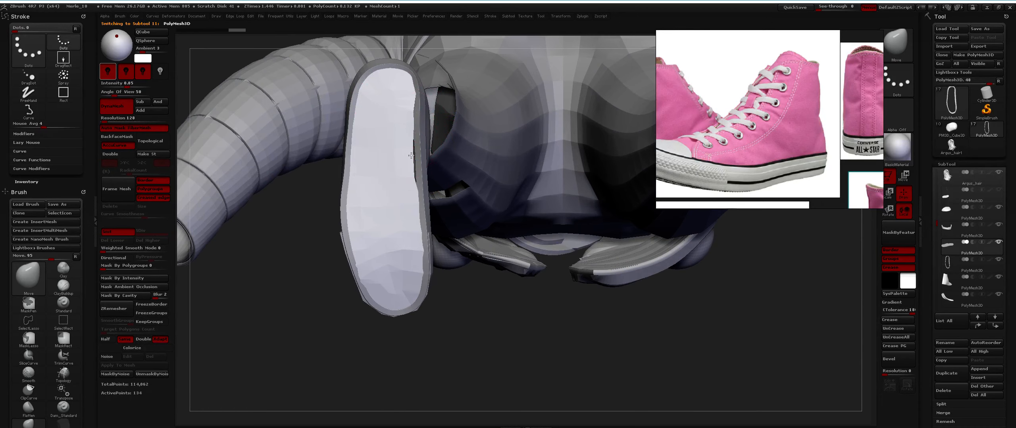
mouse_move(406, 138)
right_mouse_down()
mouse_move(345, 137)
mouse_move(405, 135)
mouse_move(386, 126)
mouse_move(423, 105)
mouse_move(397, 150)
right_mouse_up()
right_click(377, 171)
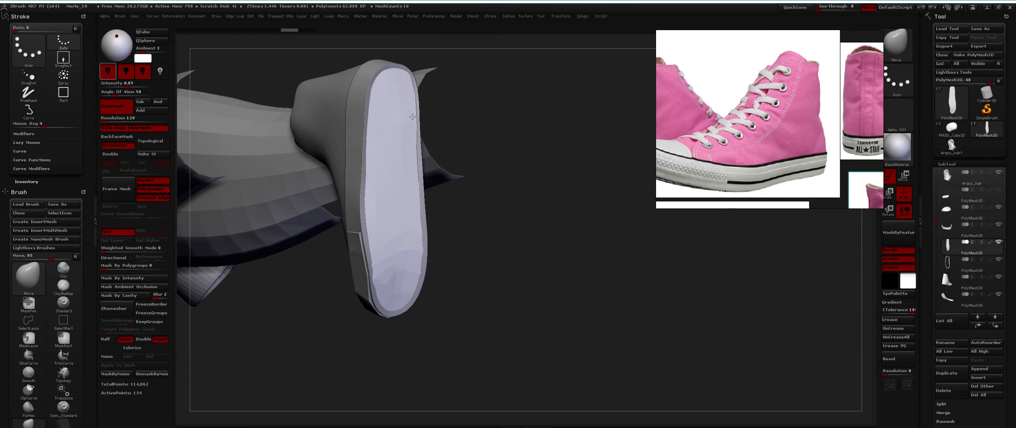
left_click_drag(412, 117, 411, 120, "shift")
key("ctrl+z")
right_click_drag(405, 106, 391, 119)
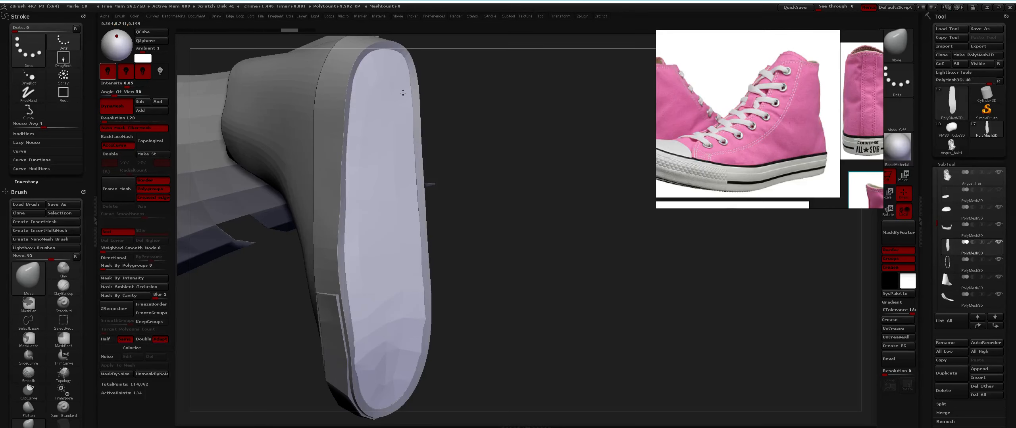
Fit the outsole's outline to the sole band around the heel and along the arch with the Move brush
mouse_move(406, 93)
right_mouse_down()
mouse_move(396, 106)
mouse_move(386, 71)
right_mouse_up()
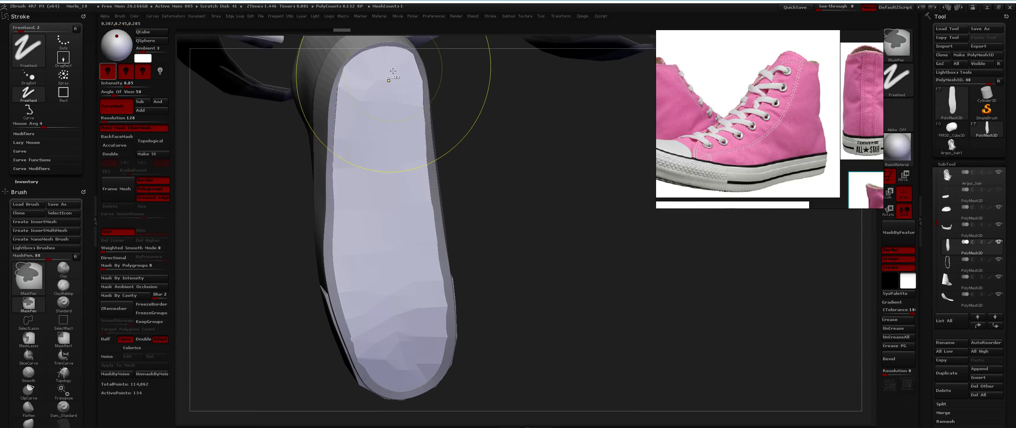
left_click_drag(359, 87, 432, 113)
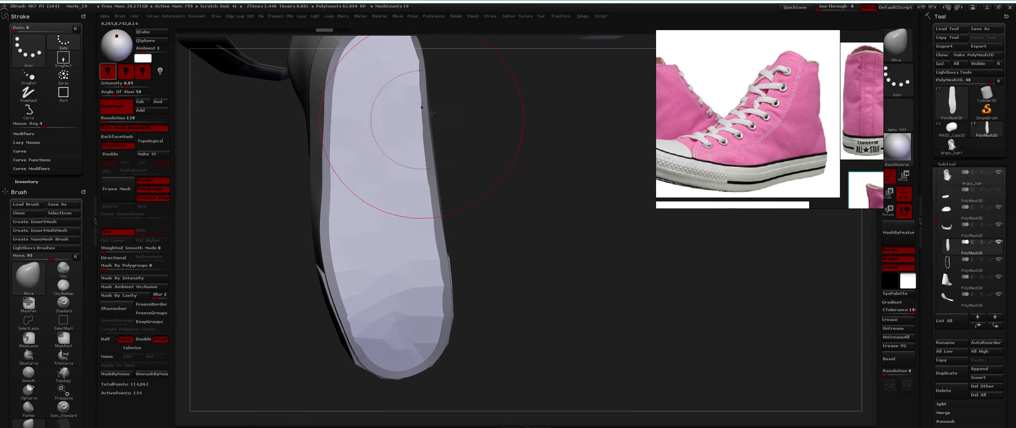
mouse_move(413, 67)
left_mouse_down()
mouse_move(409, 175)
mouse_move(437, 164)
mouse_move(436, 149)
mouse_move(423, 153)
mouse_move(426, 162)
left_mouse_up()
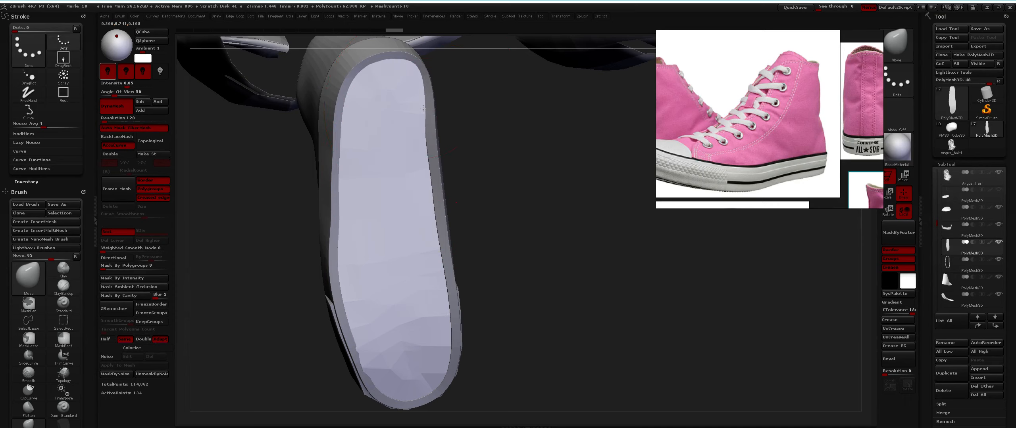
left_click_drag(420, 107, 374, 164)
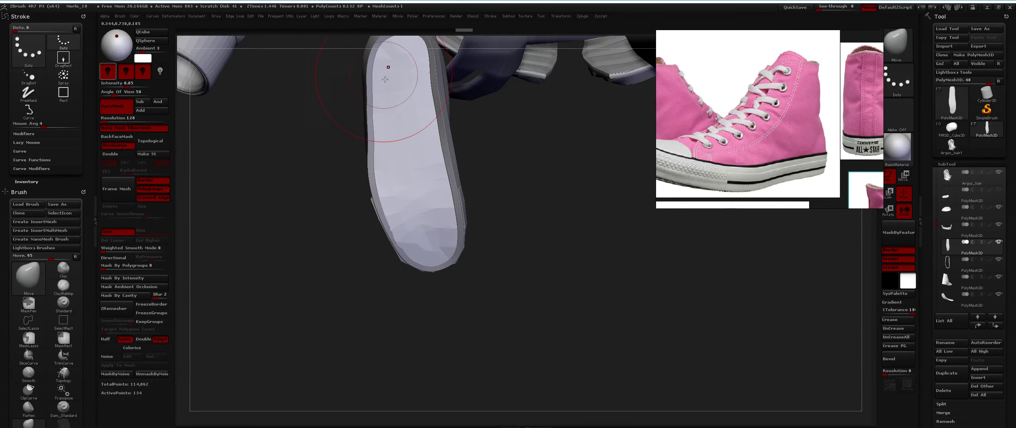
Even out the outsole's underside towards the forefoot and toe with the Flatten brush
key("b")
key("f")
key("l")
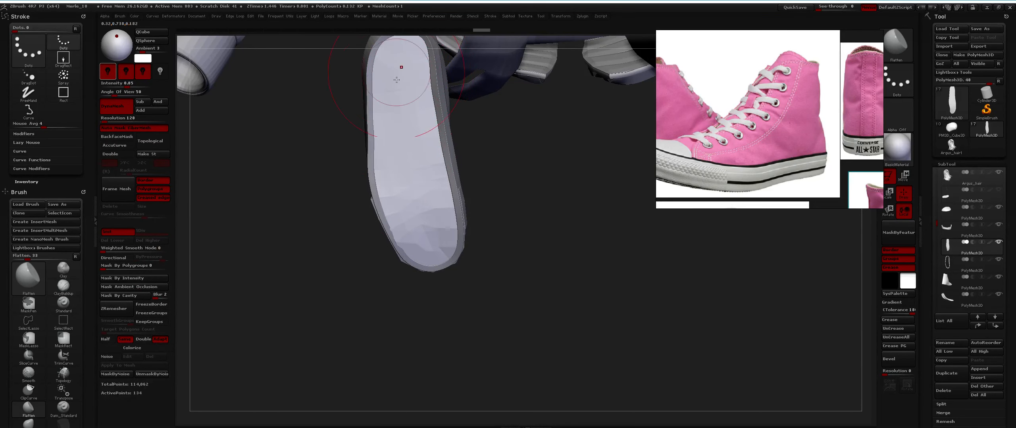
mouse_move(419, 180)
left_mouse_down()
mouse_move(398, 222)
mouse_move(443, 219)
mouse_move(450, 189)
mouse_move(403, 189)
left_mouse_up()
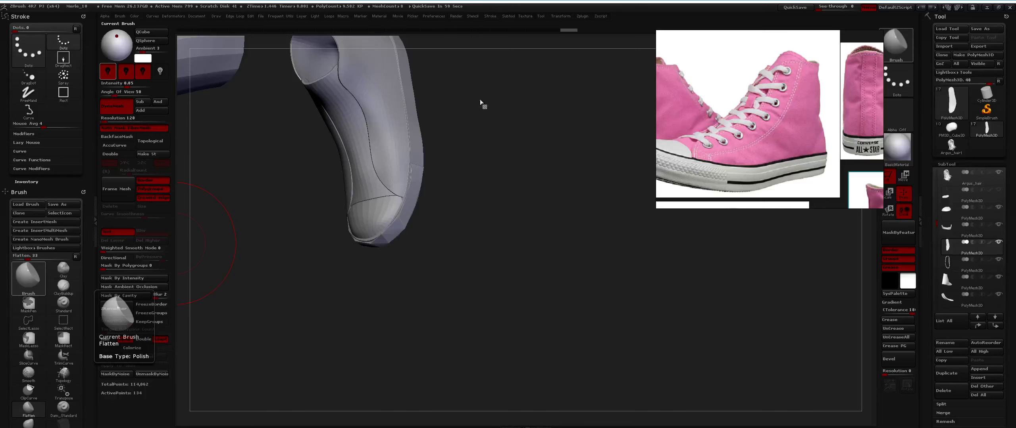
left_click_drag(422, 186, 409, 226)
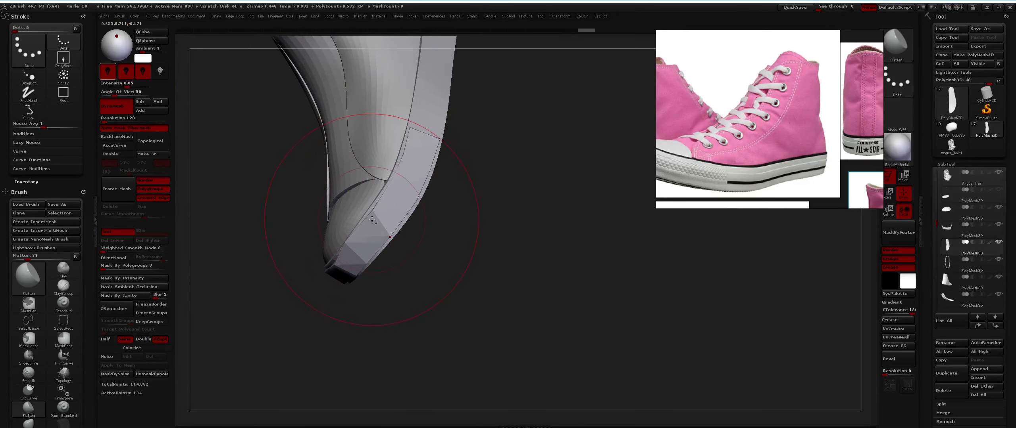
mouse_move(373, 210)
left_mouse_down()
mouse_move(321, 271)
mouse_move(348, 253)
left_mouse_up()
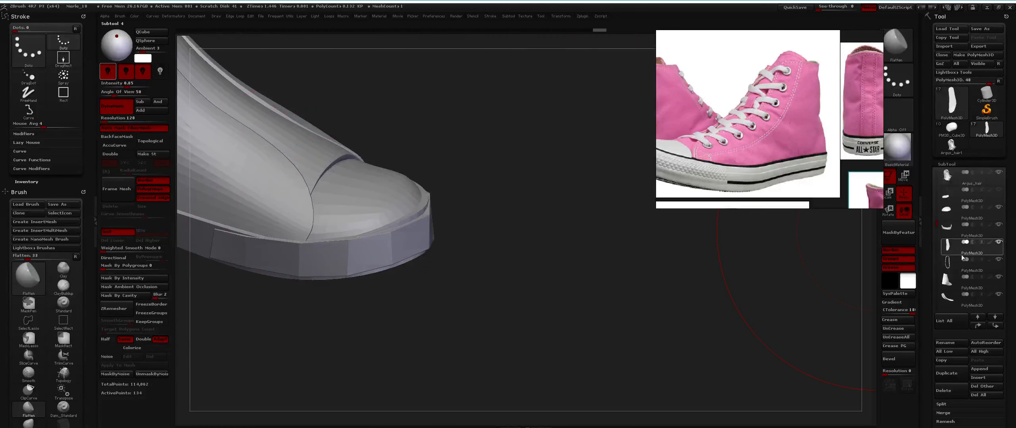
Select the toe strip mesh, turn on Dynamic Subdivision for it, and shift the reference photo to compare the sneaker's toe
left_click(946, 297)
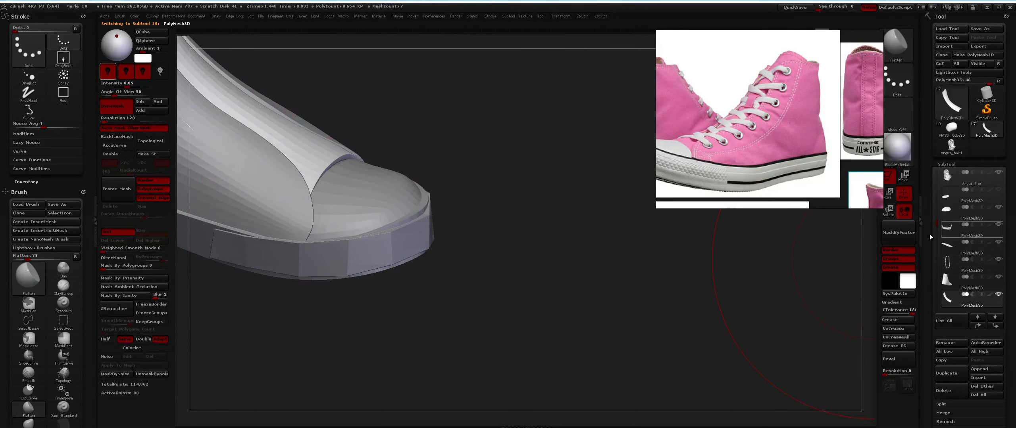
mouse_move(397, 228)
right_mouse_down()
mouse_move(417, 234)
mouse_move(363, 202)
mouse_move(429, 193)
right_mouse_up()
right_click(417, 234)
key("d")
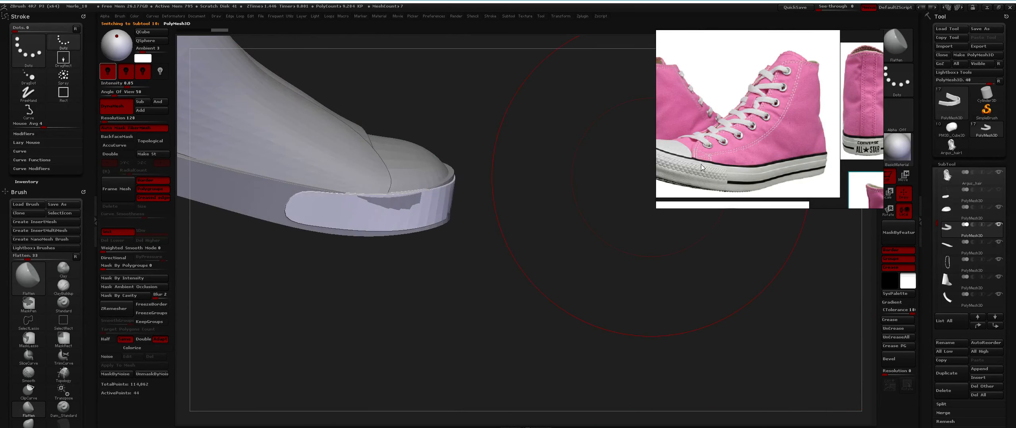
left_click_drag(701, 167, 787, 145)
right_click_drag(351, 228, 444, 207)
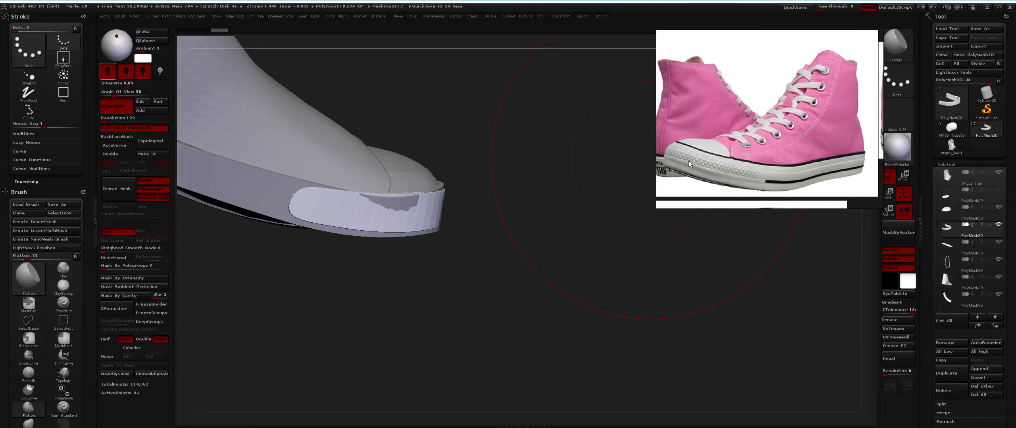
right_click_drag(553, 202, 418, 207)
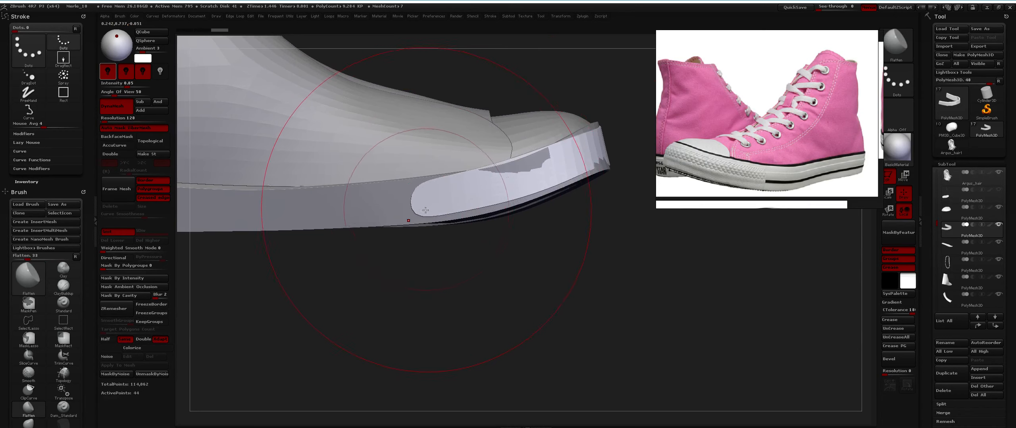
Turn off Dynamic Subdivision on the toe strip, isolate it with polyframe shown, and crease its end edges with ZModeler
right_click(428, 204)
key("shift+d")
right_click_drag(429, 142, 420, 226)
key("shift+f")
key("b")
key("z")
key("m")
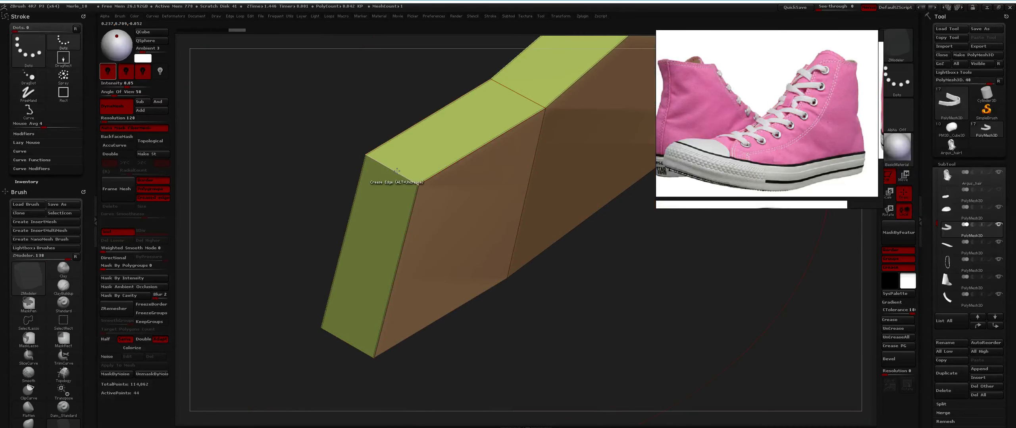
left_click(397, 171)
left_click(348, 344)
right_click_drag(349, 318, 285, 186, "ctrl")
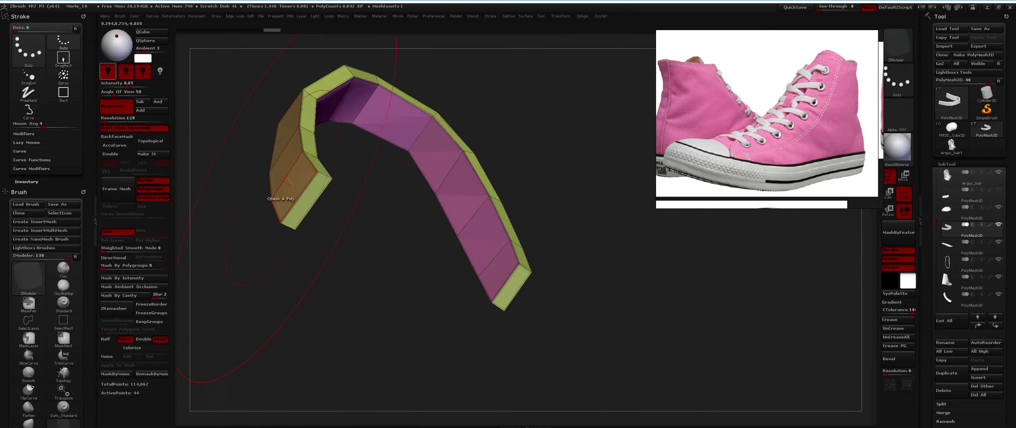
left_click(290, 225)
Reactivate Dynamic Subdivision on the creased toe strip, hide the polyframe, and show the rest of the shoe again
key("3")
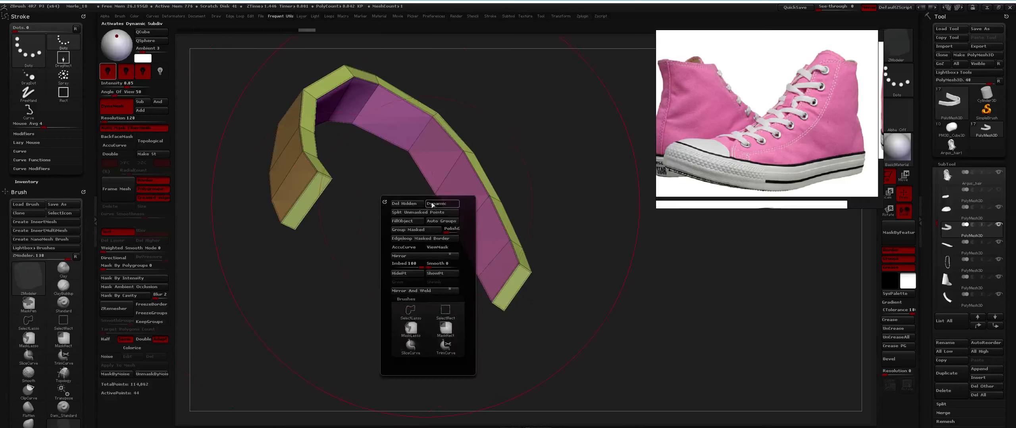
left_click(432, 205)
left_click(485, 172)
key("shift+f")
right_click_drag(455, 201, 493, 228)
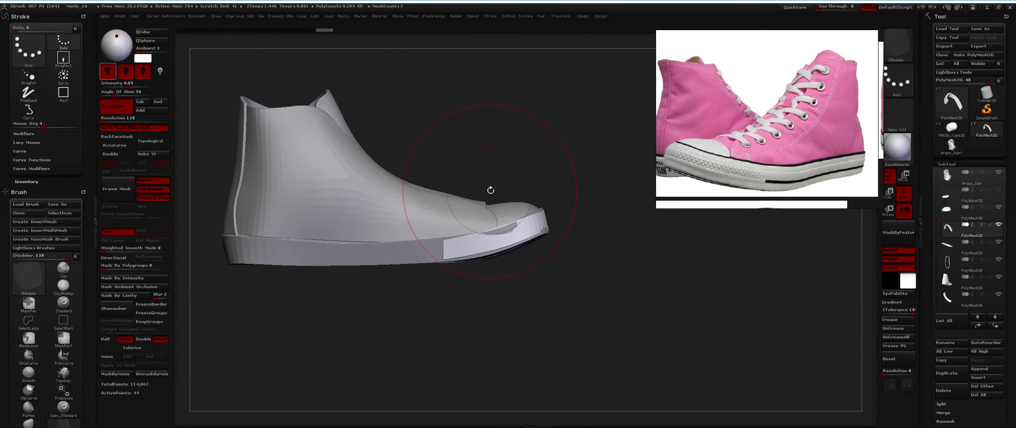
Resize the Move brush and pull the toe strip out over the sole band along the side of the forefoot
key("b")
key("m")
key("v")
right_click_drag(496, 199, 478, 159, "alt")
right_click_drag(478, 159, 477, 194, "ctrl")
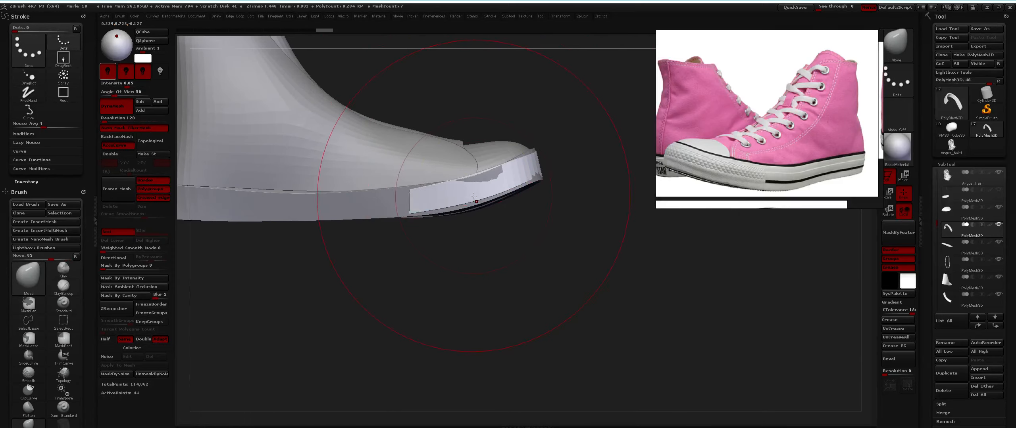
key("space")
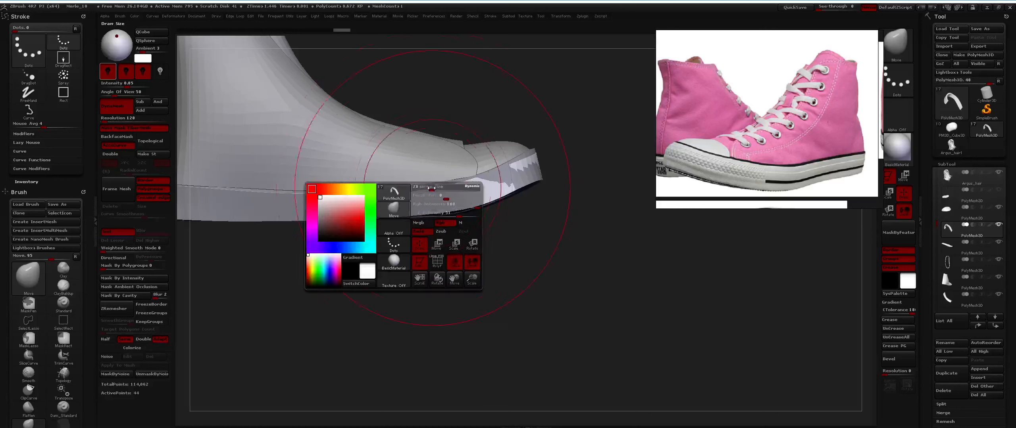
left_click(409, 191, "alt")
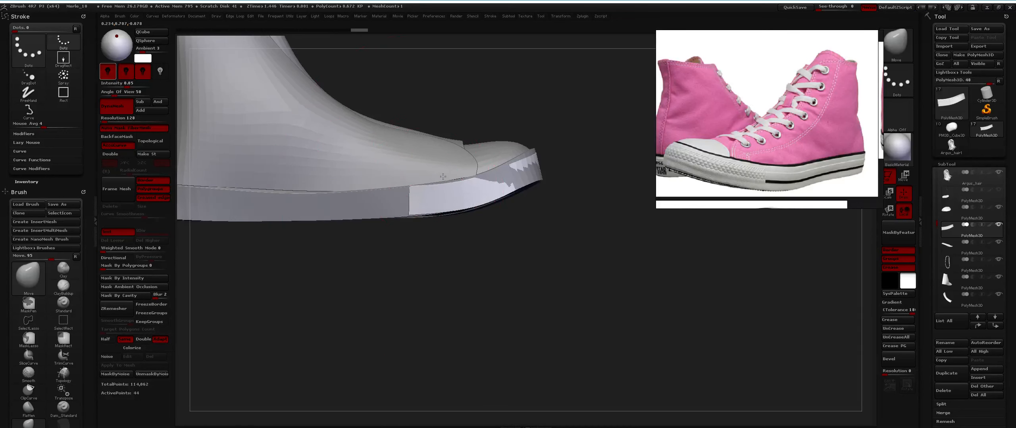
key("space")
left_click_drag(495, 174, 497, 173)
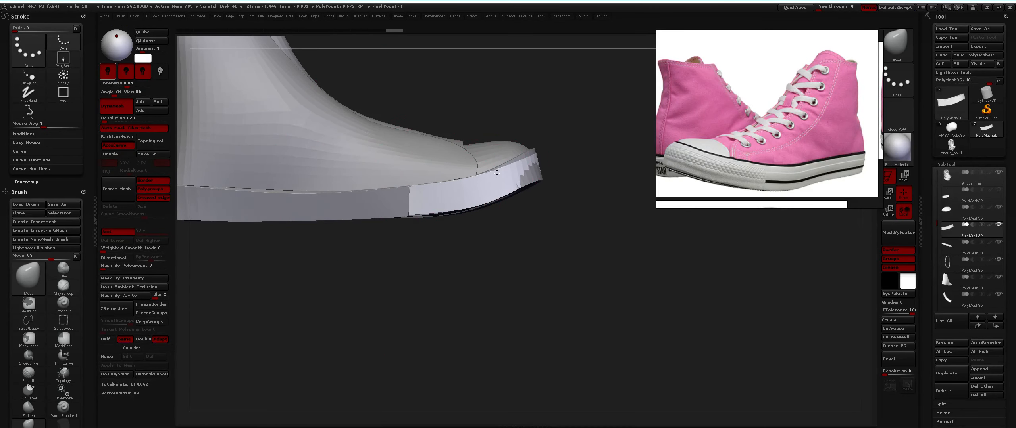
right_click_drag(487, 171, 517, 156)
mouse_move(516, 157)
left_mouse_down()
mouse_move(512, 147)
mouse_move(537, 174)
left_mouse_up()
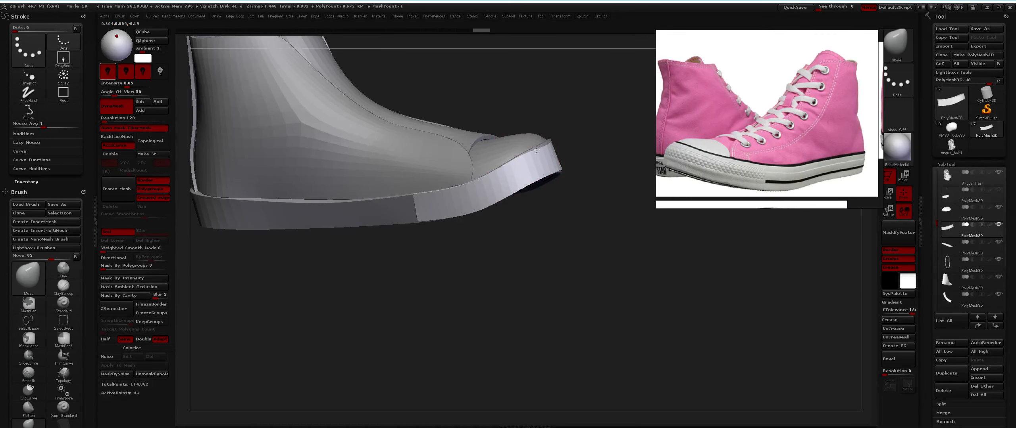
Adjust the toe strip around the toe tip, on the opposite side, and along the outsole edge with the Move brush
mouse_move(534, 143)
right_mouse_down()
mouse_move(508, 164)
mouse_move(521, 206)
mouse_move(483, 185)
mouse_move(563, 164)
right_mouse_up()
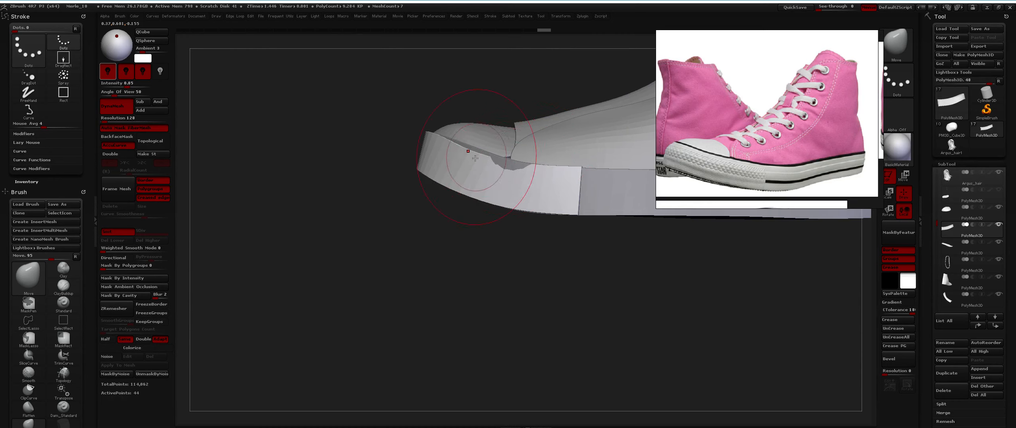
mouse_move(479, 144)
right_mouse_down()
mouse_move(465, 167)
mouse_move(463, 141)
mouse_move(413, 95)
right_mouse_up()
right_click_drag(388, 213, 456, 133)
right_click_drag(374, 121, 381, 118)
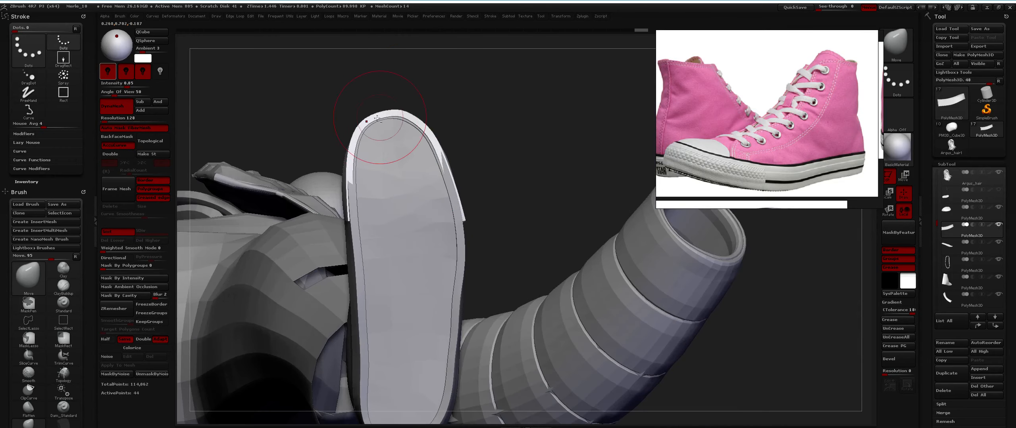
mouse_move(369, 179)
right_mouse_down()
mouse_move(362, 193)
mouse_move(396, 204)
right_mouse_up()
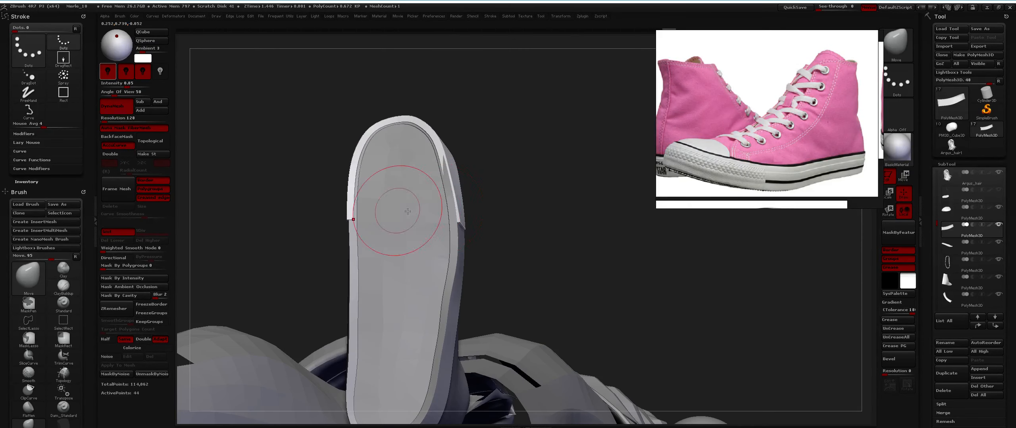
left_click_drag(430, 162, 436, 158, "alt")
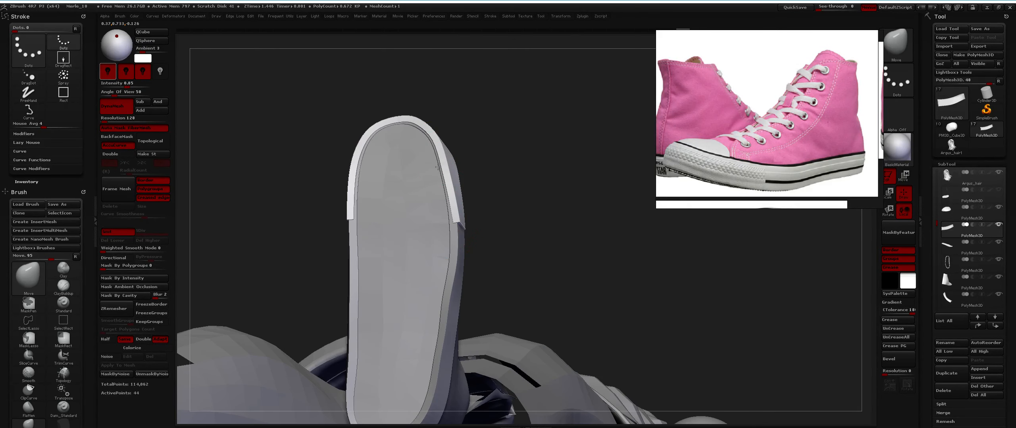
mouse_move(436, 157)
right_mouse_down()
mouse_move(402, 199)
mouse_move(397, 183)
right_mouse_up()
mouse_move(397, 182)
right_mouse_down("ctrl")
mouse_move(395, 154)
mouse_move(428, 171)
mouse_move(420, 210)
mouse_move(408, 140)
mouse_move(362, 147)
mouse_move(438, 68)
mouse_move(454, 147)
mouse_move(419, 163)
mouse_move(417, 190)
mouse_move(409, 154)
right_mouse_up("ctrl")
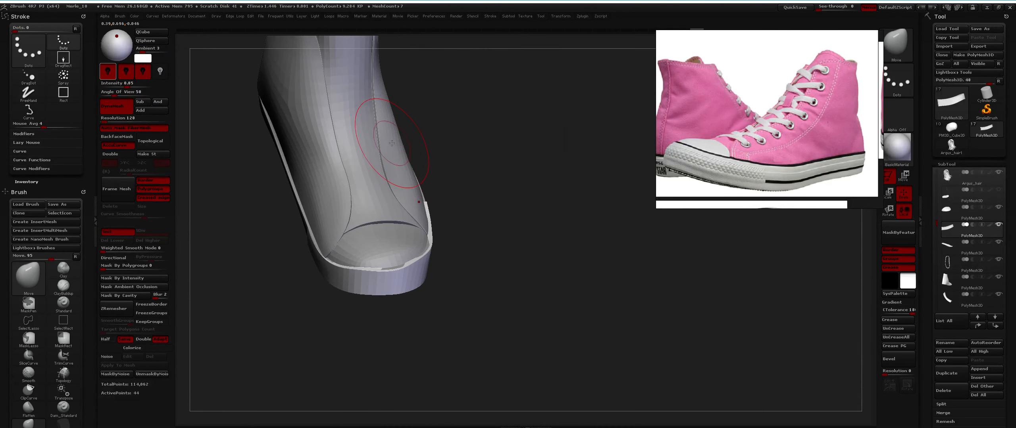
Load the Laces brush from the IMM folder of the LightBox brush library and choose its Laces 01 mesh
left_click(242, 39)
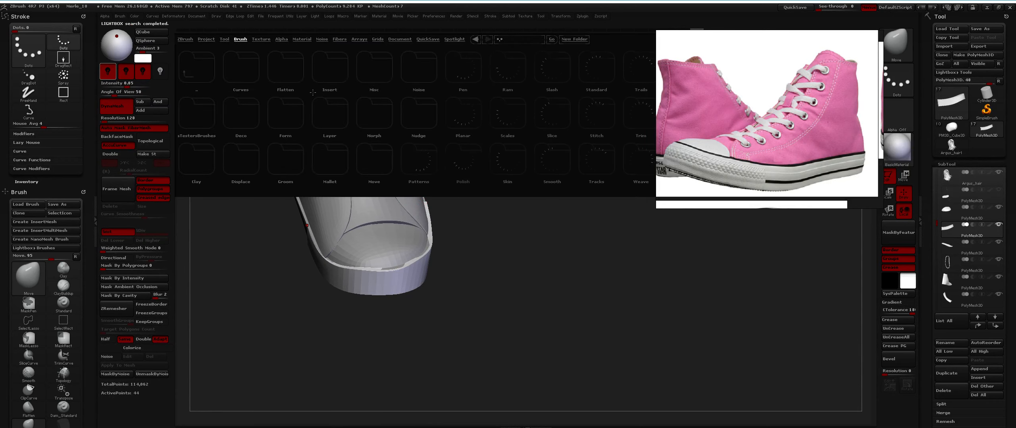
mouse_move(453, 106)
left_mouse_down()
mouse_move(367, 104)
mouse_move(438, 115)
left_mouse_up()
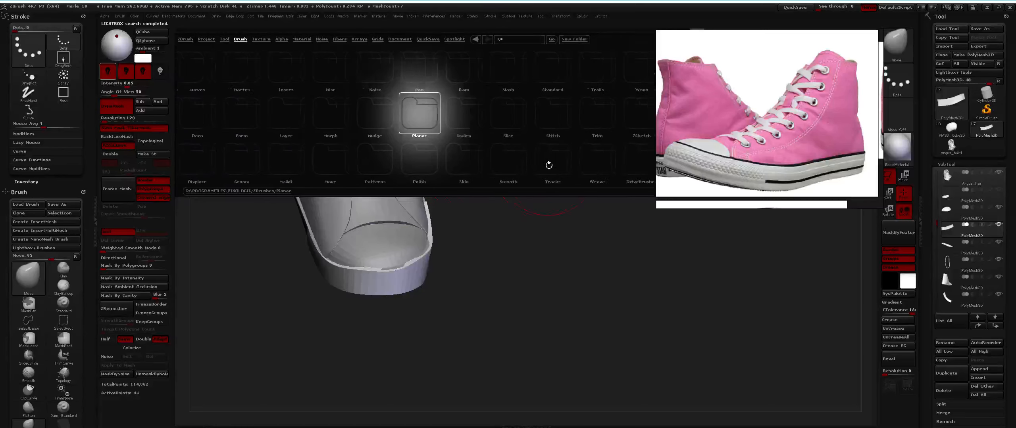
left_click_drag(549, 163, 436, 166)
double_click(402, 165)
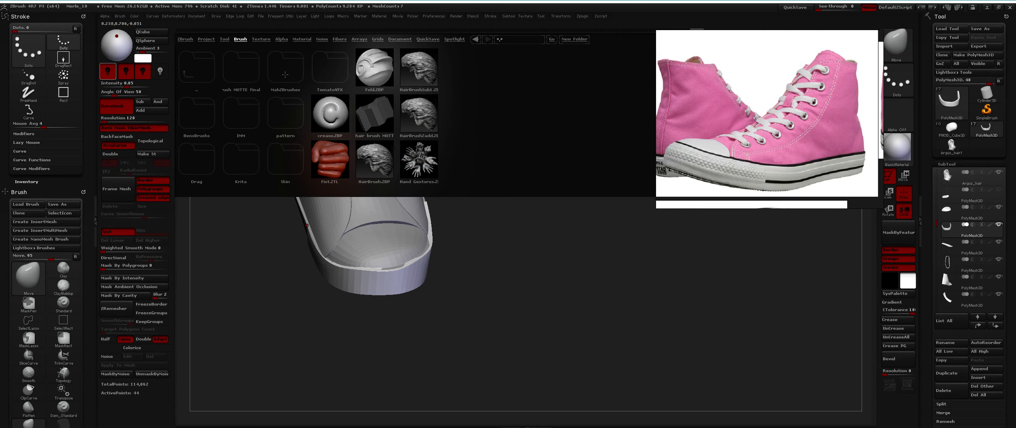
double_click(249, 119)
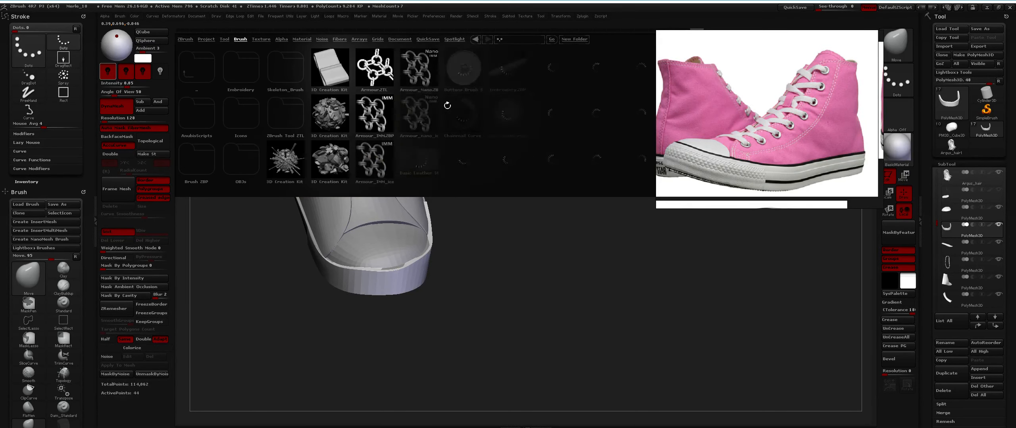
left_click_drag(415, 98, 305, 84)
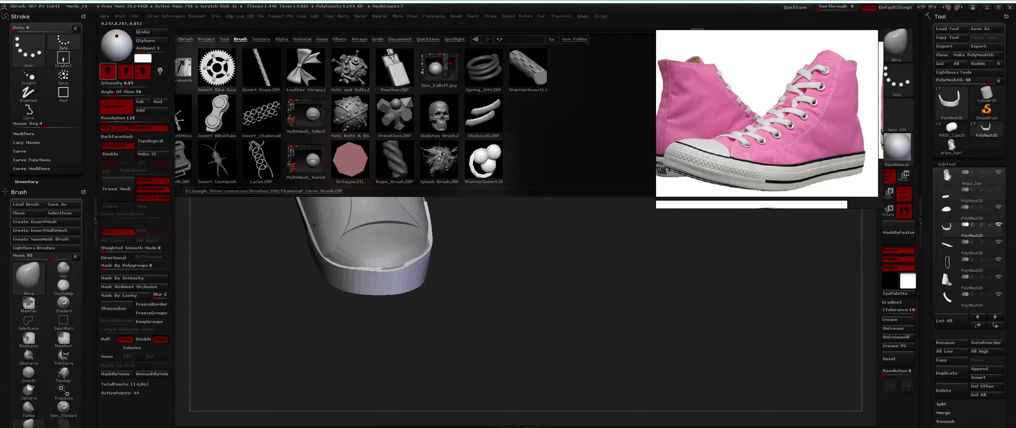
left_click(431, 107)
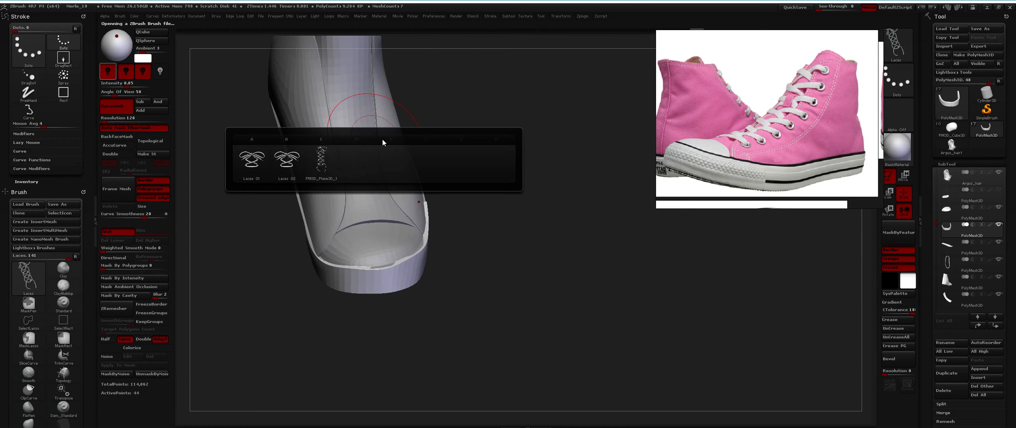
mouse_move(328, 164)
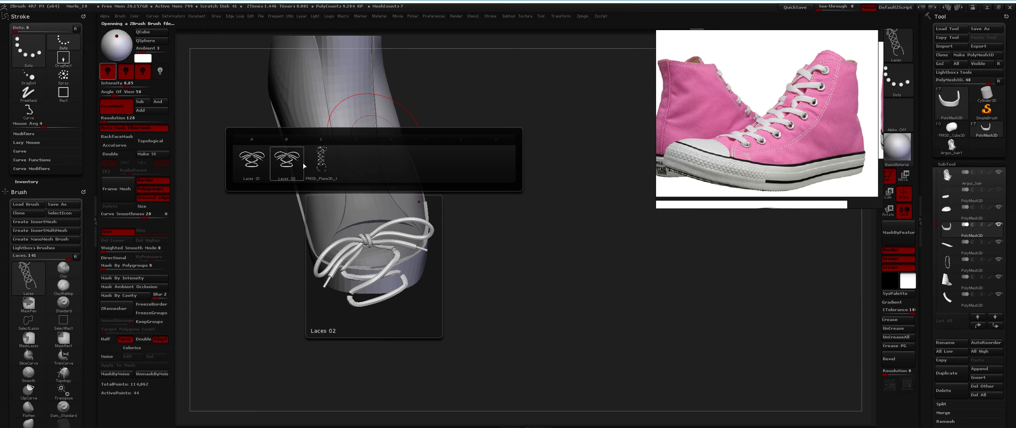
left_click(252, 167)
left_click_drag(456, 79, 400, 131)
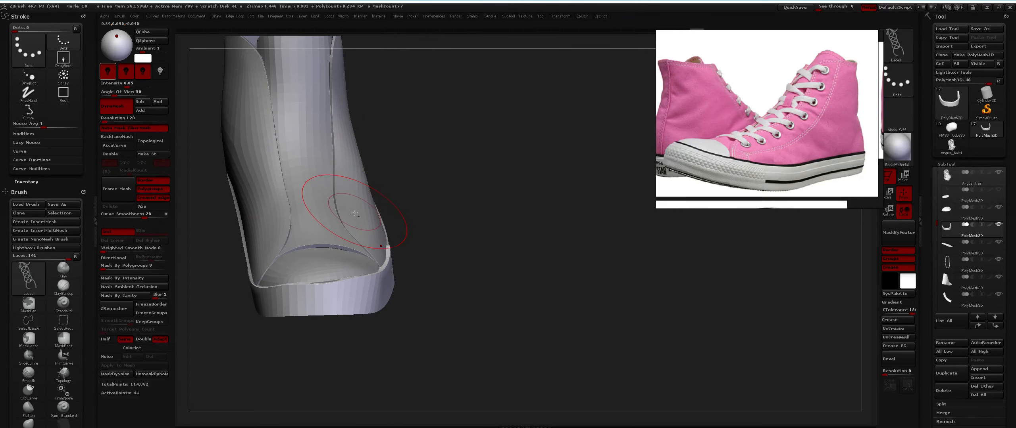
Select the side panel of the upper and adjust its front edge along the instep with a resized Move brush
left_click(355, 233, "alt")
key("b")
key("m")
key("v")
key("space")
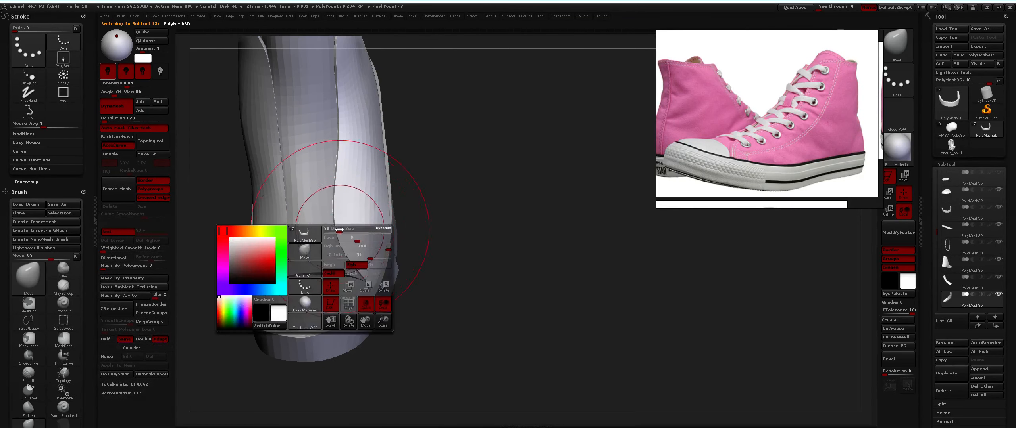
left_click_drag(340, 230, 343, 229)
right_click_drag(333, 174, 345, 179)
left_click_drag(341, 167, 346, 167)
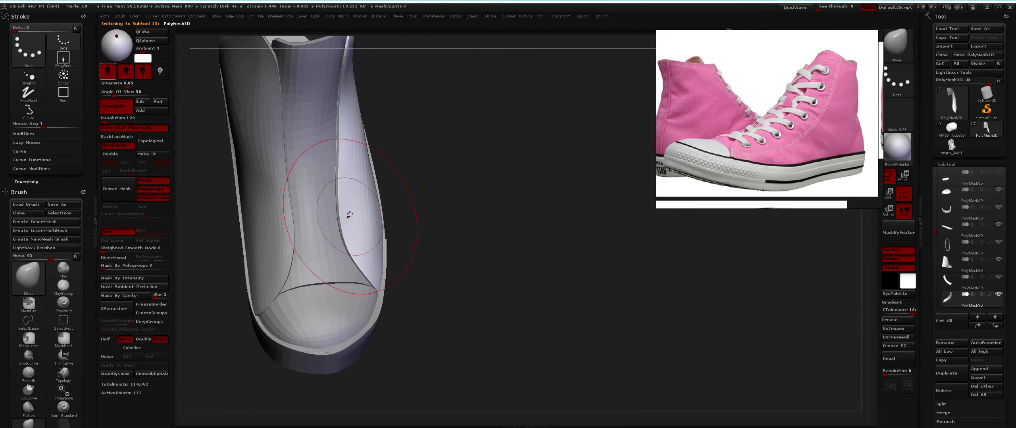
Refine the side panel's fit along the shoe's front with the Move brush and make the opposite side panel active
right_click_drag(350, 216, 356, 234)
right_click_drag(358, 263, 321, 152, "ctrl")
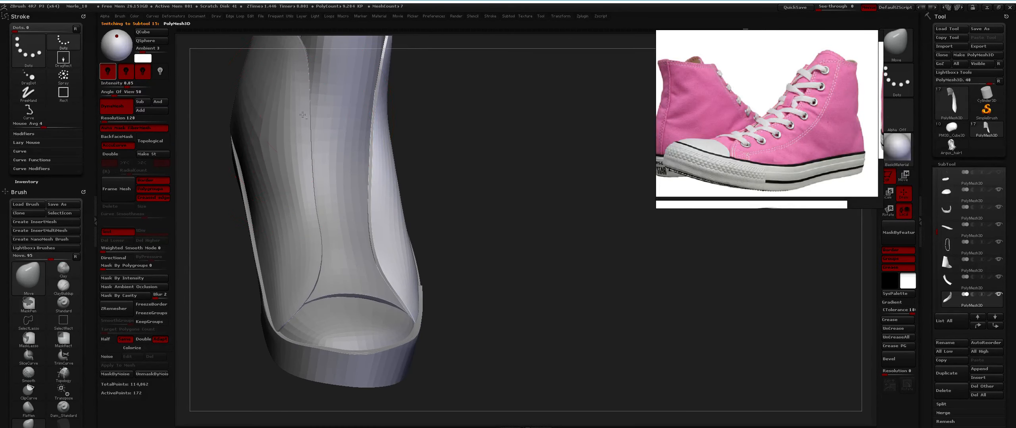
left_click_drag(316, 111, 311, 113)
right_click_drag(310, 112, 293, 99)
left_click(295, 90, "alt")
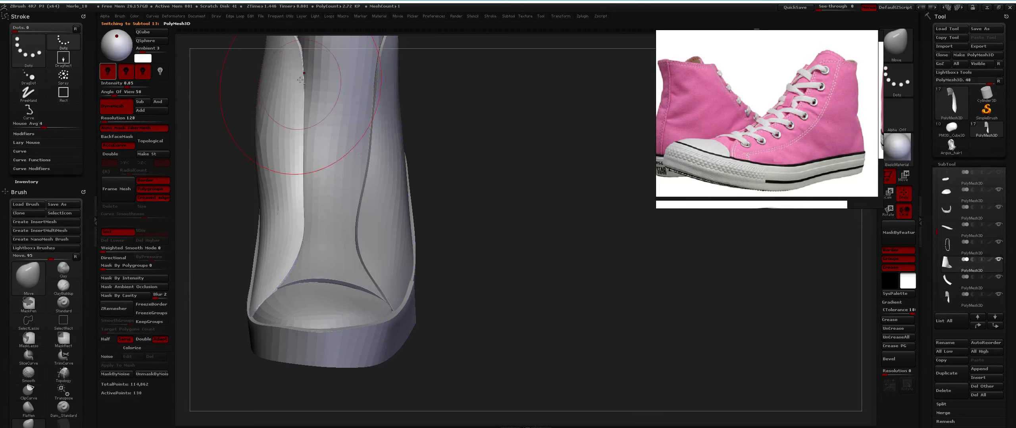
mouse_move(330, 198)
right_mouse_down()
mouse_move(309, 210)
mouse_move(307, 201)
right_mouse_up()
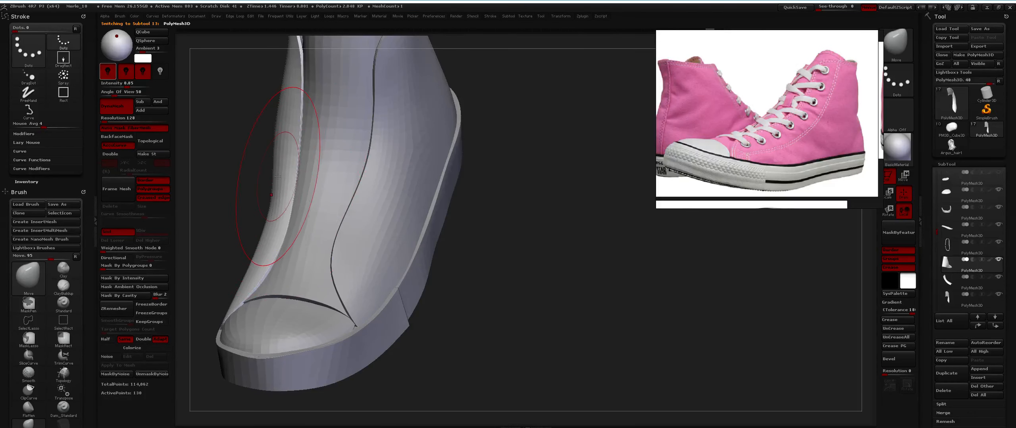
Switch to the CurveStrapSnap brush and adjust its size over the front of the shoe
key("b")
key("a")
key("space")
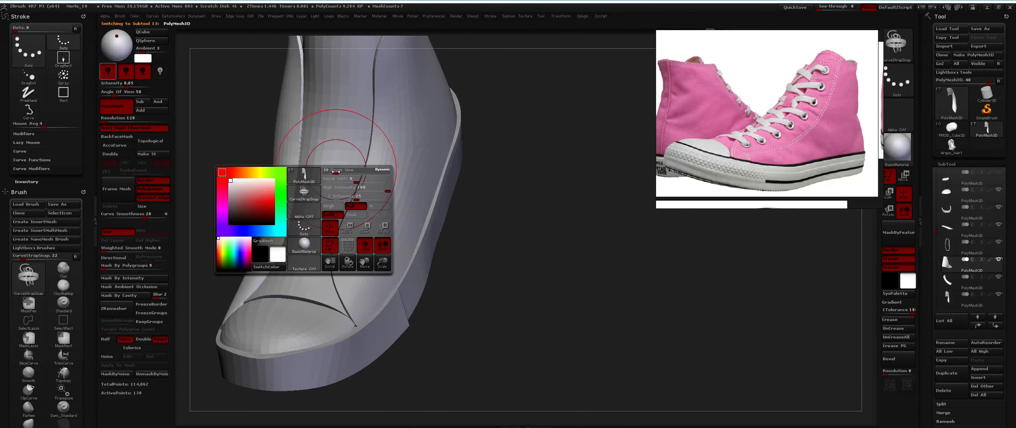
right_click_drag(309, 188, 322, 187)
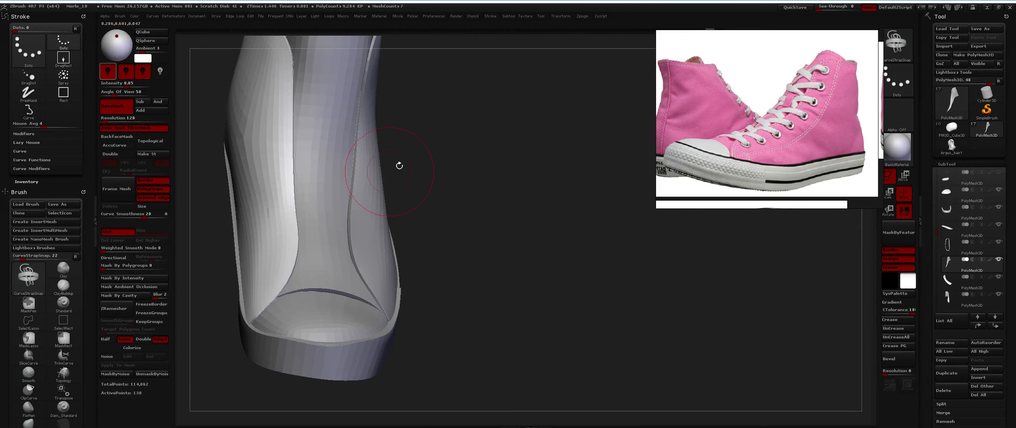
Try drawing a lace strap across the tongue above the toe cap with the side panel active
mouse_move(397, 168)
left_mouse_down()
mouse_move(315, 237)
mouse_move(359, 247)
left_mouse_up()
key("ctrl+z")
right_click(340, 237)
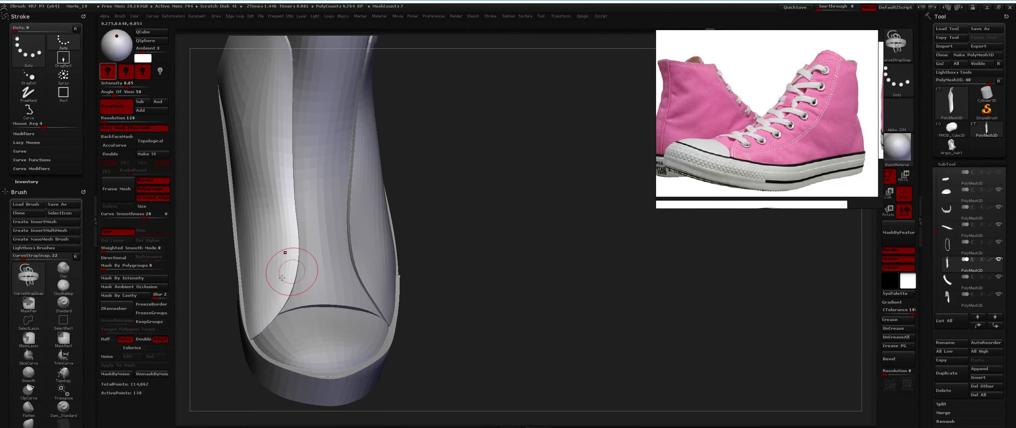
left_click_drag(276, 280, 369, 257)
key("ctrl")
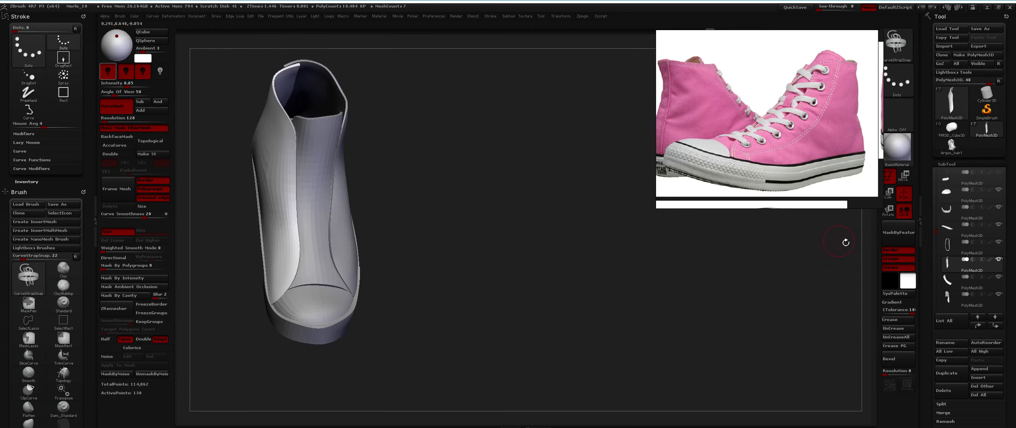
Make the foot mesh inside the shoe the active subtool
scroll(944, 205, "up", 1)
left_click(944, 203)
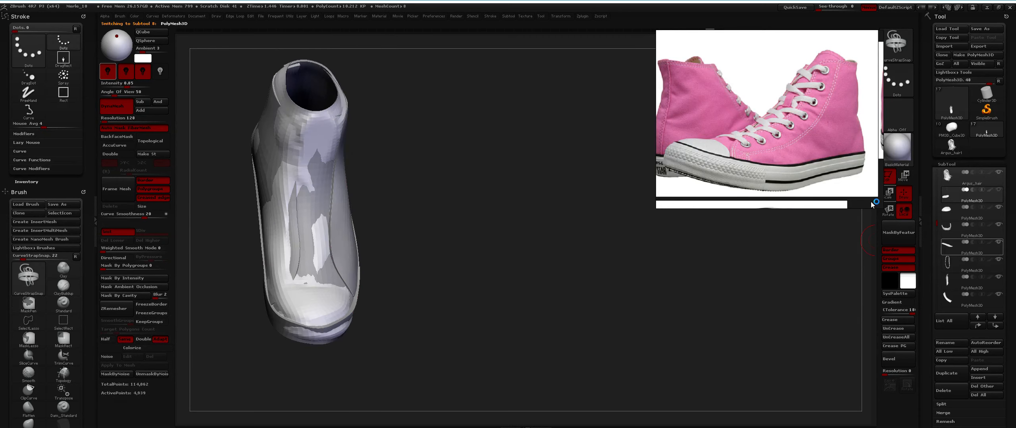
left_click_drag(405, 252, 319, 212)
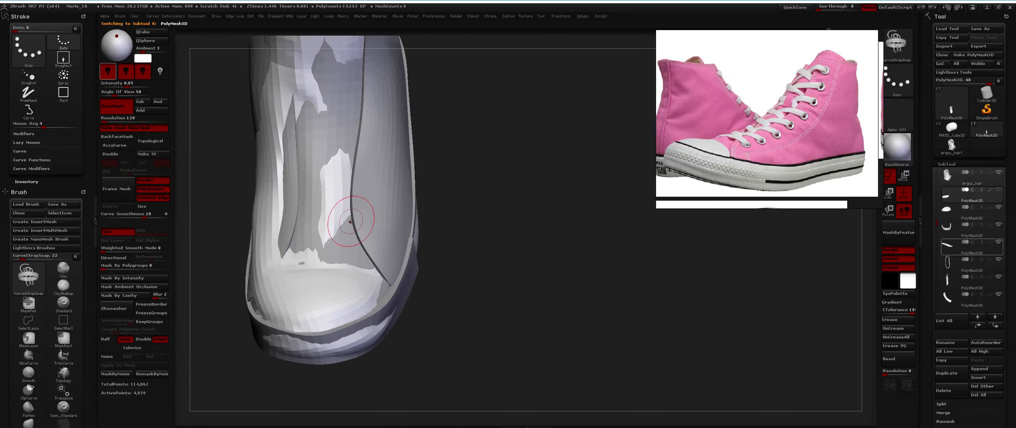
Try drawing a narrow strap across the tongue between the two side panels
key("space")
left_click_drag(357, 219, 282, 240)
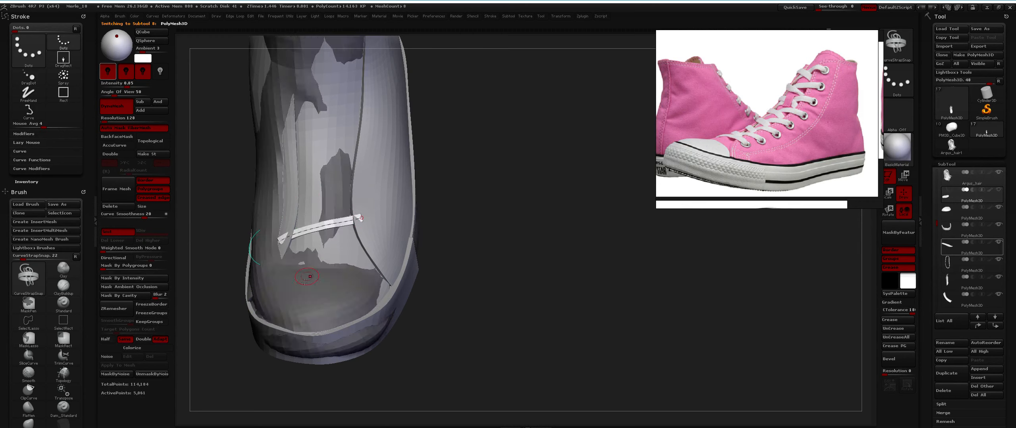
key("ctrl")
Resize the CurveStrapSnap brush and adjust its curve settings
key("space")
mouse_move(436, 238)
left_mouse_down()
mouse_move(363, 211)
mouse_move(431, 181)
mouse_move(423, 197)
left_mouse_up()
key("space")
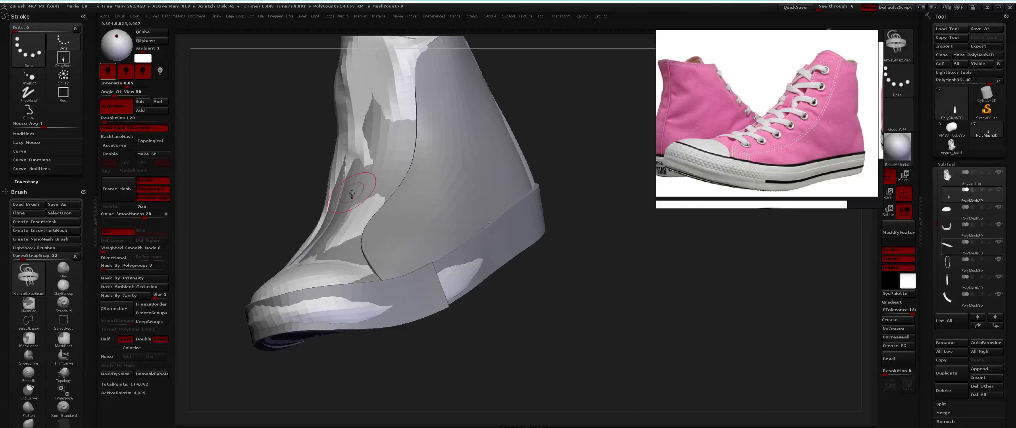
key("shift+c")
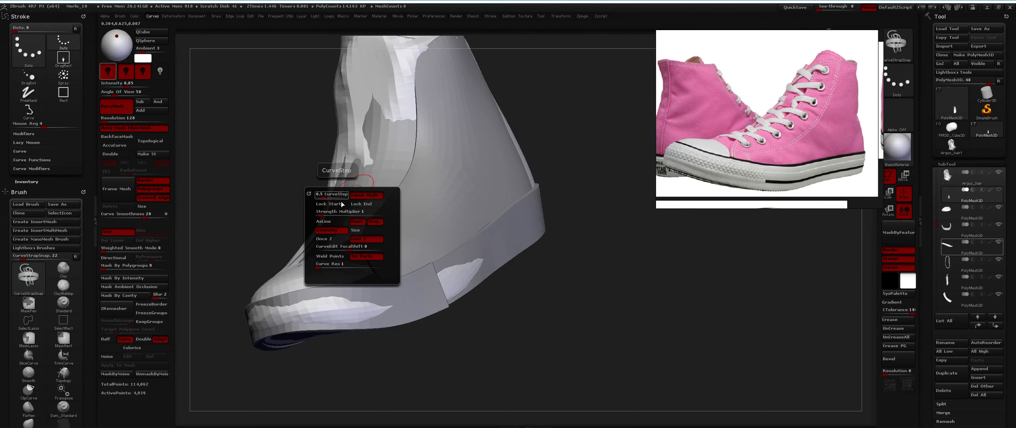
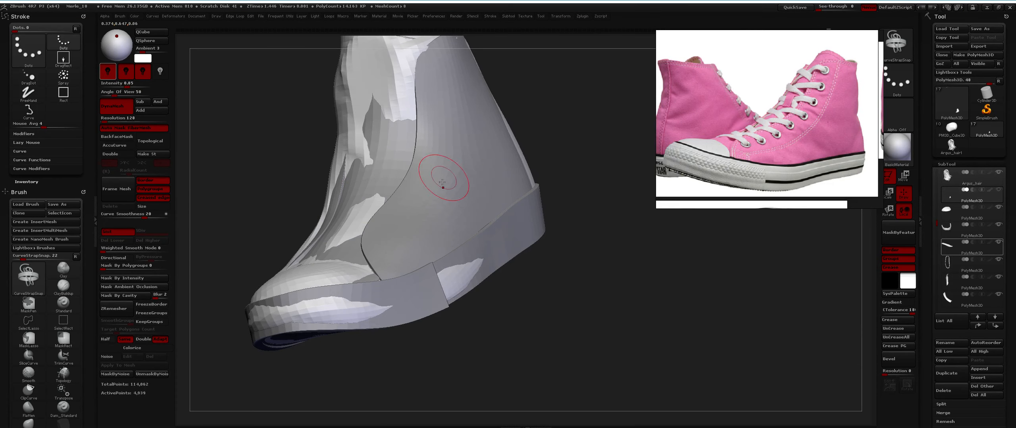
Try a strap across the lower tongue with the adjusted curve settings and inspect its thickness from the side
left_click_drag(467, 153, 392, 231)
left_click_drag(516, 195, 410, 190)
mouse_move(415, 230)
left_mouse_down()
mouse_move(477, 198)
mouse_move(436, 179)
mouse_move(458, 153)
mouse_move(425, 178)
left_mouse_up()
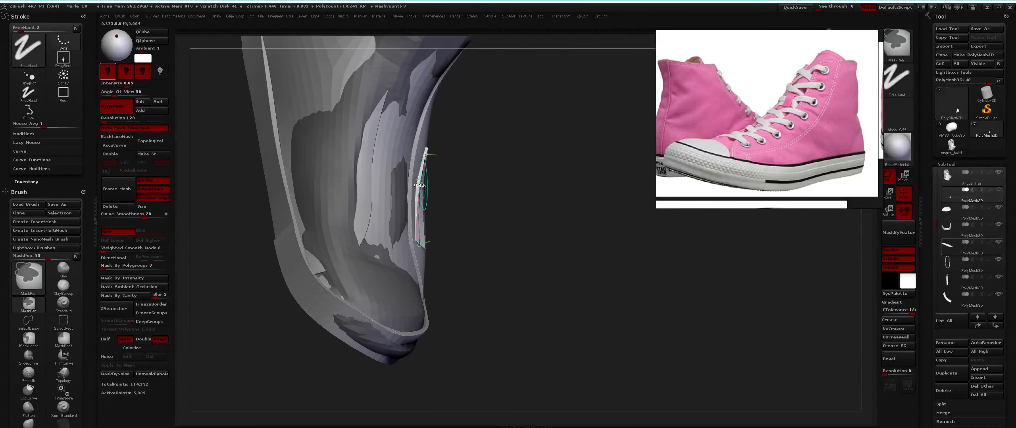
left_click_drag(425, 152, 420, 244)
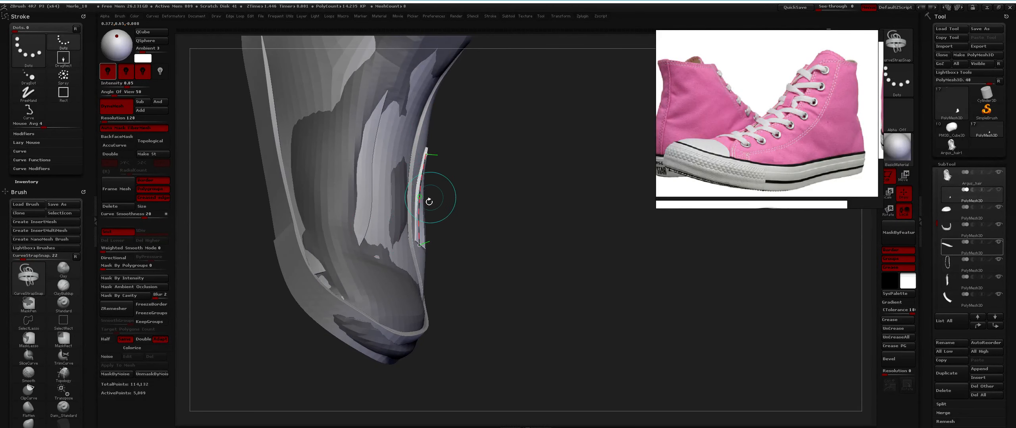
left_click_drag(442, 200, 381, 193)
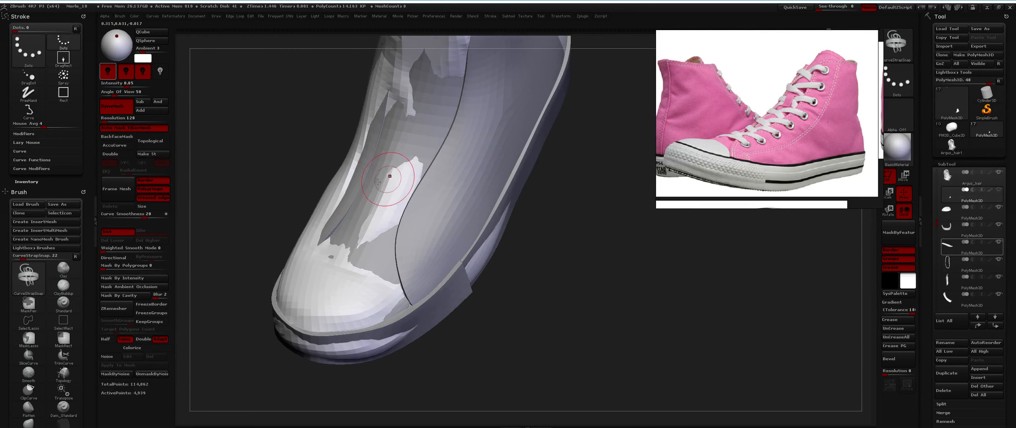
Review the curve settings and try a wider strap across the tongue just above the toe cap
key("c")
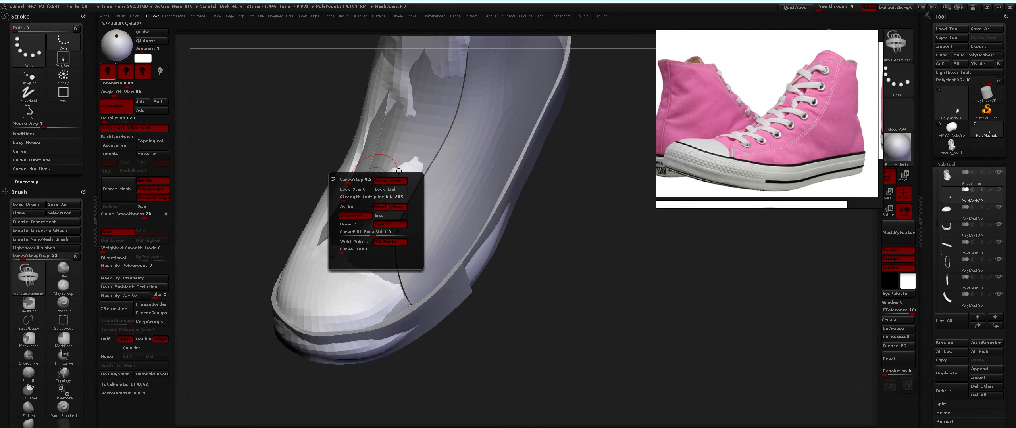
left_click_drag(371, 192, 347, 217)
key("ctrl+z")
key("ctrl+z")
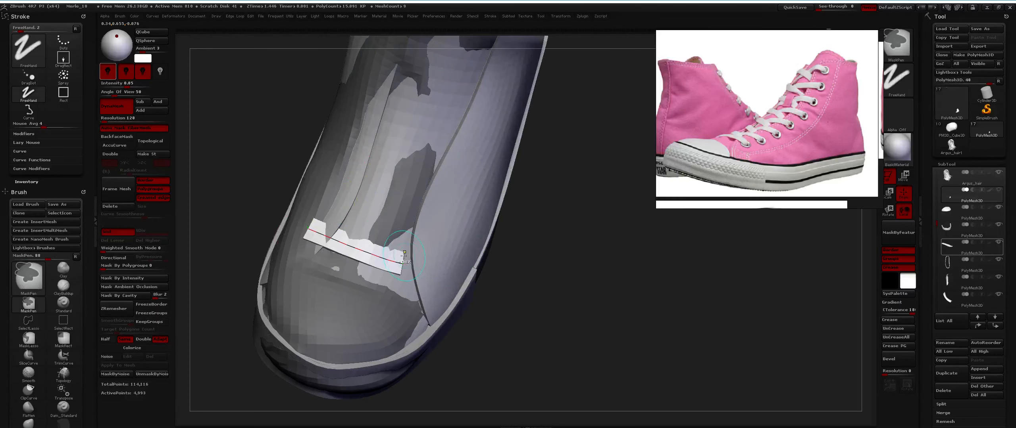
Test further straps between the lower ends of the side panels at different brush sizes, undoing each one
key("space")
left_click_drag(371, 227, 417, 255)
left_click_drag(563, 254, 516, 171)
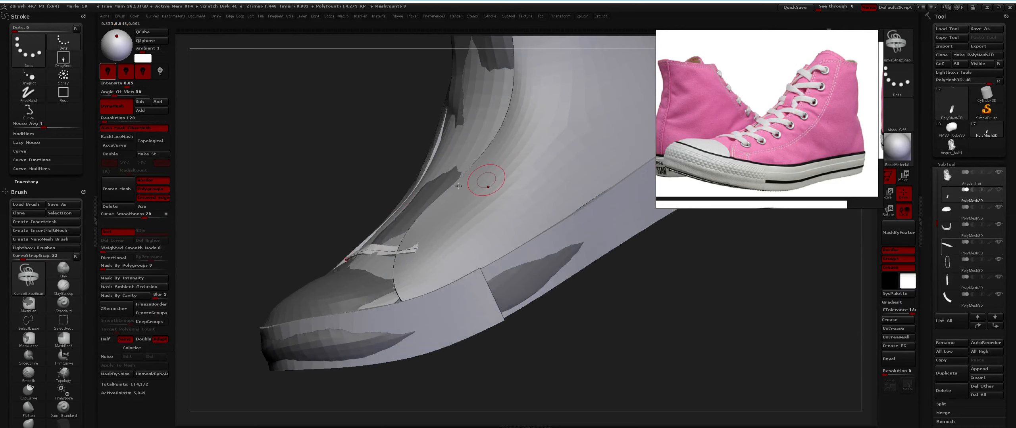
mouse_move(367, 186)
left_mouse_down()
mouse_move(426, 260)
mouse_move(395, 268)
mouse_move(436, 285)
left_mouse_up()
key("ctrl+z")
key("space")
key("ctrl+z")
key("space")
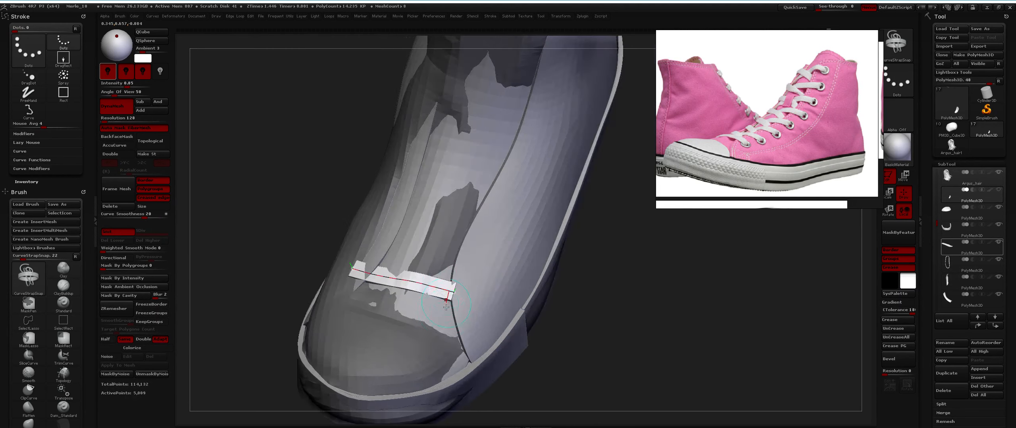
right_click_drag(405, 276, 406, 242, "alt")
mouse_move(407, 242)
right_mouse_down("ctrl")
mouse_move(399, 218)
mouse_move(364, 252)
right_mouse_up("ctrl")
Bring the top-view photo of the pink sneaker into focus on the reference board
middle_click_drag(789, 149, 781, 84)
double_click(780, 122)
double_click(782, 123)
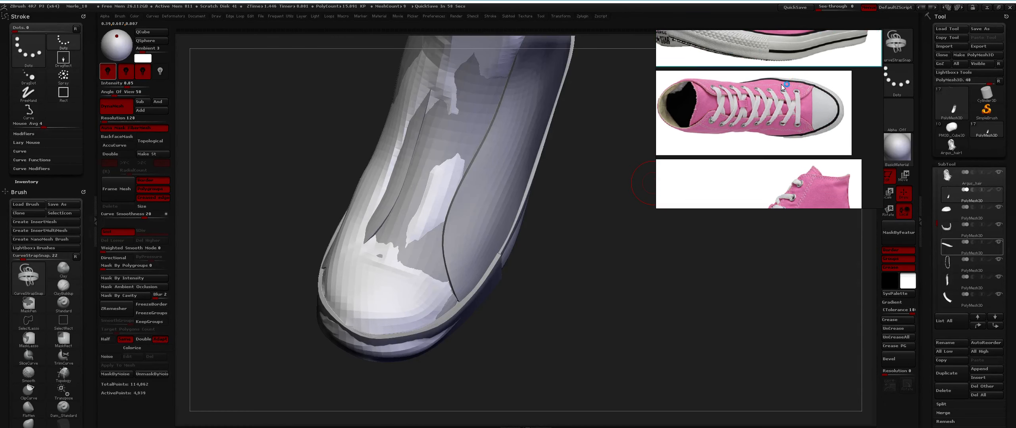
double_click(774, 115)
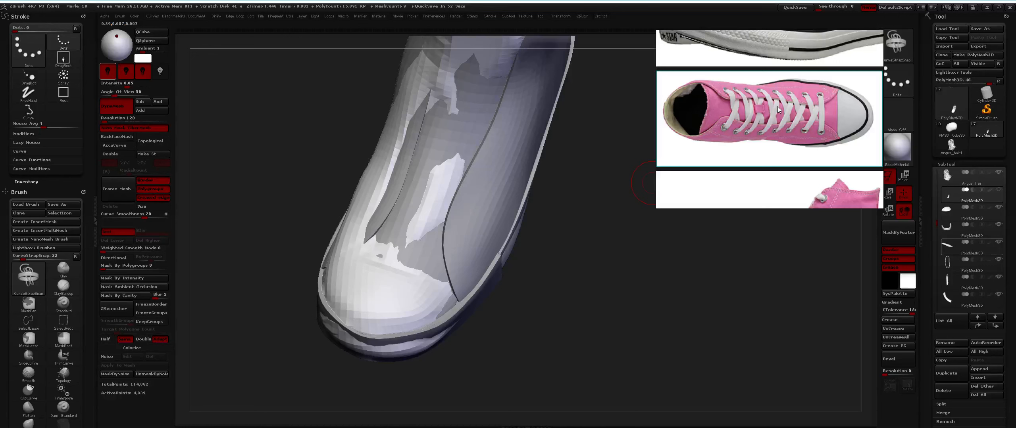
Consult the reference viewer's help for its basic controls
middle_click_drag(818, 119, 822, 130)
right_click(821, 130)
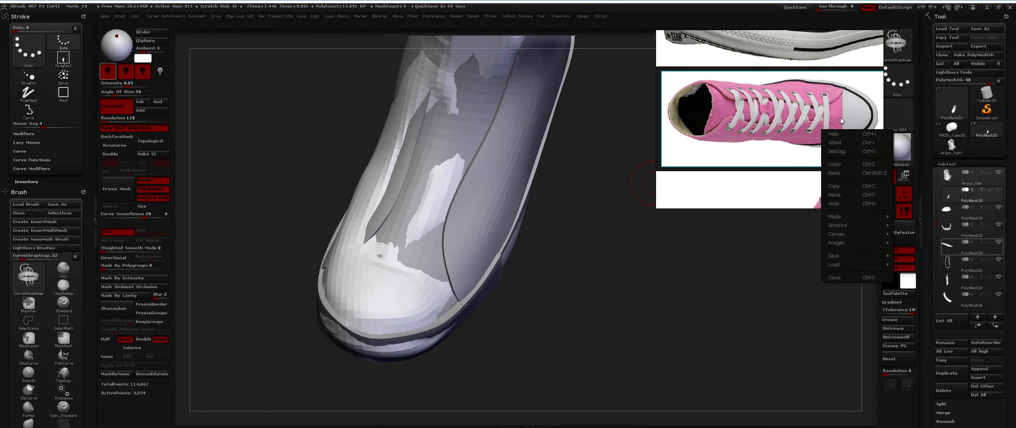
left_click(835, 134)
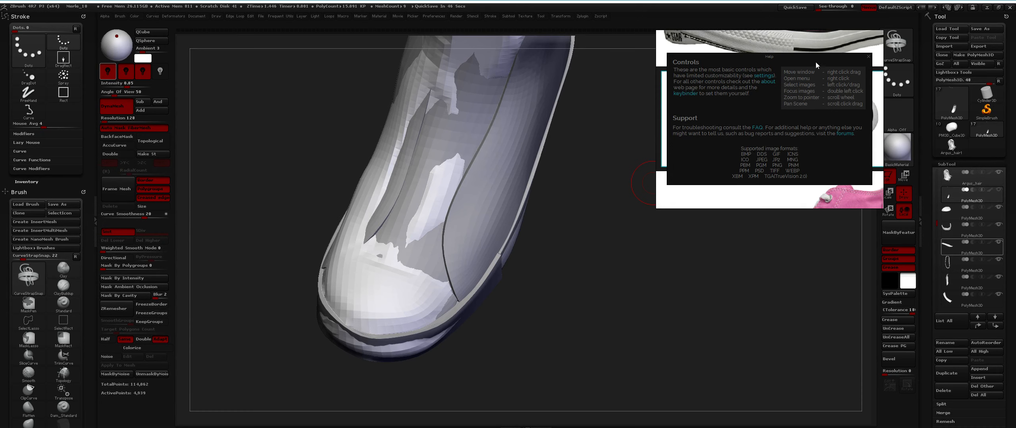
left_click_drag(826, 42, 824, 41)
left_click(869, 59)
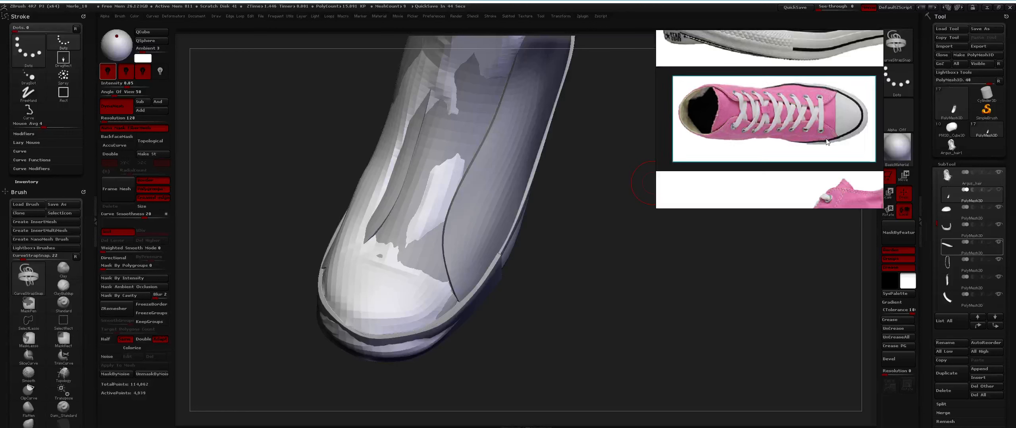
Rotate the top-view sneaker photo so the toe points down, and place it in focus beside the other shoe photos
left_click_drag(844, 125, 790, 140, "ctrl")
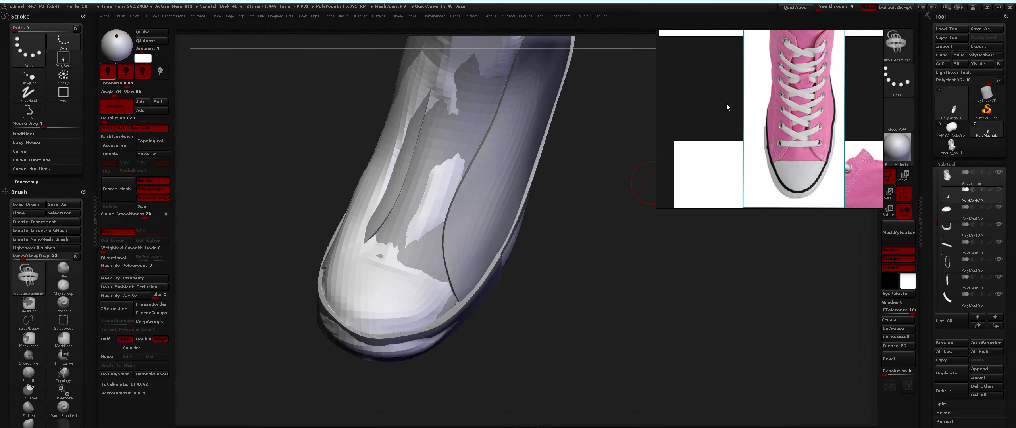
scroll(726, 103, "down", 6)
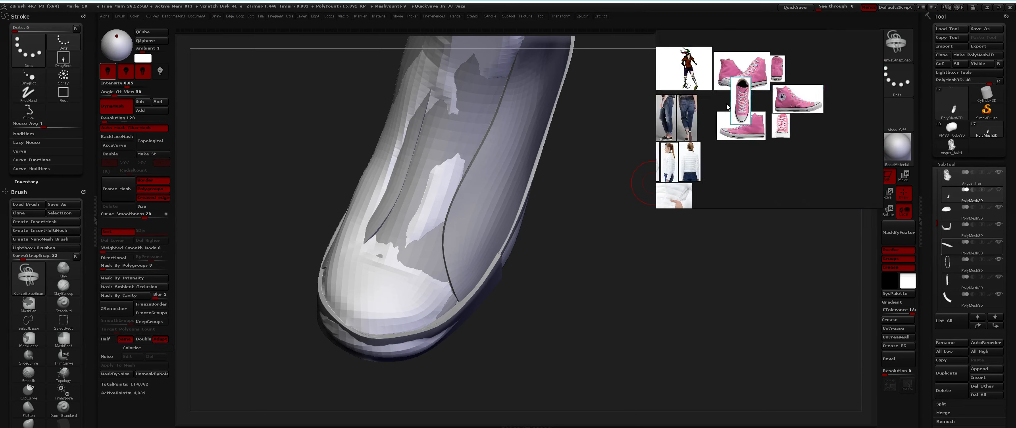
left_click_drag(745, 102, 838, 14, "ctrl+alt")
middle_click_drag(860, 33, 773, 117)
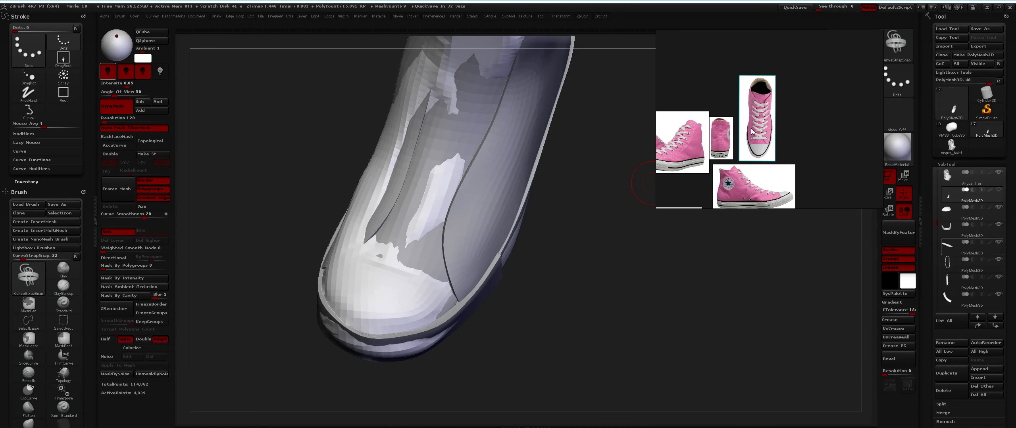
double_click(766, 114)
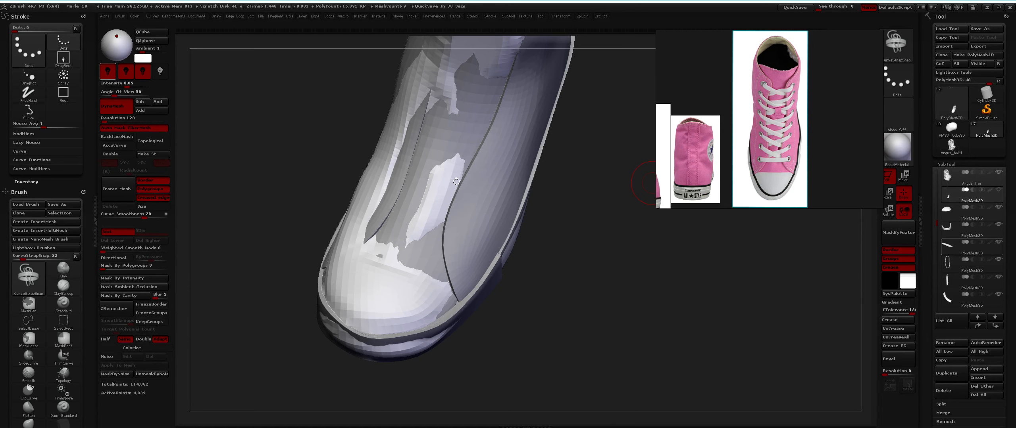
Look at the shoe from the front above and hide the hair, jacket and body pieces around it
right_click_drag(457, 222, 452, 203)
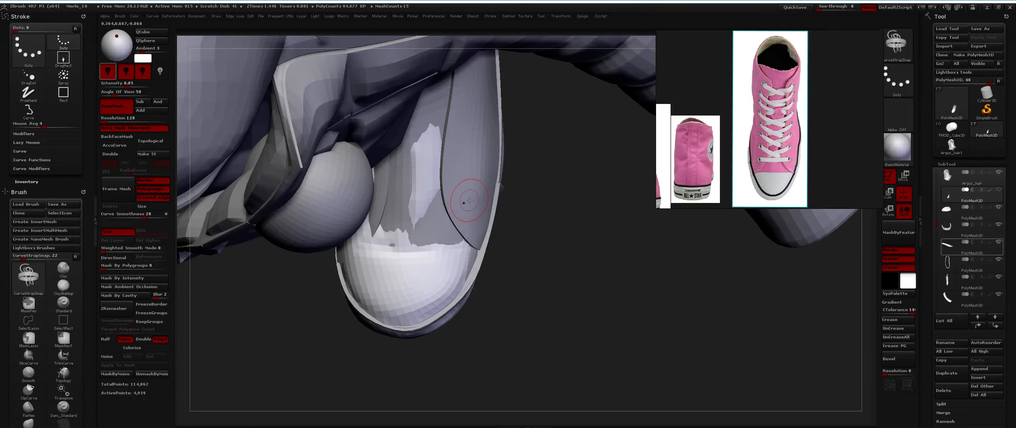
right_click_drag(464, 181, 511, 191)
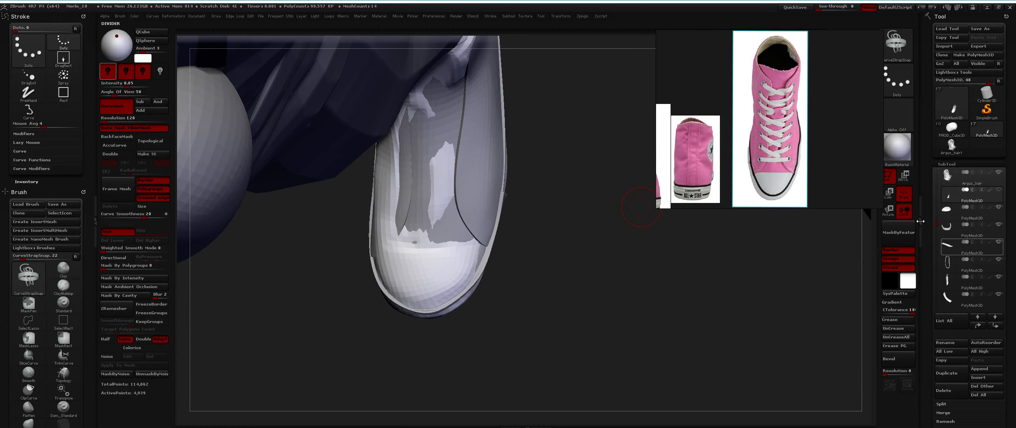
left_click(999, 173)
left_click_drag(931, 225, 931, 184)
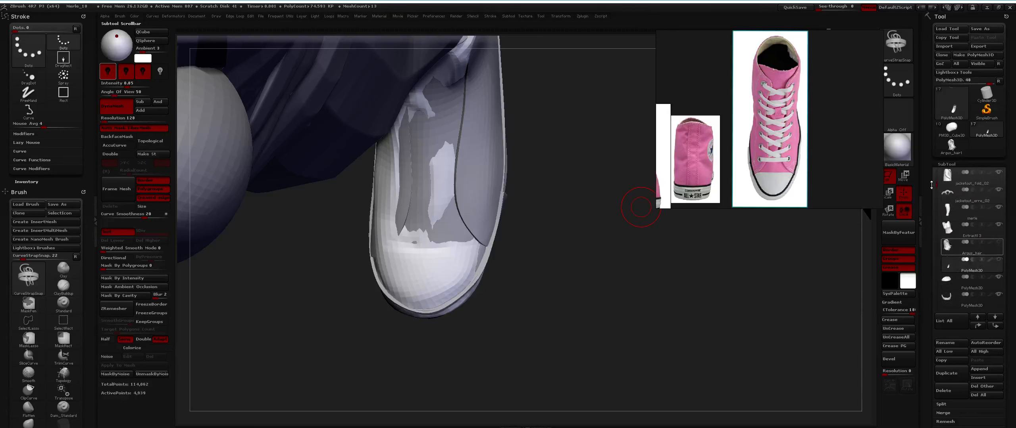
left_click(999, 225)
left_click(998, 207)
left_click(998, 189)
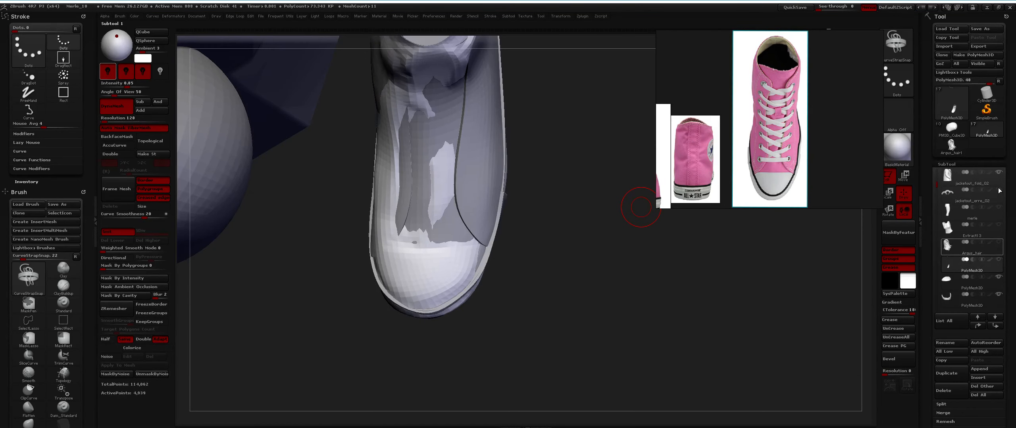
left_click(999, 173)
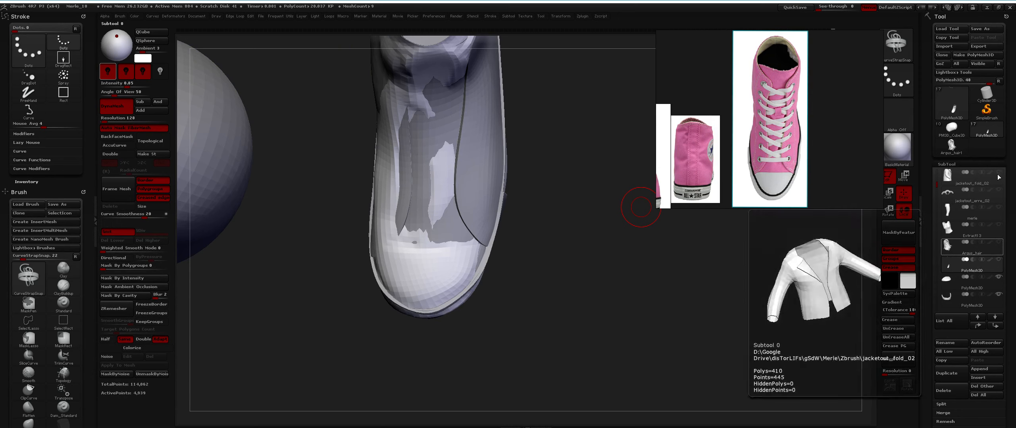
Hide the remaining body and sleeve pieces overlapping the shoe, leaving only the shoe parts in the scene
left_click_drag(936, 186, 938, 163)
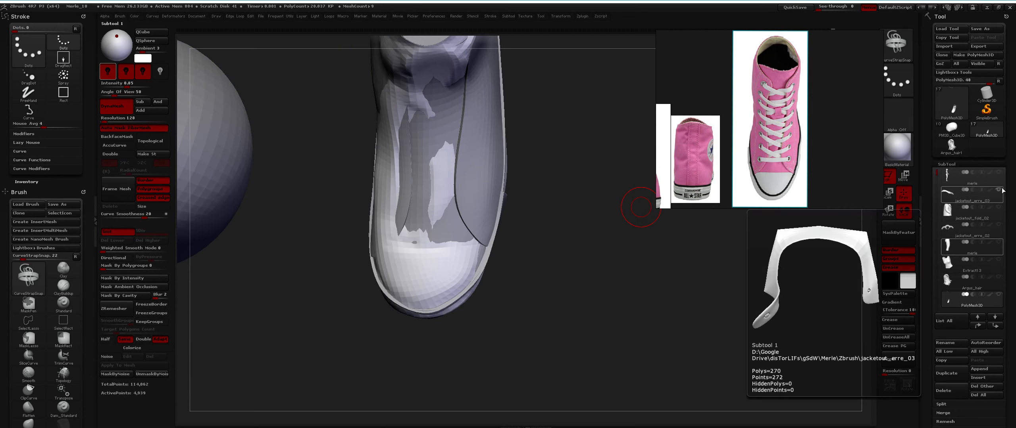
left_click(938, 174)
left_click_drag(938, 173, 924, 274)
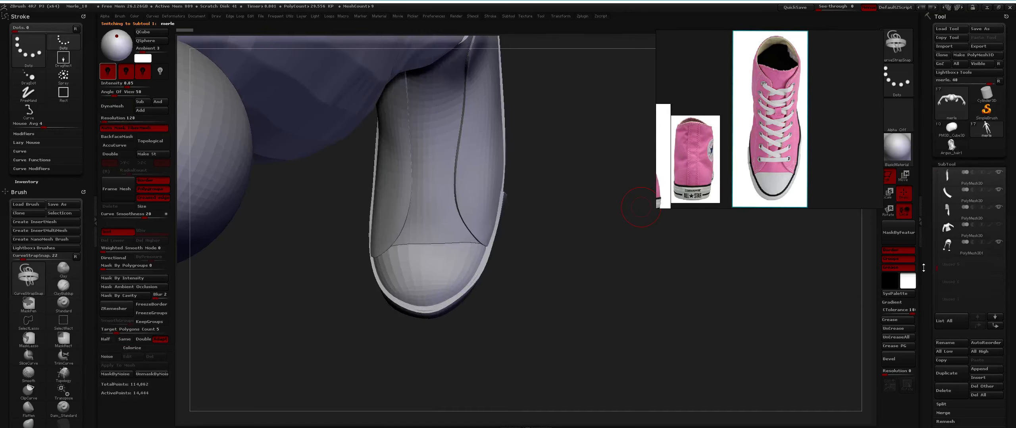
left_click(995, 235)
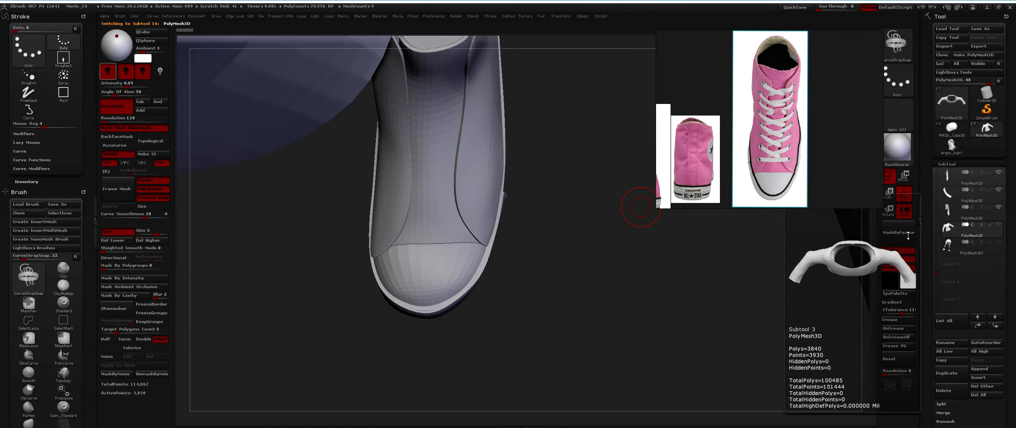
left_click(998, 243)
left_click(966, 221)
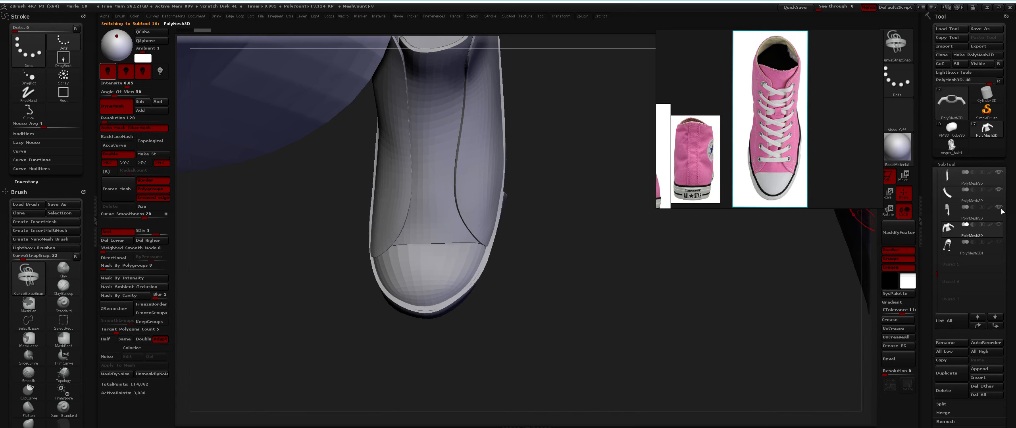
right_click_drag(633, 267, 478, 211, "ctrl")
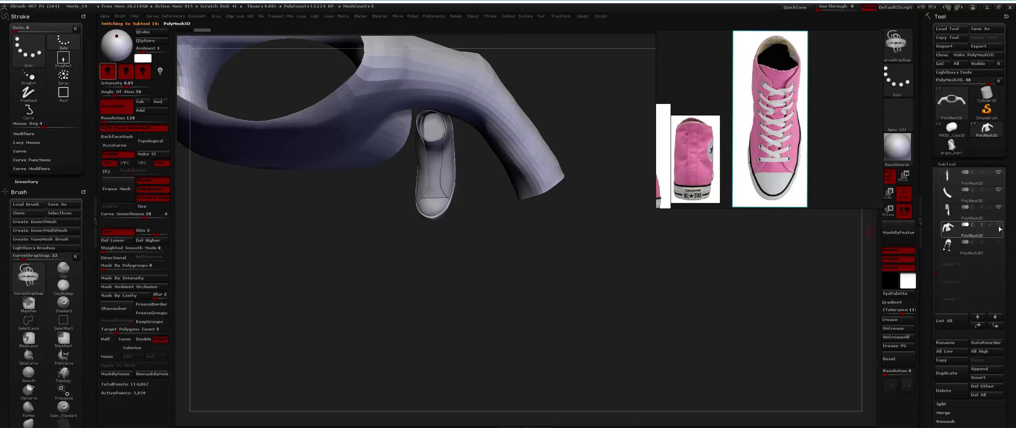
left_click(962, 212)
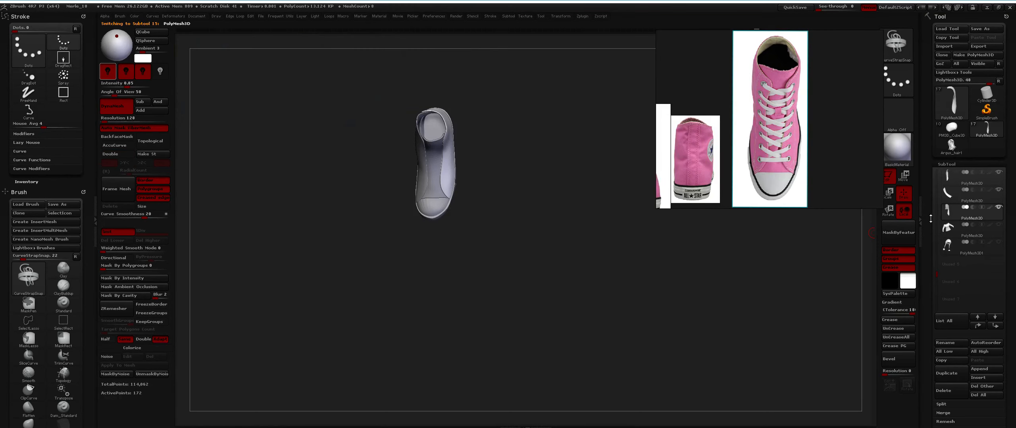
Make the inner shoe upper the active subtool and lay a straight lace strap across the base of its front opening
right_click_drag(428, 169, 429, 244, "ctrl")
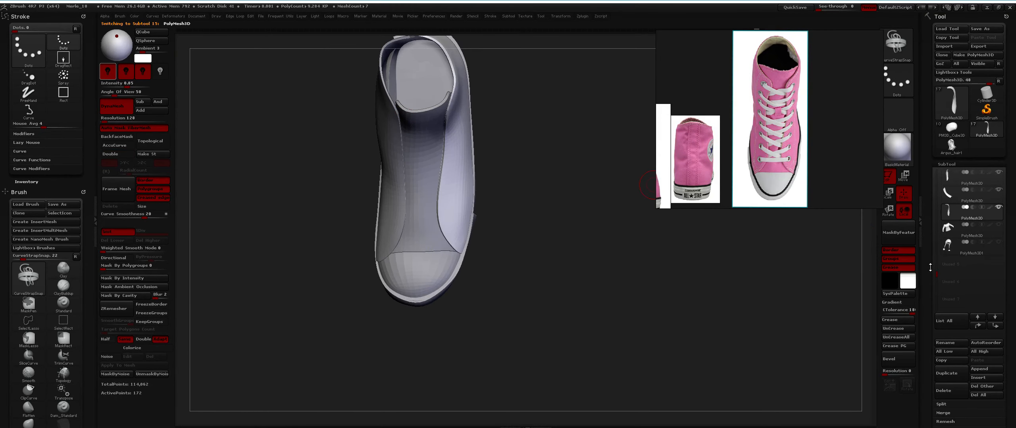
left_click_drag(930, 268, 940, 224)
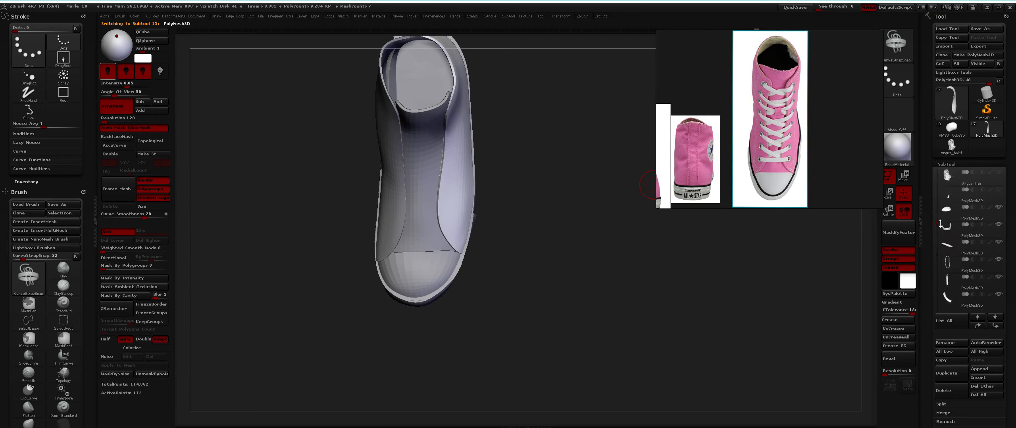
left_click(948, 194)
right_click_drag(377, 197, 423, 183, "alt")
right_click_drag(438, 215, 441, 194, "alt")
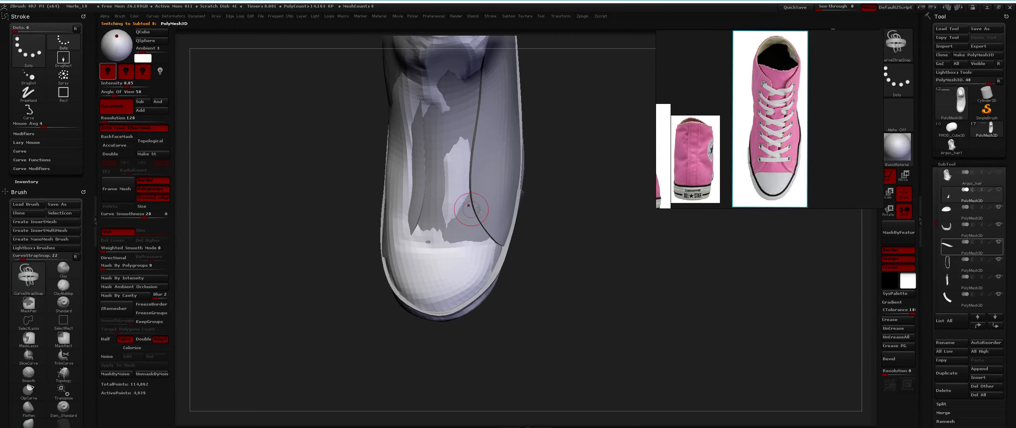
left_click_drag(488, 218, 407, 217)
right_click_drag(425, 198, 439, 188)
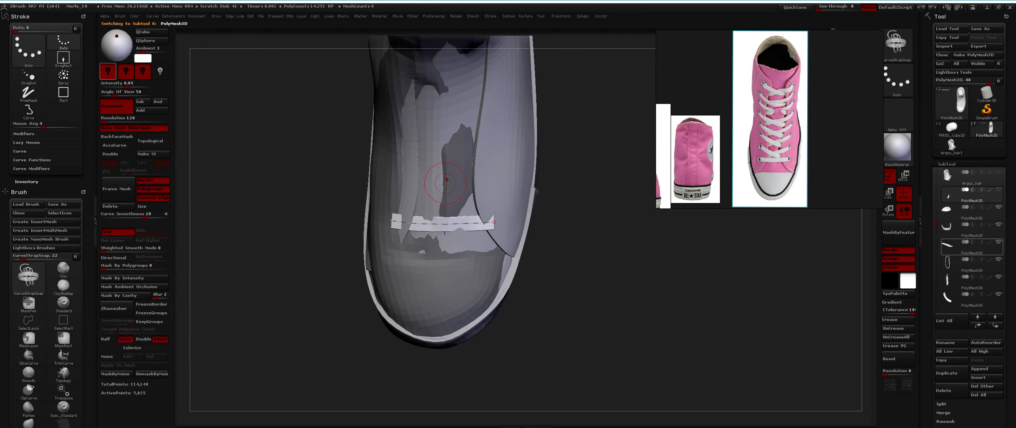
left_click(447, 184)
left_click_drag(432, 198, 433, 198)
key("ctrl+z")
Draw the first pair of crossing lace straps between the side panels, just above the straight strap
left_click_drag(394, 221, 426, 211)
left_click_drag(496, 182, 494, 183)
left_click_drag(494, 218, 461, 213)
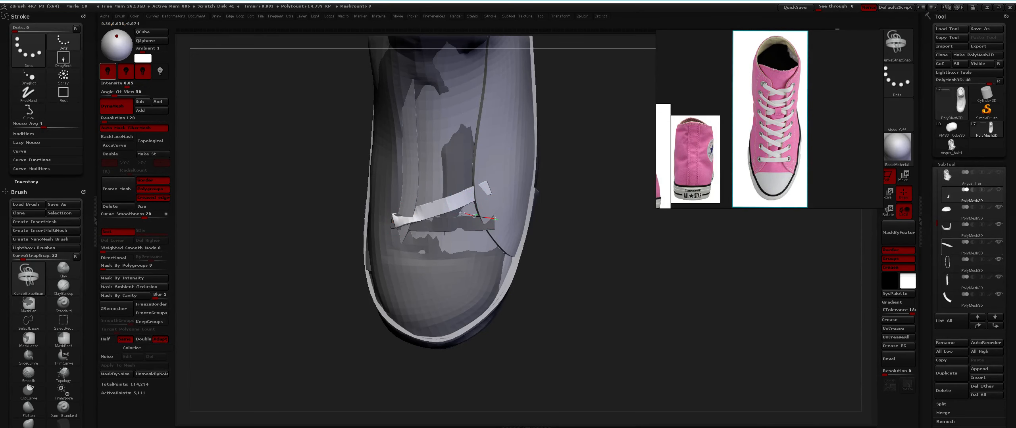
left_click_drag(402, 182, 402, 182)
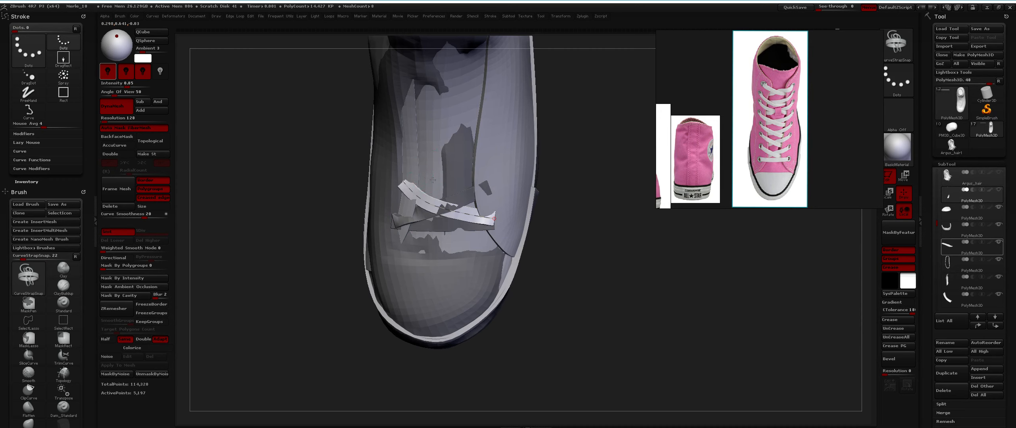
Draw a second pair of crossing lace straps directly above the first, spanning both side panels
right_click_drag(404, 183, 408, 202, "alt")
left_click(443, 164)
left_click_drag(410, 204, 433, 198)
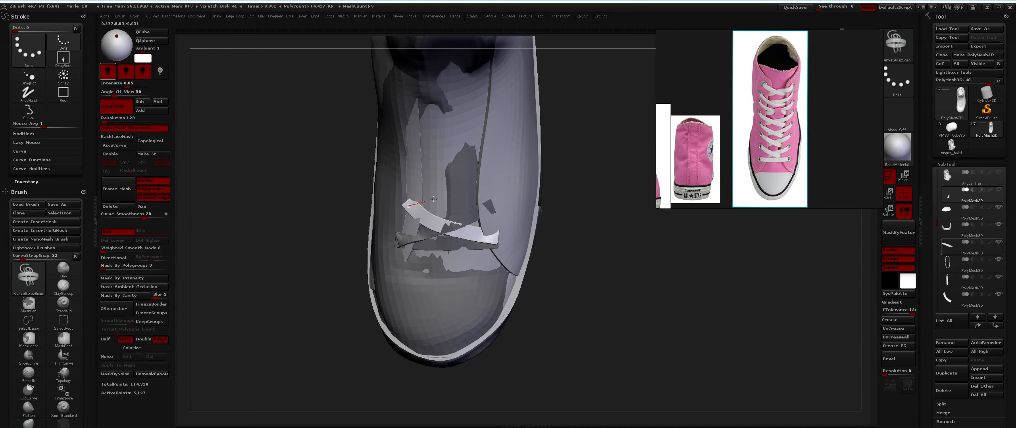
left_click_drag(497, 173, 496, 175)
left_click(495, 158)
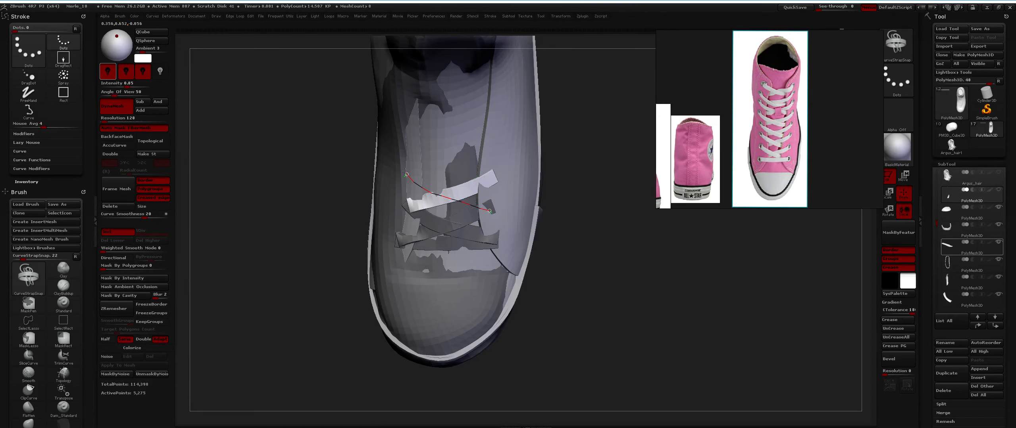
left_click_drag(405, 171, 405, 171)
right_click_drag(484, 108, 487, 134, "alt")
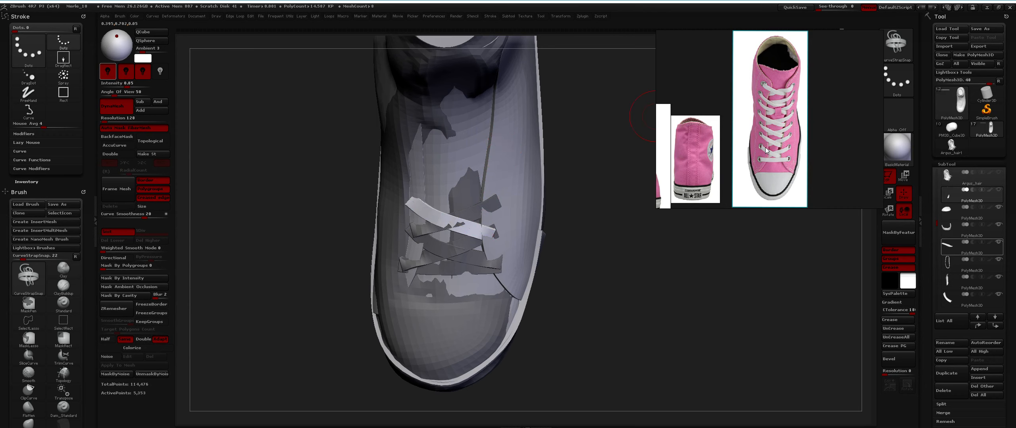
Draw a third pair of crossing lace straps up the tongue, redoing the one that rises to the outer panel
mouse_move(458, 195)
right_mouse_down()
mouse_move(457, 180)
mouse_move(434, 175)
mouse_move(457, 178)
mouse_move(444, 189)
mouse_move(453, 198)
mouse_move(456, 186)
mouse_move(481, 214)
right_mouse_up()
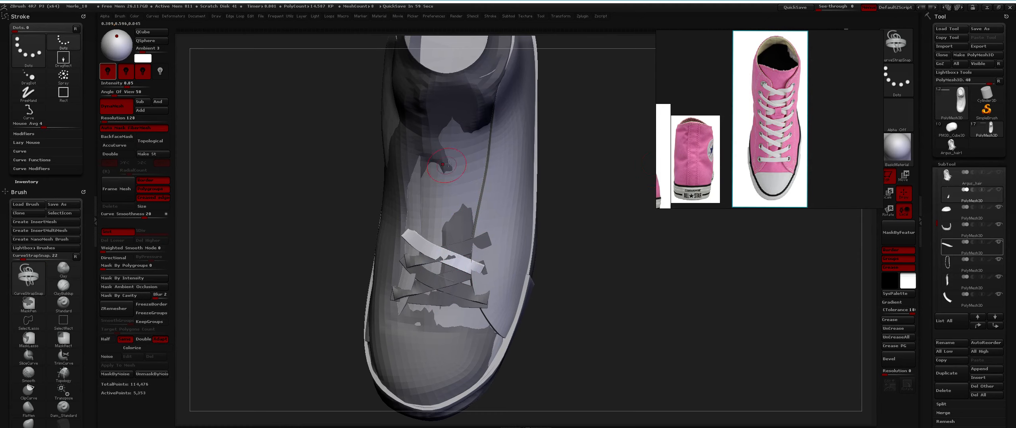
right_click_drag(465, 209, 472, 225)
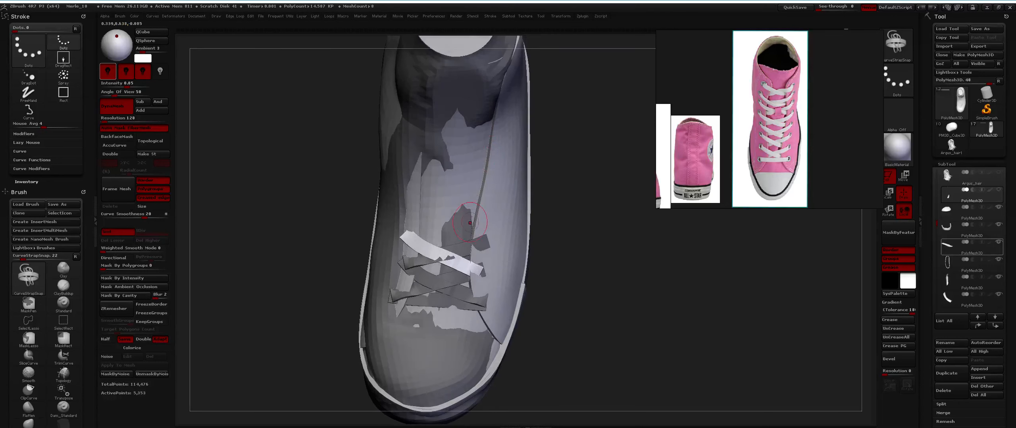
left_click_drag(411, 200, 442, 224)
left_click(405, 197)
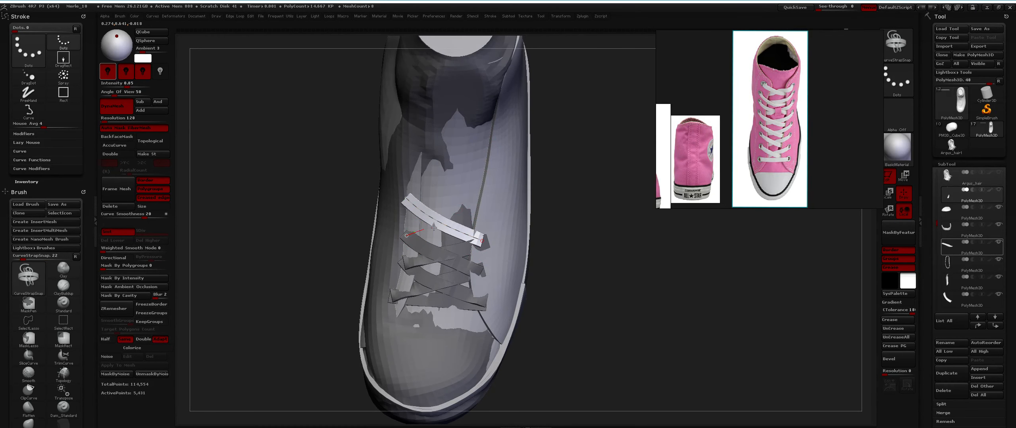
mouse_move(496, 204)
left_mouse_down()
mouse_move(474, 205)
mouse_move(495, 208)
left_mouse_up()
key("ctrl+z")
key("ctrl+z")
left_click(468, 229)
key("ctrl+z")
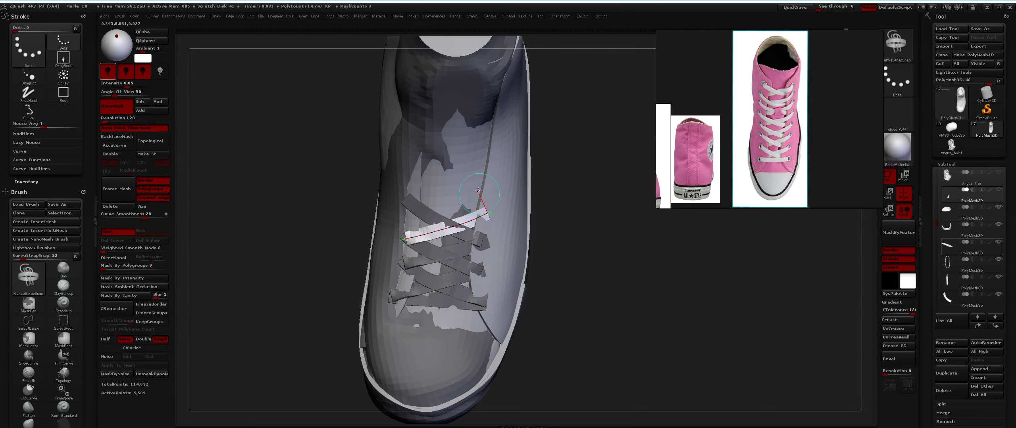
left_click(492, 177)
right_click_drag(496, 177, 479, 178)
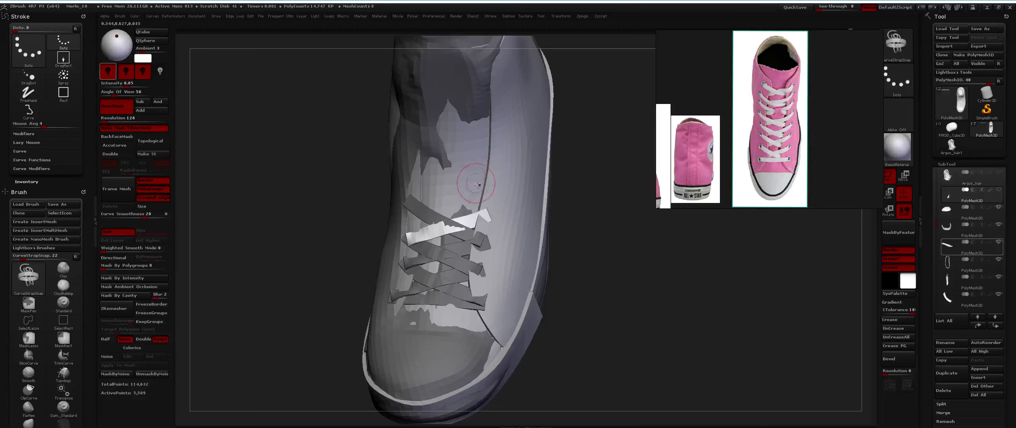
left_click_drag(414, 173, 415, 174)
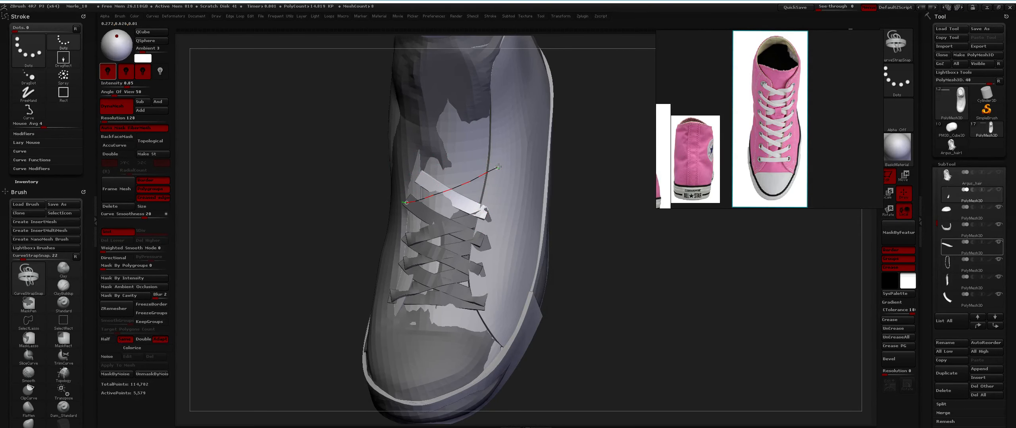
left_click_drag(498, 167, 498, 166)
key("ctrl+z")
key("ctrl+z")
key("ctrl+z")
left_click_drag(402, 182, 403, 183)
key("ctrl+z")
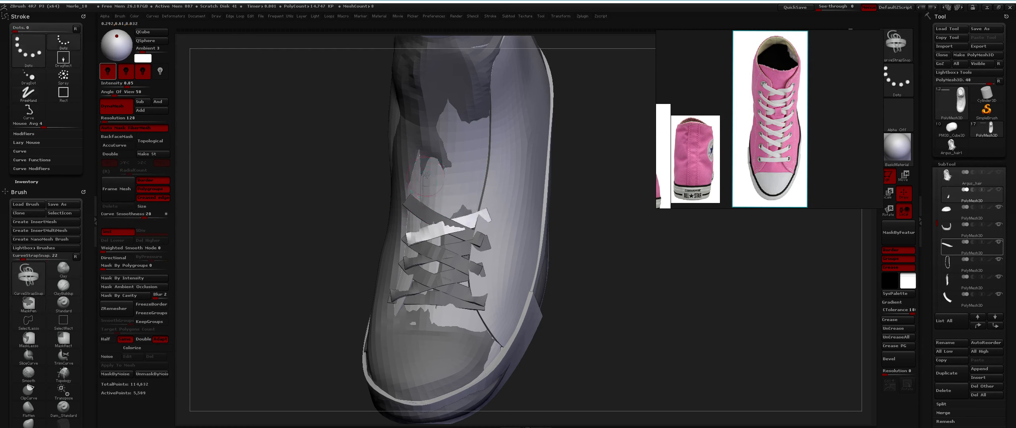
Draw a fourth pair of crossing lace straps between the side panels, above the third pair
right_click_drag(402, 183, 403, 183, "shift")
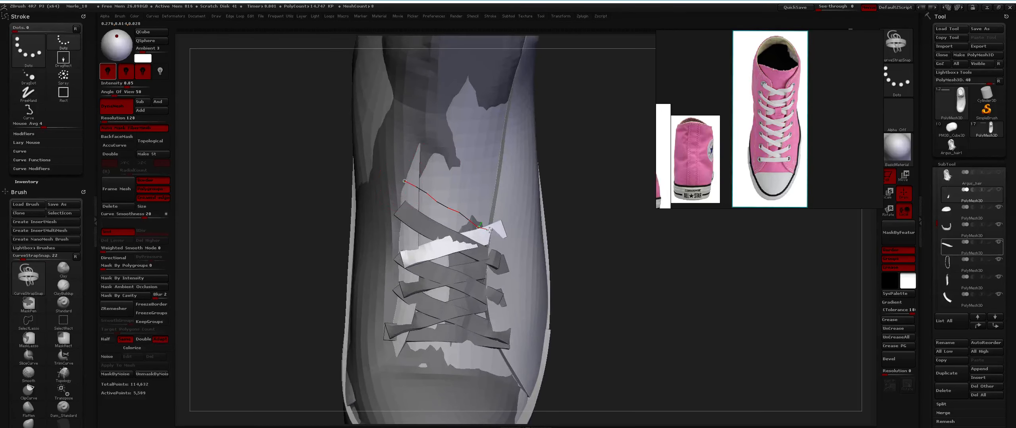
left_click_drag(490, 230, 491, 230)
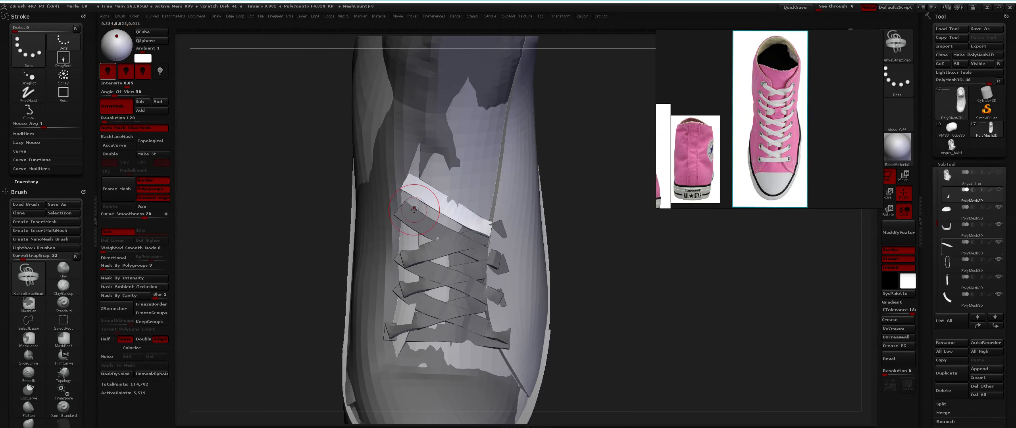
left_click_drag(510, 189, 509, 193)
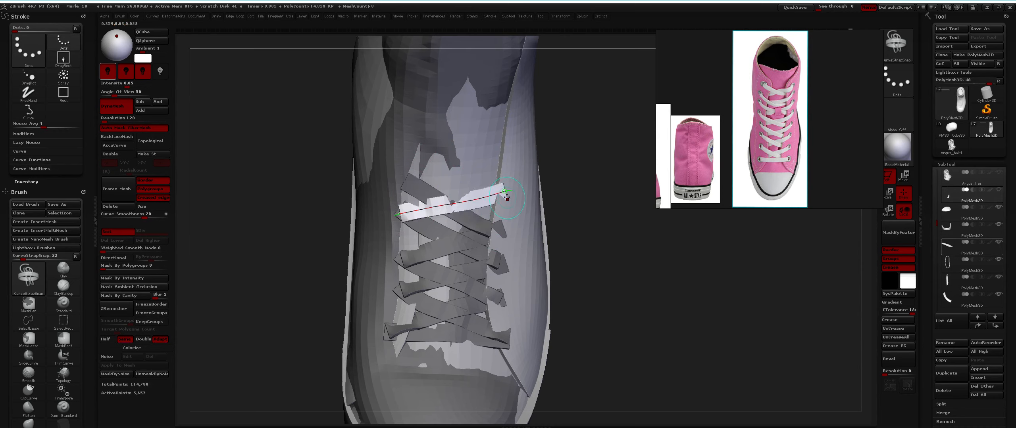
Continue the lacing toward the ankle with a fifth pair of crossing straps
mouse_move(524, 199)
right_mouse_down()
mouse_move(468, 153)
mouse_move(467, 193)
mouse_move(460, 180)
mouse_move(486, 214)
right_mouse_up()
left_click(461, 148)
left_click_drag(490, 225, 462, 210)
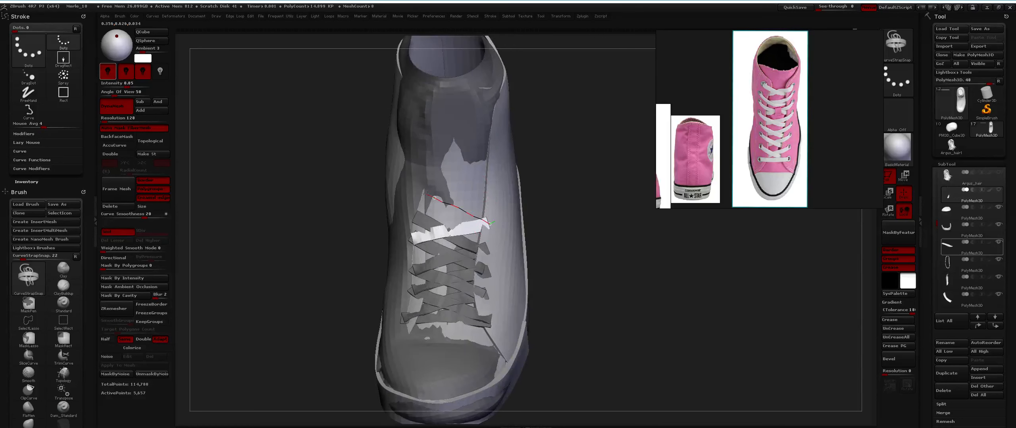
left_click_drag(413, 186, 414, 186)
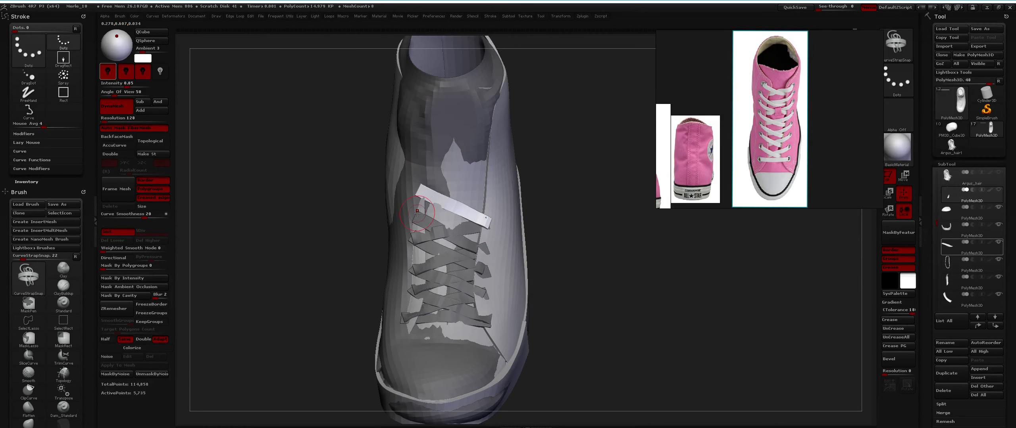
left_click_drag(486, 194, 499, 193)
Draw a sixth pair of crossing lace straps over the ankle part of the tongue
left_click_drag(506, 188, 465, 175)
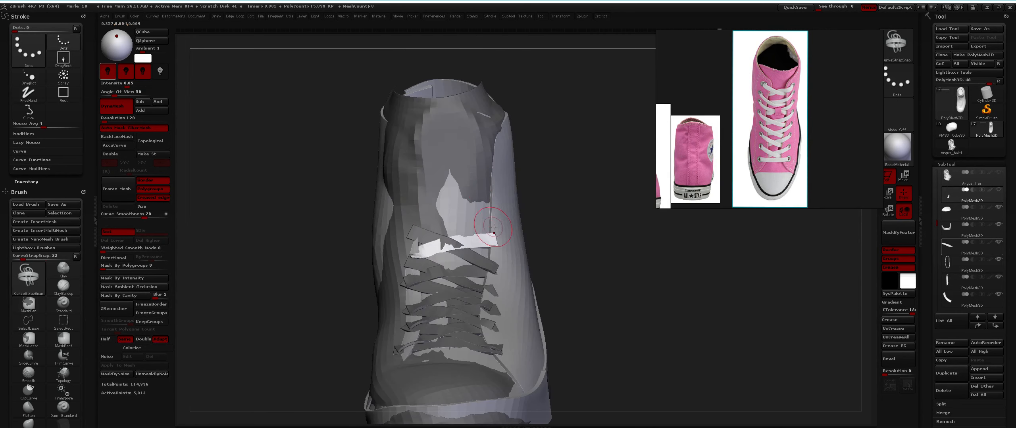
left_click_drag(502, 231, 467, 228)
left_click_drag(410, 193, 410, 194)
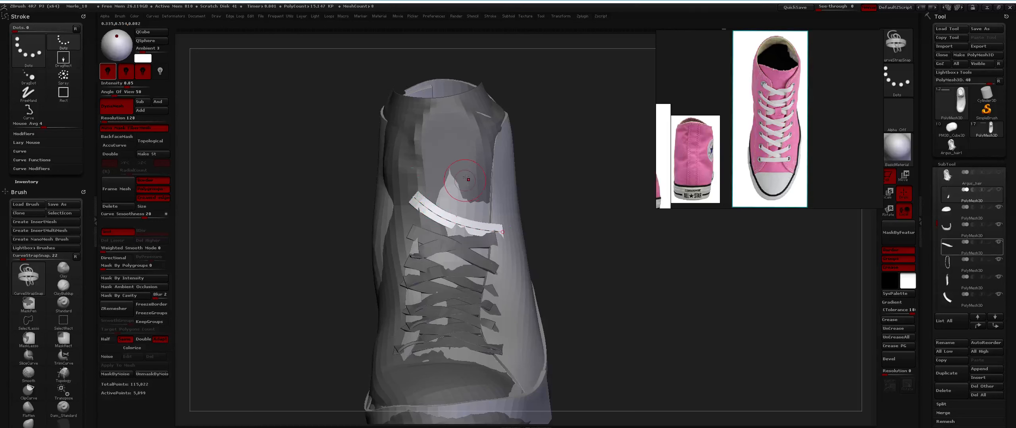
left_click(427, 232)
left_click_drag(499, 194, 499, 196)
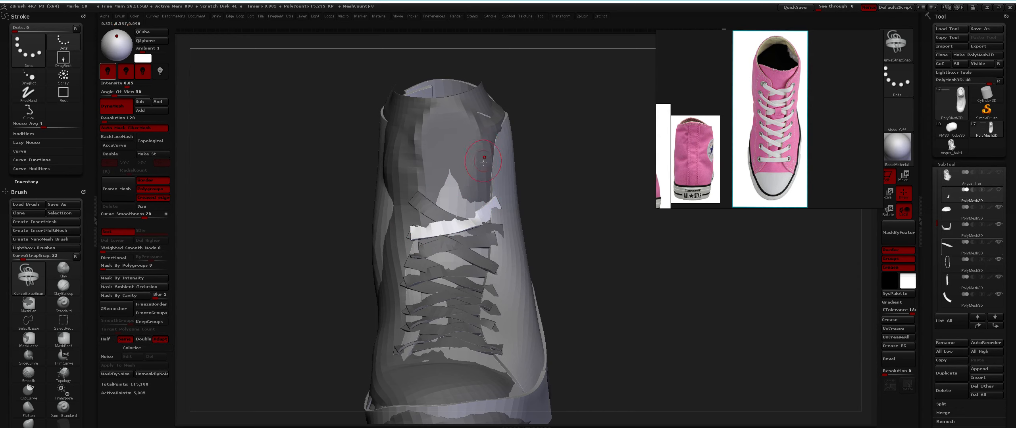
Draw a seventh pair of crossing lace straps near the top of the tongue, out to the side panels
left_click_drag(484, 161, 487, 183, "alt")
left_click_drag(510, 217, 489, 213)
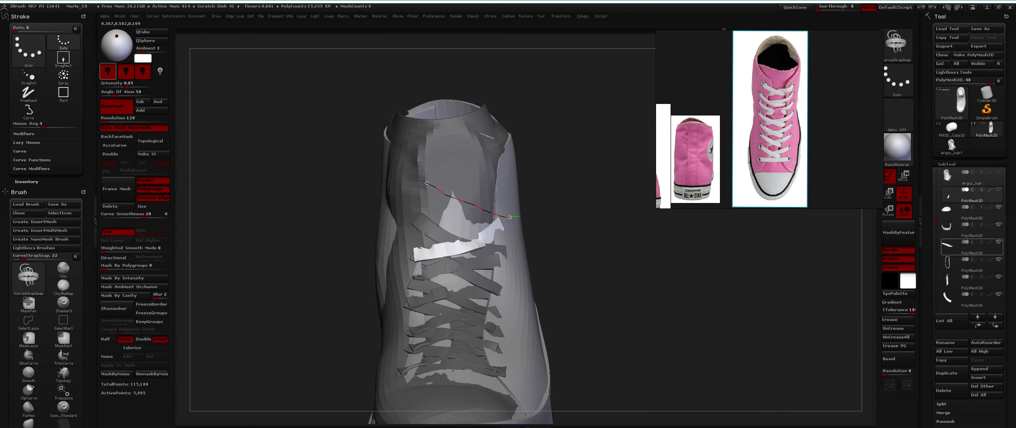
left_click(405, 175)
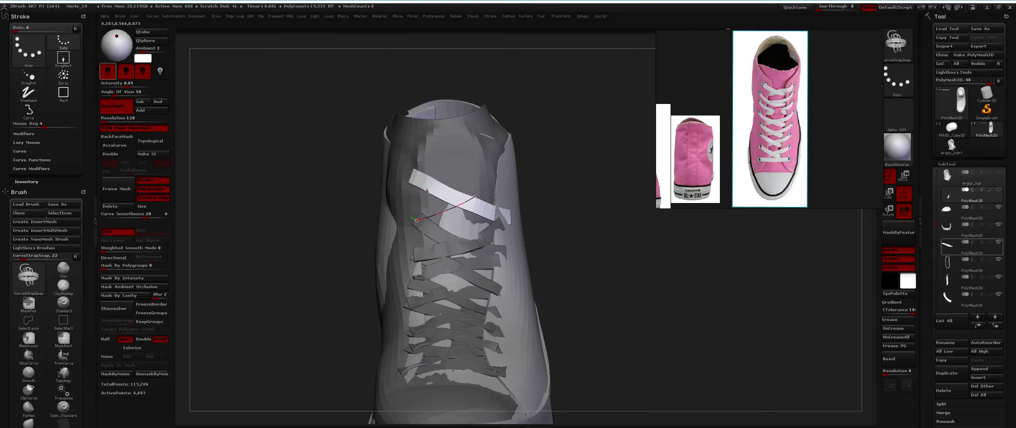
left_click(507, 175)
mouse_move(575, 186)
left_mouse_down()
mouse_move(438, 189)
mouse_move(454, 182)
left_mouse_up()
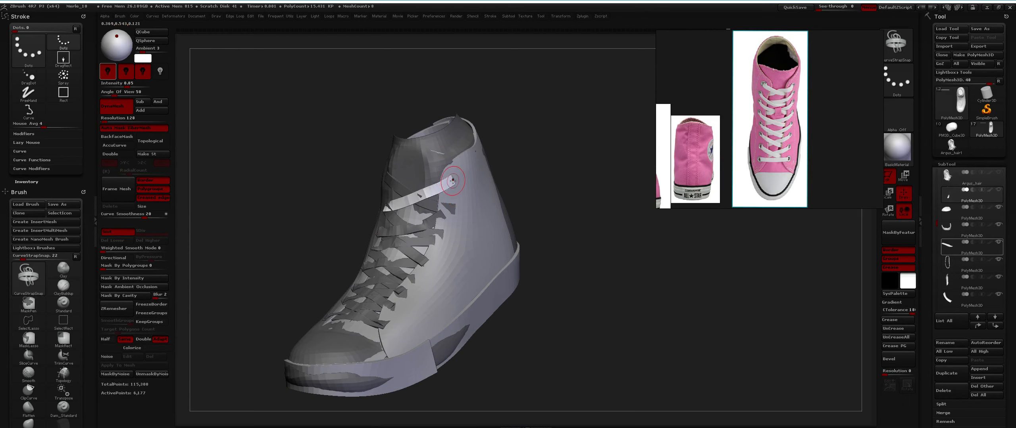
left_click_drag(452, 181, 457, 180)
Draw a looping strap across the tongue above the top crossing to form the lace knot
middle_click_drag(727, 144, 657, 118)
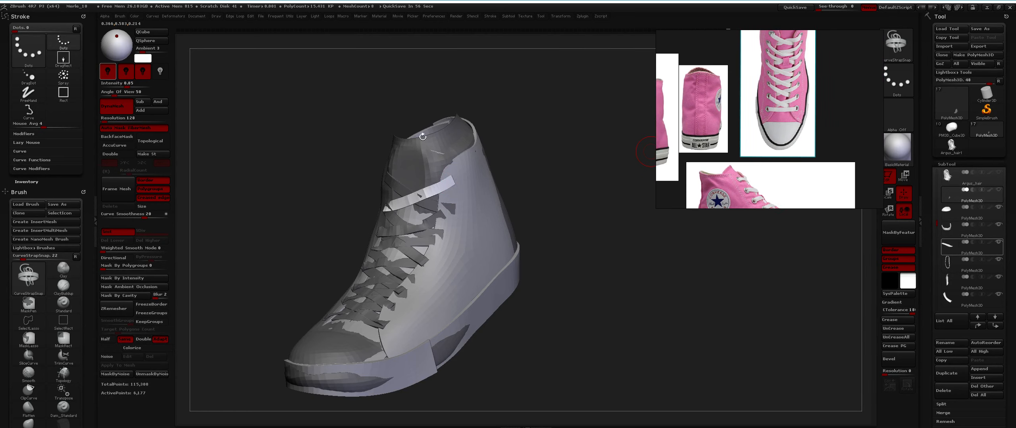
left_click_drag(418, 182, 419, 206)
left_click(476, 199)
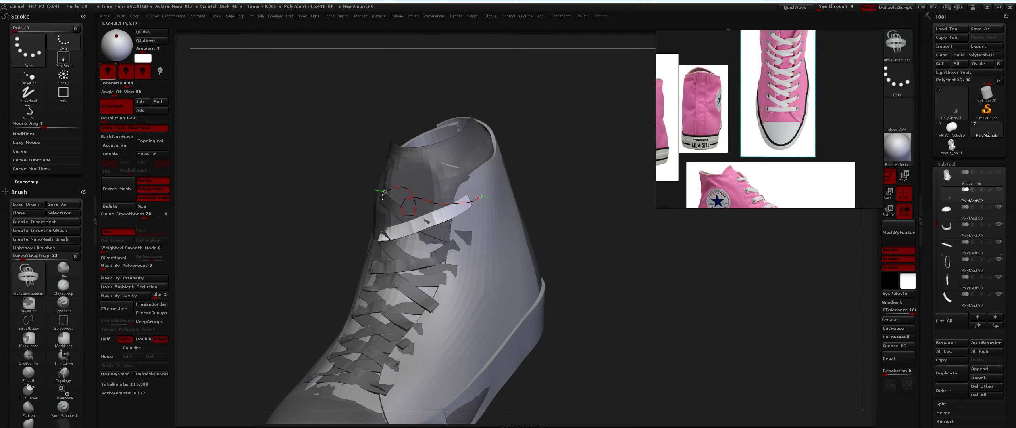
left_click_drag(382, 196, 402, 196)
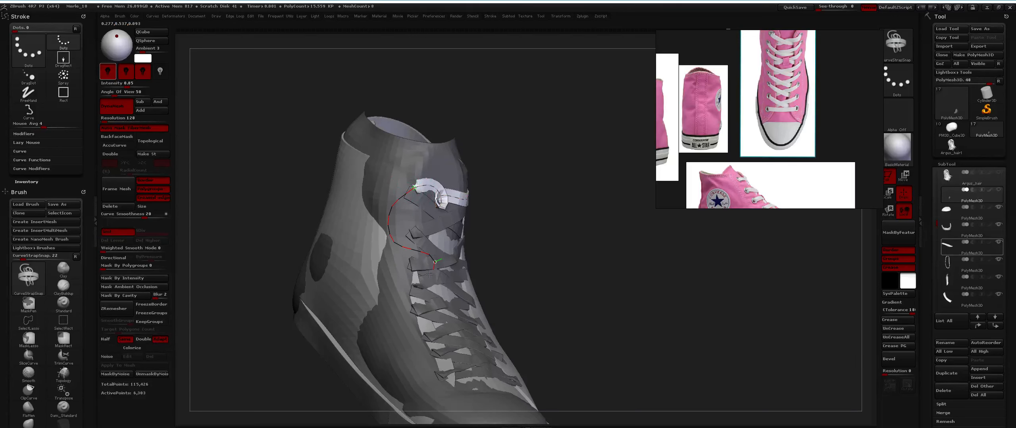
Try to draw a loose lace end hanging from the knot over the side panel
left_click_drag(429, 275, 392, 289)
mouse_move(395, 294)
right_mouse_down()
mouse_move(365, 299)
mouse_move(400, 270)
right_mouse_up()
key("ctrl+z")
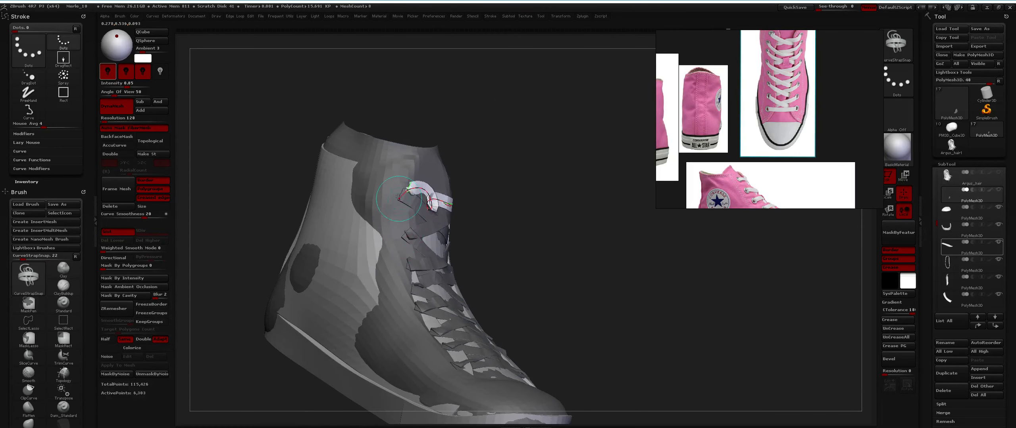
left_click_drag(398, 197, 392, 204)
left_click_drag(400, 300, 381, 337)
right_click_drag(363, 290, 382, 248, "ctrl")
mouse_move(383, 248)
right_mouse_down()
mouse_move(353, 237)
mouse_move(393, 230)
right_mouse_up()
key("ctrl+z")
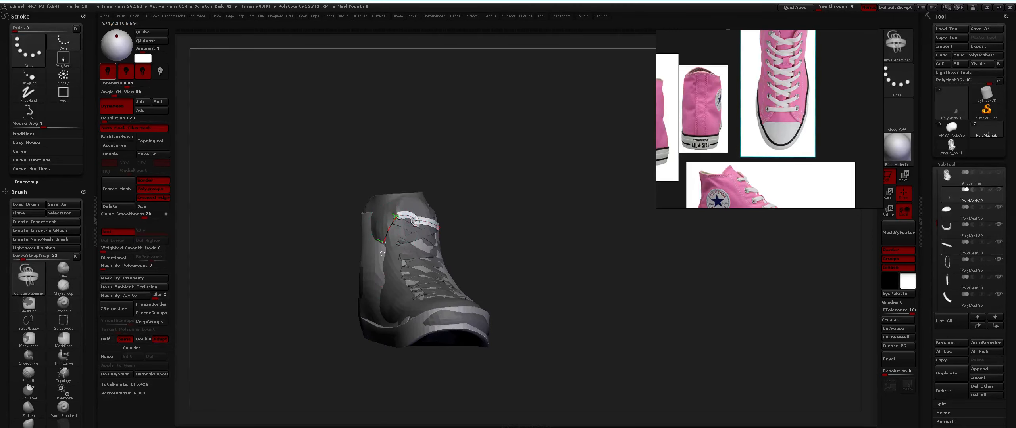
Draw a loose lace end from the knot down the side panel and extend it to the sole
left_click_drag(381, 252, 374, 324)
mouse_move(374, 318)
right_mouse_down()
mouse_move(355, 303)
mouse_move(379, 255)
mouse_move(400, 248)
mouse_move(392, 214)
right_mouse_up()
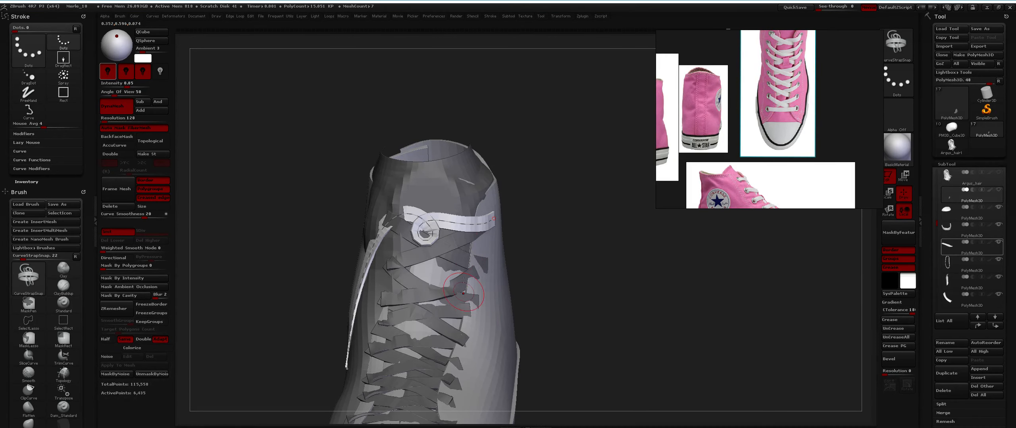
right_click_drag(440, 261, 508, 292)
left_click_drag(255, 296, 257, 311)
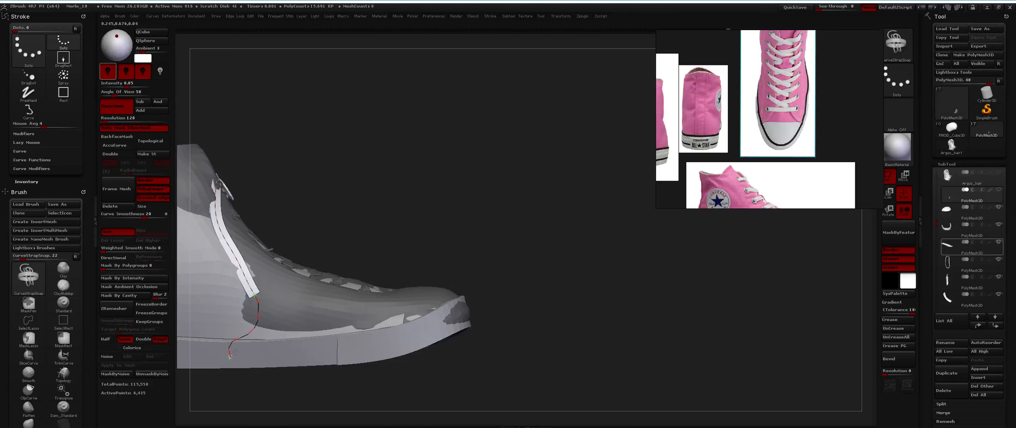
left_click_drag(236, 352, 235, 354)
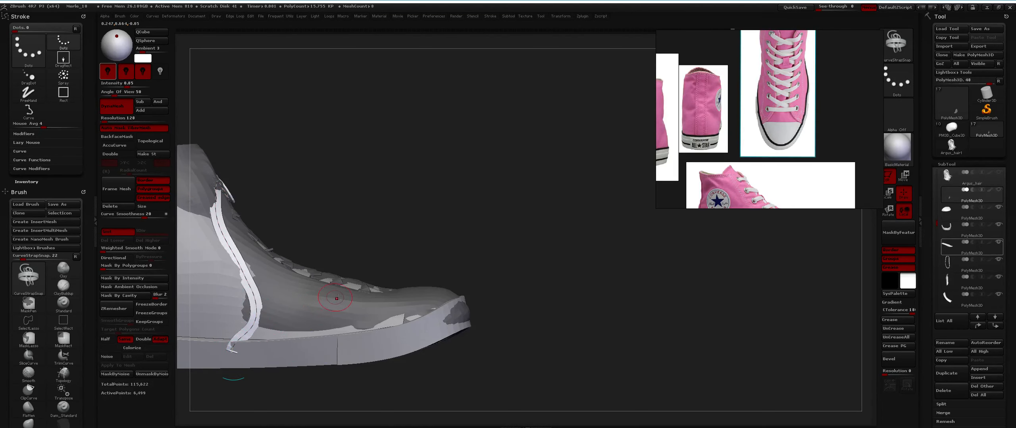
Draw a second winding strap through the knot, spanning the tongue between the side panels
right_click_drag(338, 297, 321, 299)
right_click_drag(388, 288, 542, 259)
left_click(516, 258)
right_click_drag(477, 246, 488, 282)
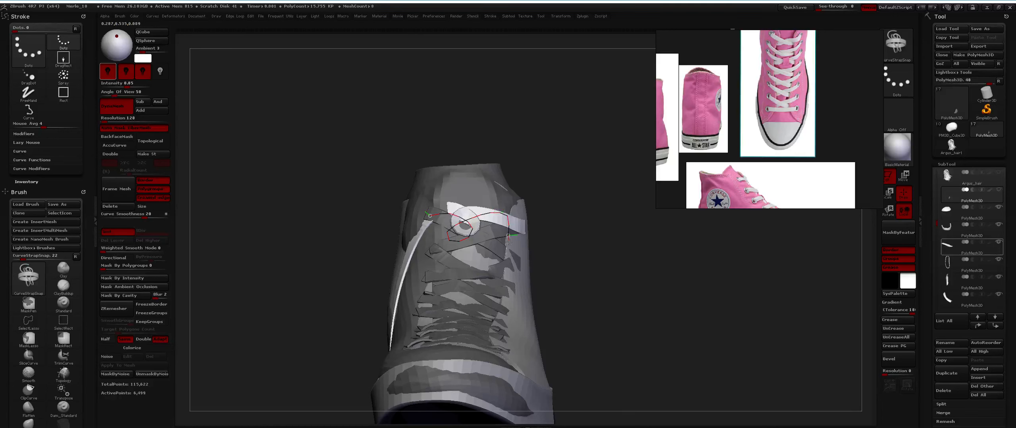
left_click_drag(523, 282, 523, 283)
Draw the second loose lace end from the knot down the opposite side panel, undoing stray strokes
right_click_drag(521, 282, 470, 207)
mouse_move(492, 234)
left_mouse_down()
mouse_move(480, 222)
mouse_move(493, 242)
left_mouse_up()
key("ctrl+z")
left_click_drag(477, 293, 476, 294)
mouse_move(484, 296)
right_mouse_down()
mouse_move(531, 279)
mouse_move(464, 297)
mouse_move(502, 218)
right_mouse_up()
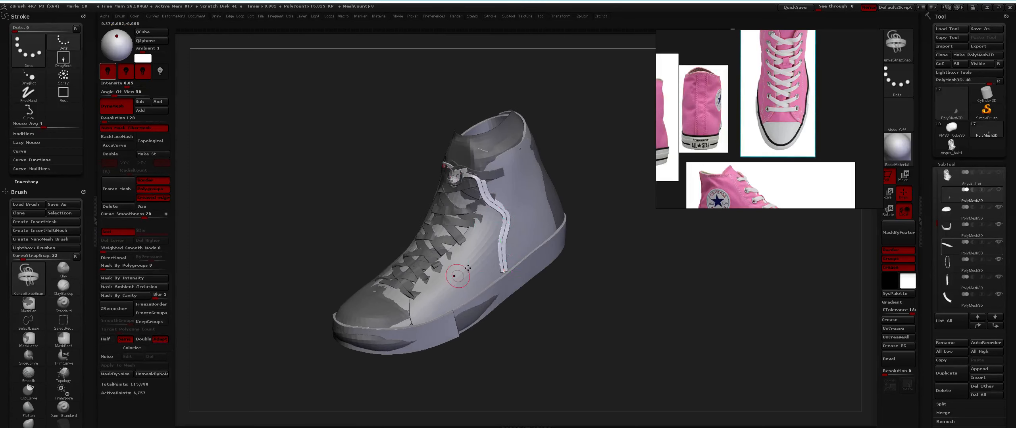
left_click_drag(502, 218, 491, 226)
key("ctrl+z")
left_click(450, 254)
mouse_move(469, 264)
right_mouse_down()
mouse_move(491, 240)
mouse_move(442, 216)
mouse_move(476, 222)
mouse_move(449, 222)
mouse_move(456, 285)
right_mouse_up()
Isolate the laces from the foot mesh with a topology mask and split them into a separate subtool
key("ctrl")
key("w")
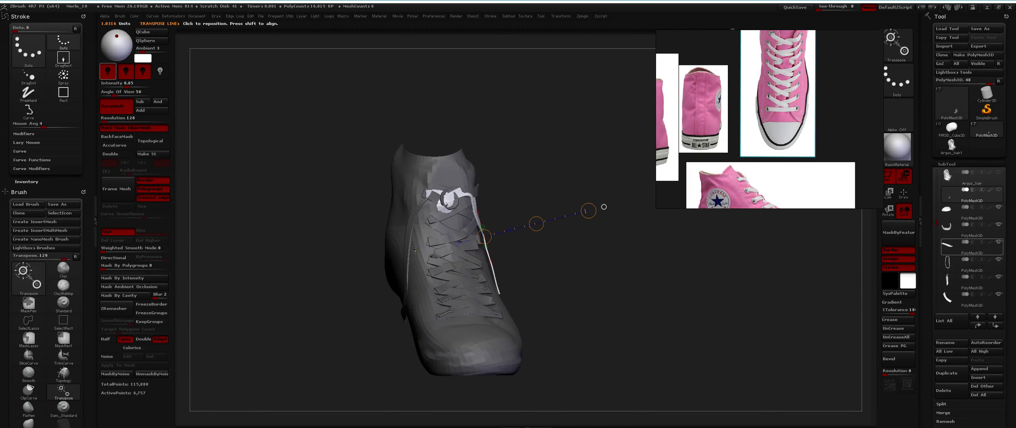
left_click_drag(418, 259, 440, 242, "ctrl")
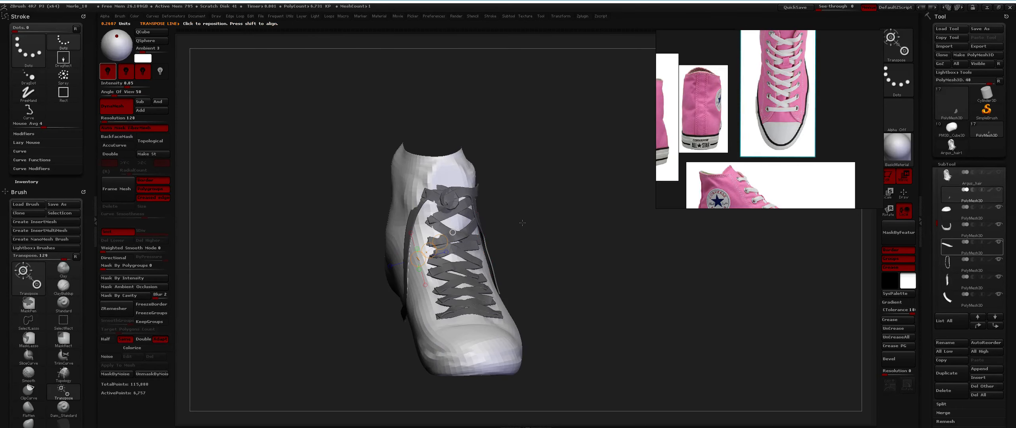
left_click(559, 205, "ctrl")
key("4")
left_click(559, 207)
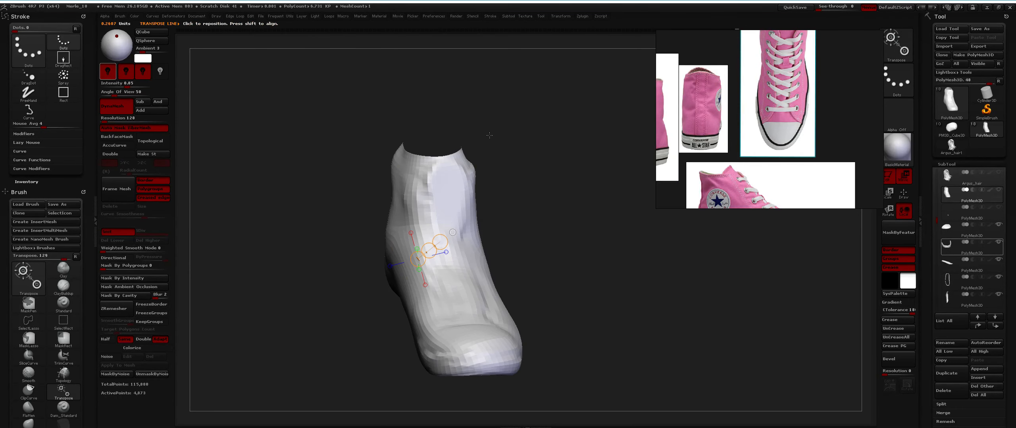
Go through the subtools and make the separated laces the active one
key("alt+Down")
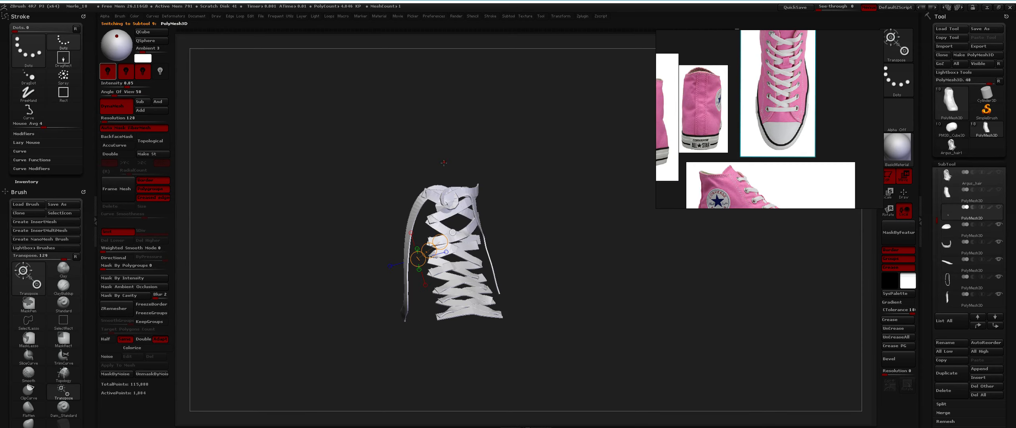
key("Down")
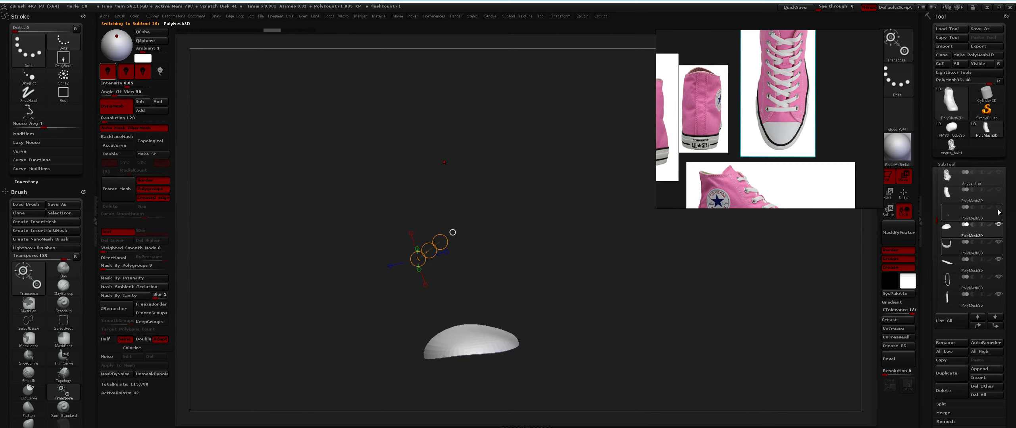
key("Up")
key("Up")
key("Down")
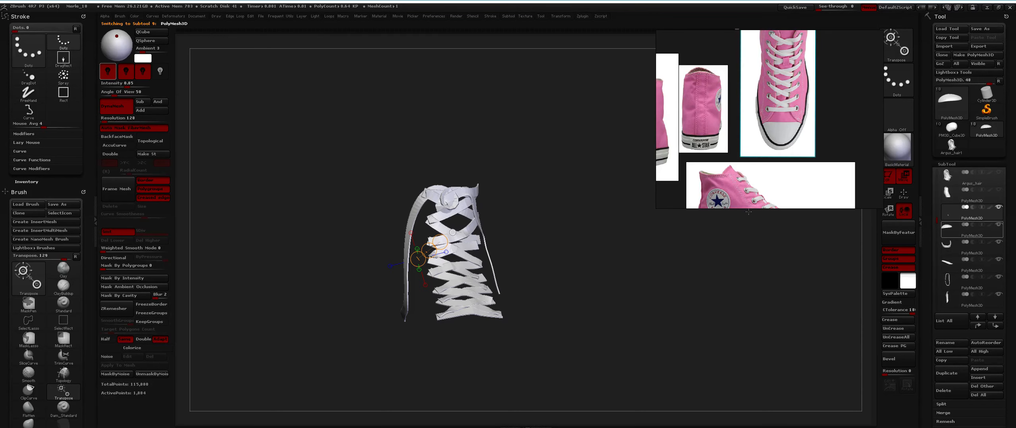
Smooth the lace straps from the toe area up to the ankle, with the other shoe parts shown
mouse_move(630, 225)
right_mouse_down()
mouse_move(565, 266)
mouse_move(560, 231)
right_mouse_up()
mouse_move(559, 230)
right_mouse_down("ctrl")
mouse_move(548, 278)
mouse_move(493, 283)
right_mouse_up("ctrl")
key("q")
mouse_move(494, 283)
right_mouse_down("alt")
mouse_move(491, 244)
mouse_move(529, 305)
right_mouse_up("alt")
left_click_drag(520, 304, 512, 296, "shift")
left_click_drag(417, 308, 421, 303, "shift")
left_click_drag(435, 271, 435, 264, "shift")
left_click_drag(516, 273, 509, 271, "shift")
key("shift+s")
mouse_move(521, 267)
right_mouse_down("ctrl")
mouse_move(519, 238)
mouse_move(518, 246)
right_mouse_up("ctrl")
left_click_drag(515, 251, 511, 248, "shift")
left_click_drag(448, 254, 461, 250, "shift")
mouse_move(447, 254)
left_mouse_down("shift")
mouse_move(458, 226)
mouse_move(509, 227)
left_mouse_up("shift")
left_click_drag(455, 208, 515, 203, "shift")
mouse_move(514, 203)
right_mouse_down()
mouse_move(456, 184)
mouse_move(493, 187)
right_mouse_up()
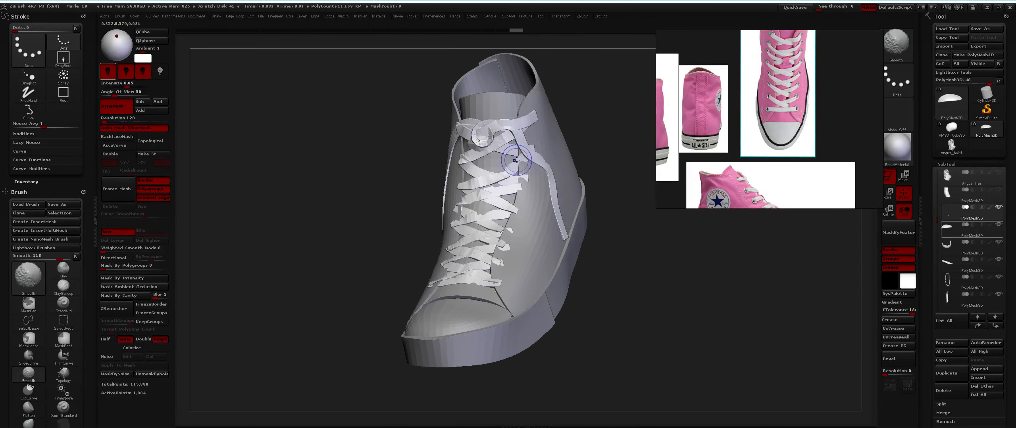
Adjust the strap end just below the knot with an enlarged Move brush
mouse_move(519, 156)
right_mouse_down()
mouse_move(457, 160)
mouse_move(496, 160)
mouse_move(467, 161)
right_mouse_up()
key("b")
key("m")
key("v")
key("f")
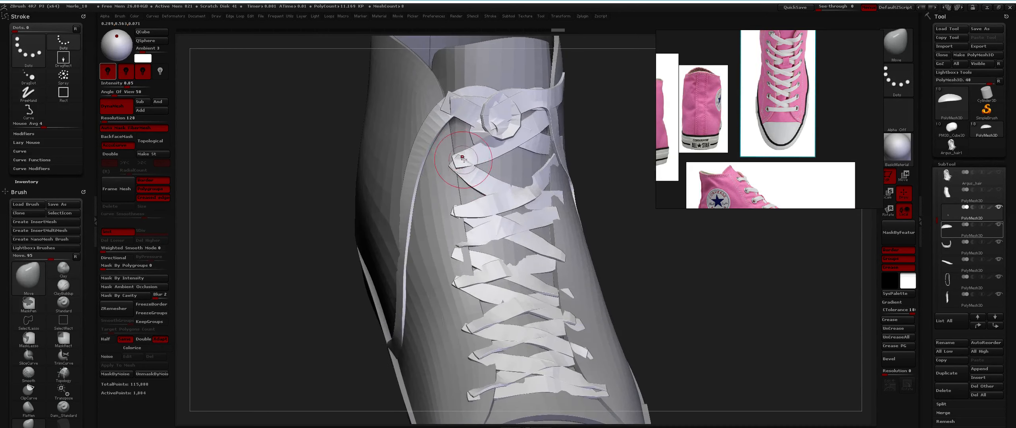
key("space")
left_click_drag(453, 161, 456, 166)
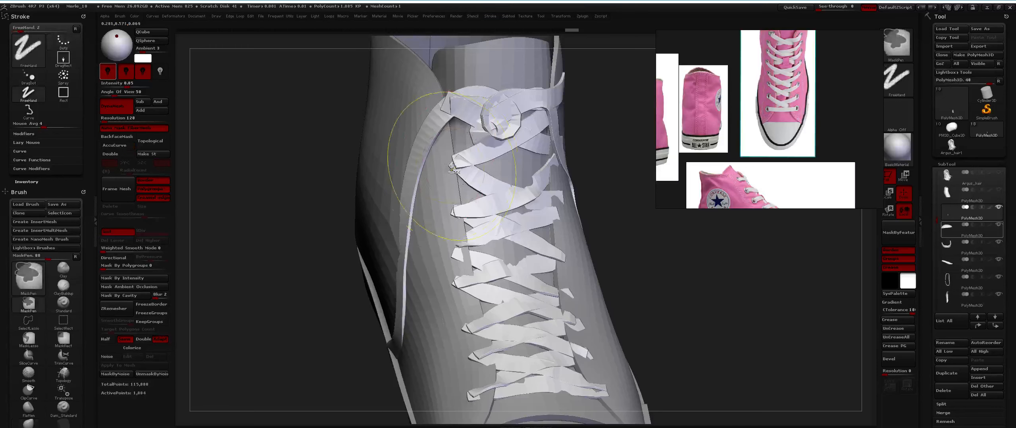
Reposition the crossing strap ends below the knot with the Move Topological brush, undoing the first attempt
mouse_move(455, 166)
right_mouse_down()
mouse_move(472, 164)
mouse_move(449, 166)
right_mouse_up()
key("b")
key("m")
key("t")
mouse_move(435, 168)
left_mouse_down()
mouse_move(480, 159)
mouse_move(444, 171)
left_mouse_up()
key("ctrl+z")
mouse_move(498, 179)
right_mouse_down()
mouse_move(474, 185)
mouse_move(500, 191)
right_mouse_up()
key("space")
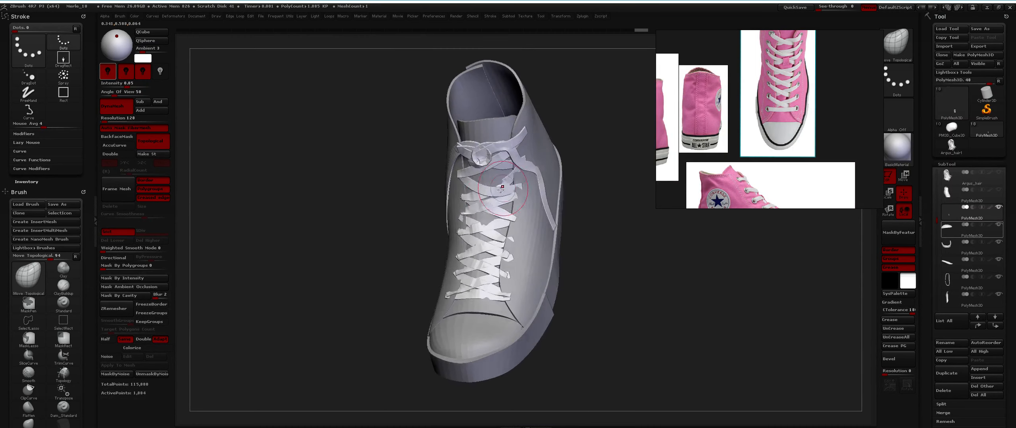
left_click_drag(496, 192, 497, 185)
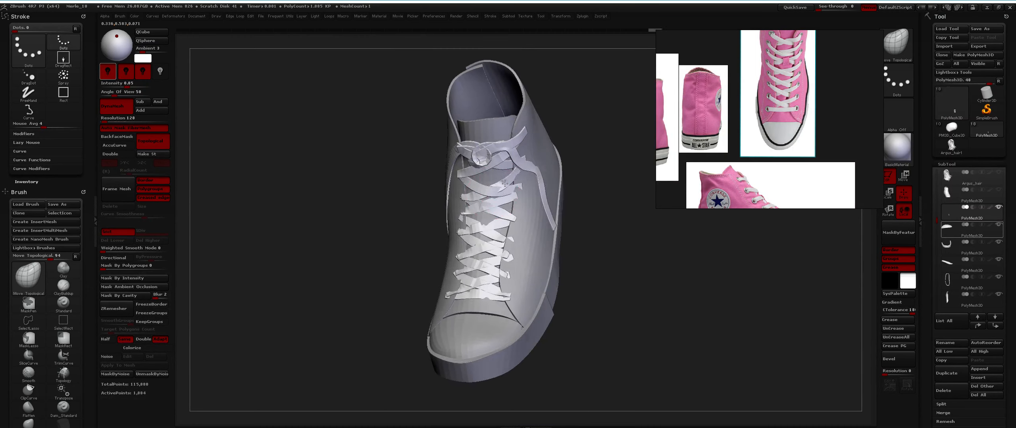
right_click_drag(505, 183, 519, 170)
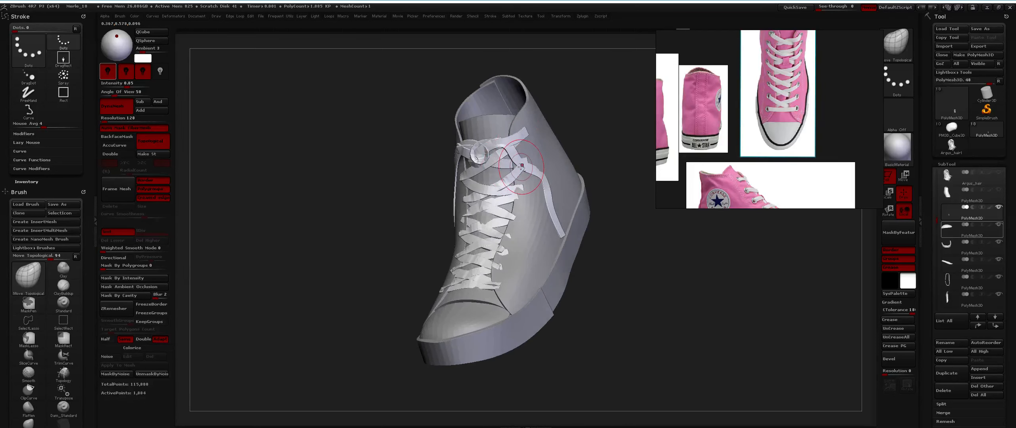
left_click_drag(529, 168, 529, 168)
Mask the crossing laces by topology and split the unmasked knot and loose ends into their own subtool
mouse_move(529, 168)
right_mouse_down("ctrl")
mouse_move(524, 153)
mouse_move(500, 159)
mouse_move(494, 179)
mouse_move(559, 168)
mouse_move(542, 169)
right_mouse_up("ctrl")
key("w")
left_click_drag(475, 193, 479, 208, "ctrl")
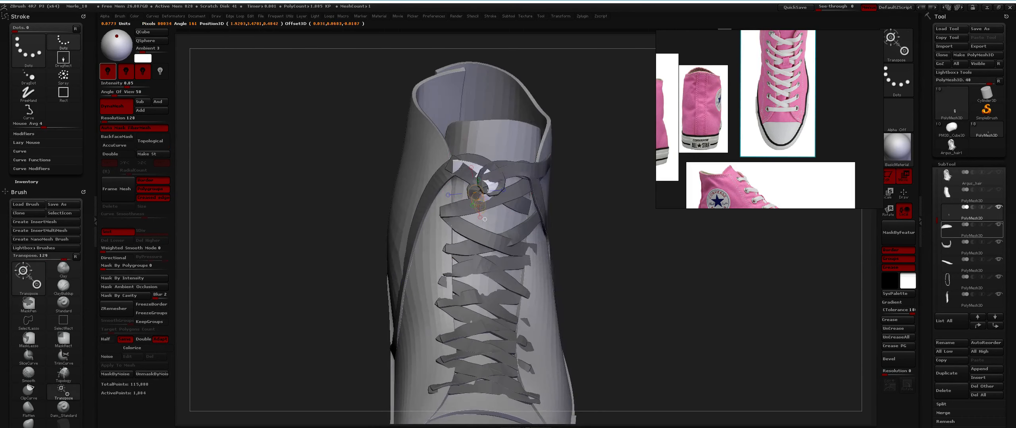
key("ctrl+z")
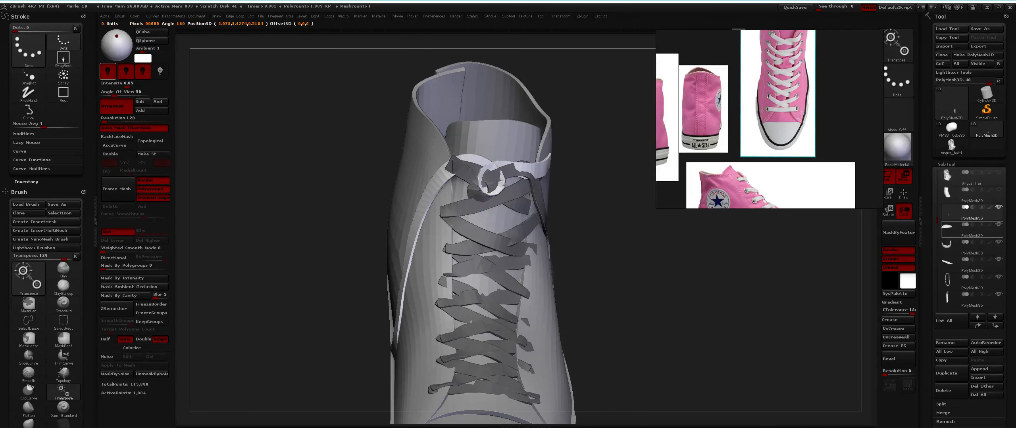
left_click_drag(469, 190, 479, 212, "ctrl")
key("1")
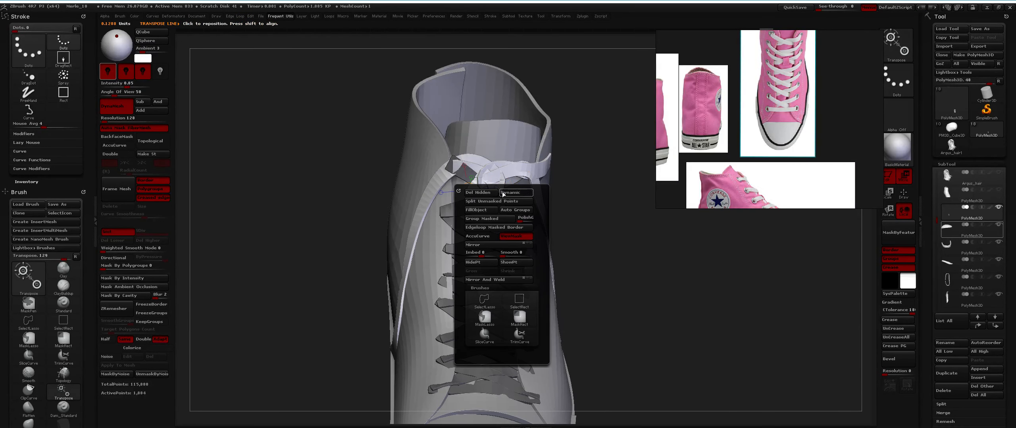
left_click(502, 200)
Shape the upper crossing straps against the side panel with the Move Topological and Move brushes
right_click_drag(501, 202, 504, 173, "ctrl")
key("q")
mouse_move(504, 173)
right_mouse_down("ctrl")
mouse_move(501, 188)
mouse_move(486, 156)
right_mouse_up("ctrl")
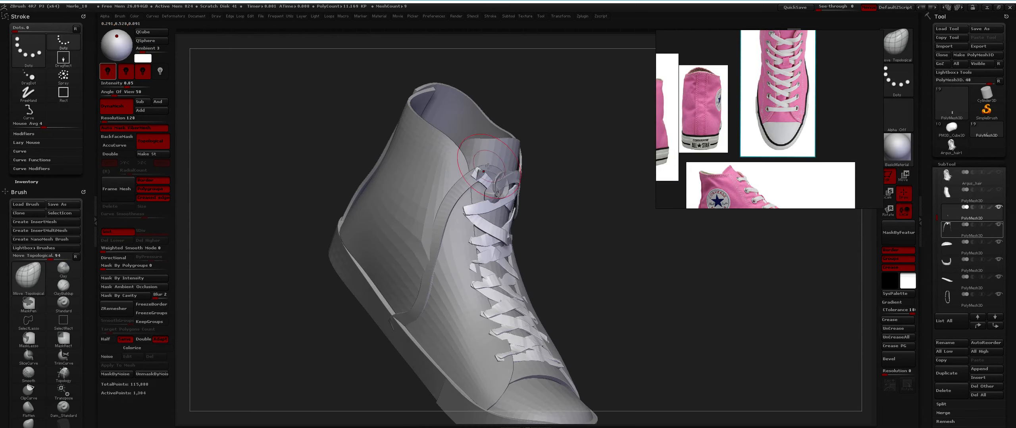
key("b")
key("m")
key("t")
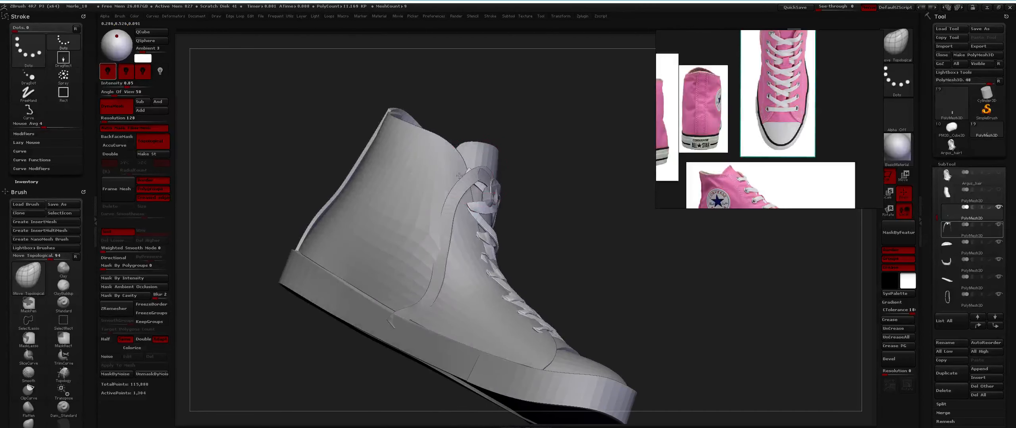
mouse_move(486, 174)
right_mouse_down()
mouse_move(465, 171)
mouse_move(487, 176)
mouse_move(464, 175)
mouse_move(476, 207)
mouse_move(456, 216)
mouse_move(474, 225)
right_mouse_up()
key("b")
key("m")
key("v")
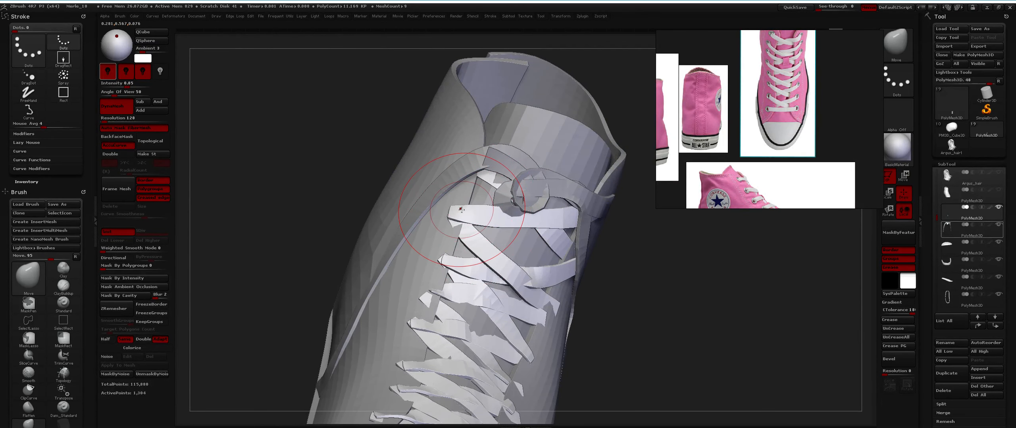
right_click_drag(461, 209, 430, 258)
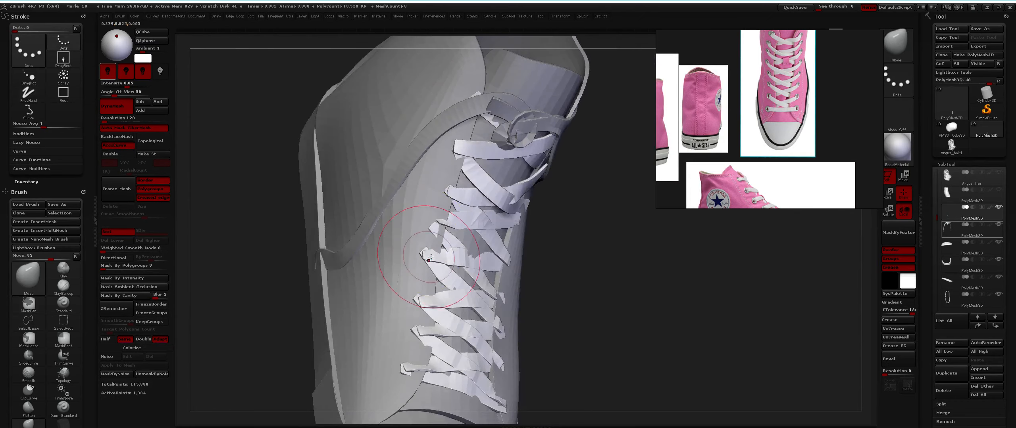
Pull the lowest lace straps above the toe cap into place with the Move Topological brush
key("b")
key("m")
key("t")
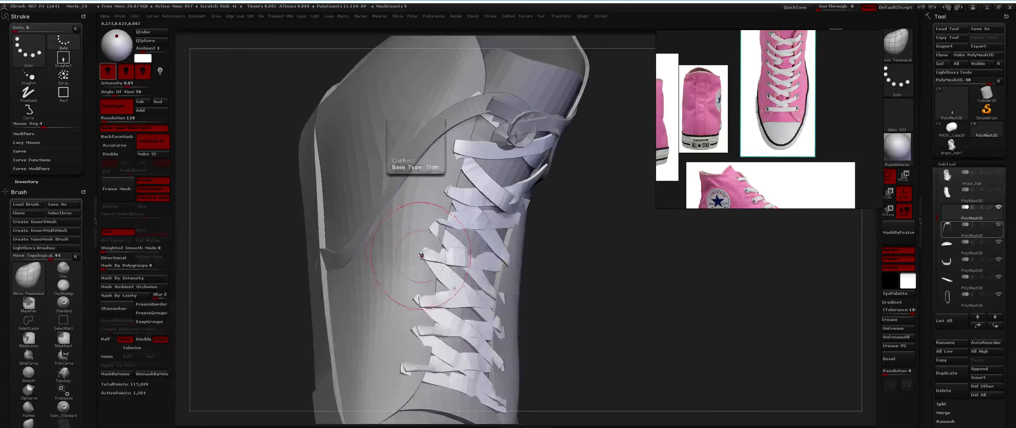
mouse_move(422, 255)
right_mouse_down()
mouse_move(451, 228)
mouse_move(417, 314)
mouse_move(408, 269)
right_mouse_up()
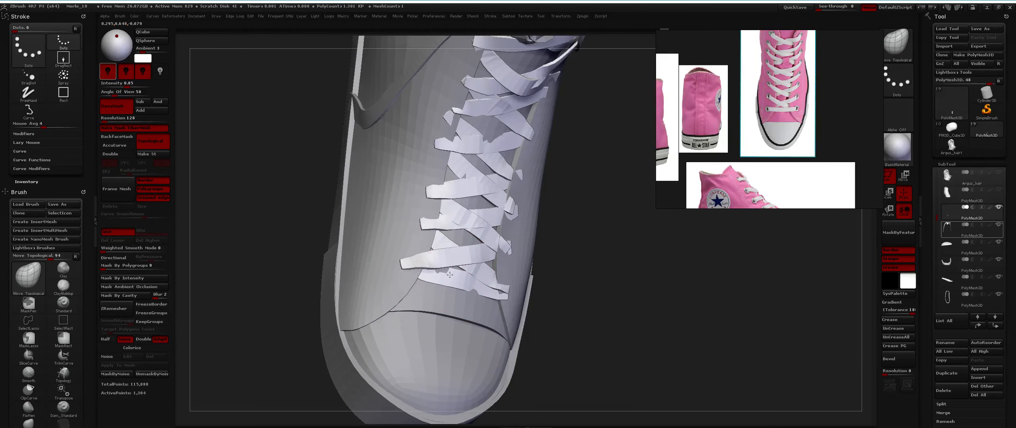
mouse_move(435, 274)
right_mouse_down()
mouse_move(420, 284)
mouse_move(393, 271)
mouse_move(473, 272)
mouse_move(461, 265)
right_mouse_up()
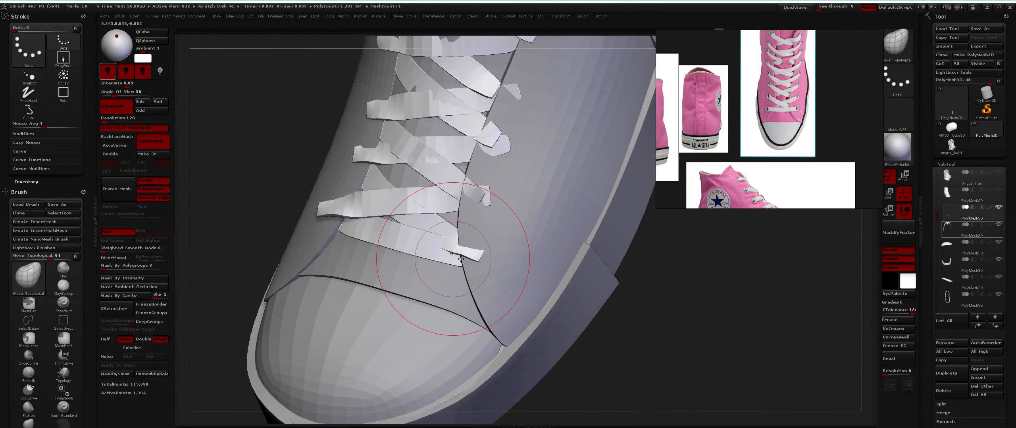
left_click_drag(463, 240, 463, 233)
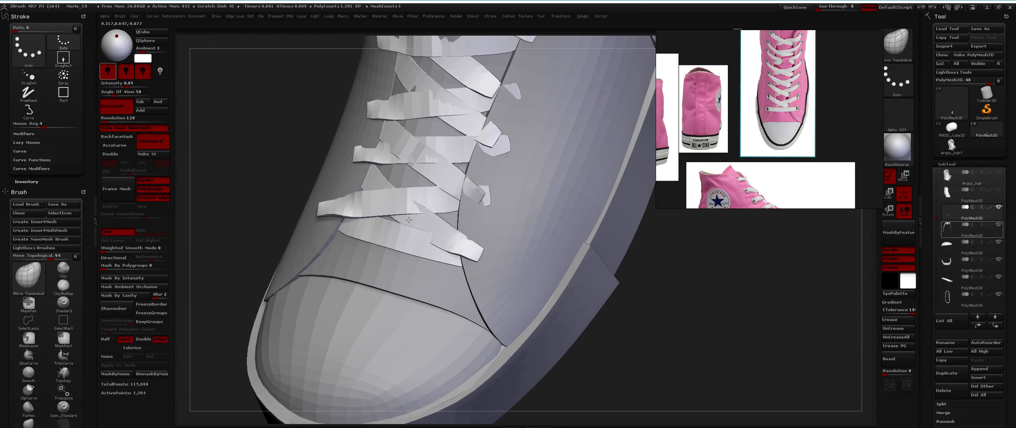
key("ctrl")
left_click_drag(420, 215, 429, 208)
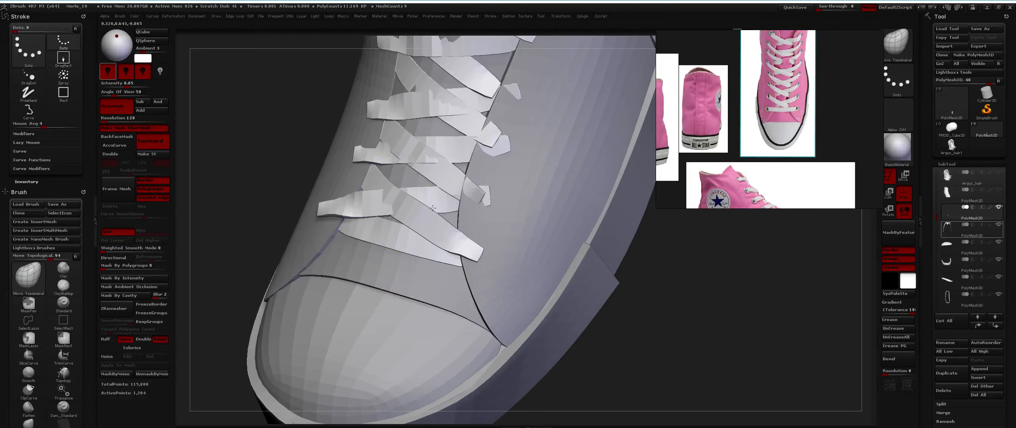
Reshape the lower crossing straps near the eyelet edge with a resized Move Topological brush, undoing the first attempt
key("alt+Tab")
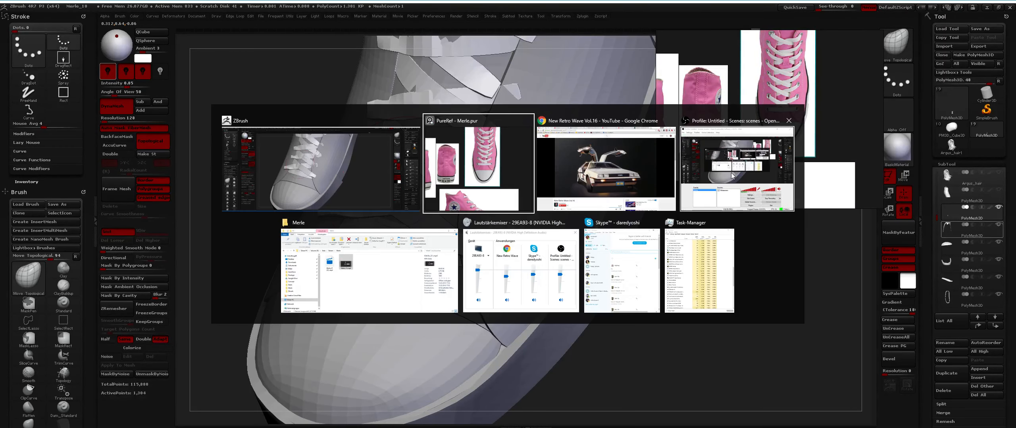
mouse_move(434, 211)
left_mouse_down("alt")
mouse_move(436, 238)
mouse_move(429, 173)
mouse_move(454, 173)
left_mouse_up("alt")
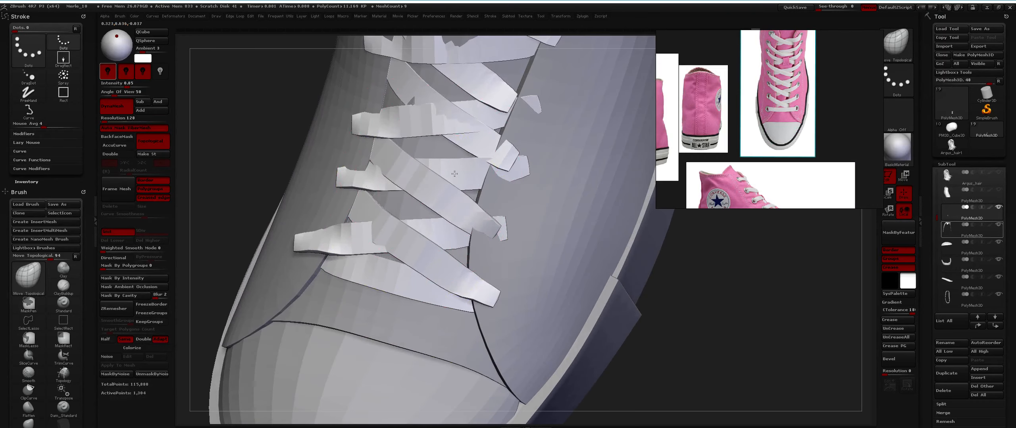
left_click_drag(375, 169, 373, 175)
left_click_drag(378, 175, 355, 167)
key("ctrl+z")
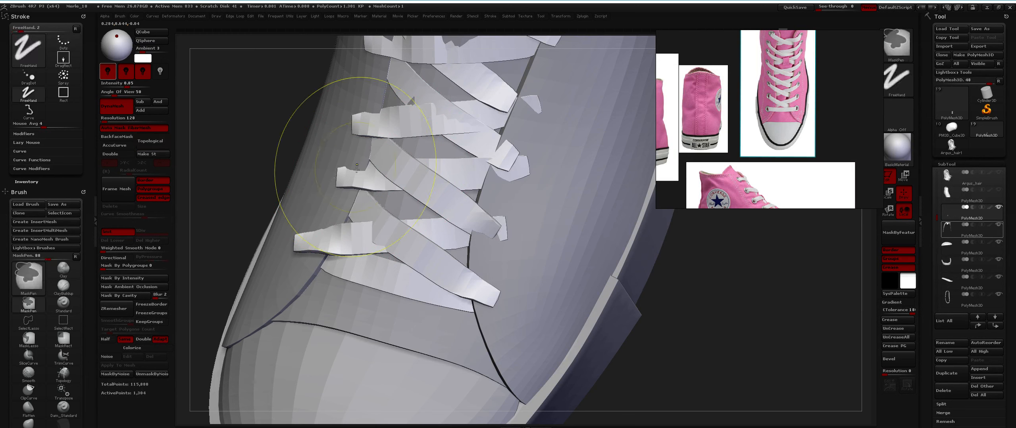
key("space")
mouse_move(353, 171)
left_mouse_down()
mouse_move(325, 179)
mouse_move(437, 174)
mouse_move(446, 151)
mouse_move(431, 172)
mouse_move(322, 225)
mouse_move(386, 202)
left_mouse_up()
key("ctrl")
left_click_drag(396, 241, 431, 244)
key("space")
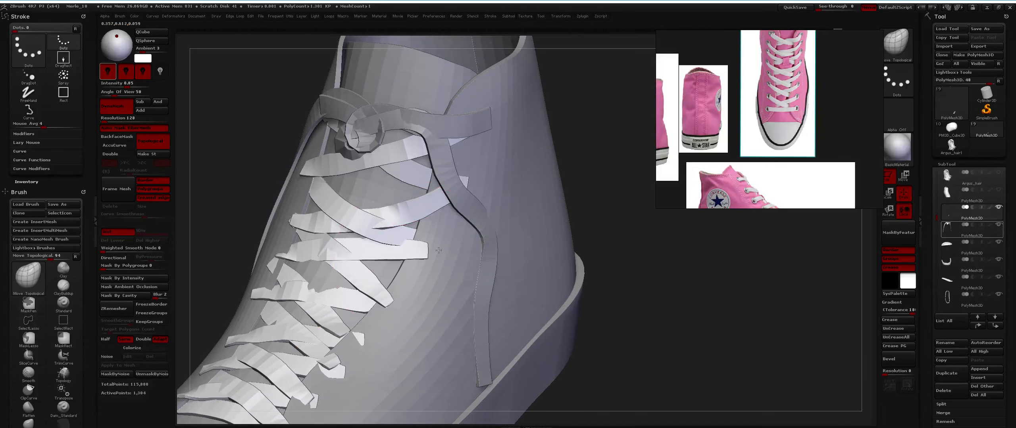
Adjust the upper crossing straps below the knot so their ends lie against the side panel
key("ctrl")
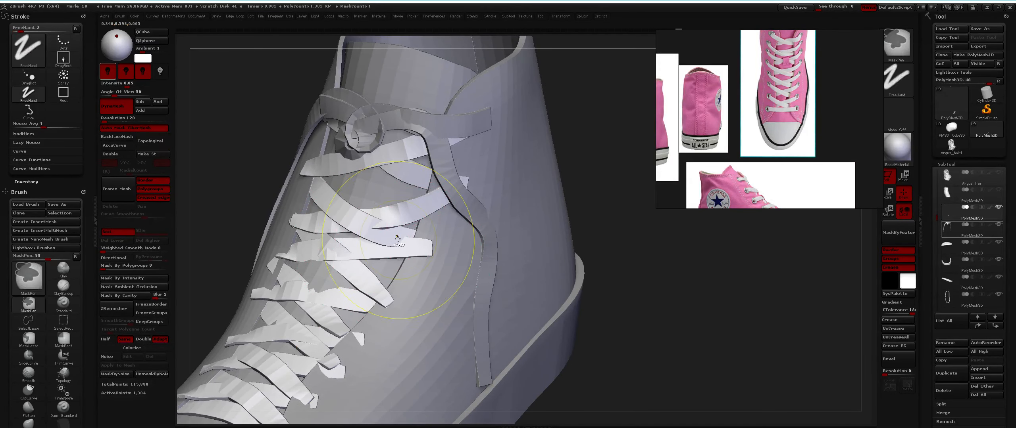
mouse_move(397, 238)
left_mouse_down()
mouse_move(366, 243)
mouse_move(418, 235)
mouse_move(397, 251)
left_mouse_up()
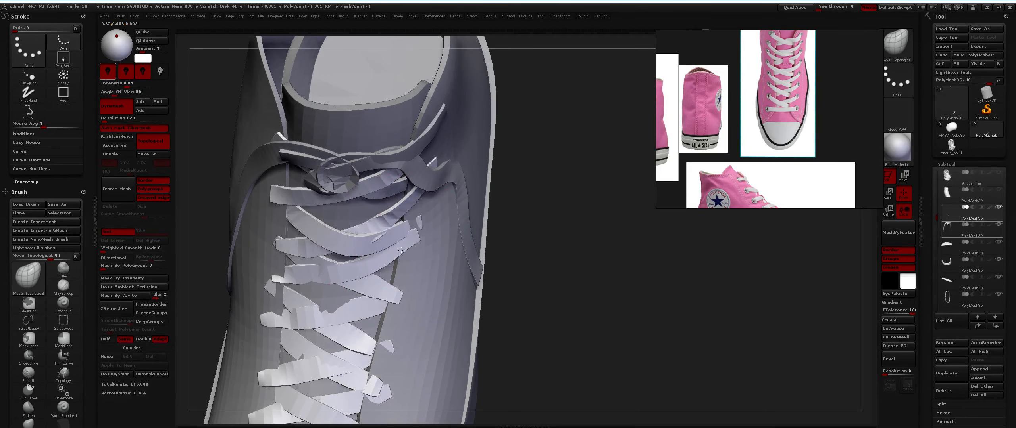
key("space")
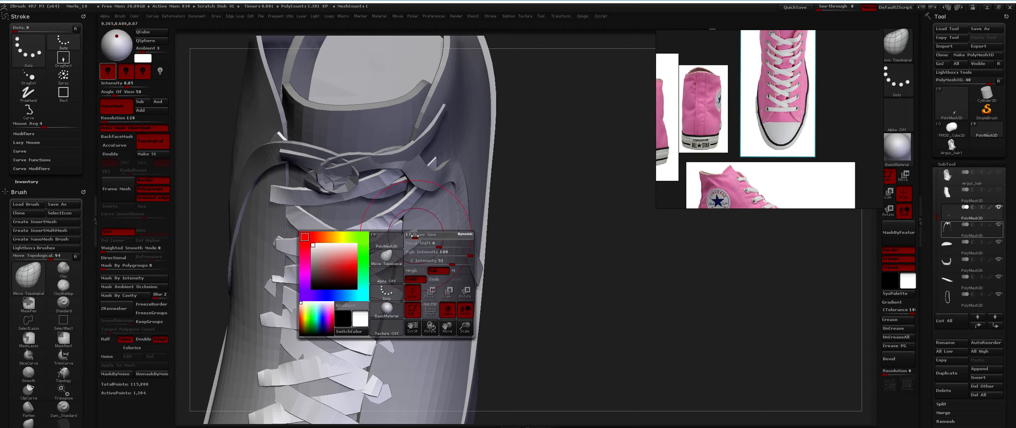
left_click_drag(414, 229, 384, 257)
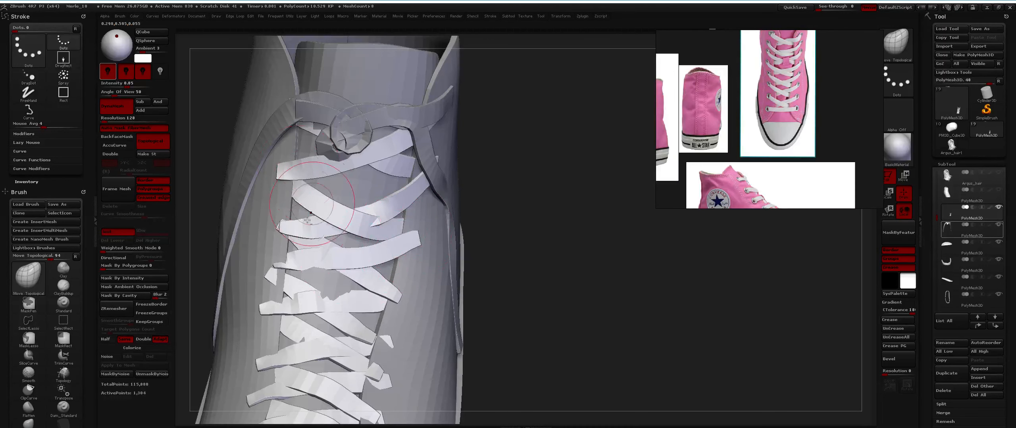
left_click_drag(383, 229, 407, 266)
key("space")
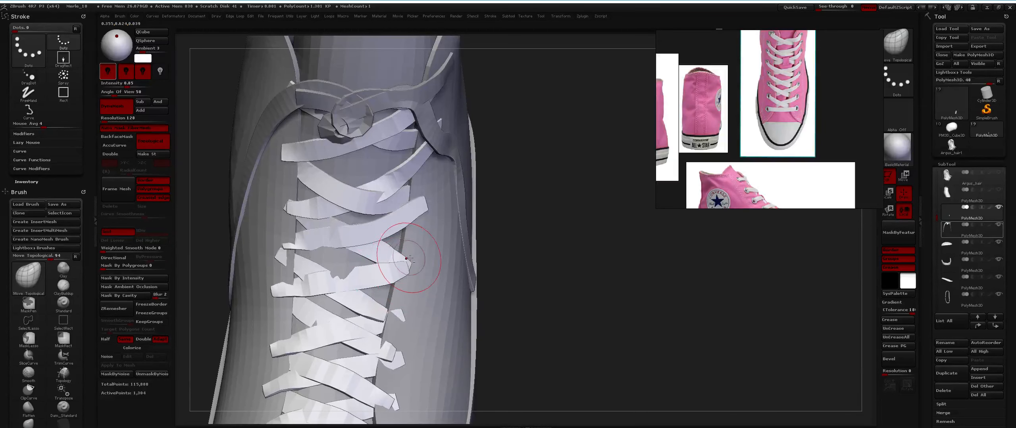
Straighten the middle crossing straps and even out their kinked edges, undoing a misplaced stroke
key("f")
mouse_move(398, 256)
left_mouse_down()
mouse_move(377, 254)
mouse_move(388, 283)
mouse_move(374, 298)
left_mouse_up()
key("ctrl+z")
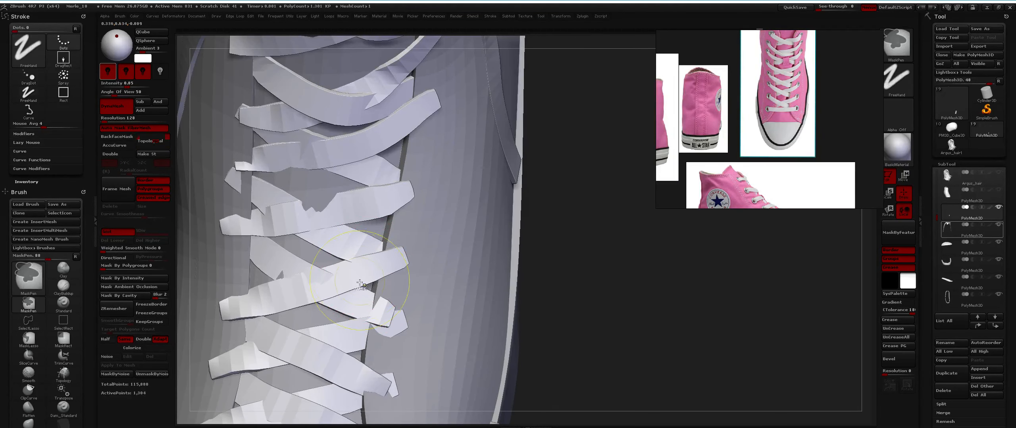
right_click_drag(365, 292, 343, 272, "ctrl")
left_click_drag(343, 271, 360, 267)
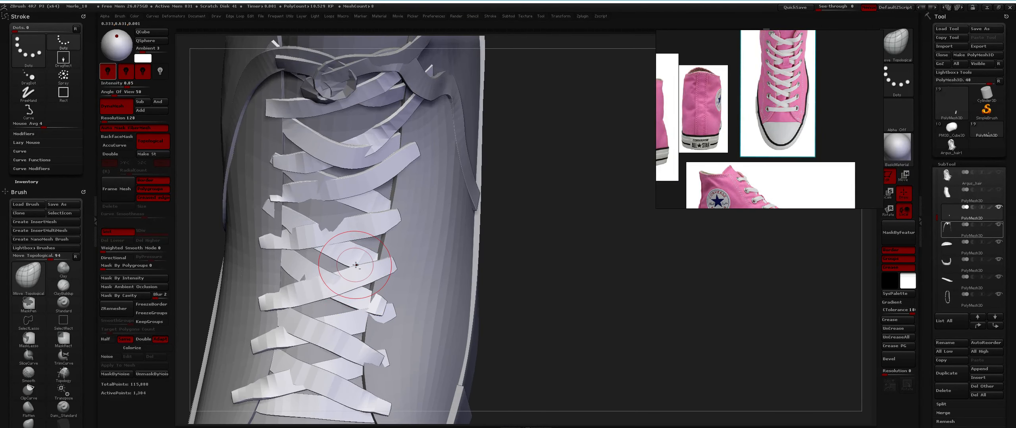
mouse_move(358, 265)
right_mouse_down("alt")
mouse_move(374, 234)
mouse_move(349, 274)
right_mouse_up("alt")
right_click(301, 305)
mouse_move(334, 265)
left_mouse_down()
mouse_move(322, 256)
mouse_move(321, 273)
left_mouse_up()
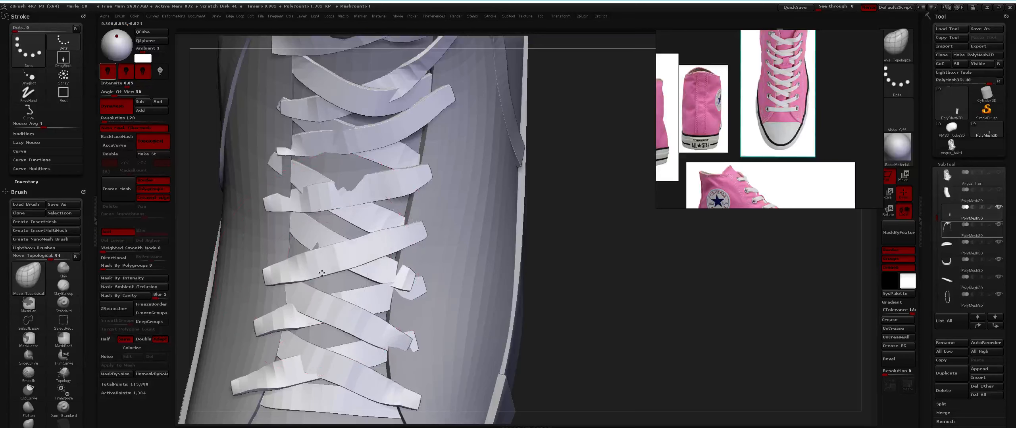
Move the outer ends of the middle straps out over the side panel so they cross cleanly
right_click_drag(329, 271, 306, 254, "ctrl")
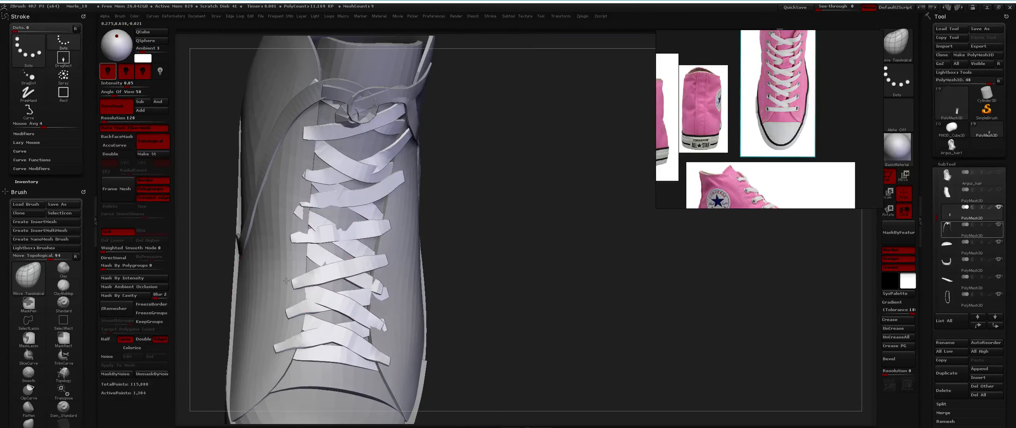
left_click_drag(310, 279, 297, 282)
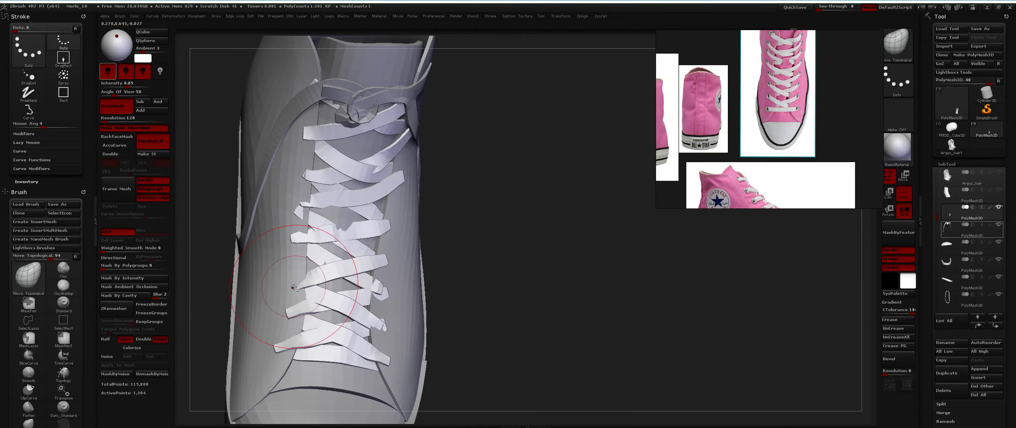
mouse_move(310, 295)
right_mouse_down()
mouse_move(298, 303)
mouse_move(305, 312)
mouse_move(290, 305)
right_mouse_up()
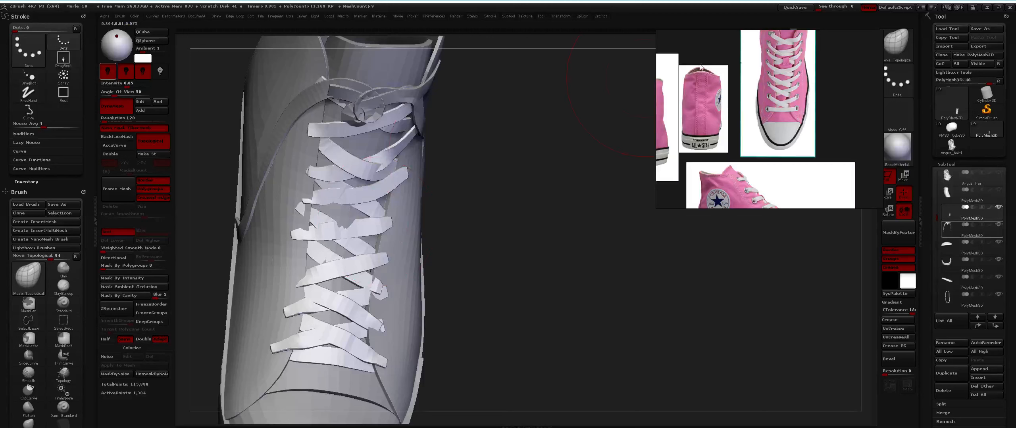
mouse_move(328, 224)
right_mouse_down("alt")
mouse_move(345, 196)
mouse_move(331, 227)
right_mouse_up("alt")
left_click_drag(349, 242, 341, 226)
right_click_drag(341, 227, 301, 205)
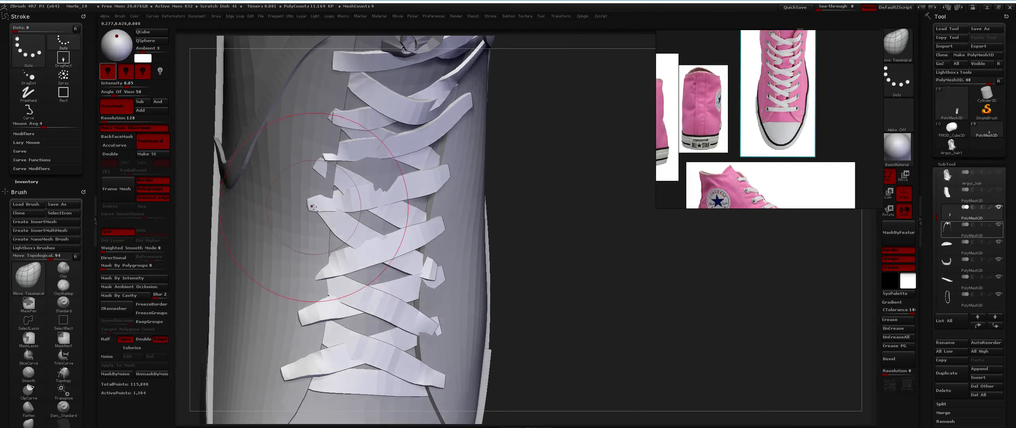
left_click_drag(317, 209, 290, 205)
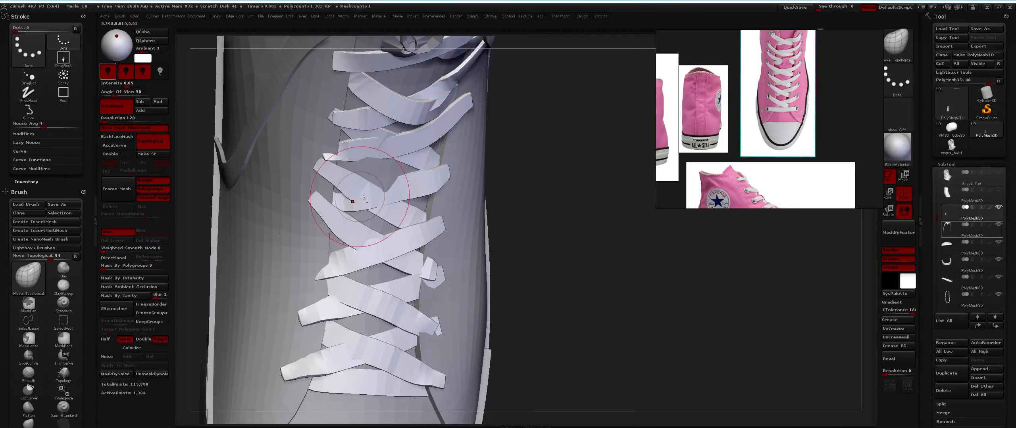
Reposition the strap ends in the upper half of the lacing along the eyelet edge, undoing a stray move
right_click(376, 209)
left_click_drag(384, 196, 372, 206, "alt")
key("ctrl+z")
mouse_move(327, 194)
right_mouse_down()
mouse_move(346, 177)
mouse_move(324, 186)
right_mouse_up()
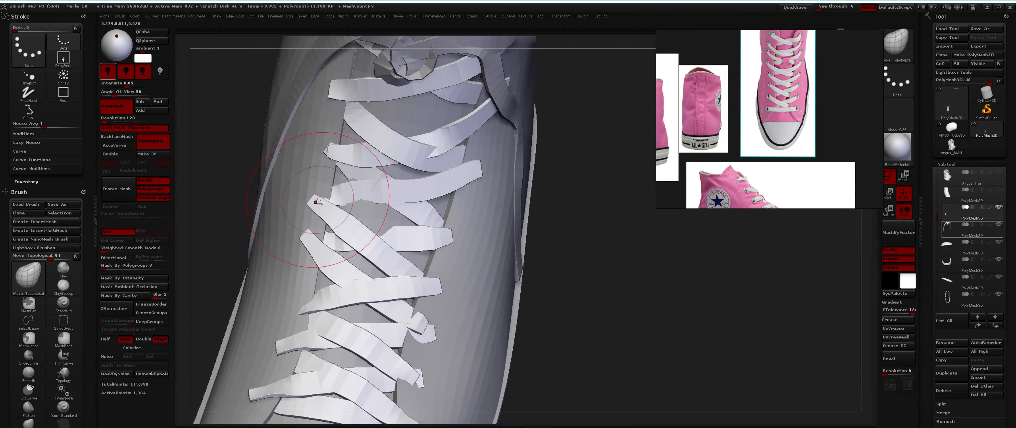
right_click(318, 203)
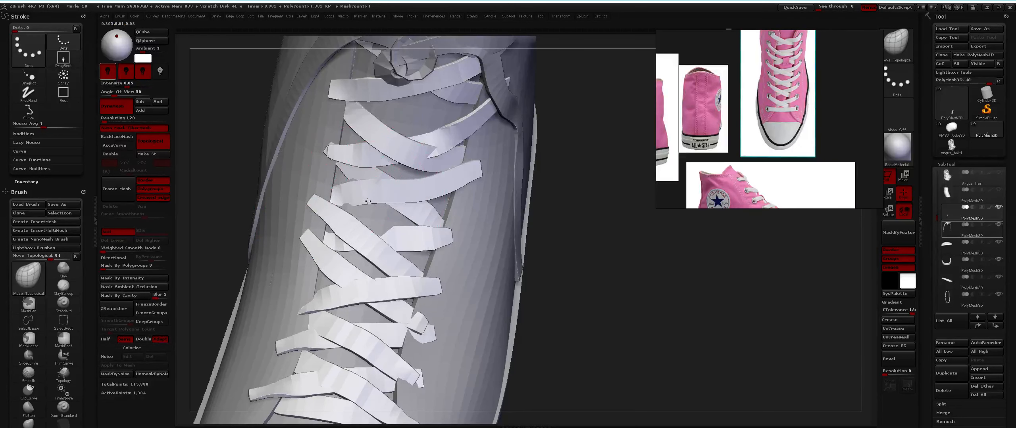
right_click_drag(352, 202, 333, 179)
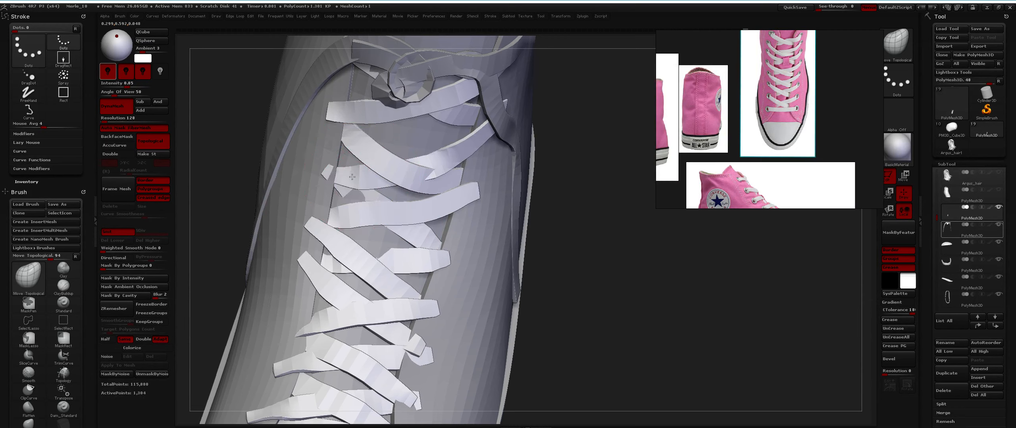
left_click_drag(347, 204, 360, 207)
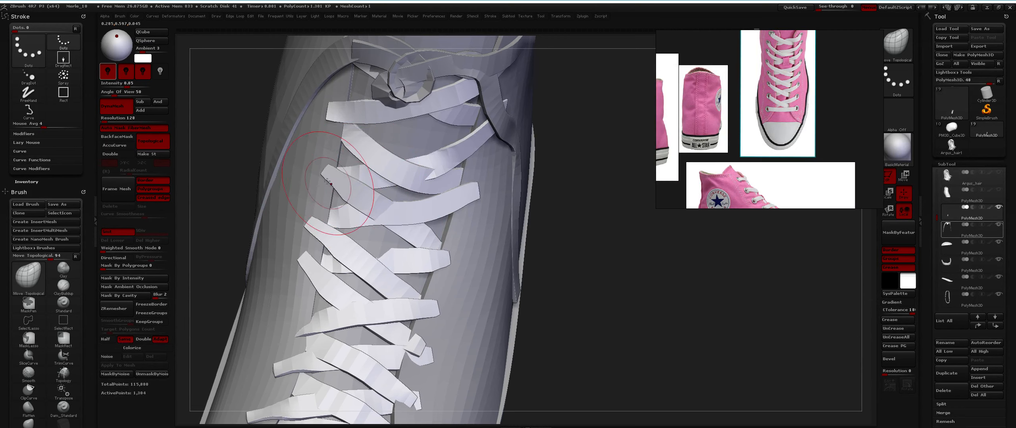
left_click_drag(326, 171, 333, 175)
Bend the end of the lowest strap down toward the toe cap seam, undoing the first stroke on the lower laces
right_click_drag(333, 223, 365, 238)
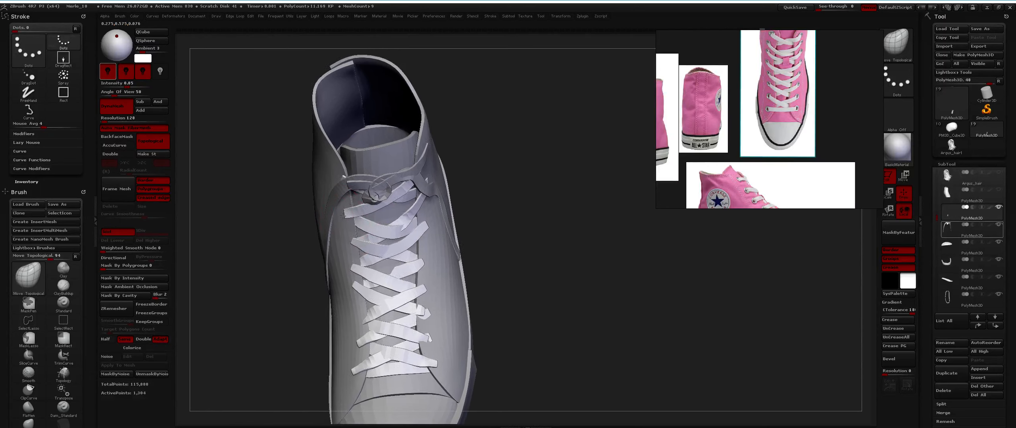
mouse_move(365, 206)
right_mouse_down("ctrl")
mouse_move(377, 258)
mouse_move(377, 218)
right_mouse_up("ctrl")
mouse_move(377, 218)
right_mouse_down()
mouse_move(378, 231)
mouse_move(383, 131)
mouse_move(392, 182)
right_mouse_up()
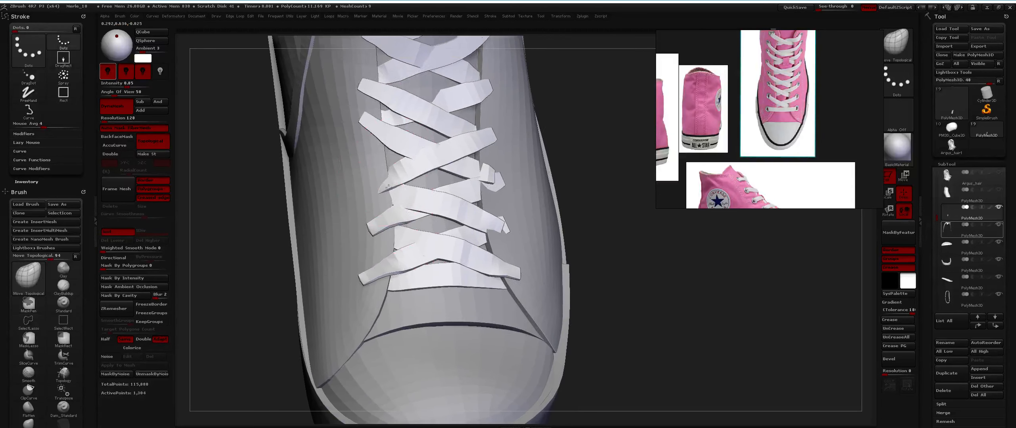
mouse_move(386, 203)
left_mouse_down()
mouse_move(367, 188)
mouse_move(410, 182)
mouse_move(370, 173)
left_mouse_up()
key("ctrl+z")
right_click_drag(379, 184, 388, 117, "ctrl")
right_click_drag(386, 143, 380, 147)
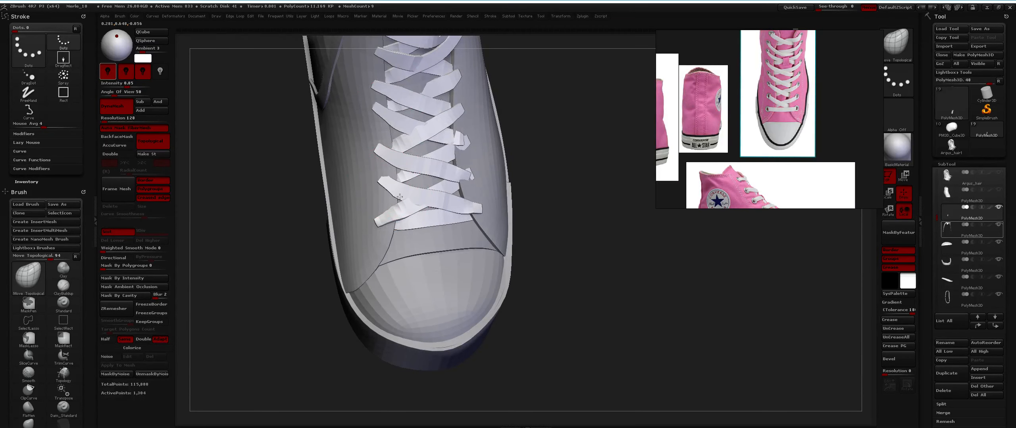
right_click_drag(399, 196, 375, 220)
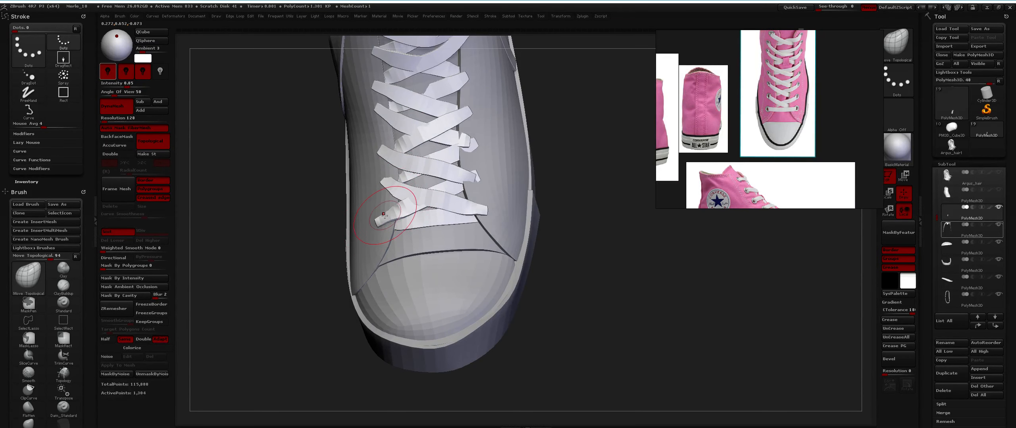
left_click_drag(384, 215, 385, 226)
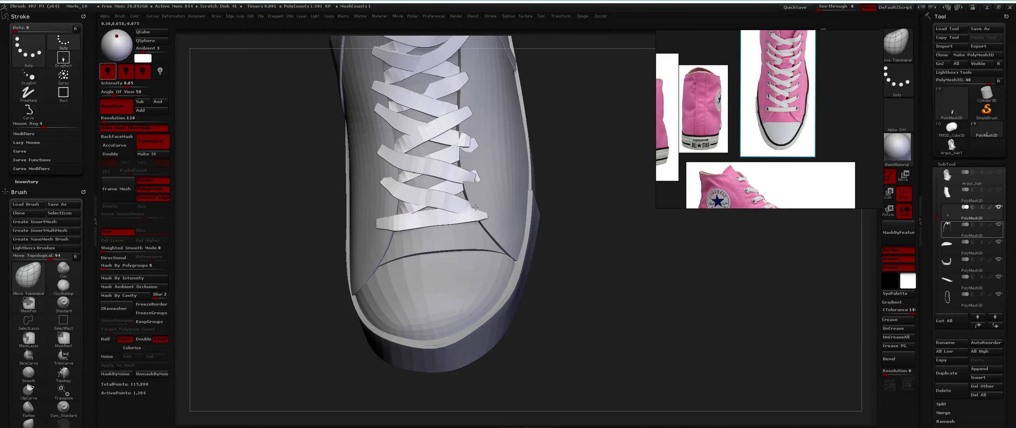
Tuck the protruding strap ends on the opposite eyelet edge into the lower crossings
right_click_drag(468, 187, 462, 201)
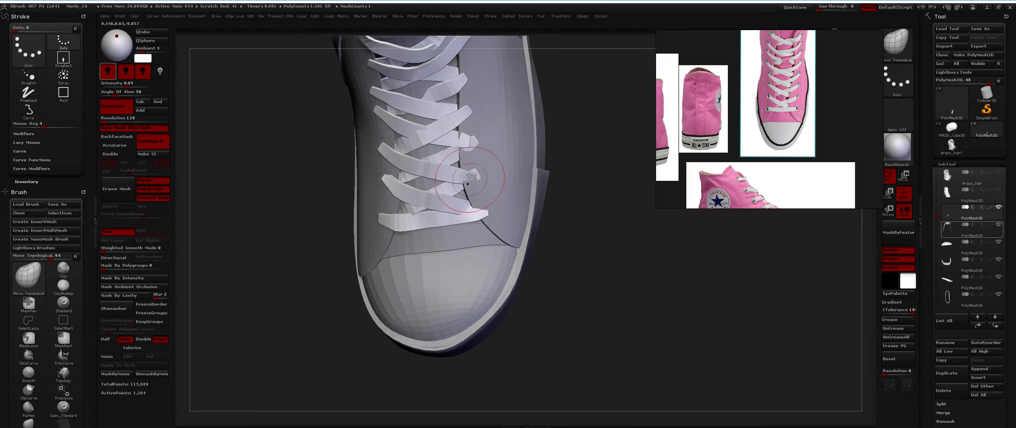
left_click_drag(467, 138, 459, 146)
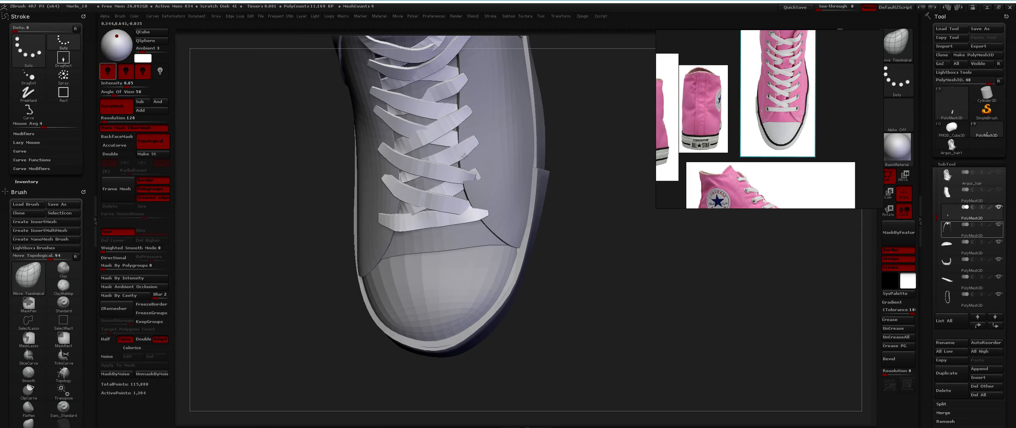
right_click_drag(460, 200, 442, 159, "ctrl")
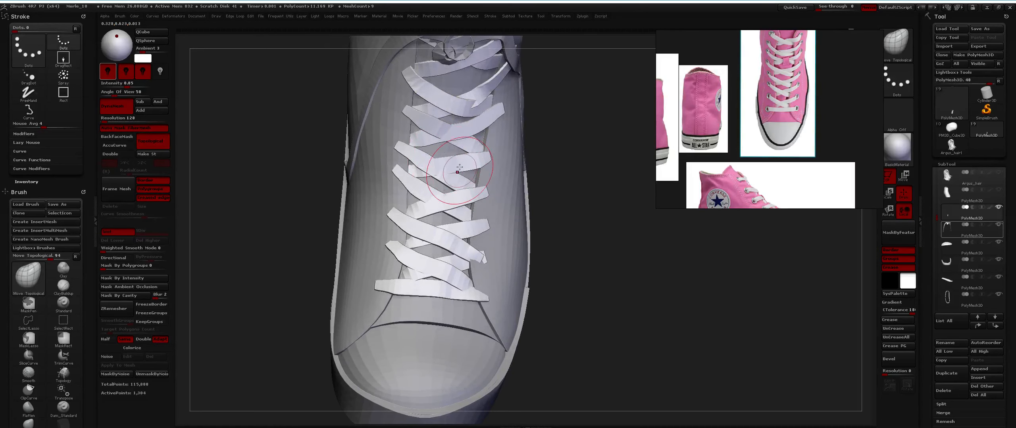
left_click_drag(442, 178, 441, 176)
right_click_drag(443, 178, 445, 151, "ctrl")
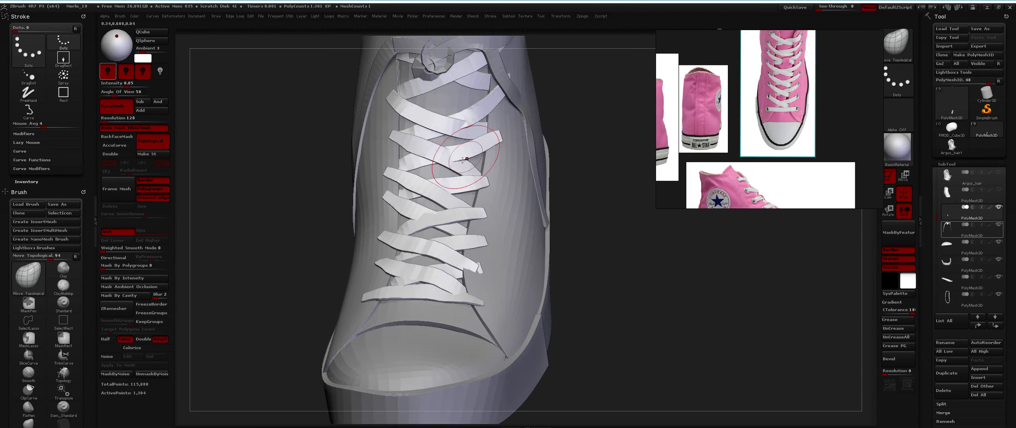
Examine the fit of the criss-cross laces from the front, the side and above the ankle opening
right_click_drag(471, 175, 467, 166)
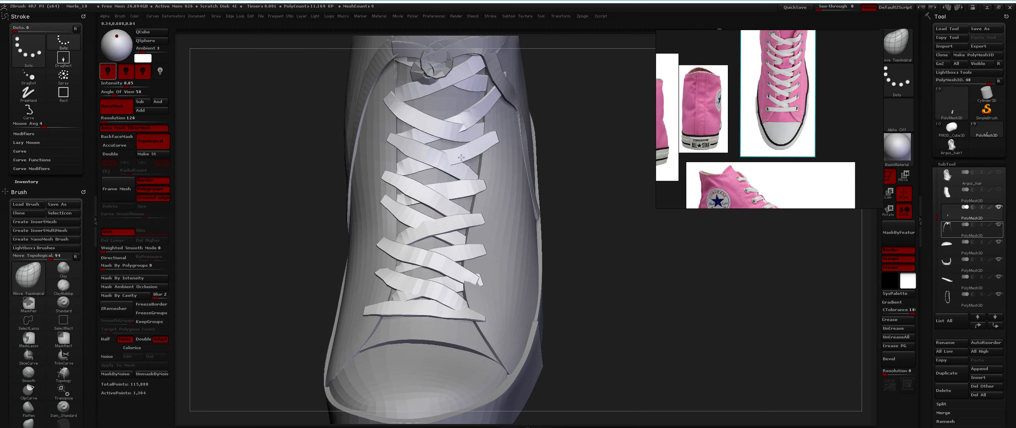
right_click_drag(459, 155, 464, 125)
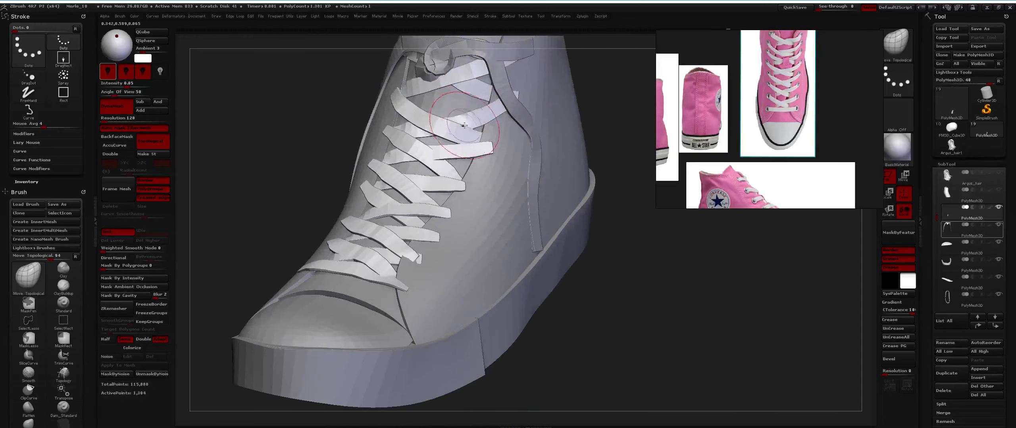
key("b")
key("f")
key("l")
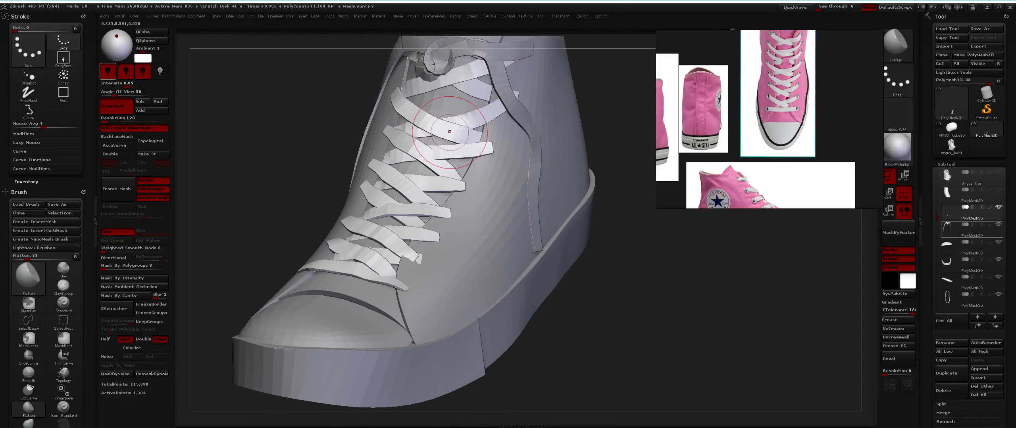
mouse_move(459, 133)
right_mouse_down("ctrl")
mouse_move(447, 119)
mouse_move(432, 180)
mouse_move(440, 104)
mouse_move(439, 155)
right_mouse_up("ctrl")
right_click_drag(439, 155, 433, 191, "ctrl")
right_click_drag(432, 190, 454, 161)
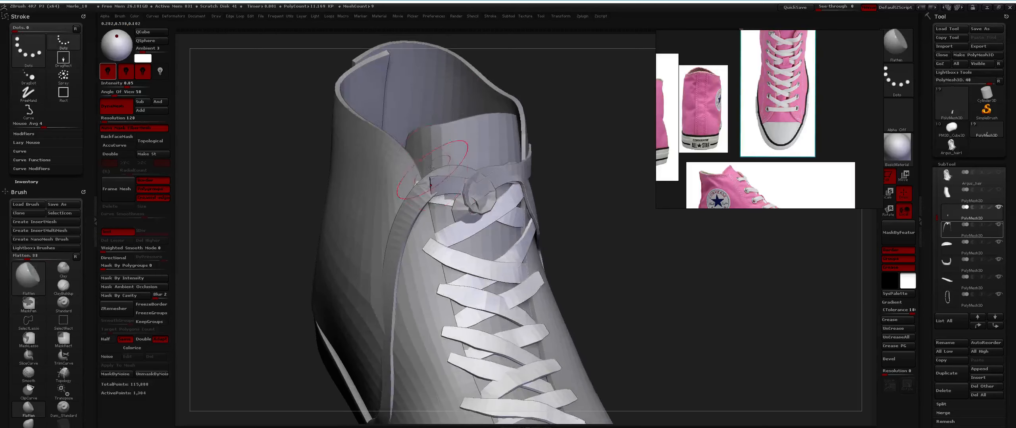
Make the tied lace at the collar the active subtool and reshape its knot and strands with the Move Topological brush
left_click(436, 178, "alt")
key("b")
key("n")
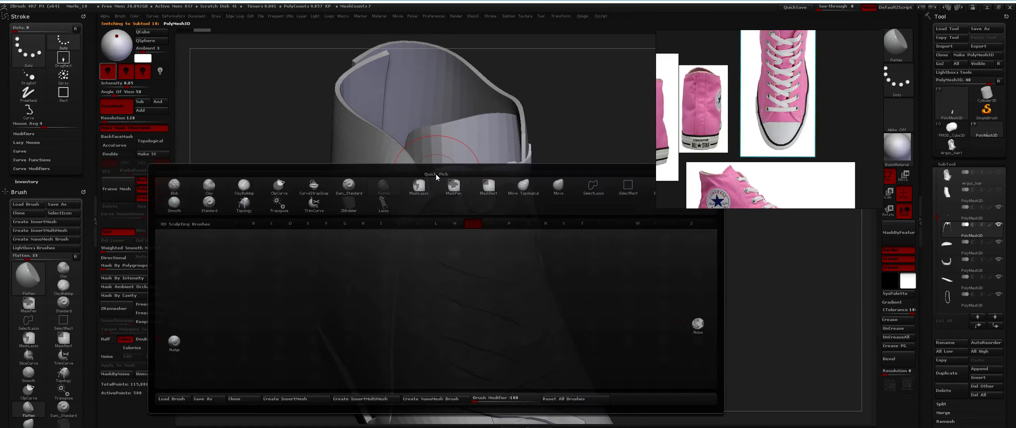
key("t")
key("b")
key("m")
key("t")
right_click_drag(428, 158, 454, 164)
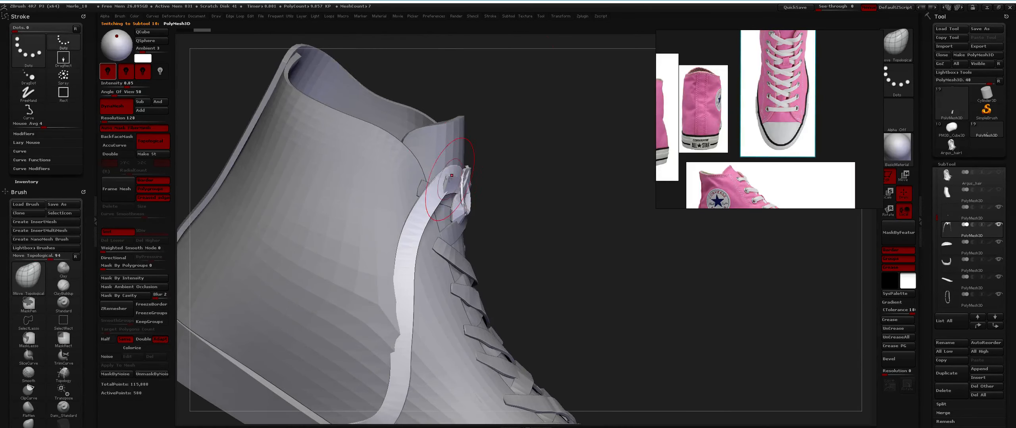
right_click_drag(383, 179, 437, 175)
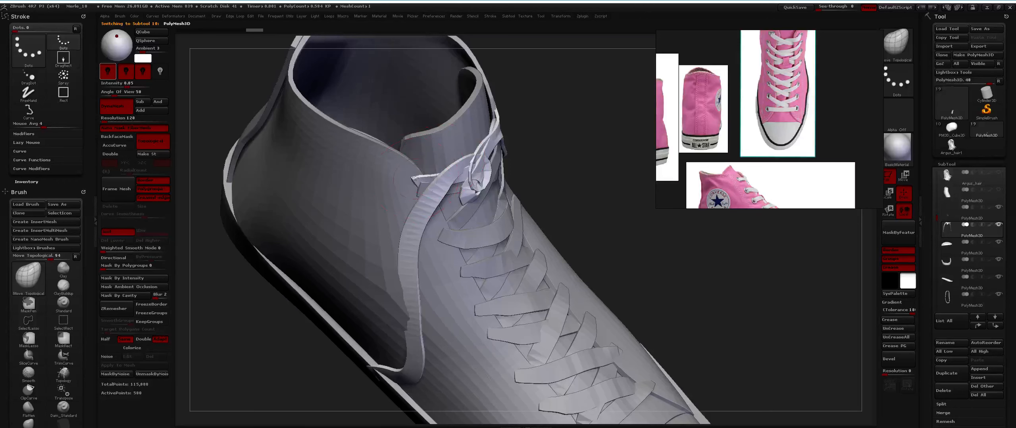
mouse_move(413, 178)
right_mouse_down()
mouse_move(409, 171)
mouse_move(452, 168)
mouse_move(471, 192)
right_mouse_up()
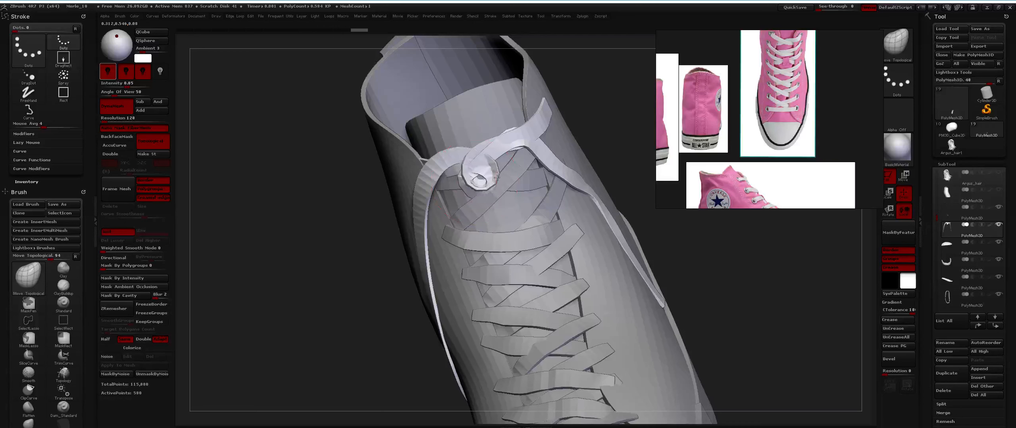
mouse_move(496, 177)
left_mouse_down()
mouse_move(505, 172)
mouse_move(448, 185)
left_mouse_up()
mouse_move(452, 184)
right_mouse_down()
mouse_move(473, 226)
mouse_move(484, 215)
right_mouse_up()
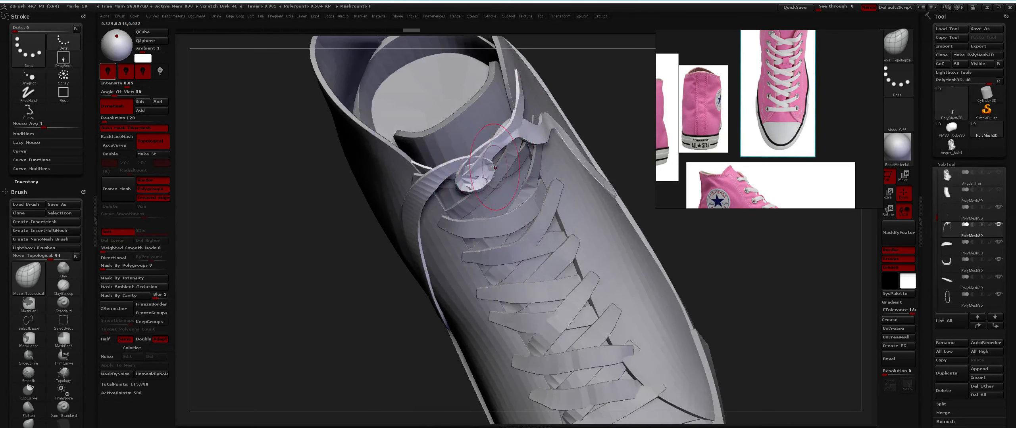
left_click_drag(485, 190, 463, 191)
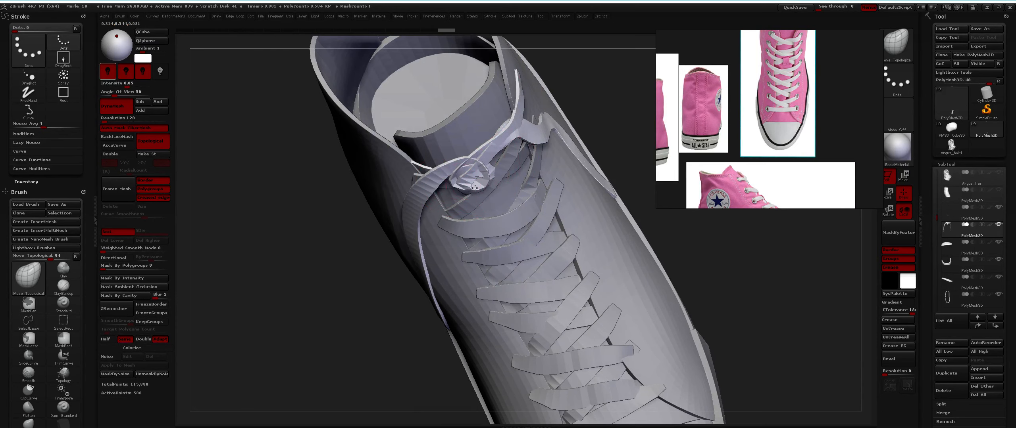
Undo the last knot move and reposition the knot against the tongue, adjusting the Move Topological brush size
mouse_move(449, 184)
right_mouse_down()
mouse_move(485, 180)
mouse_move(480, 167)
right_mouse_up()
key("space")
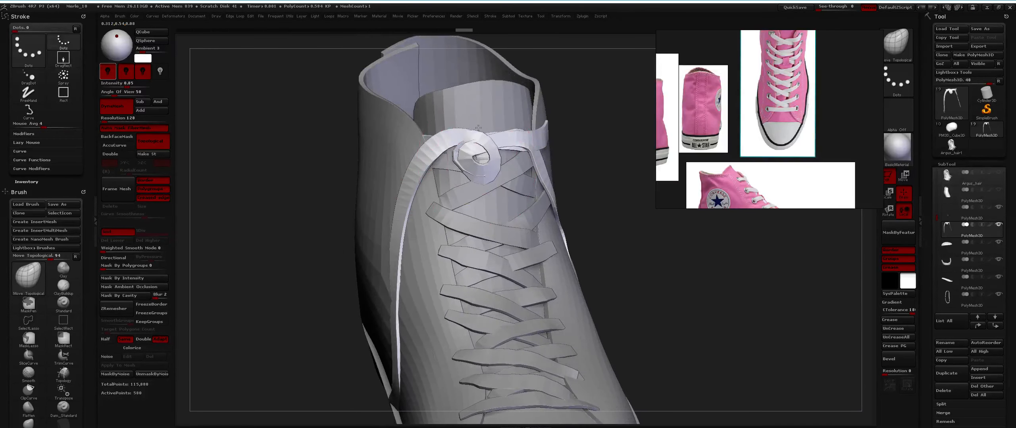
mouse_move(478, 128)
right_mouse_down()
mouse_move(489, 167)
mouse_move(488, 156)
mouse_move(481, 163)
mouse_move(472, 152)
mouse_move(515, 150)
mouse_move(507, 177)
right_mouse_up()
right_click_drag(508, 178, 488, 193, "ctrl")
key("ctrl+z")
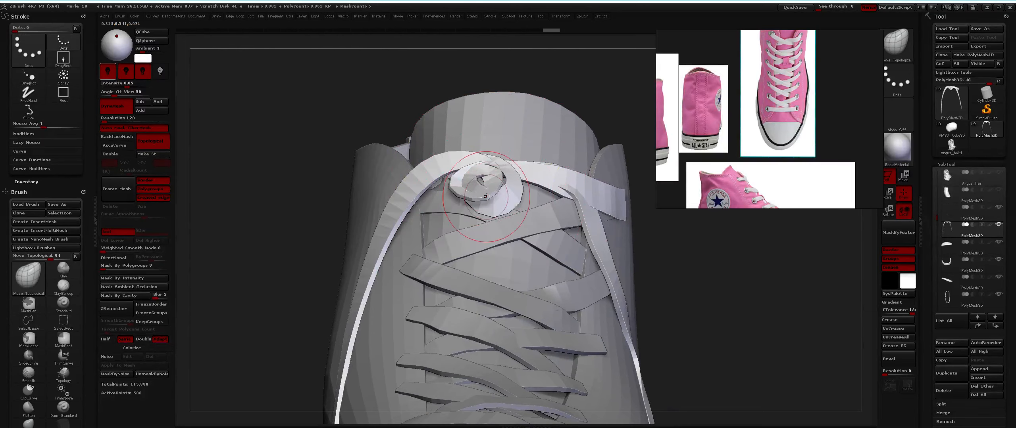
left_click_drag(477, 159, 455, 176)
key("space")
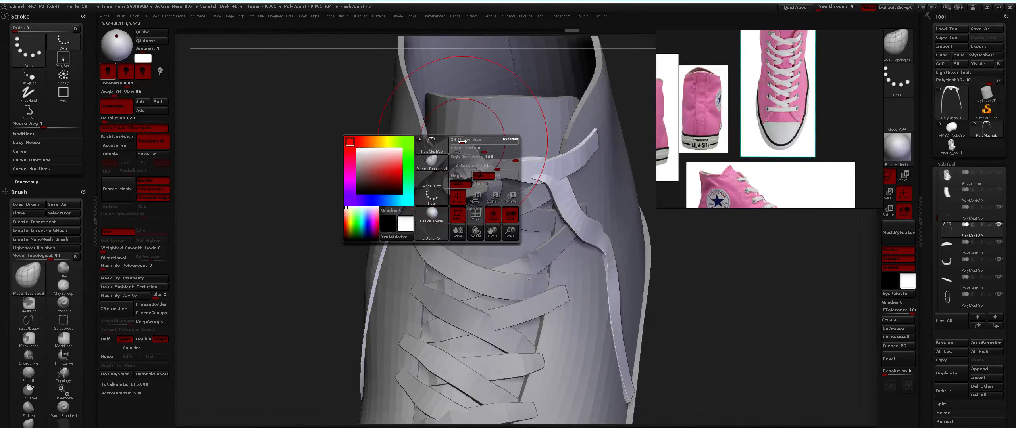
key("space")
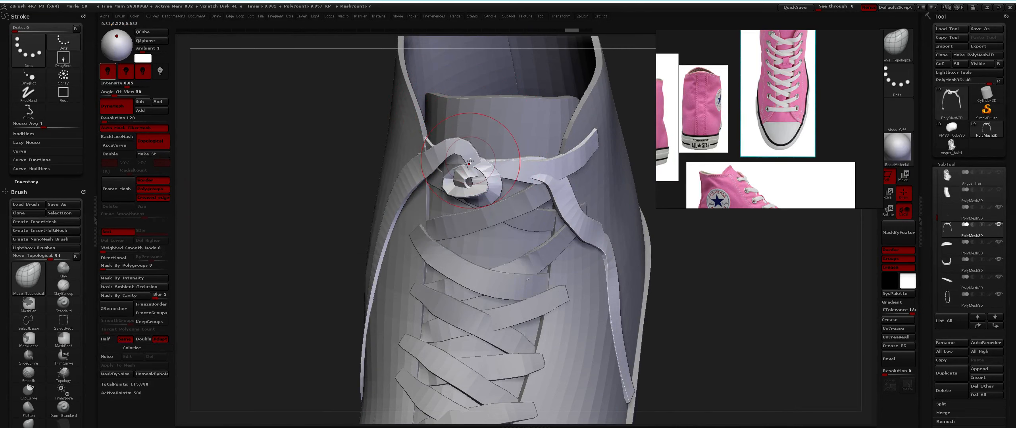
Mask the tied lace with Transpose, leaving only the upper stretch of the strand beside the knot editable
mouse_move(461, 159)
left_mouse_down("alt")
mouse_move(496, 152)
mouse_move(450, 144)
mouse_move(472, 160)
mouse_move(467, 189)
mouse_move(469, 154)
mouse_move(413, 217)
left_mouse_up("alt")
key("w")
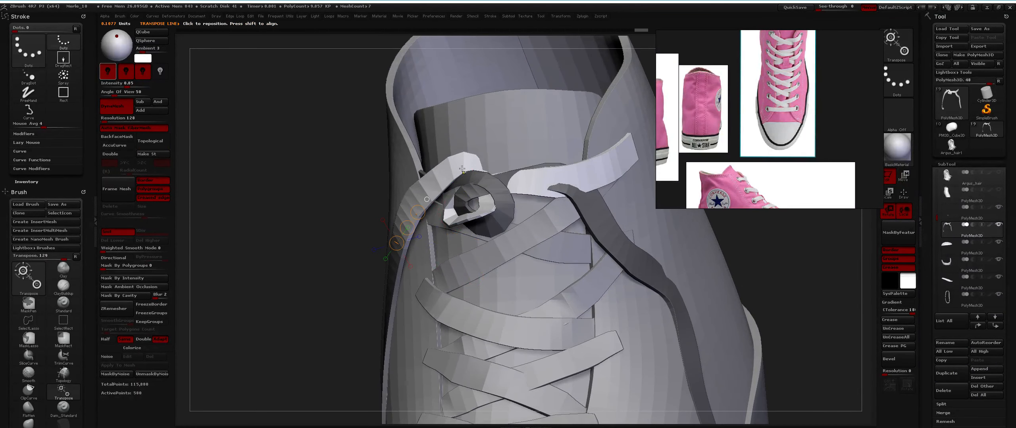
left_click_drag(482, 165, 466, 165, "ctrl")
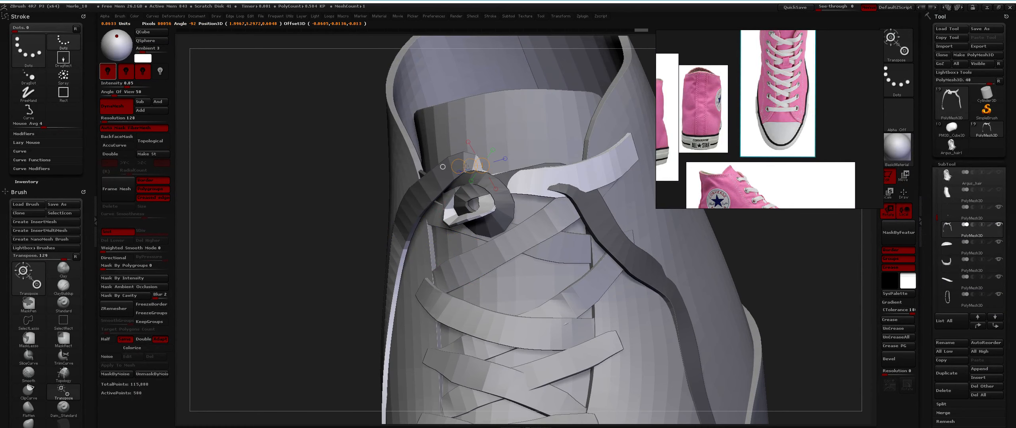
key("f")
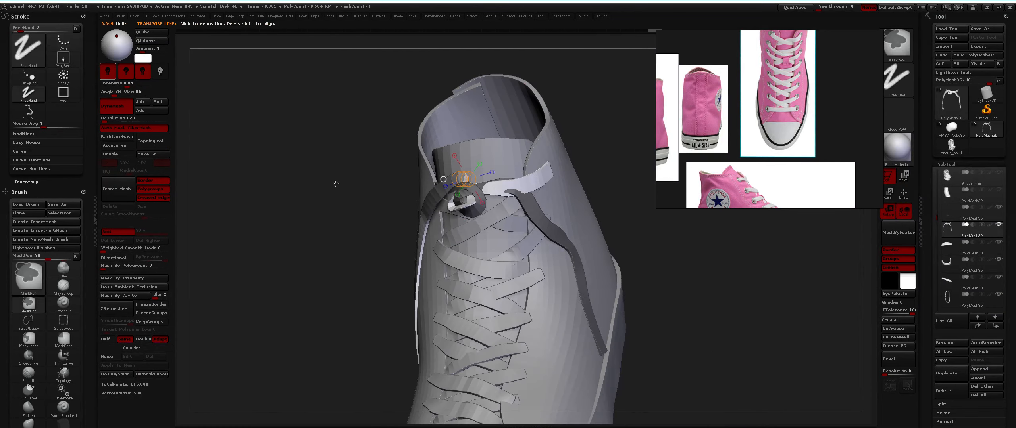
left_click_drag(463, 199, 441, 204)
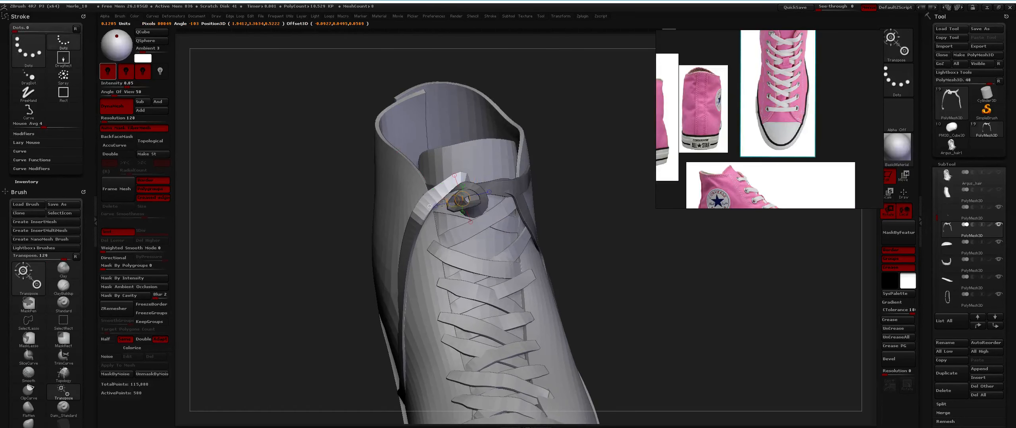
Draw a Transpose line along the unmasked strand beside the knot and spin the strand about its length
left_click_drag(395, 403, 391, 325, "alt")
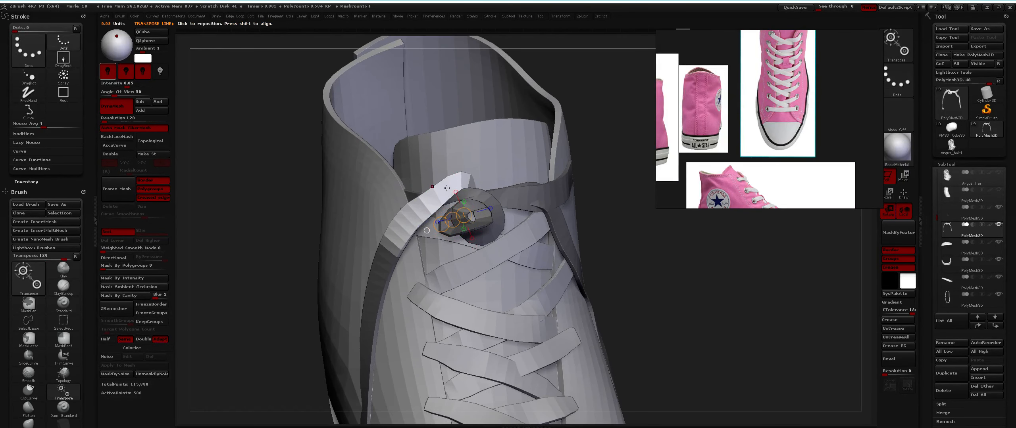
left_click_drag(462, 180, 391, 236)
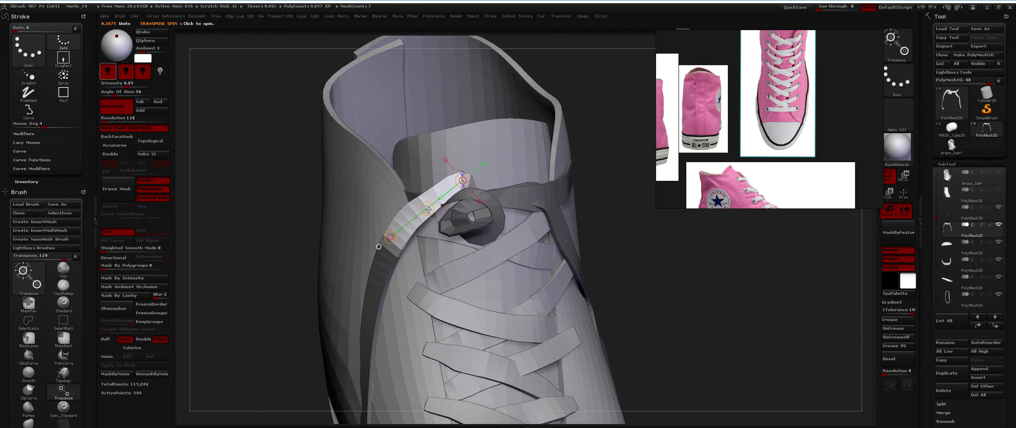
left_click_drag(427, 209, 445, 192)
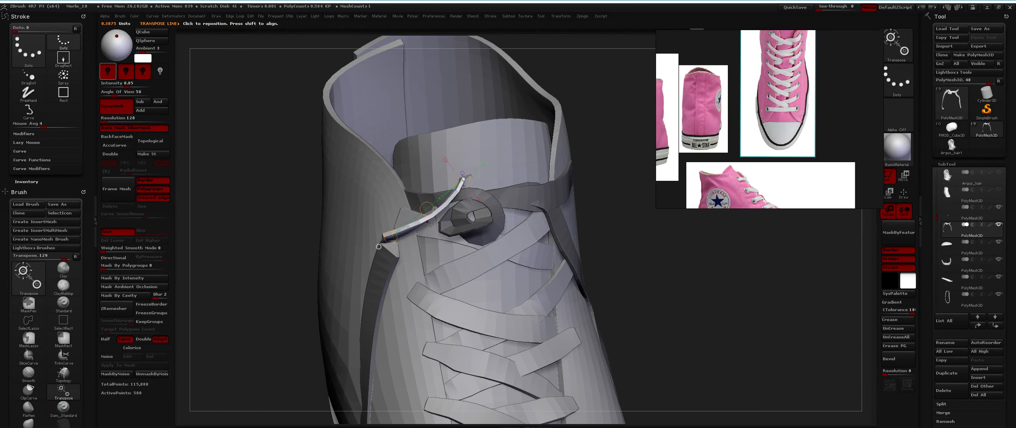
left_click_drag(558, 54, 425, 204)
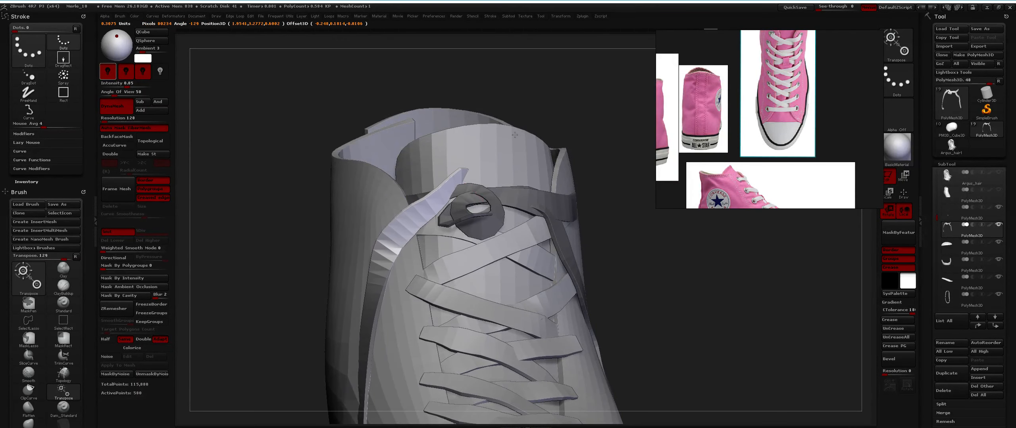
left_click_drag(515, 134, 518, 195)
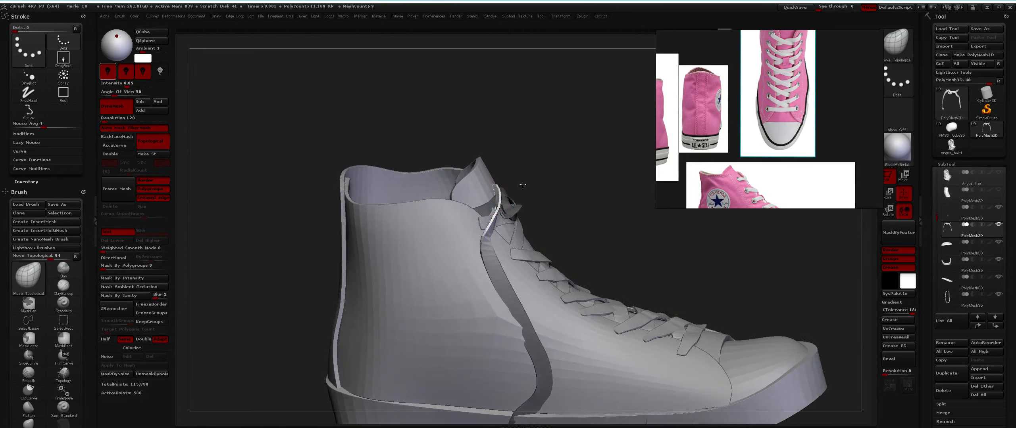
Pull the tip of the twisted strand toward the knot with the Move brush
key("b")
key("m")
key("t")
key("b")
key("m")
key("v")
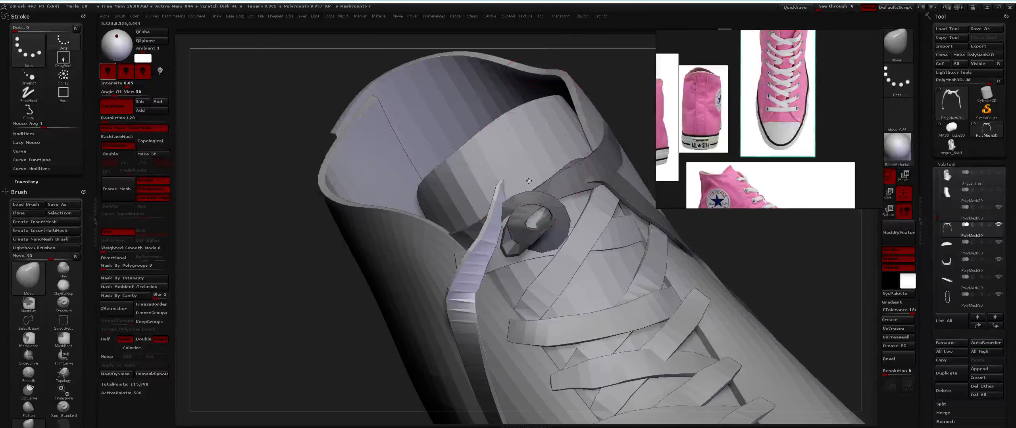
left_click_drag(492, 167, 510, 176)
right_click_drag(525, 172, 501, 209)
Undo a stray stroke on the twisted strand and bend its upper end at the knot with an adjusted brush size
mouse_move(501, 209)
left_mouse_down()
mouse_move(528, 202)
mouse_move(511, 223)
mouse_move(522, 232)
mouse_move(510, 234)
left_mouse_up()
key("ctrl+z")
key("space")
key("1")
left_click(507, 276)
right_click_drag(510, 234, 519, 172)
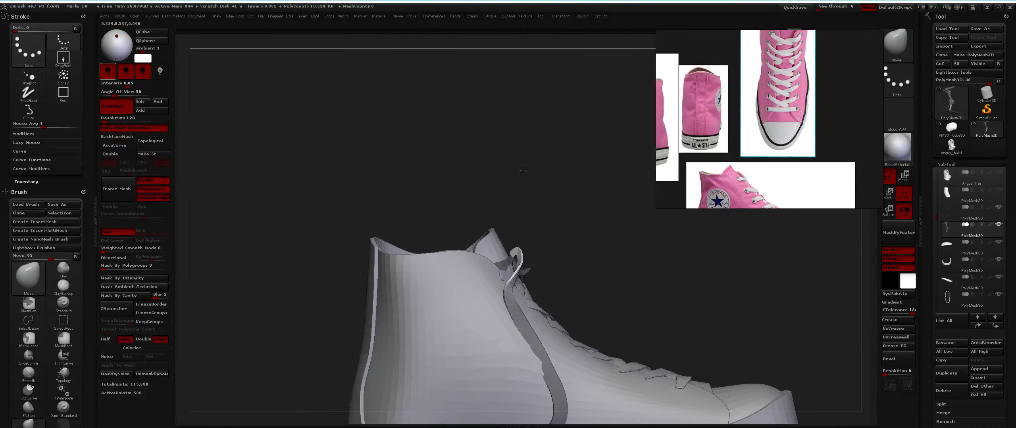
Isolate the middle of the strand hanging over the side panel with a softened mask, undoing a stray stroke
mouse_move(510, 266)
right_mouse_down("alt")
mouse_move(509, 173)
mouse_move(512, 181)
right_mouse_up("alt")
left_click_drag(588, 160, 595, 166, "ctrl")
left_click_drag(500, 215, 551, 280)
key("ctrl+z")
left_click(549, 273, "ctrl")
left_click(548, 274, "ctrl")
left_click(545, 232, "ctrl")
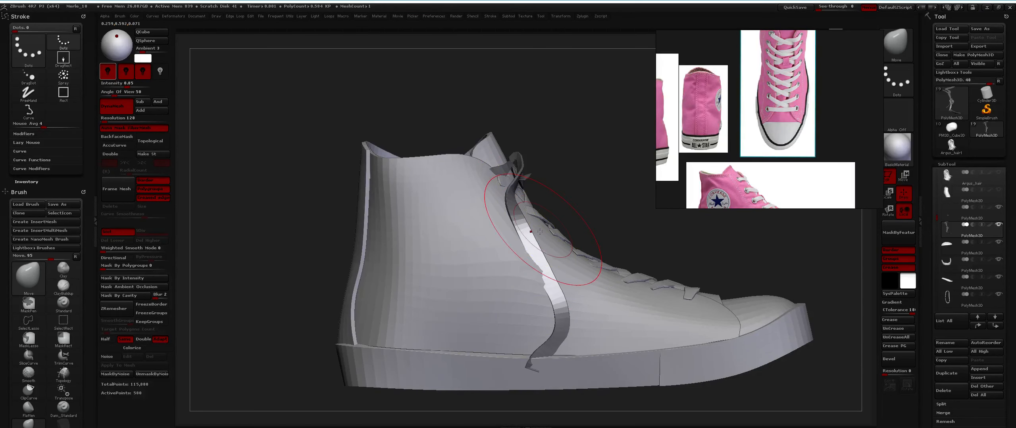
Spin the hanging strand's middle section about a Transpose line, undoing the first attempt and softening the mask before repeating it
key("w")
left_click_drag(528, 228, 555, 292)
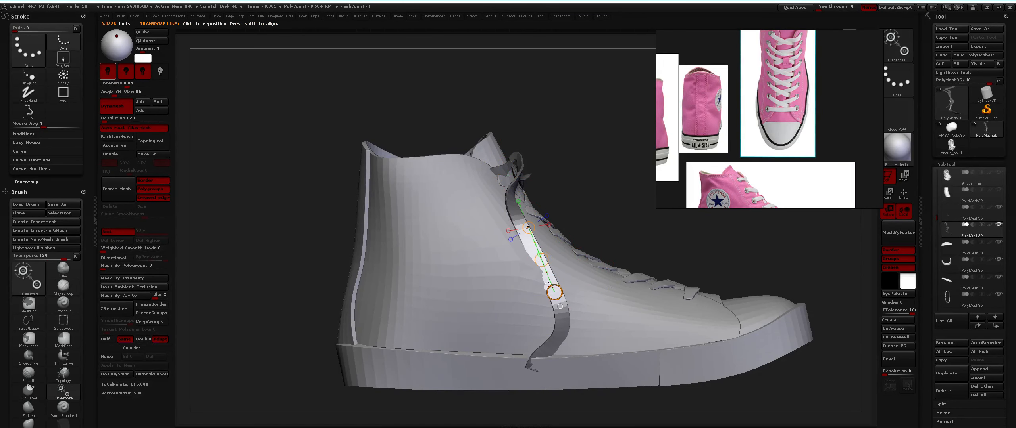
left_click_drag(541, 261, 431, 334)
left_click_drag(368, 367, 558, 191)
key("ctrl+z")
left_click_drag(588, 118, 478, 251, "ctrl")
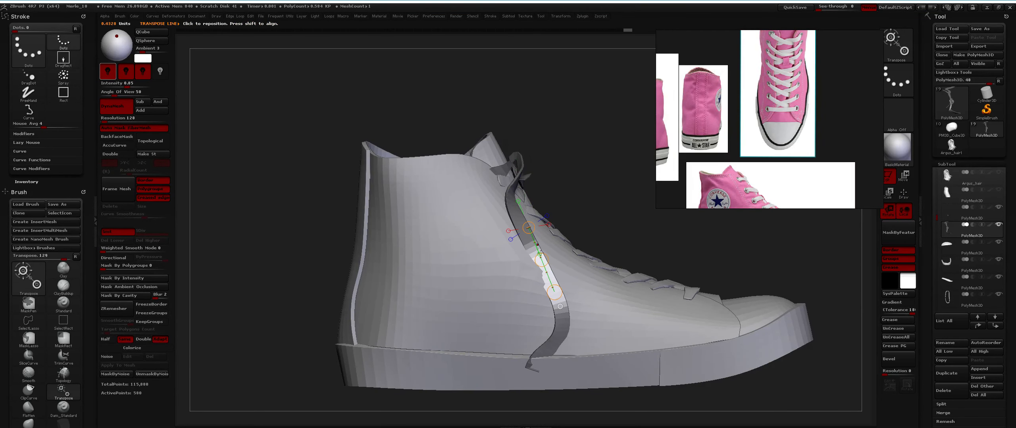
left_click(528, 255, "ctrl")
left_click(529, 253, "ctrl")
left_click_drag(541, 260, 583, 151)
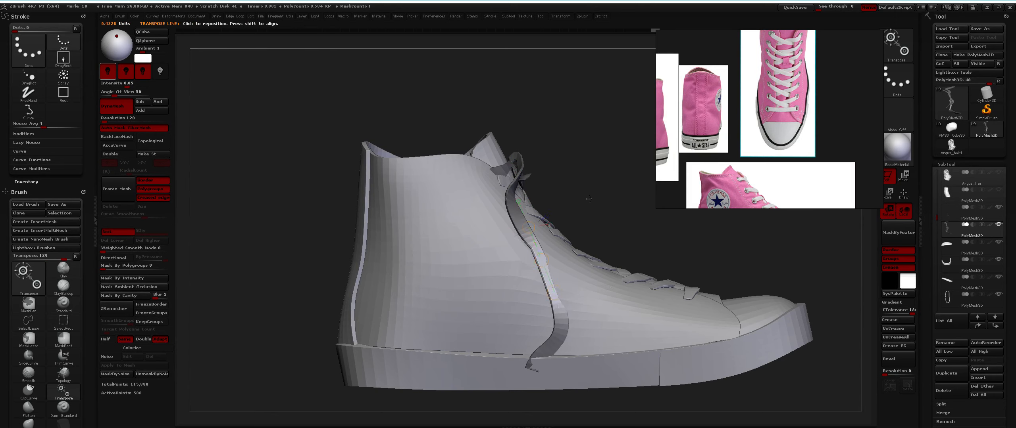
Refine the twisted middle of the hanging strand with a resized Move brush and clear the mask
left_click_drag(583, 224, 544, 172, "alt")
key("q")
key("b")
key("m")
key("v")
key("space")
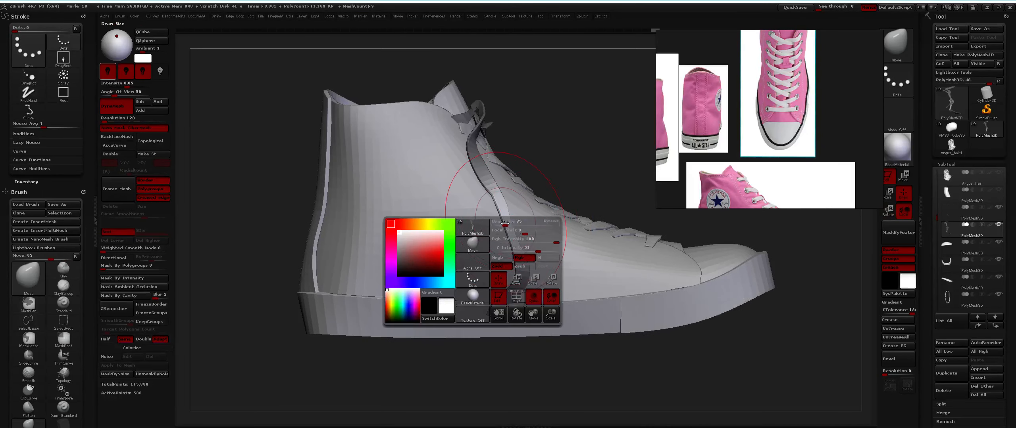
left_click_drag(503, 223, 510, 227)
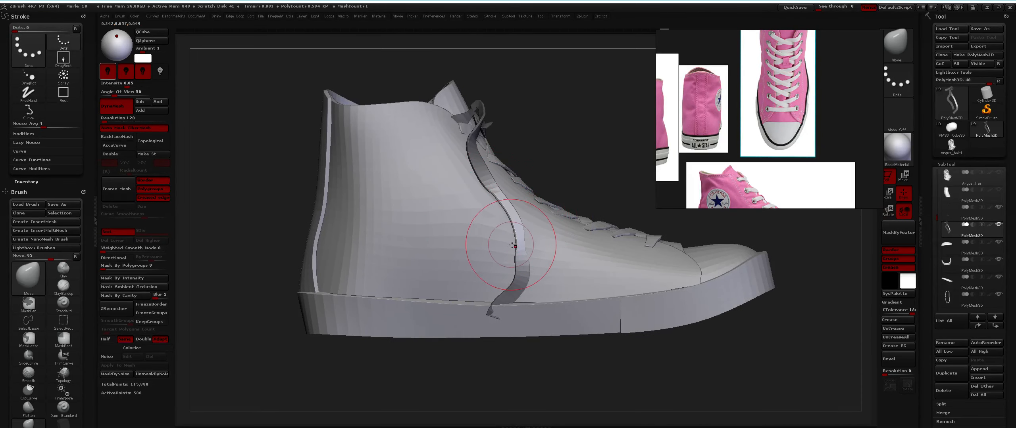
right_click_drag(524, 244, 482, 267)
mouse_move(521, 224)
right_mouse_down()
mouse_move(530, 237)
mouse_move(584, 141)
right_mouse_up()
key("ctrl")
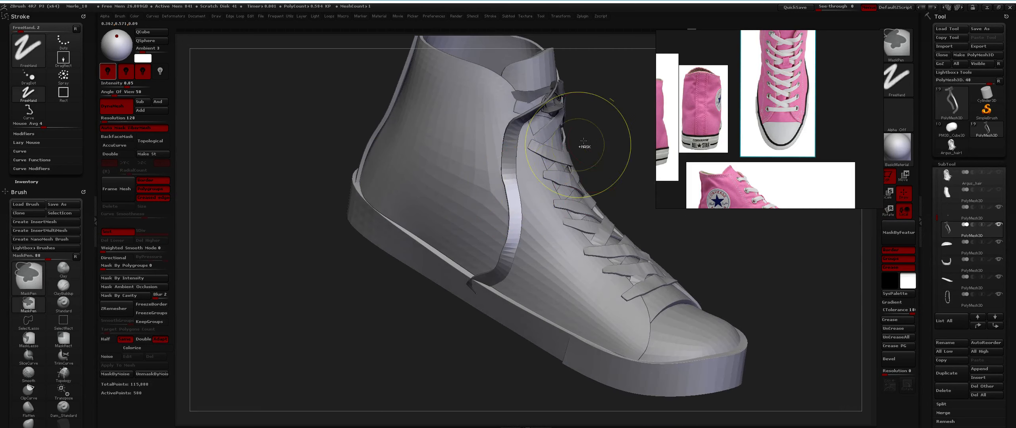
left_click_drag(583, 141, 607, 118, "ctrl")
Shift the middle of the hanging strand along the side panel with the Move brush to even out its curve
right_click_drag(607, 118, 575, 133)
right_click_drag(477, 182, 500, 187)
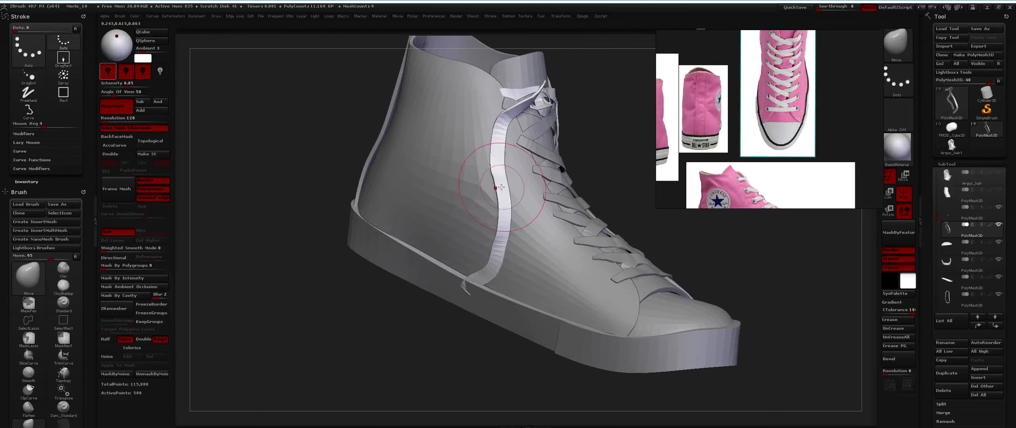
key("space")
left_click_drag(500, 187, 494, 181)
Reshape the lace knot at the front of the tongue with a resized Move Topological brush
right_click_drag(491, 214, 432, 166, "alt")
right_click_drag(512, 75, 460, 97, "alt")
mouse_move(460, 97)
right_mouse_down("ctrl")
mouse_move(479, 104)
mouse_move(439, 184)
right_mouse_up("ctrl")
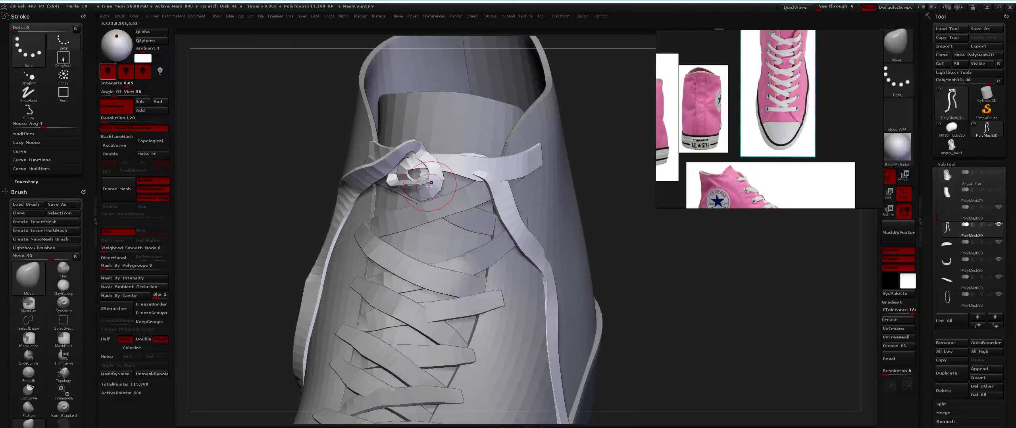
key("b")
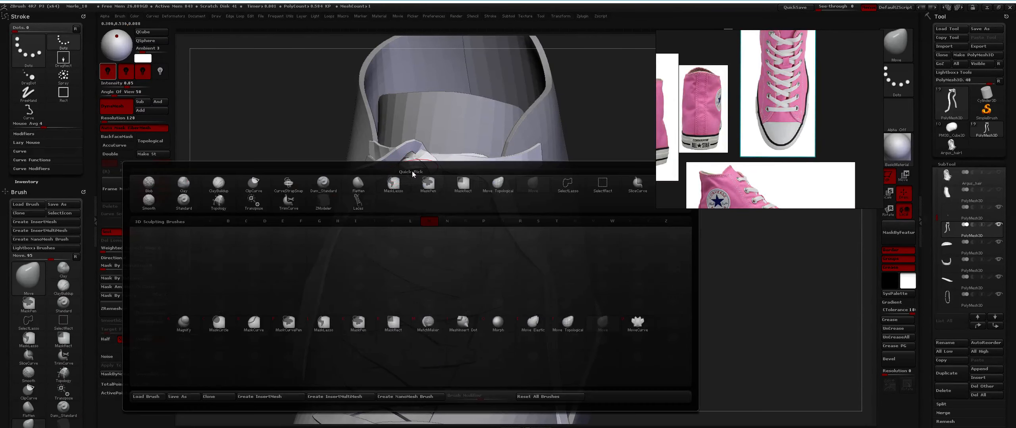
key("m")
key("t")
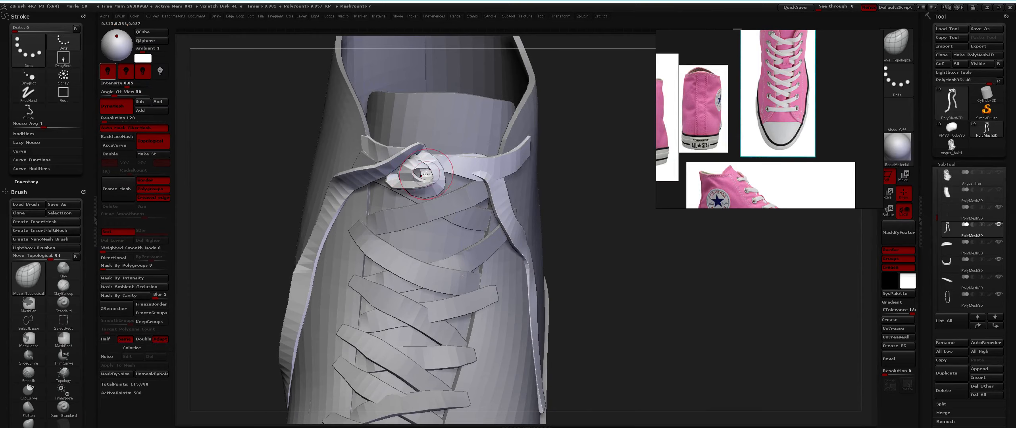
right_click_drag(426, 175, 402, 198)
mouse_move(417, 171)
right_mouse_down()
mouse_move(409, 188)
mouse_move(431, 193)
mouse_move(413, 158)
mouse_move(420, 190)
mouse_move(431, 172)
right_mouse_up()
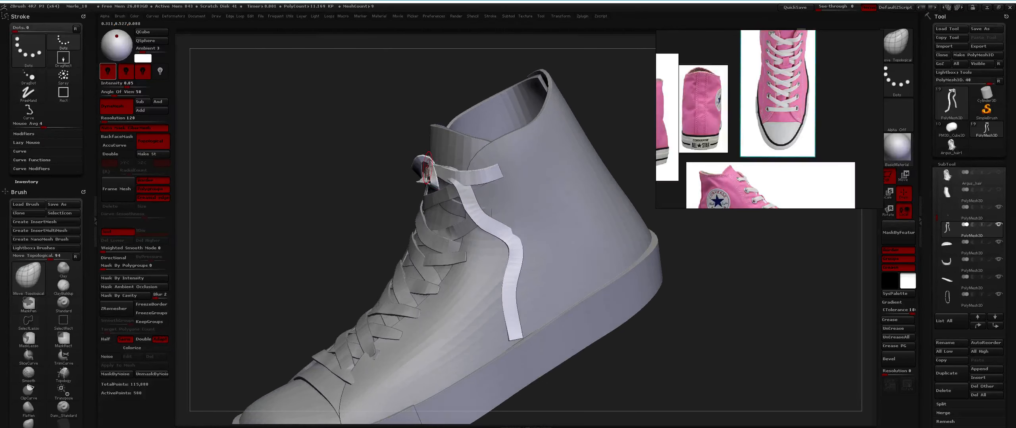
key("space")
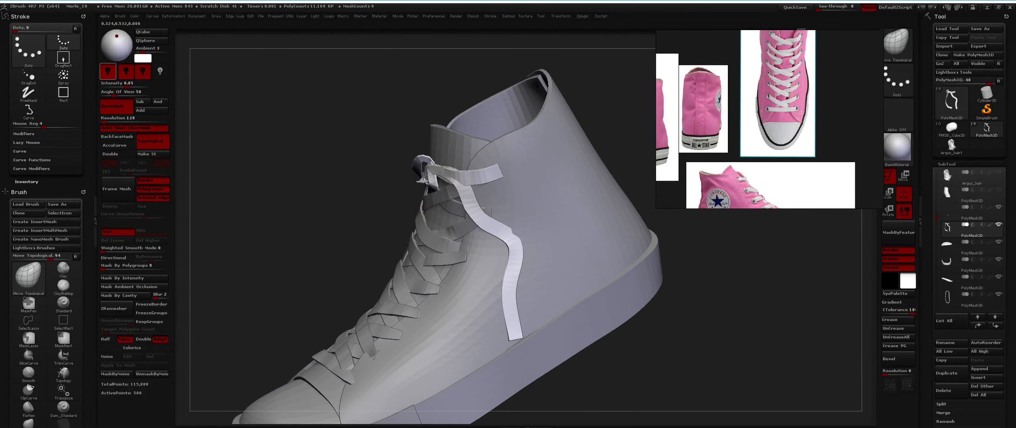
right_click_drag(434, 168, 441, 178, "ctrl")
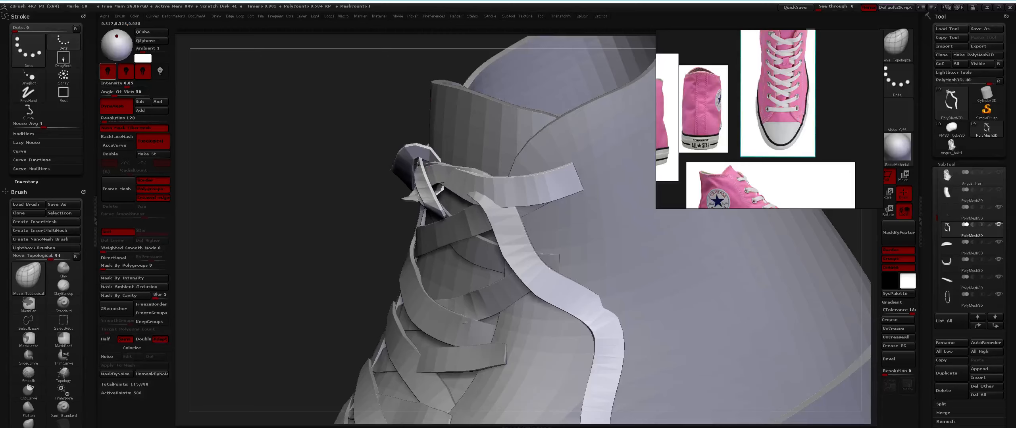
right_click_drag(417, 164, 423, 186, "shift")
Thicken the lace knot with the Inflat brush
key("b")
key("i")
key("n")
left_click_drag(427, 180, 426, 190)
mouse_move(426, 190)
right_mouse_down()
mouse_move(426, 172)
mouse_move(438, 226)
mouse_move(432, 186)
mouse_move(435, 200)
right_mouse_up()
left_click_drag(457, 219, 463, 231, "ctrl")
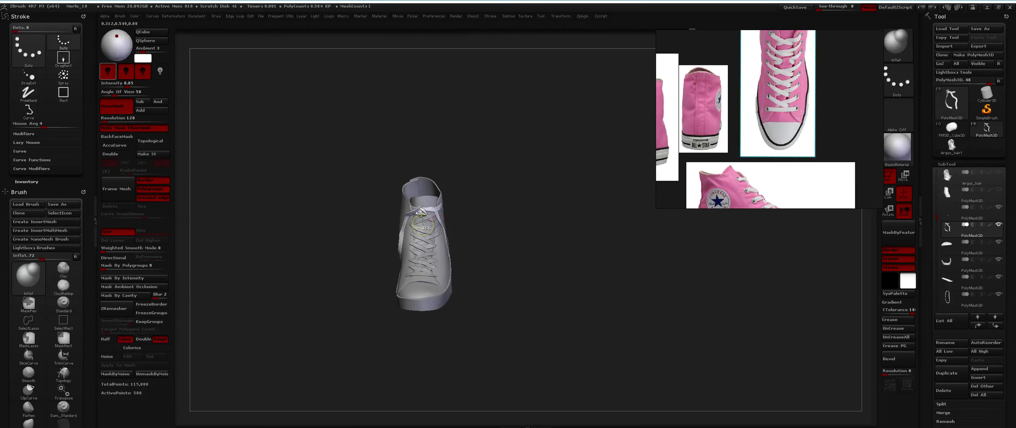
right_click_drag(423, 222, 440, 218, "ctrl")
left_click_drag(430, 226, 426, 221)
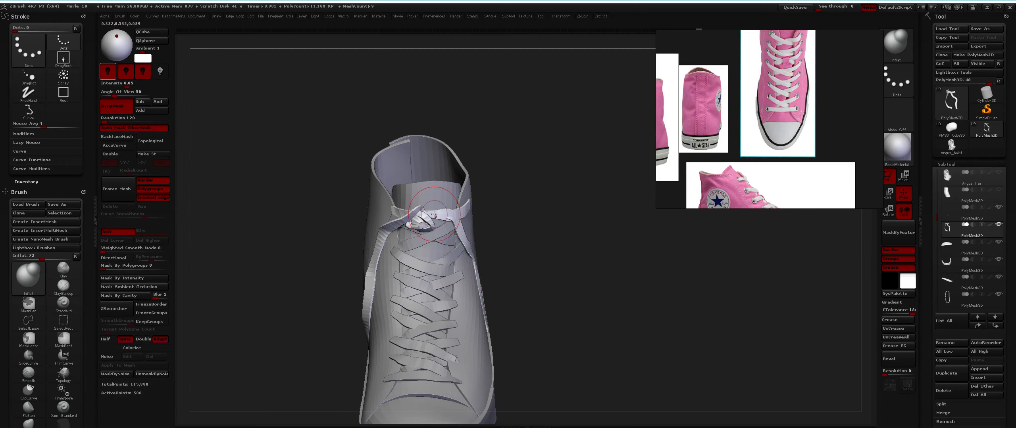
Draw a long lace loop from the knot down over the side panel with the CurveStrapSnap brush, undoing the stray attempts
key("b")
key("c")
key("s")
right_click_drag(434, 216, 429, 221)
key("space")
left_click_drag(435, 228, 430, 229)
right_click_drag(430, 228, 443, 227)
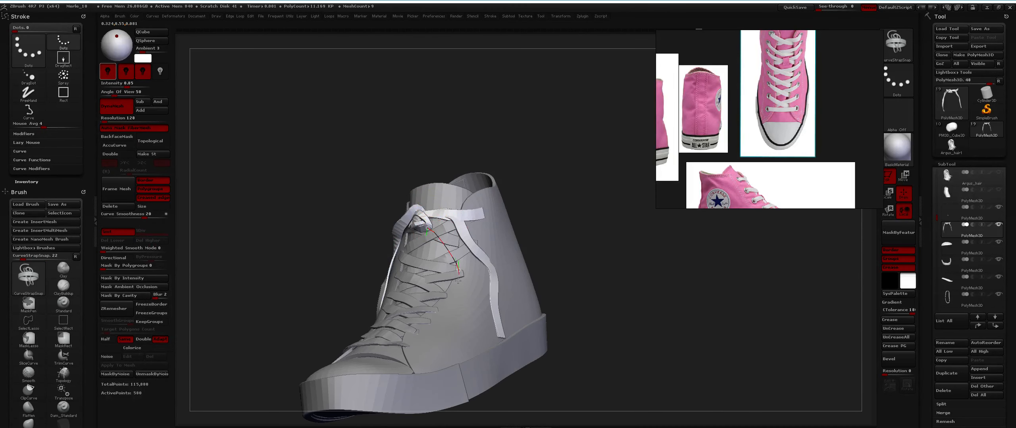
left_click_drag(458, 281, 447, 293)
key("ctrl+z")
right_click_drag(400, 203, 395, 214, "ctrl")
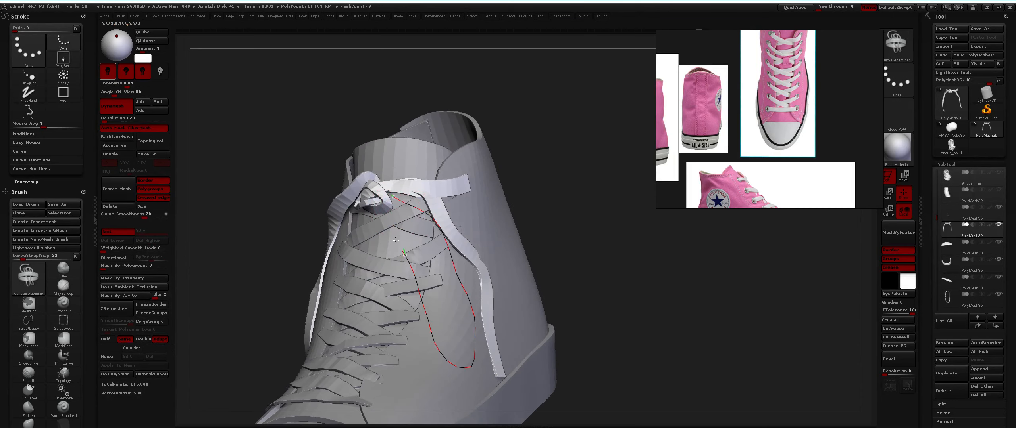
left_click_drag(396, 240, 371, 206)
key("ctrl+z")
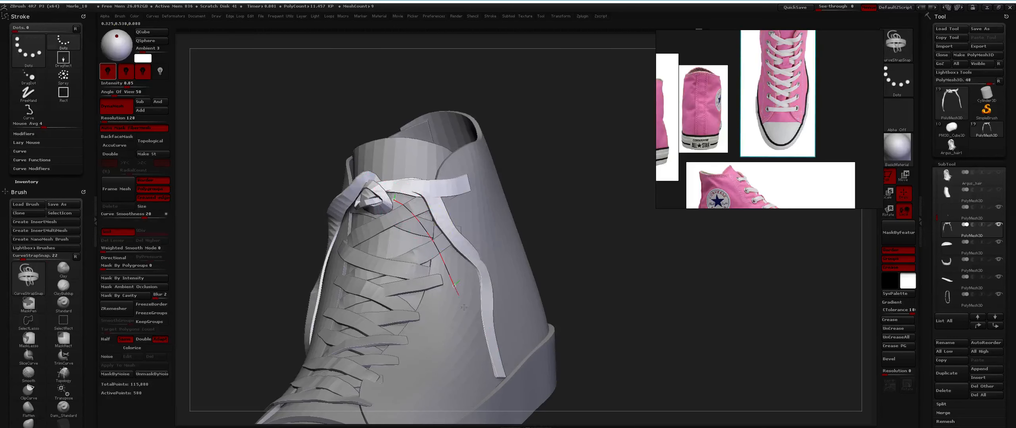
left_click_drag(387, 206, 384, 204)
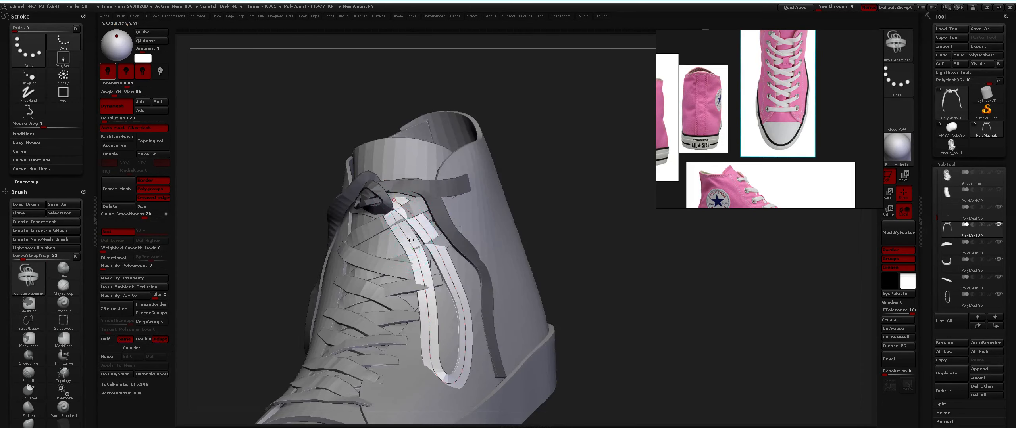
Split the newly drawn lace loop off the knot mesh into its own subtool
right_click_drag(386, 210, 420, 246)
right_click_drag(421, 246, 382, 240, "ctrl")
key("2")
left_click(379, 255)
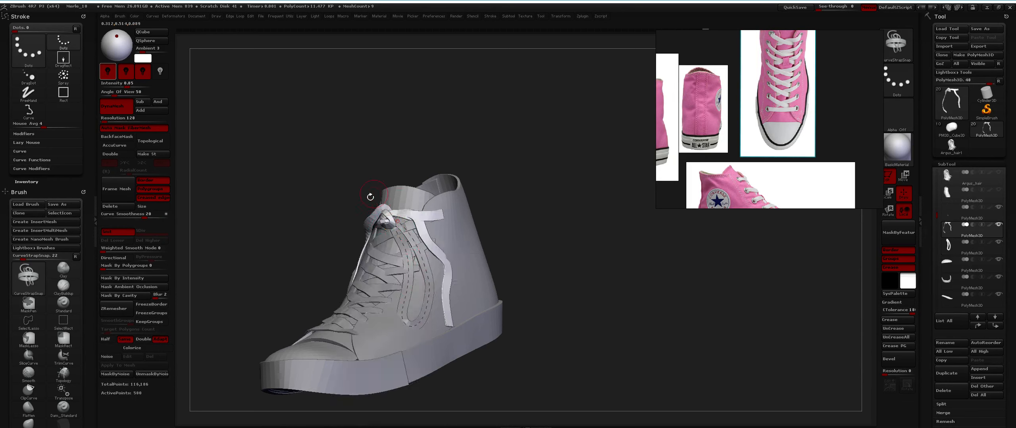
Draw a second lace loop from the knot down the opposite side panel with the CurveStrapSnap brush, undoing and redrawing the unsuitable strokes
right_click_drag(370, 195, 420, 224)
left_click_drag(388, 224, 367, 274)
key("ctrl+z")
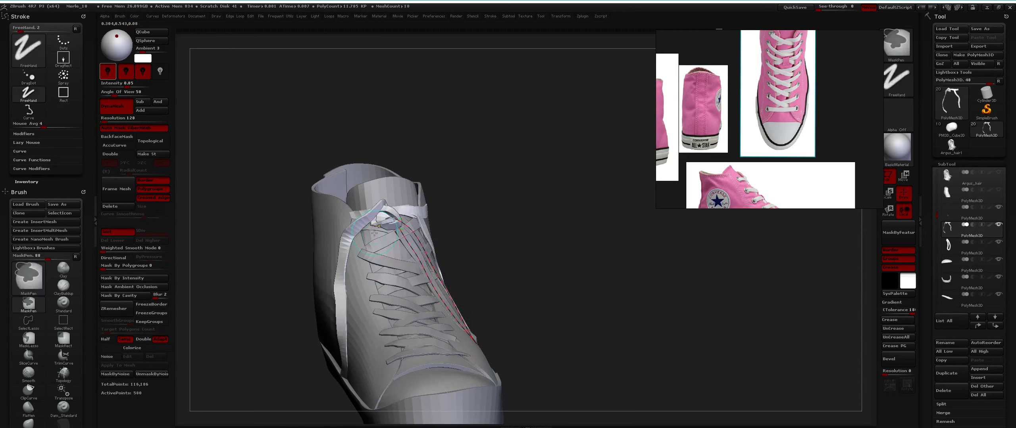
right_click_drag(372, 268, 392, 234)
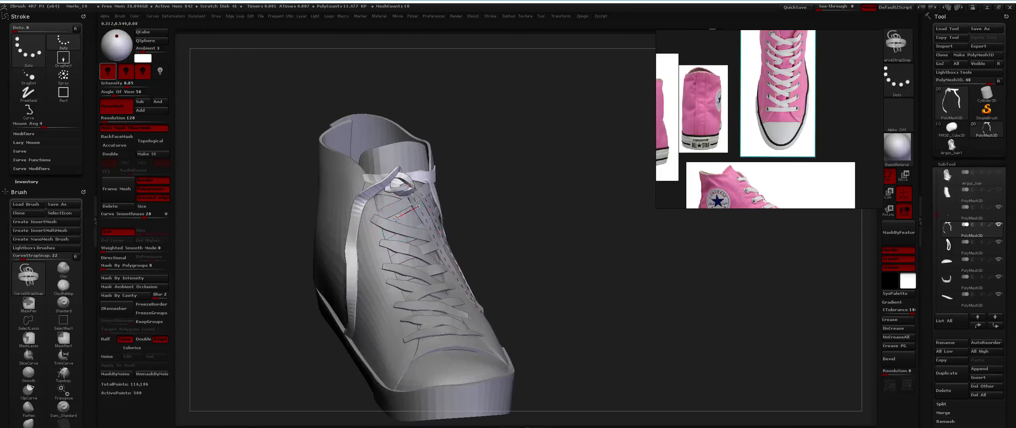
left_click_drag(396, 219, 397, 218)
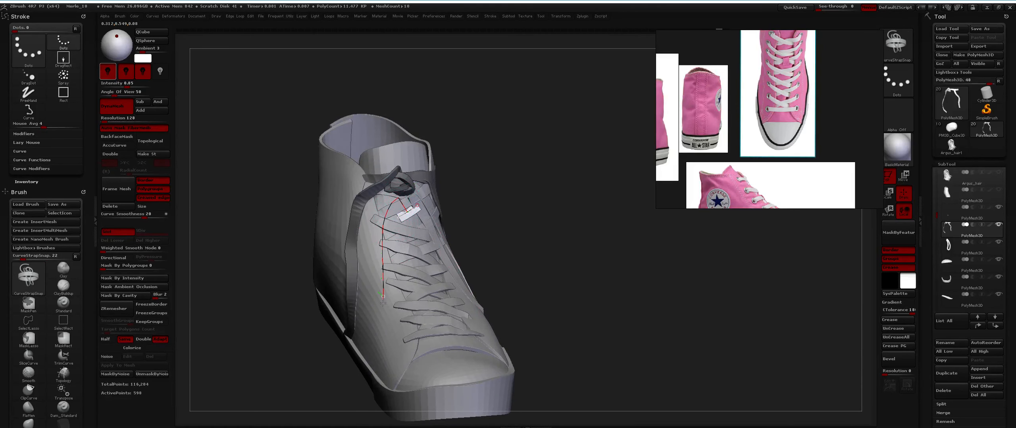
left_click_drag(393, 190, 391, 191)
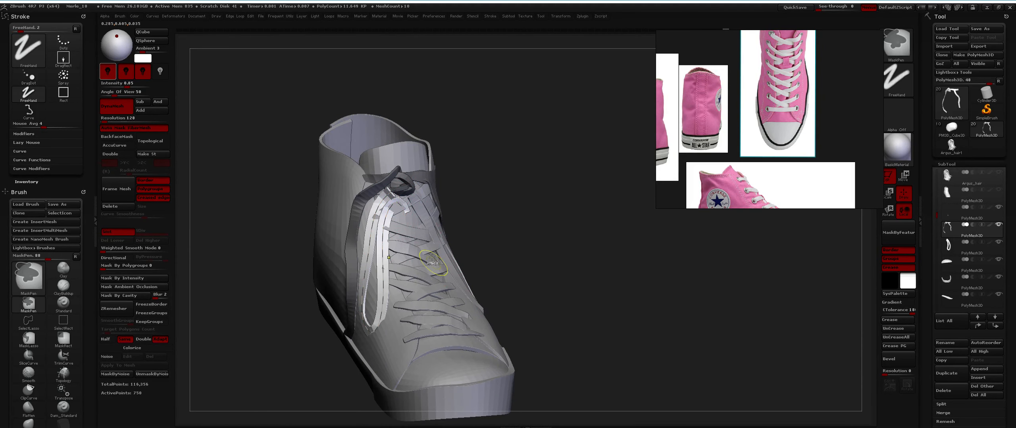
right_click_drag(381, 222, 405, 222)
left_click_drag(350, 200, 326, 241)
right_click_drag(356, 243, 343, 241)
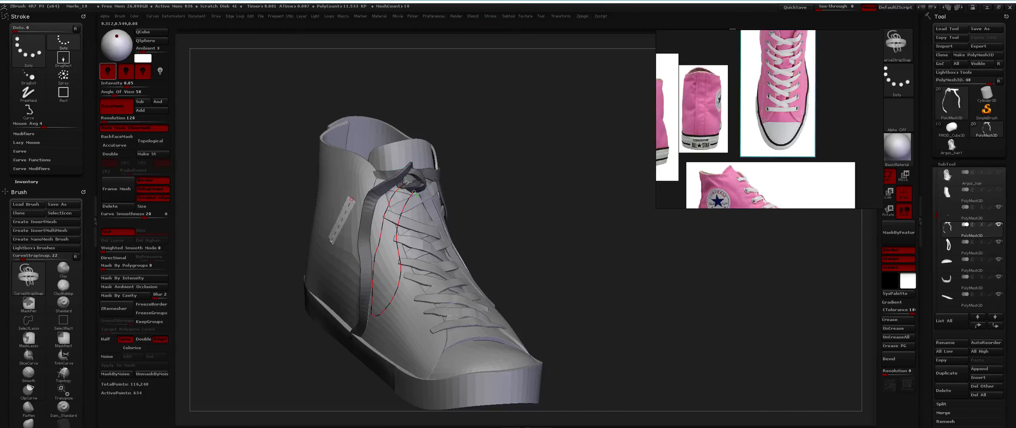
left_click_drag(402, 187, 402, 186)
right_click_drag(421, 206, 413, 232, "ctrl")
key("ctrl+z")
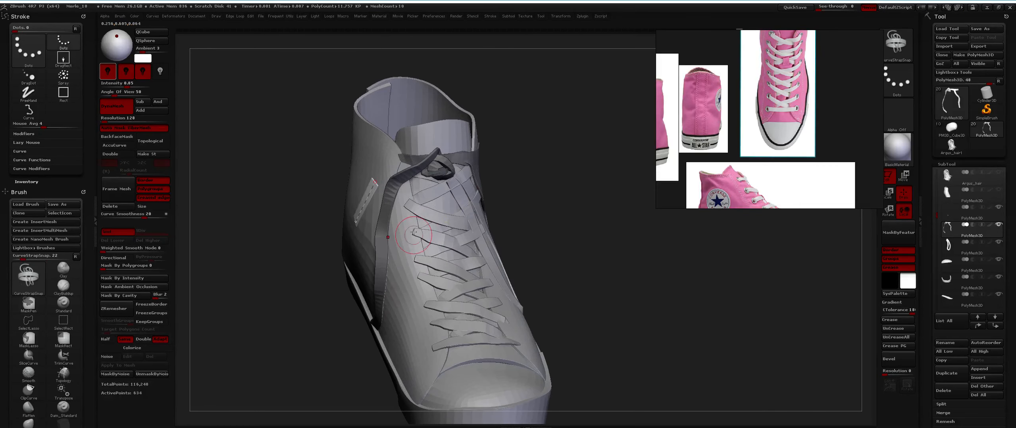
key("ctrl+z")
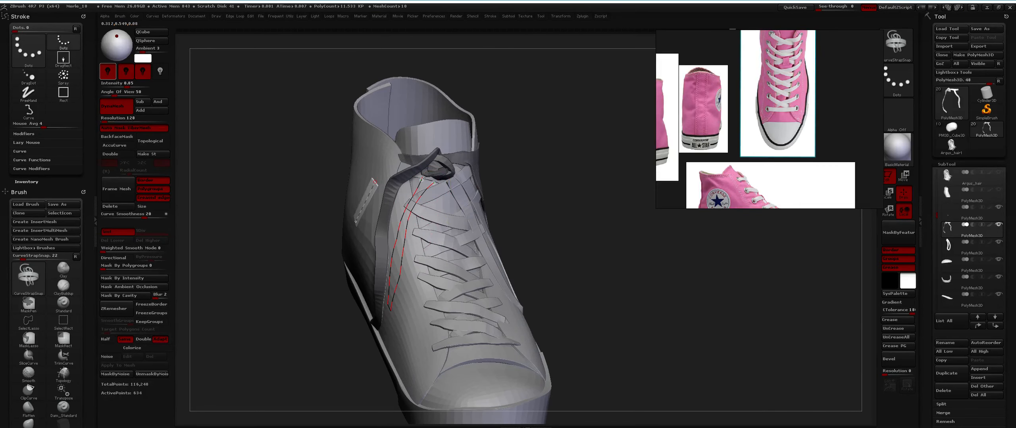
left_click_drag(425, 175, 428, 171)
Split the second lace loop into its own subtool and merge it down with the first loop
right_click_drag(476, 335, 462, 313)
mouse_move(463, 314)
right_mouse_down("ctrl")
mouse_move(456, 276)
mouse_move(464, 329)
right_mouse_up("ctrl")
mouse_move(438, 284)
right_mouse_down("ctrl")
mouse_move(435, 242)
mouse_move(445, 256)
mouse_move(425, 266)
mouse_move(435, 290)
right_mouse_up("ctrl")
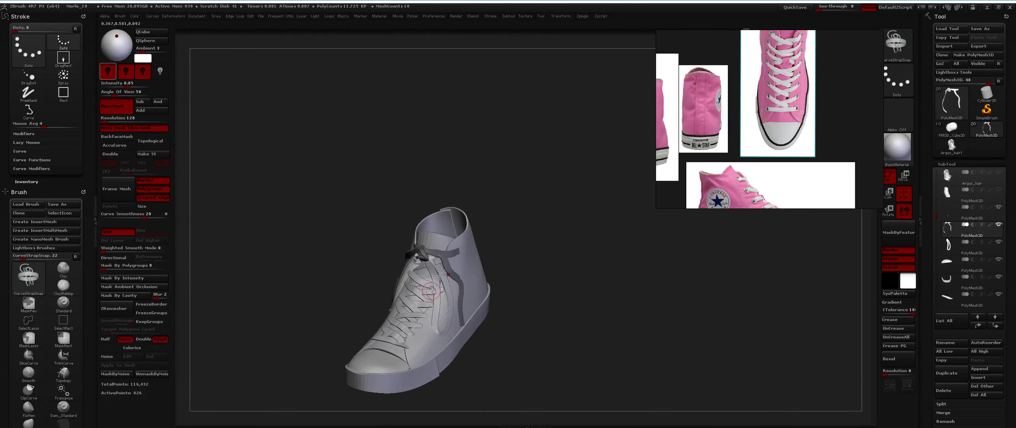
key("space")
left_click(428, 274)
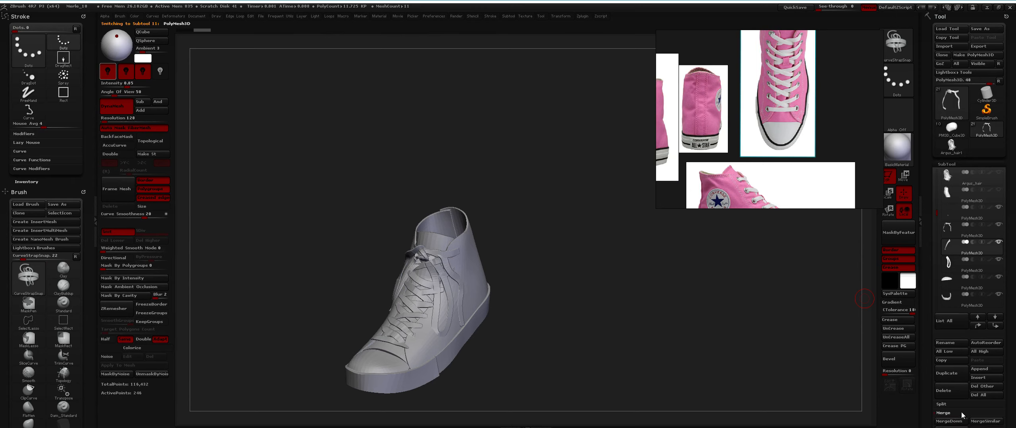
left_click(950, 421)
left_click(866, 423)
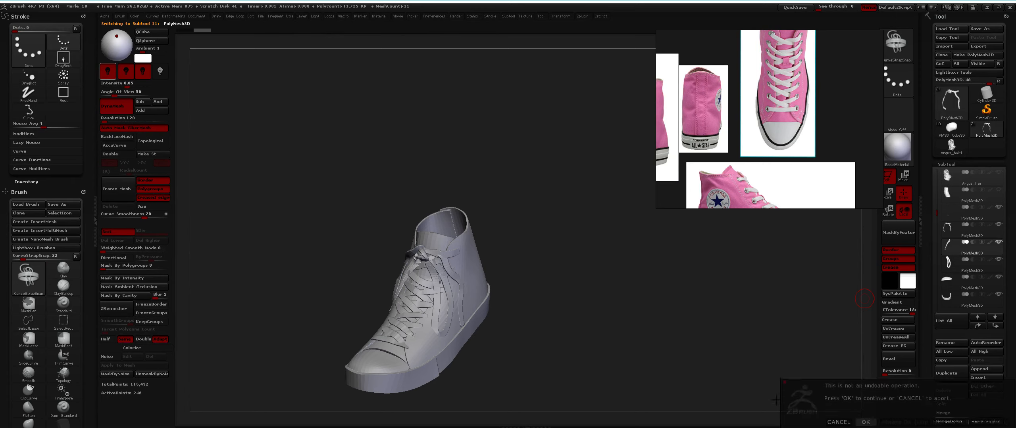
Adjust the shape of the hanging lace loops with an enlarged Move brush
left_click_drag(400, 232, 490, 238)
key("b")
key("m")
key("v")
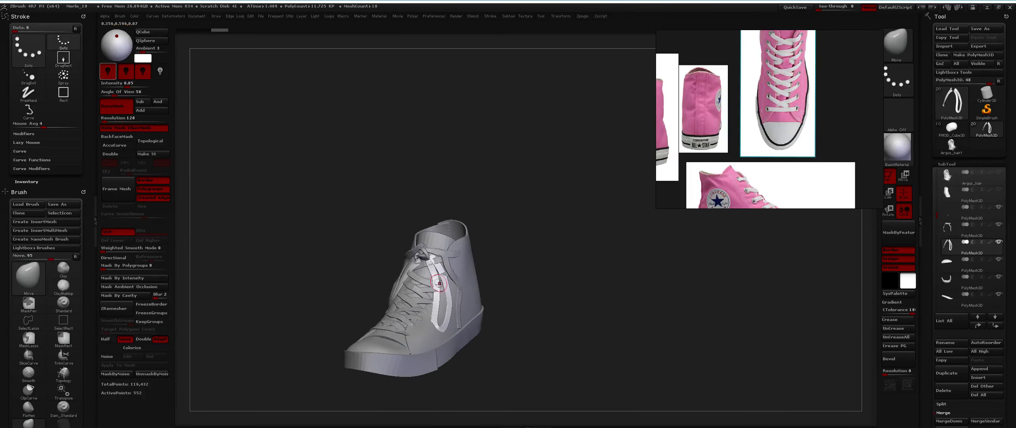
key("space")
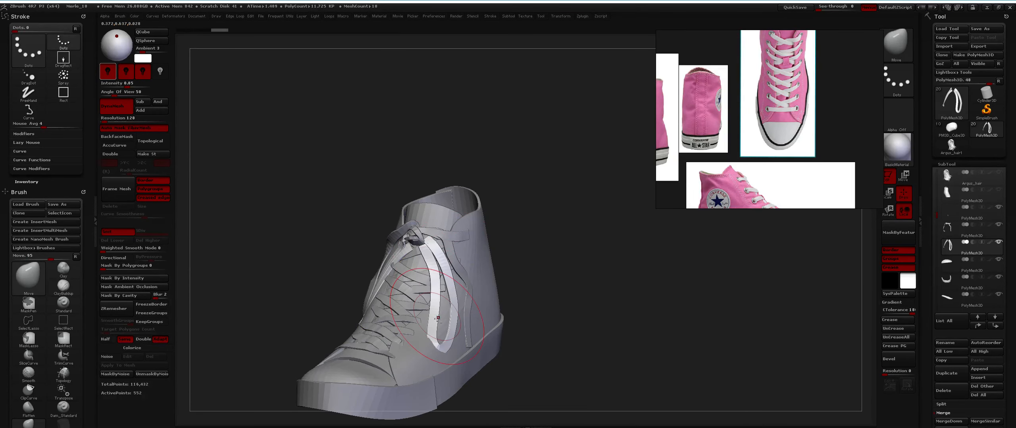
left_click_drag(440, 339, 379, 259)
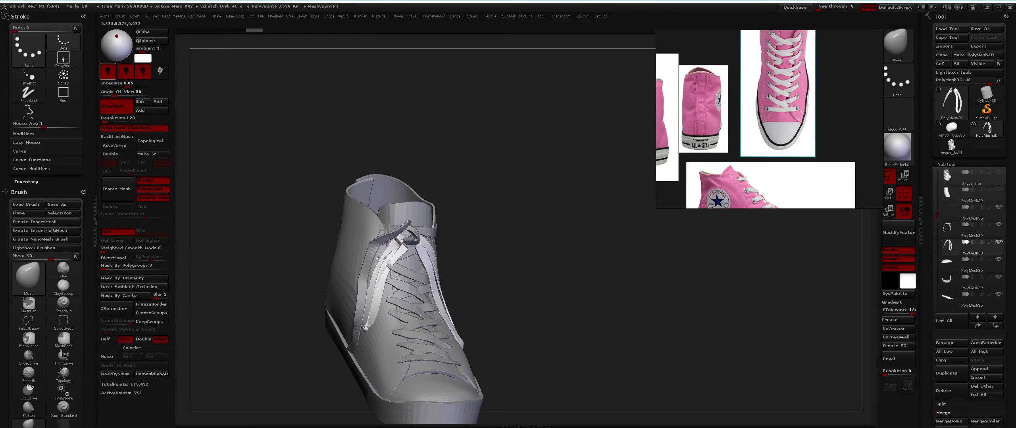
Refine the upper ends of the lace loops where they meet the knot with the Move Topological brush
key("b")
key("m")
key("t")
mouse_move(377, 274)
right_mouse_down("ctrl")
mouse_move(395, 287)
mouse_move(462, 254)
right_mouse_up("ctrl")
right_click_drag(418, 220, 338, 206)
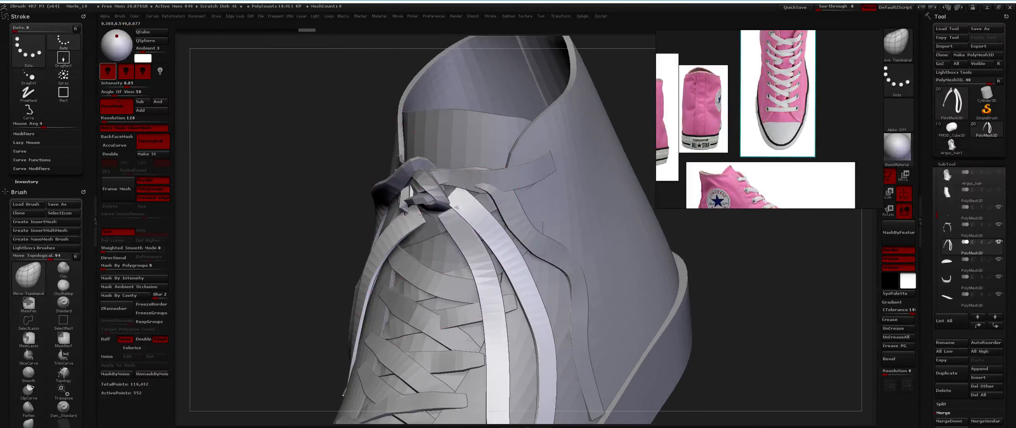
key("space")
key("shift")
right_click_drag(425, 211, 417, 178)
Adjust and smooth the lower end of the lace loop lying on the side panel
right_click_drag(417, 274, 412, 218)
mouse_move(413, 218)
right_mouse_down("ctrl")
mouse_move(409, 242)
mouse_move(383, 247)
mouse_move(391, 278)
right_mouse_up("ctrl")
right_click_drag(393, 254, 409, 270)
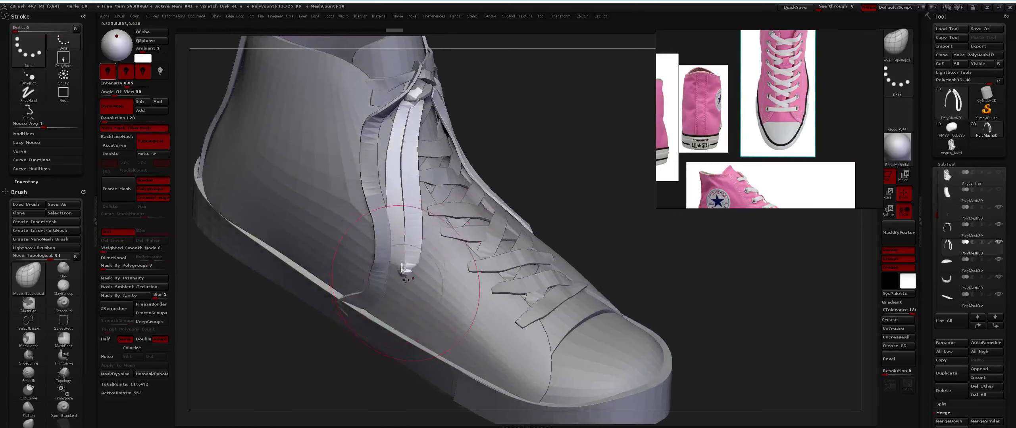
left_click_drag(408, 266, 408, 282, "shift")
mouse_move(409, 278)
right_mouse_down()
mouse_move(412, 319)
mouse_move(403, 292)
mouse_move(419, 287)
mouse_move(403, 282)
right_mouse_up()
right_click_drag(402, 282, 428, 244, "ctrl")
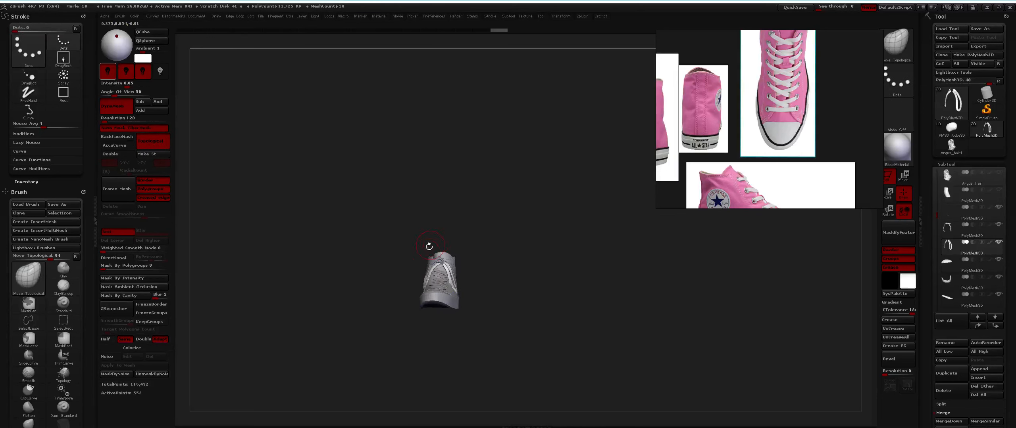
Turn on the hidden trousers and body subtools to show the shoe on the full character
left_click_drag(452, 284, 458, 283)
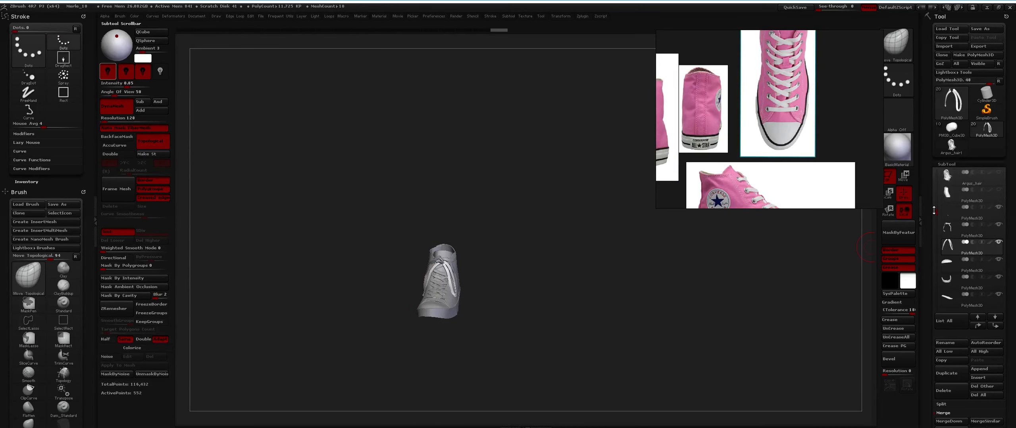
scroll(934, 210, "up", 2)
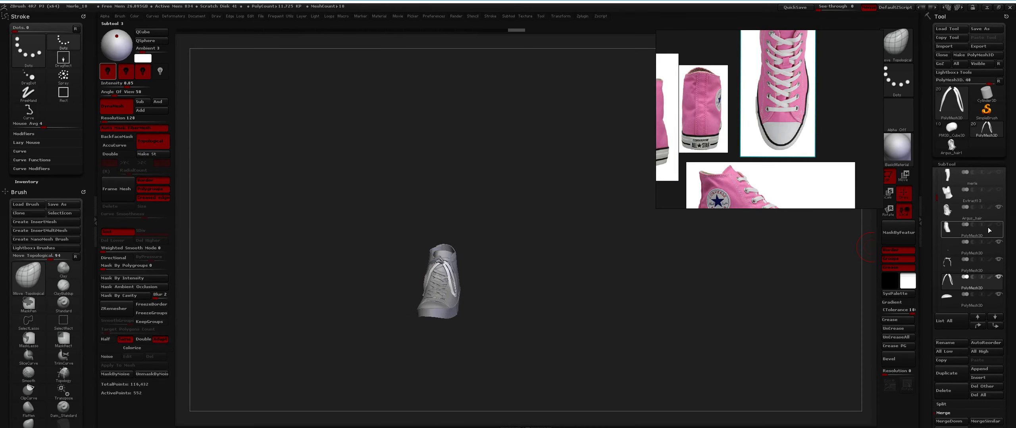
scroll(935, 185, "up", 2)
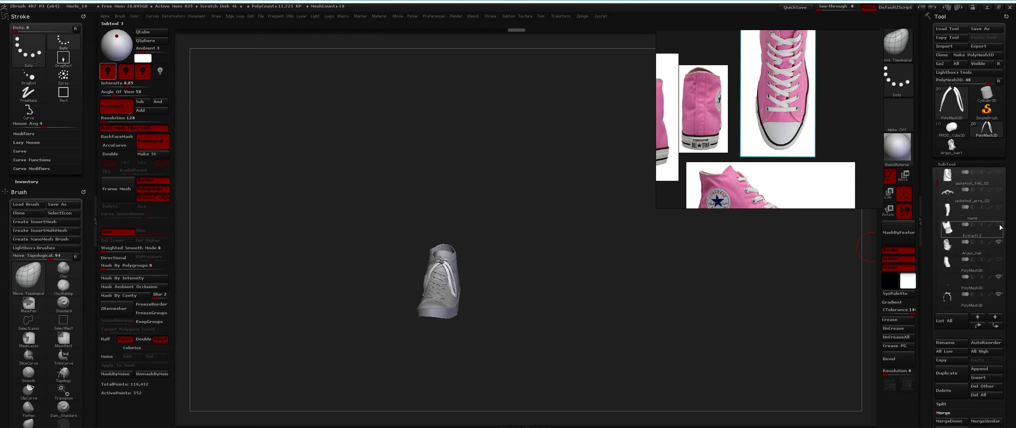
left_click(986, 201)
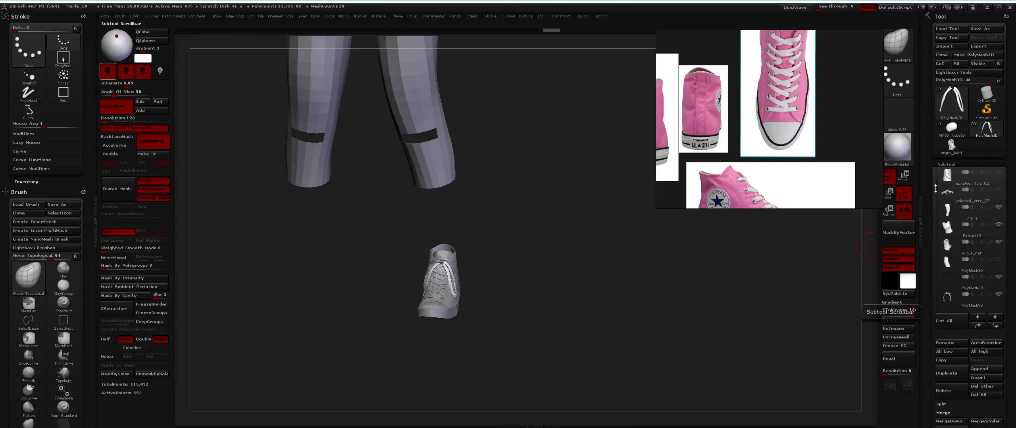
left_click_drag(935, 189, 935, 173)
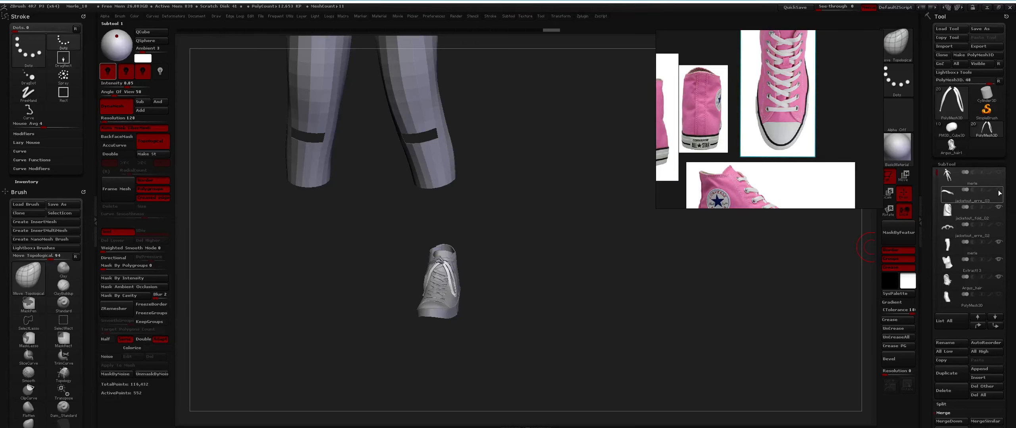
left_click(1000, 173)
right_click_drag(473, 210, 421, 298)
right_click_drag(420, 297, 432, 247, "ctrl")
right_click_drag(433, 246, 457, 204)
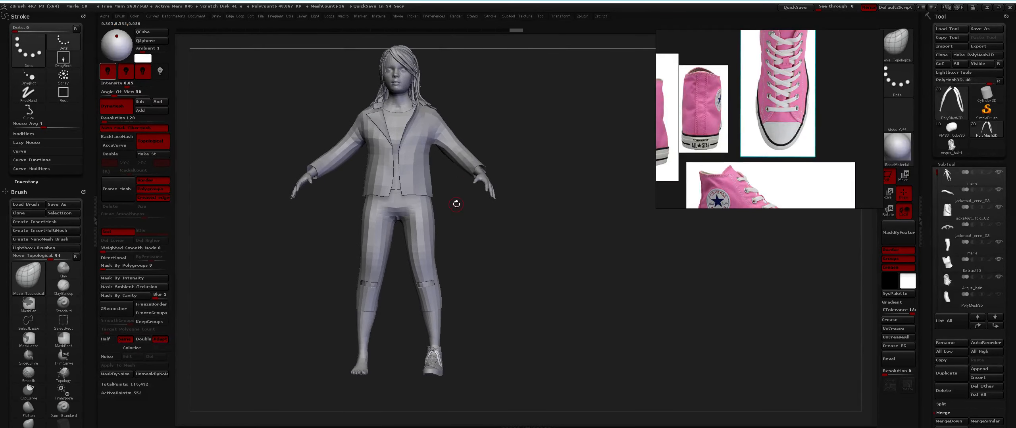
Turn on the quilted jacket folds and the remaining hidden detail subtool near the end of the subtool list
left_click(997, 225)
mouse_move(468, 232)
right_mouse_down()
mouse_move(408, 270)
mouse_move(394, 256)
mouse_move(420, 264)
right_mouse_up()
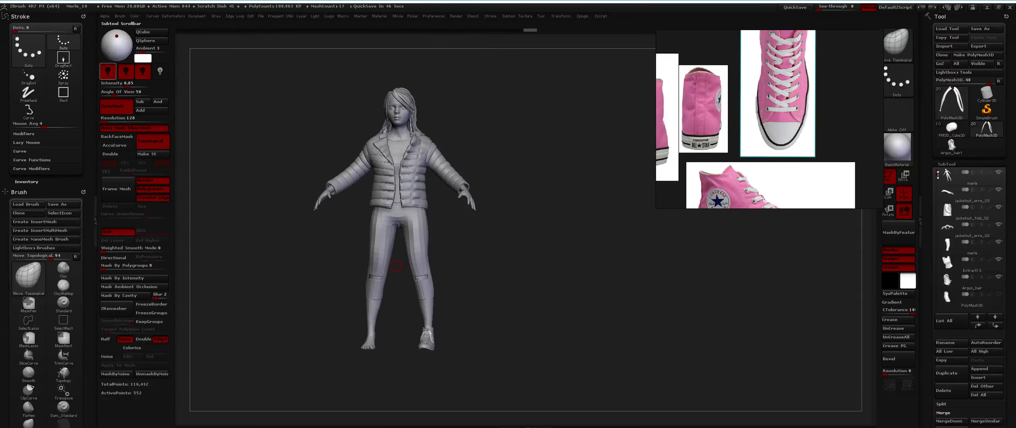
left_click_drag(937, 176, 933, 272)
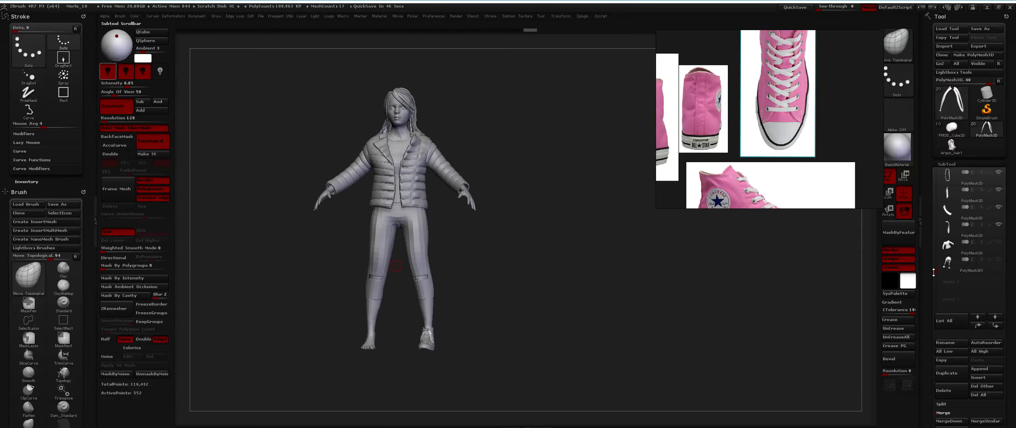
left_click(999, 261)
Examine the full dressed character from several angles and distances to judge the sneaker's look and proportions
right_click_drag(401, 242, 436, 224)
right_click_drag(437, 224, 387, 178)
right_click_drag(387, 178, 397, 262, "ctrl")
right_click_drag(396, 261, 515, 274, "alt")
right_click_drag(516, 274, 437, 222, "alt")
right_click_drag(438, 223, 393, 238)
right_click_drag(393, 238, 440, 175, "alt")
right_click_drag(440, 175, 436, 226, "ctrl")
mouse_move(437, 226)
right_mouse_down("alt")
mouse_move(470, 273)
mouse_move(474, 216)
right_mouse_up("alt")
right_click_drag(474, 217, 494, 270, "alt")
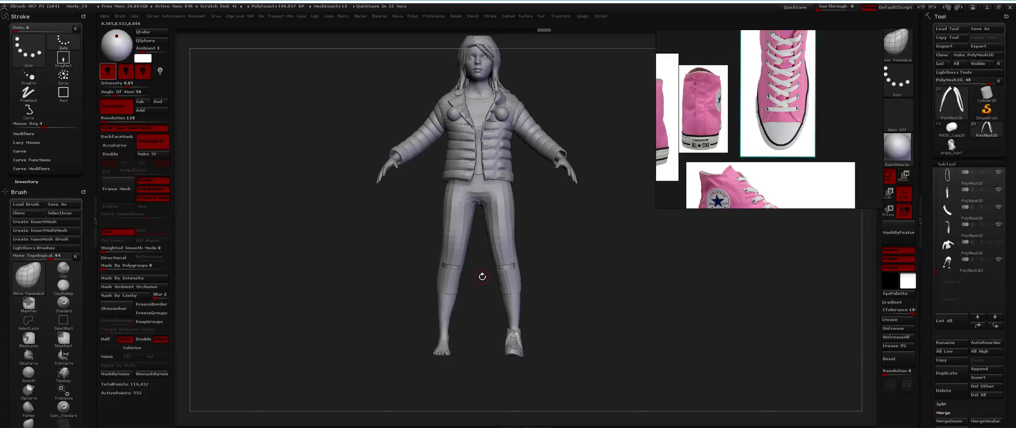